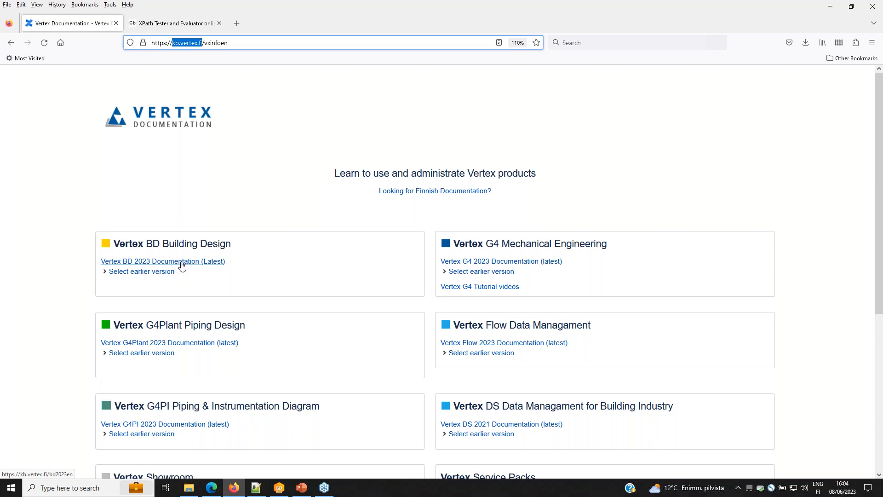
Open the User's Own Excel Template Reports article under Excel Reports in the Vertex BD 2023 documentation and review its instructions
{"action": "left_click", "coordinate": [182, 266]}
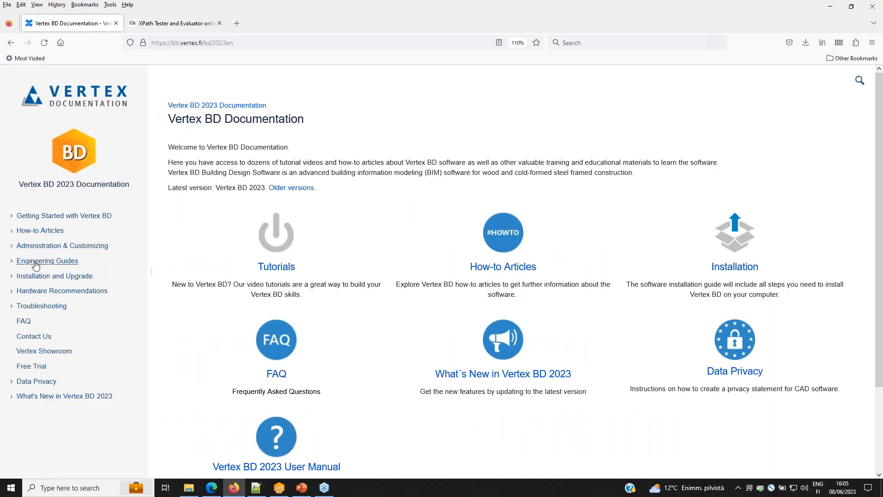
{"action": "left_click", "coordinate": [12, 247]}
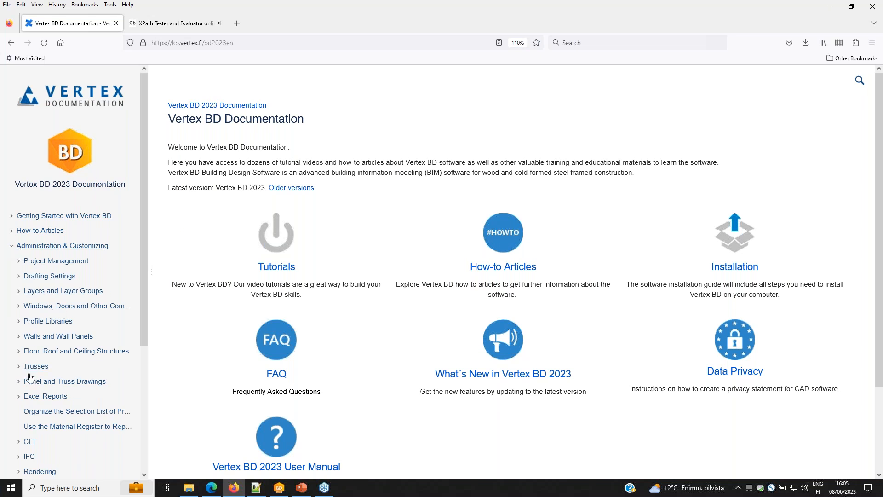
{"action": "left_click", "coordinate": [21, 398]}
{"action": "scroll", "coordinate": [69, 230], "scroll_direction": "down", "scroll_amount": 5}
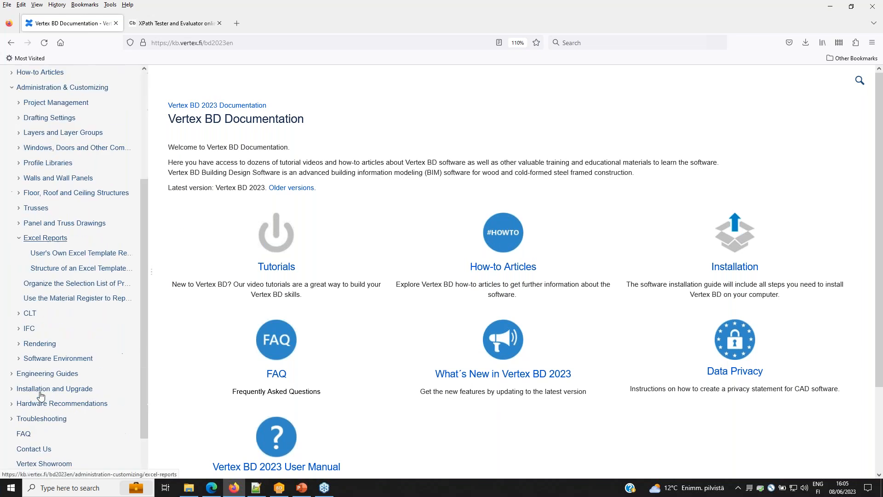
{"action": "left_click", "coordinate": [72, 211]}
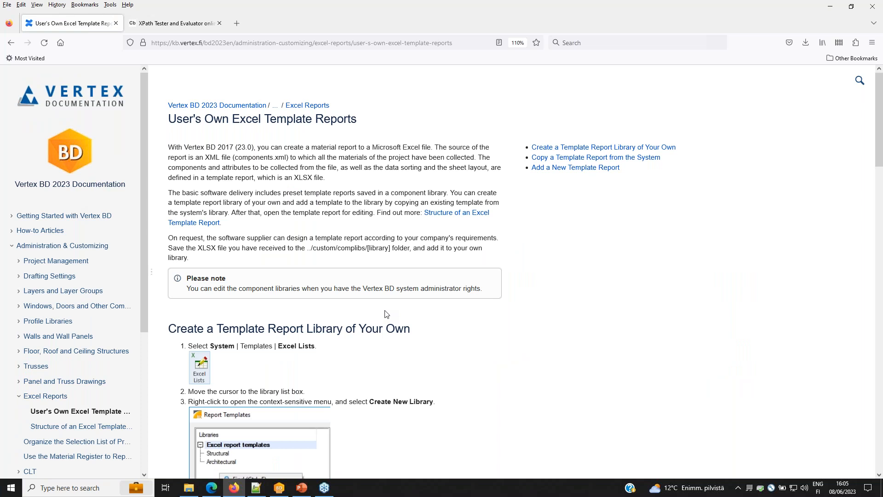
{"action": "scroll", "coordinate": [385, 314], "scroll_direction": "down", "scroll_amount": 8}
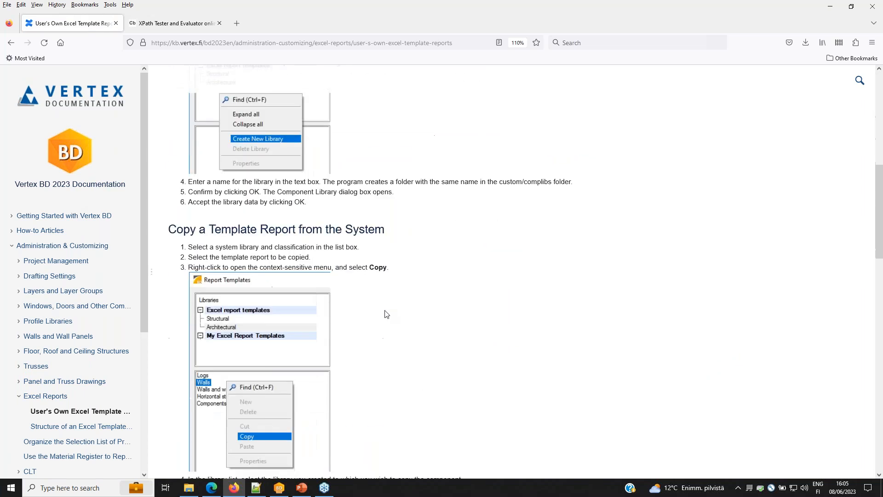
{"action": "scroll", "coordinate": [385, 314], "scroll_direction": "down", "scroll_amount": 10}
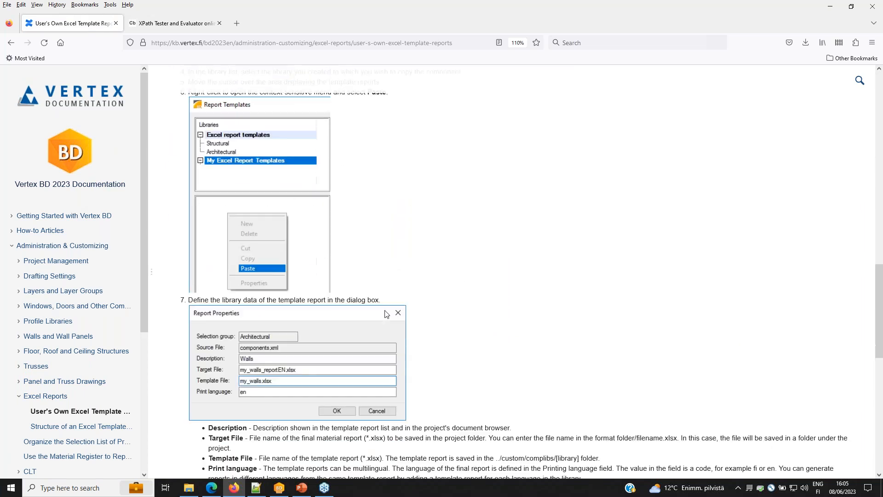
{"action": "scroll", "coordinate": [526, 272], "scroll_direction": "down", "scroll_amount": 9}
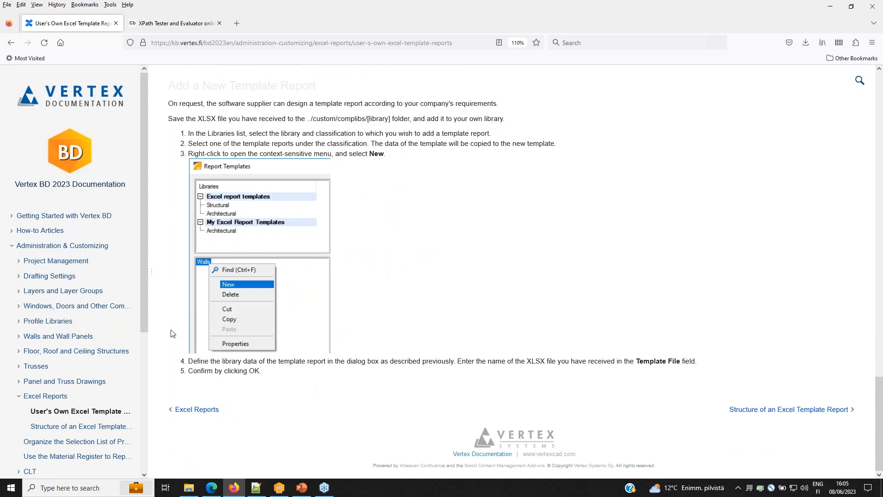
Open the Structure of an Excel Template Report article and review its sample sheet and Cell Ranges in a Sheet section
{"action": "left_click", "coordinate": [89, 430]}
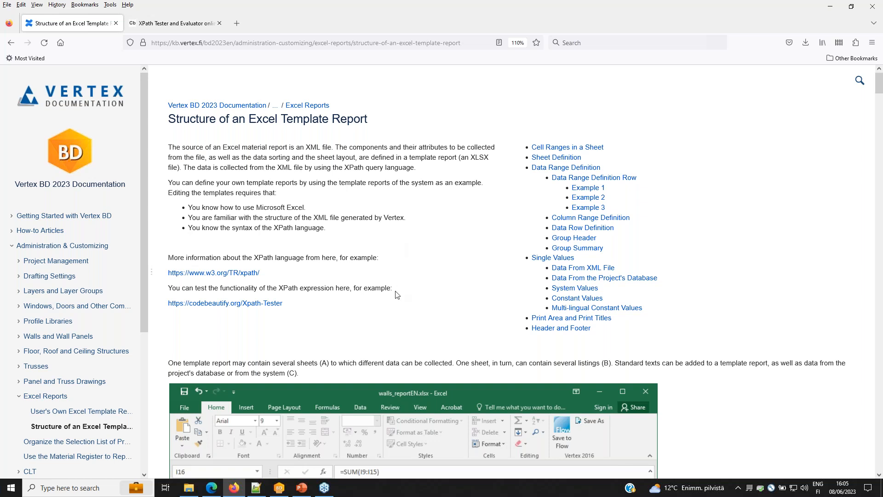
{"action": "scroll", "coordinate": [399, 292], "scroll_direction": "down", "scroll_amount": 2}
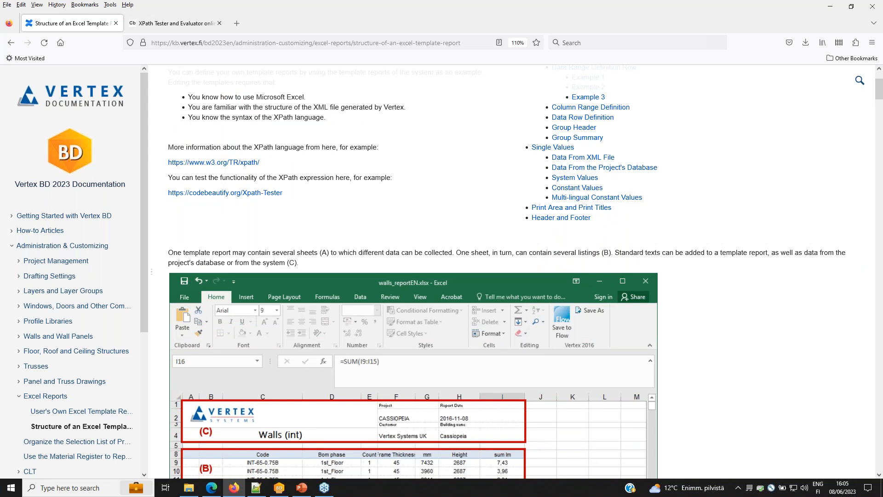
{"action": "scroll", "coordinate": [399, 293], "scroll_direction": "down", "scroll_amount": 6}
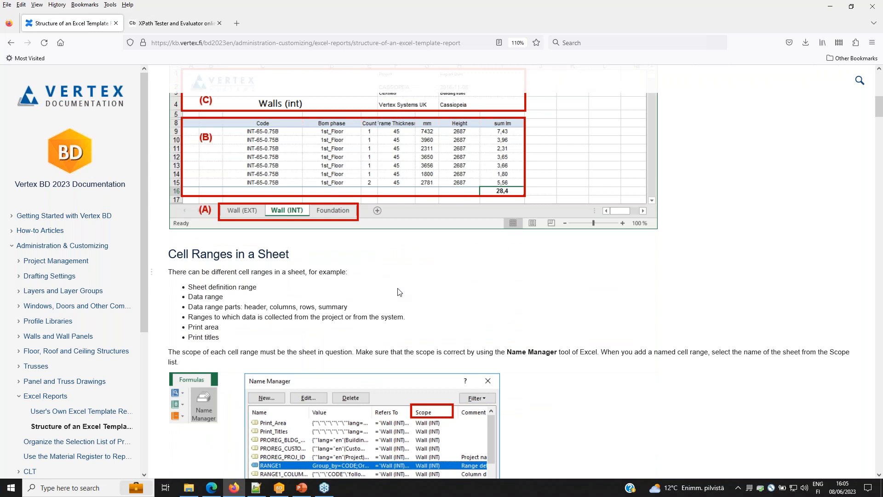
{"action": "scroll", "coordinate": [399, 292], "scroll_direction": "down", "scroll_amount": 9}
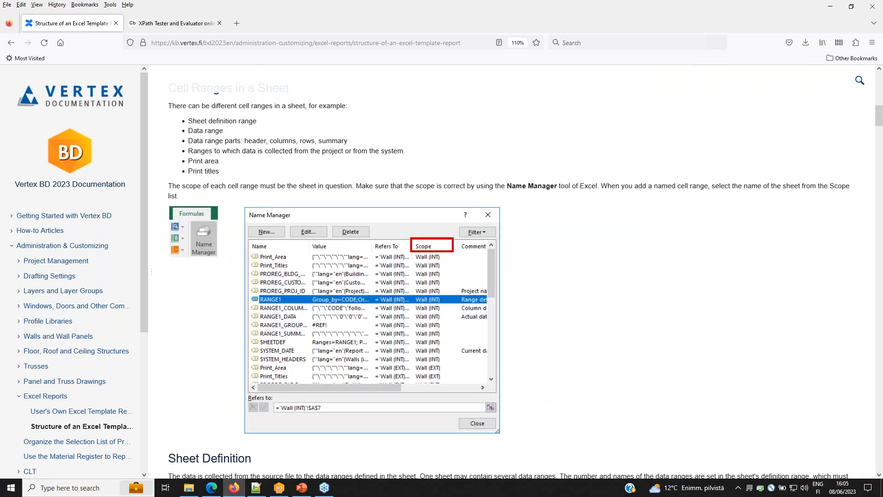
{"action": "scroll", "coordinate": [398, 273], "scroll_direction": "up", "scroll_amount": 15}
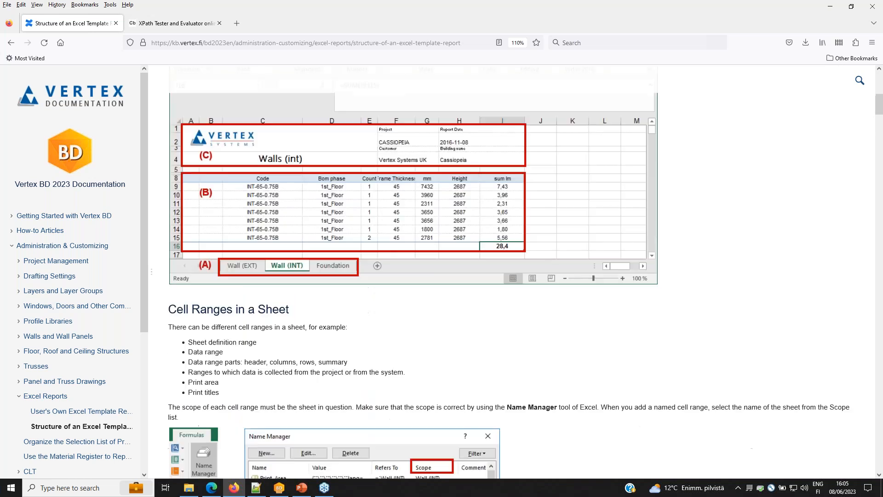
Switch to Vertex BD and hide three sheathing boards beside and above the window opening in the 3D ground floor wall framing
{"action": "left_click", "coordinate": [279, 487]}
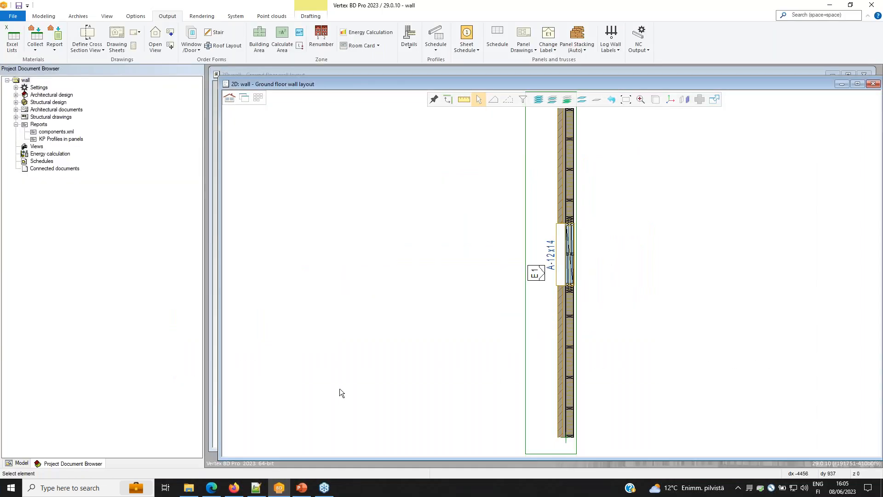
{"action": "key", "text": "ctrl+Tab"}
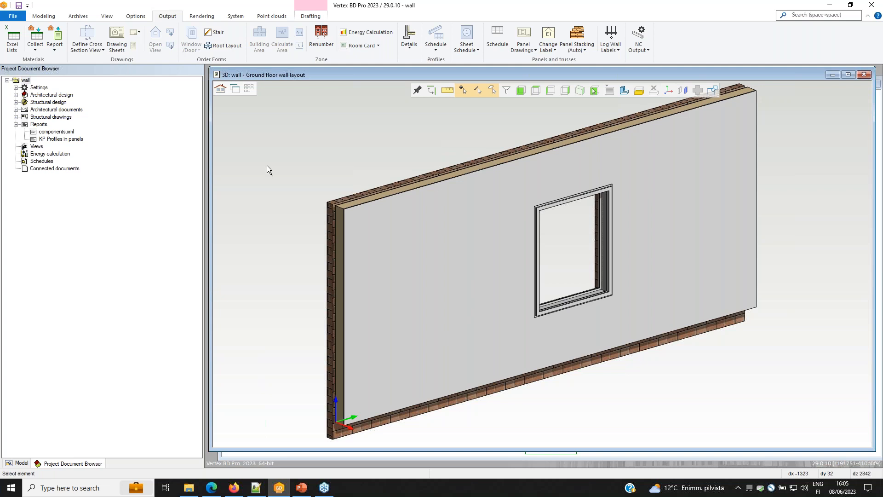
{"action": "key", "text": "ctrl+Tab"}
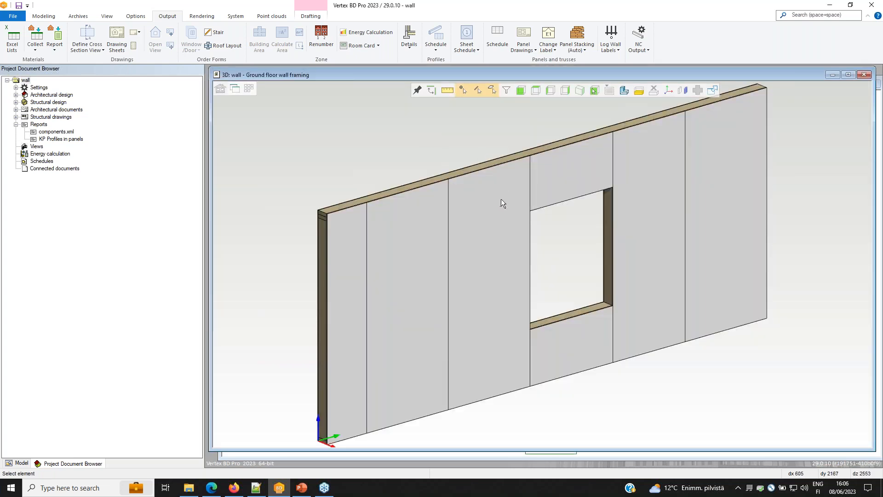
{"action": "left_click", "coordinate": [500, 199]}
{"action": "left_click", "coordinate": [545, 177]}
{"action": "left_click", "coordinate": [625, 170]}
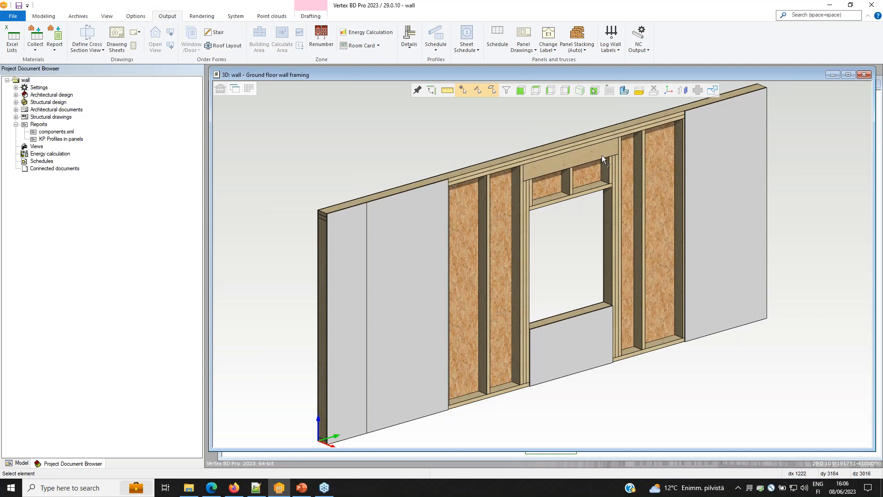
Inspect the header beam above the window opening, deselect it and return to the 2D ground floor wall framing drawing
{"action": "left_click", "coordinate": [579, 157]}
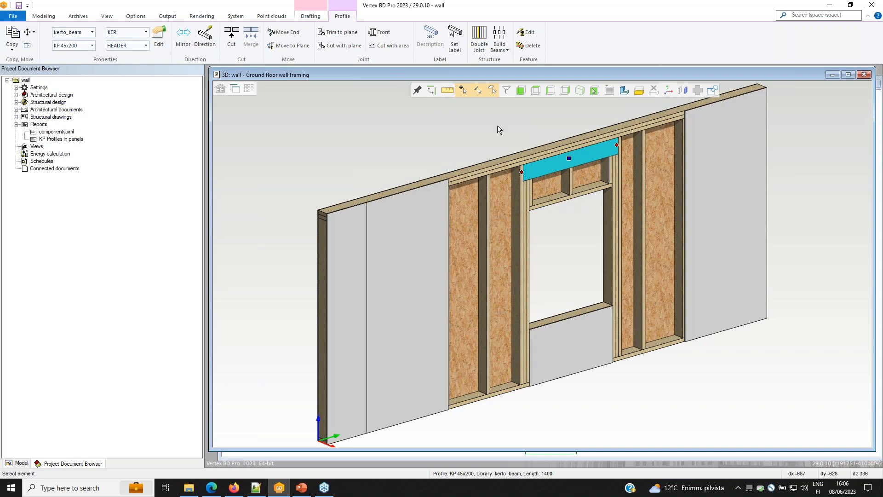
{"action": "key", "text": "Escape"}
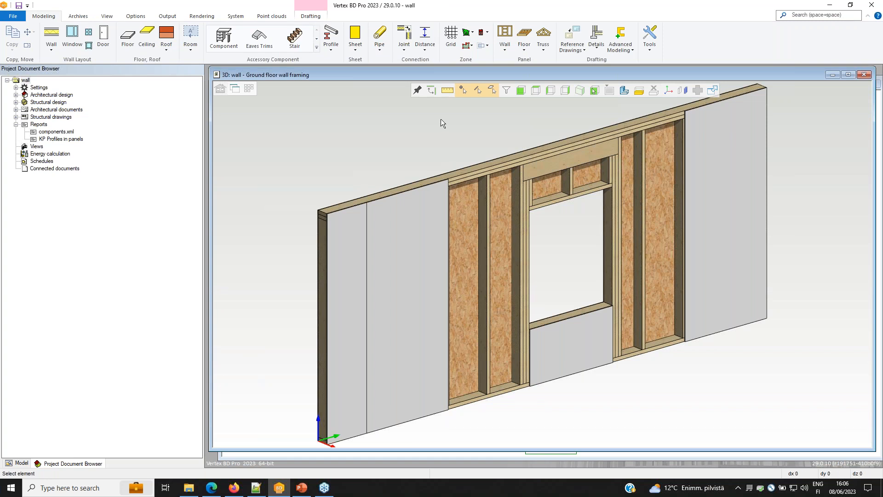
{"action": "key", "text": "ctrl+Tab"}
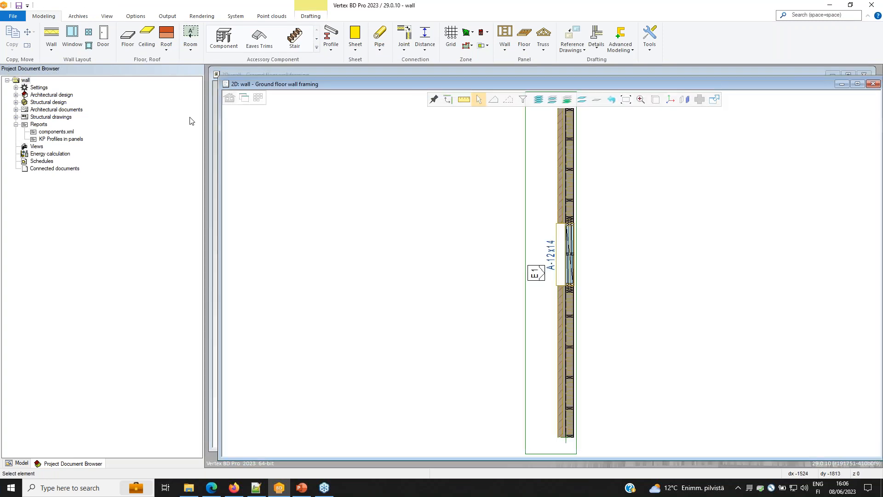
Open the Excel Lists report template libraries, dismissing the database error
{"action": "left_click", "coordinate": [235, 17]}
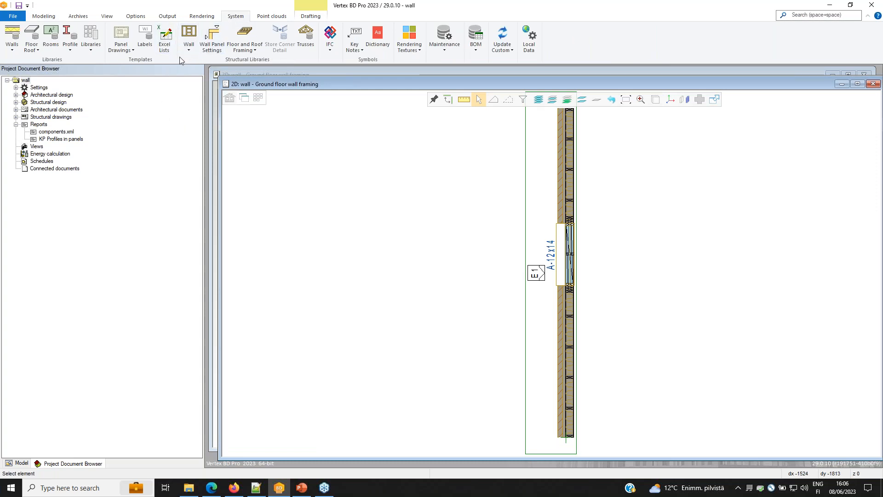
{"action": "left_click", "coordinate": [166, 42]}
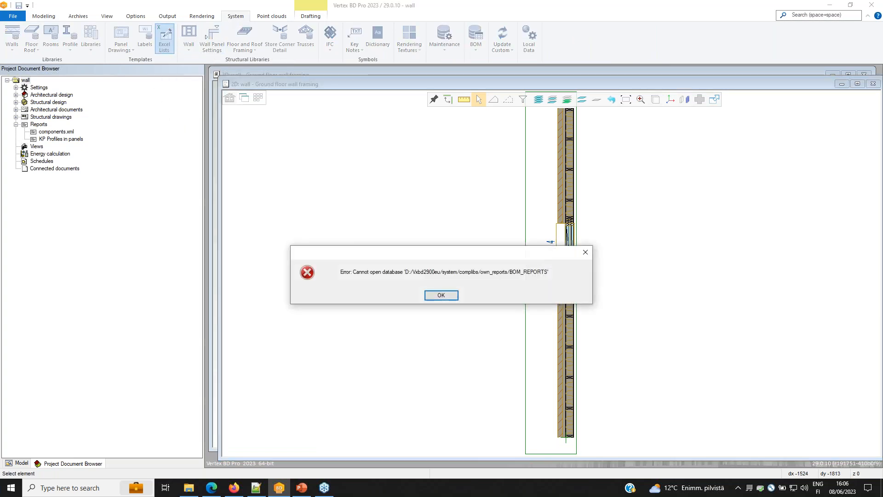
{"action": "left_click", "coordinate": [443, 296]}
{"action": "left_click", "coordinate": [443, 297]}
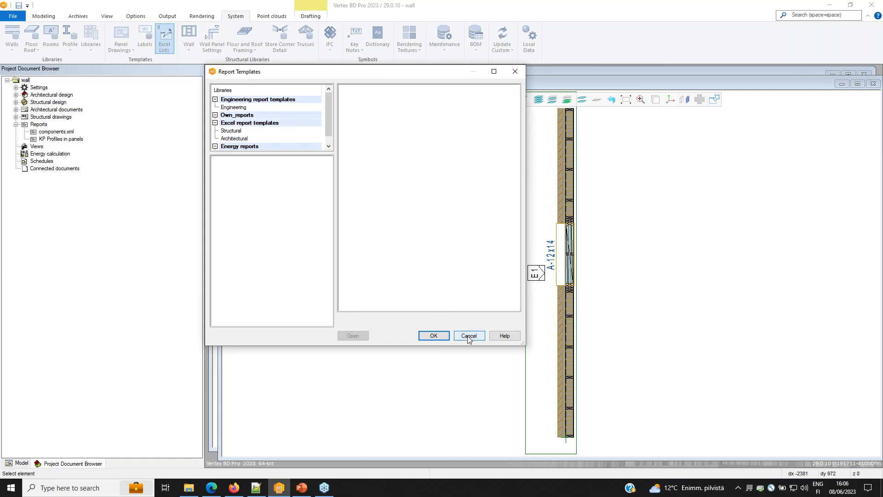
Try to create a new report template library with a personal name ending in _reports, and close the Report Templates dialog
{"action": "right_click", "coordinate": [279, 133]}
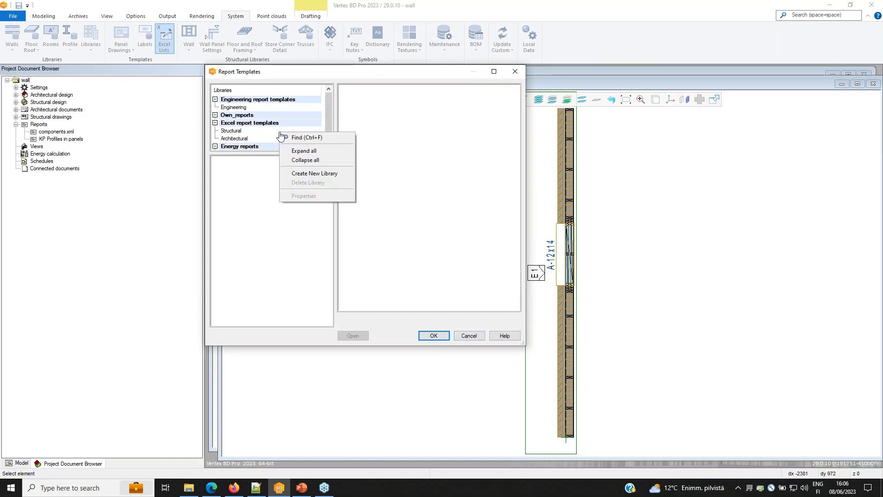
{"action": "left_click", "coordinate": [309, 173]}
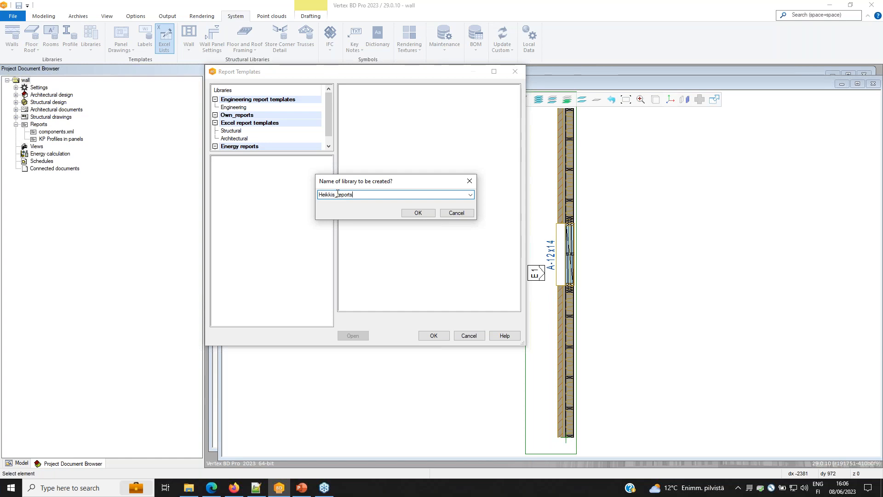
{"action": "left_click", "coordinate": [413, 214]}
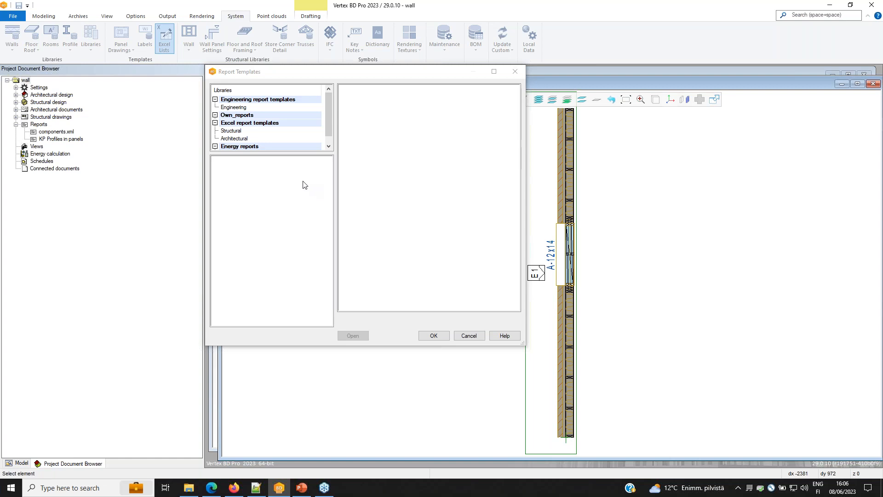
{"action": "mouse_move", "coordinate": [327, 114]}
{"action": "left_mouse_down"}
{"action": "mouse_move", "coordinate": [327, 136]}
{"action": "mouse_move", "coordinate": [328, 101]}
{"action": "left_mouse_up"}
{"action": "left_click", "coordinate": [436, 336]}
{"action": "left_click", "coordinate": [441, 295]}
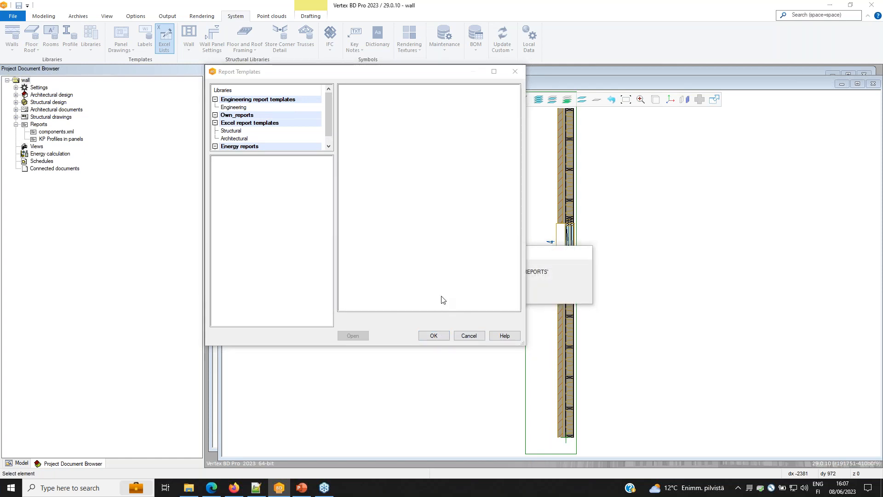
{"action": "left_click", "coordinate": [440, 295]}
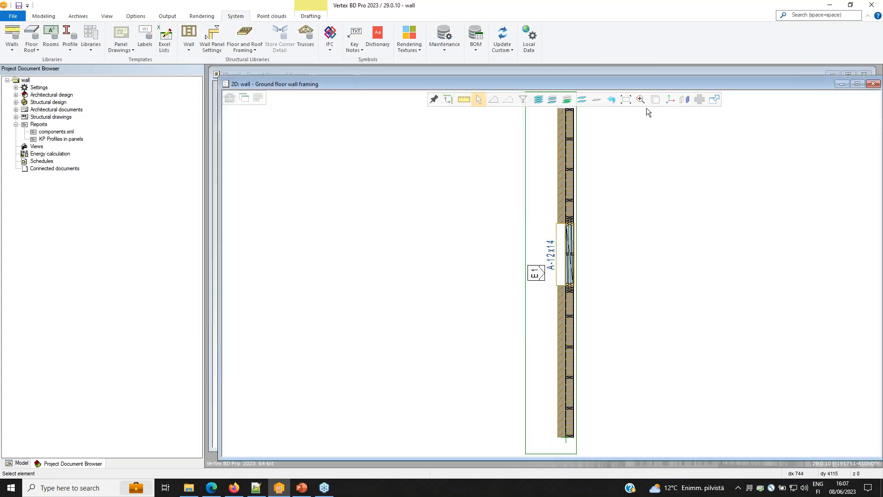
Close the project and exit the program, and start the VXBD 29 eu installation from the desktop
{"action": "left_click", "coordinate": [871, 5]}
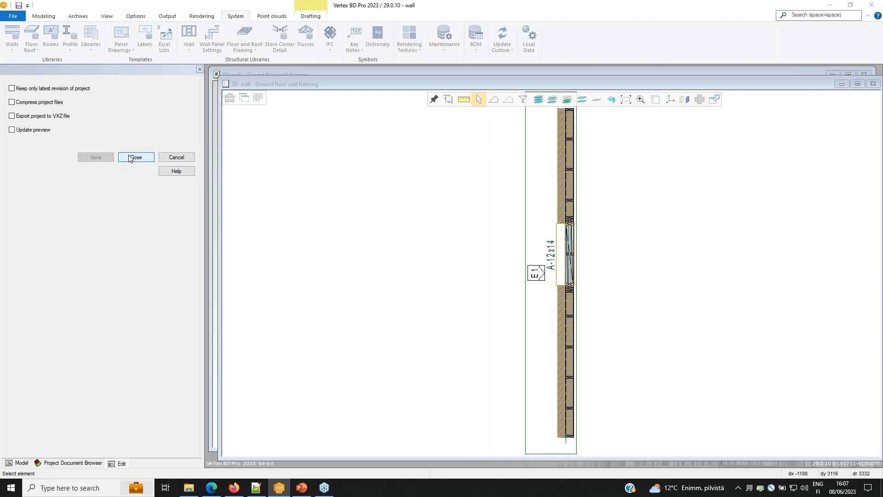
{"action": "left_click", "coordinate": [131, 157]}
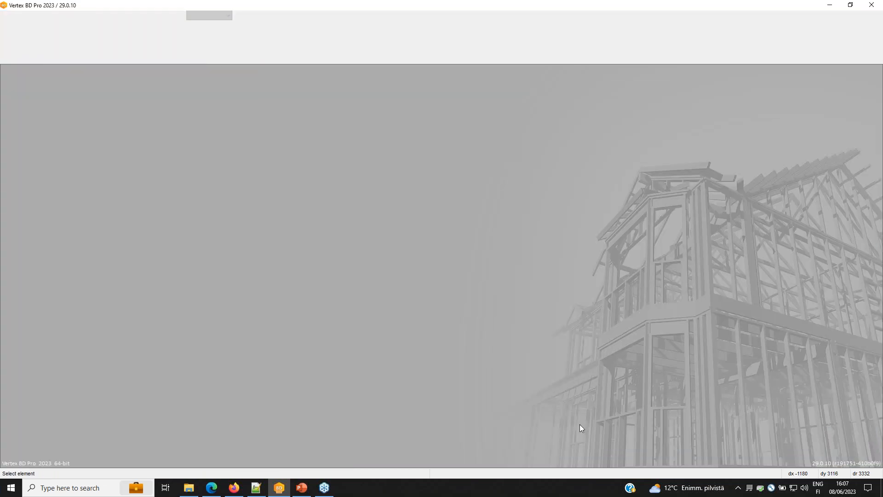
{"action": "key", "text": "super+d"}
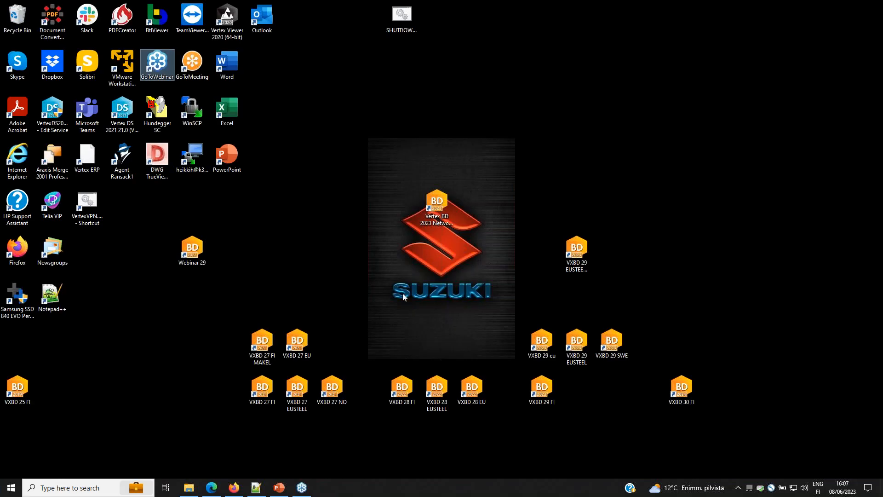
{"action": "left_click", "coordinate": [545, 338]}
{"action": "double_click", "coordinate": [545, 338]}
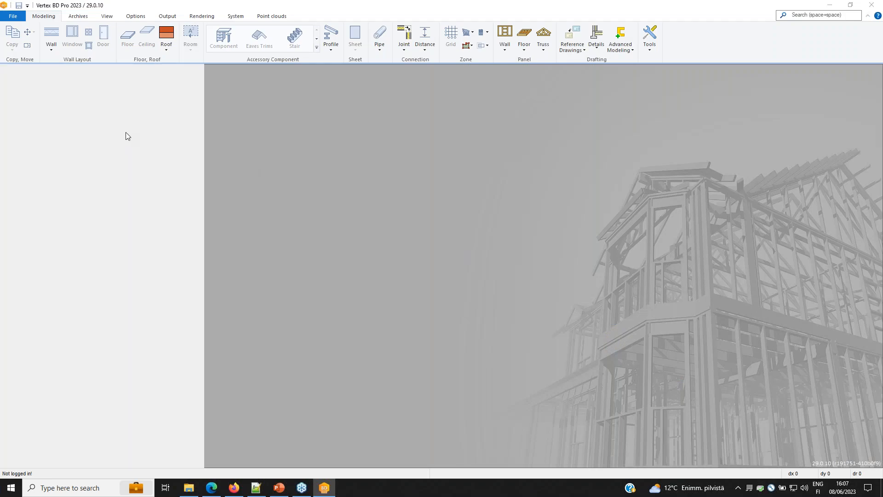
Accept the welcome dialog and reopen the wall project
{"action": "left_click", "coordinate": [236, 205]}
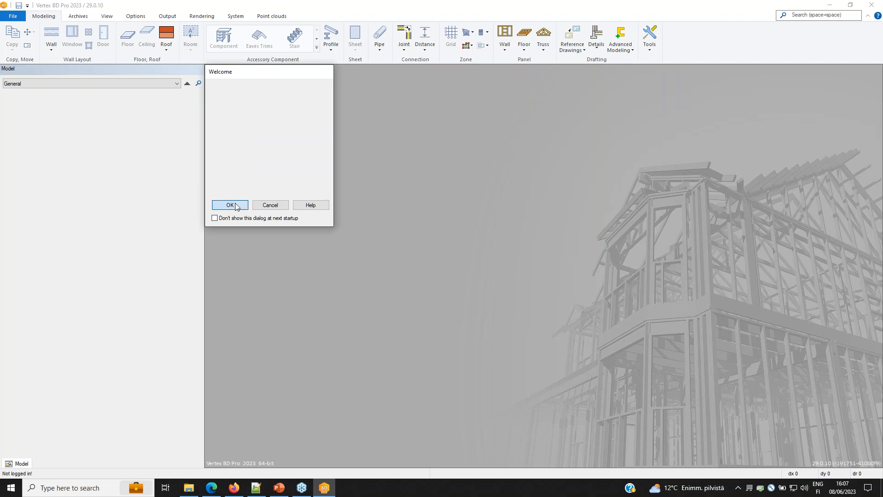
{"action": "left_click", "coordinate": [288, 126]}
{"action": "left_click", "coordinate": [166, 196]}
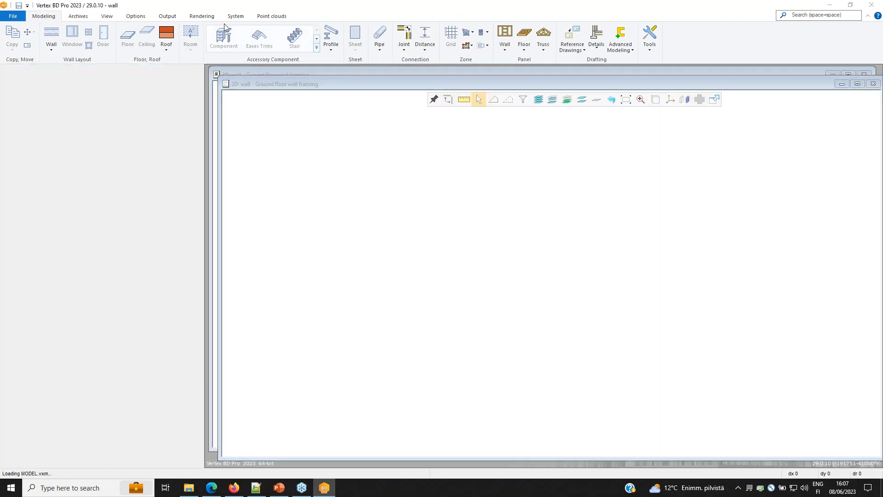
Create a report template library named Own_reports in the Excel Lists templates, accepting its bom_reports library properties
{"action": "left_click", "coordinate": [236, 17]}
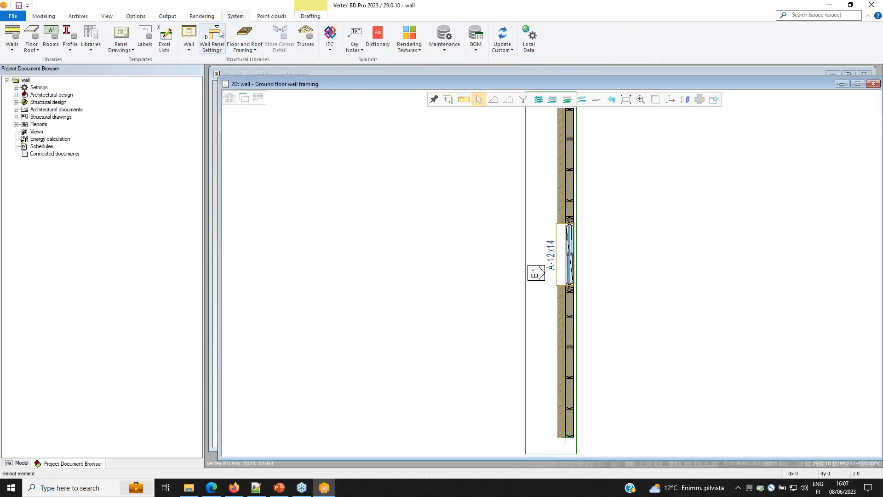
{"action": "left_click", "coordinate": [165, 40]}
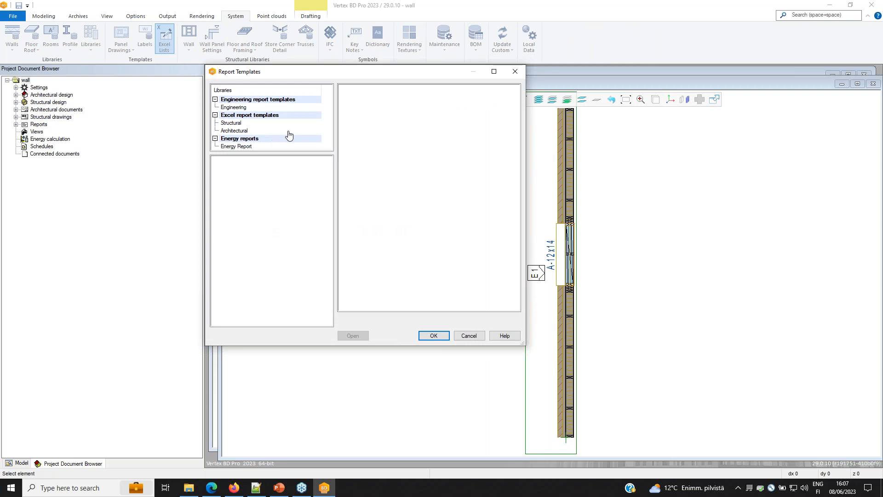
{"action": "right_click", "coordinate": [313, 130]}
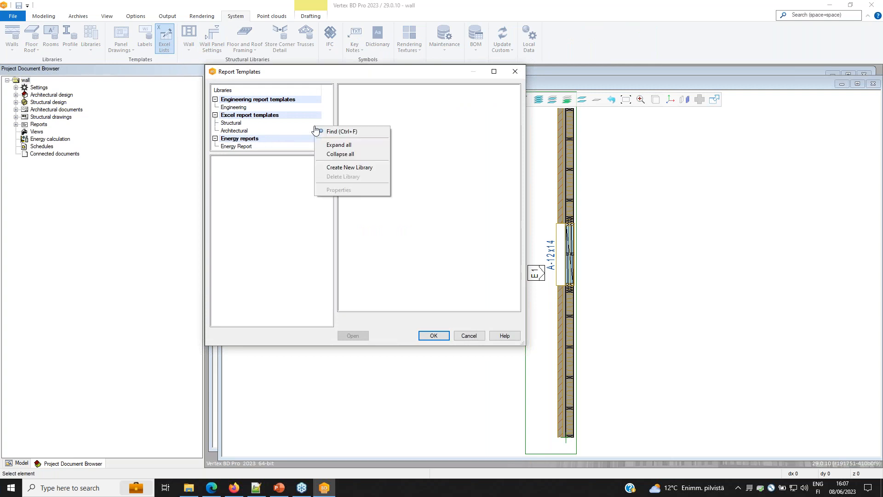
{"action": "left_click", "coordinate": [336, 169]}
{"action": "type", "text": "Own"}
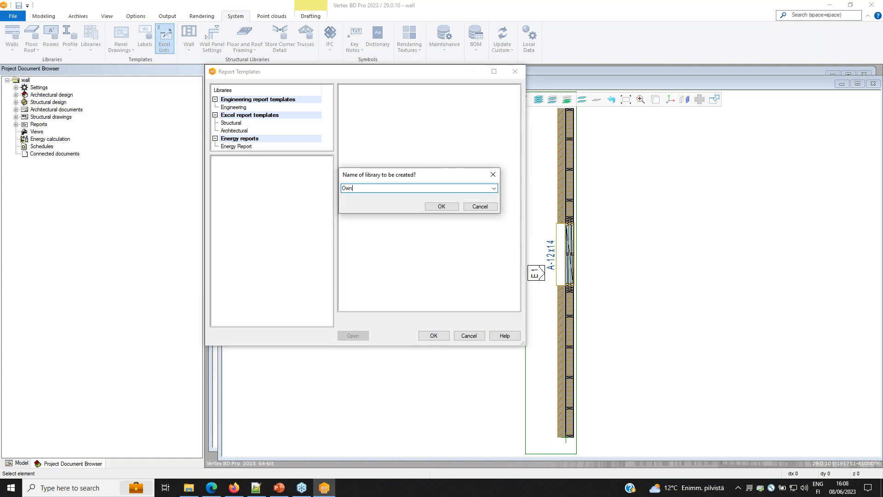
{"action": "type", "text": "_reports"}
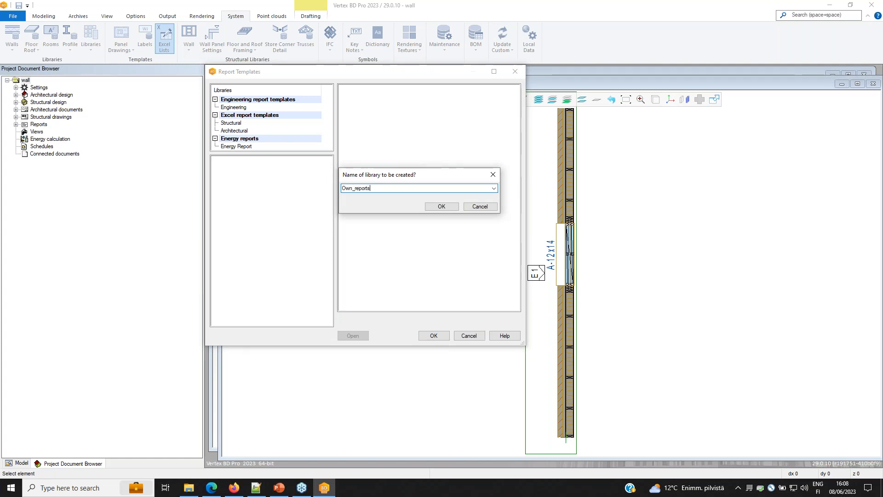
{"action": "left_click", "coordinate": [438, 209]}
{"action": "double_click", "coordinate": [300, 216]}
{"action": "left_click_drag", "start_coordinate": [338, 98], "coordinate": [408, 111]}
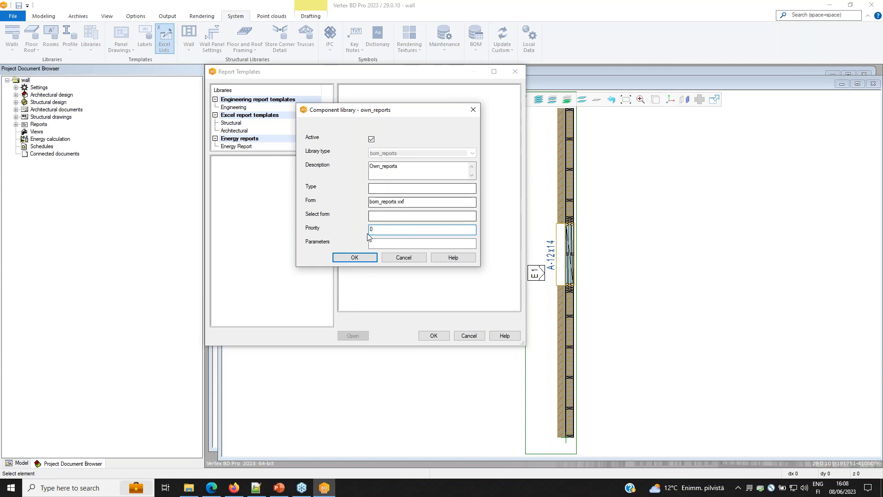
{"action": "left_click", "coordinate": [355, 257]}
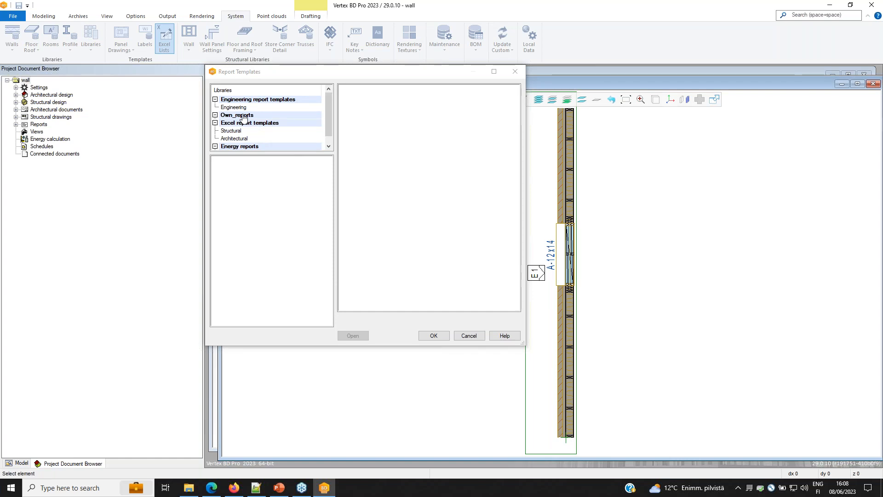
Copy the Profiles by panels template from the Structural Excel report templates into the Own_reports library
{"action": "left_click", "coordinate": [235, 133]}
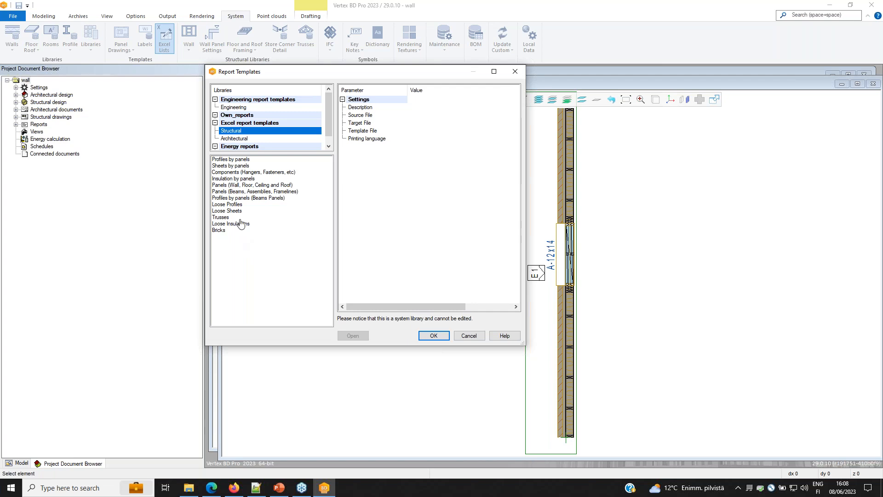
{"action": "left_click", "coordinate": [235, 161]}
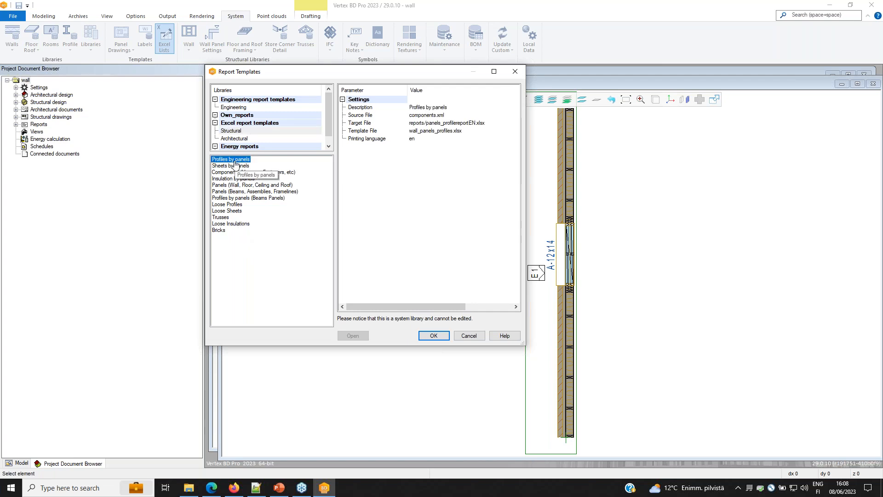
{"action": "right_click", "coordinate": [234, 162]}
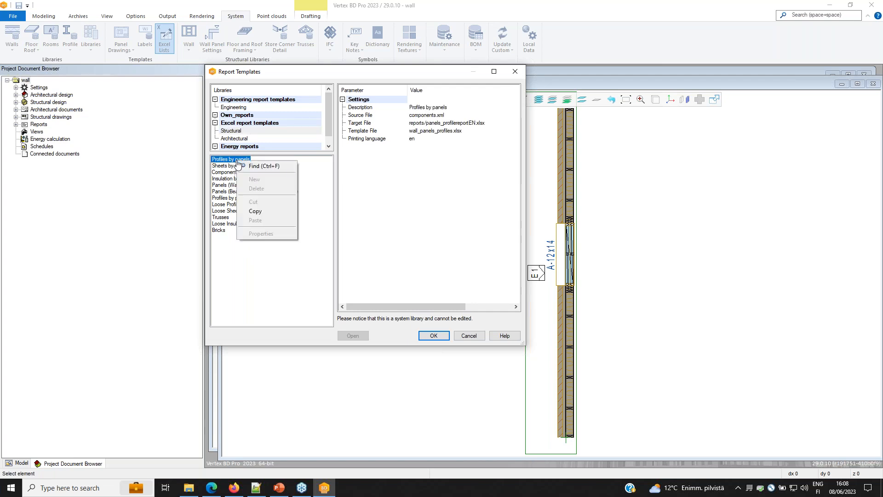
{"action": "left_click", "coordinate": [279, 210]}
{"action": "left_click", "coordinate": [245, 115]}
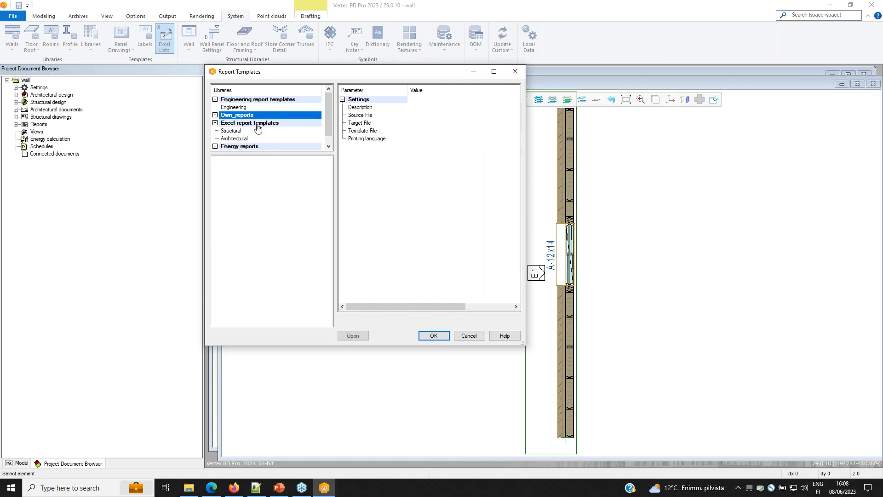
{"action": "right_click", "coordinate": [262, 180]}
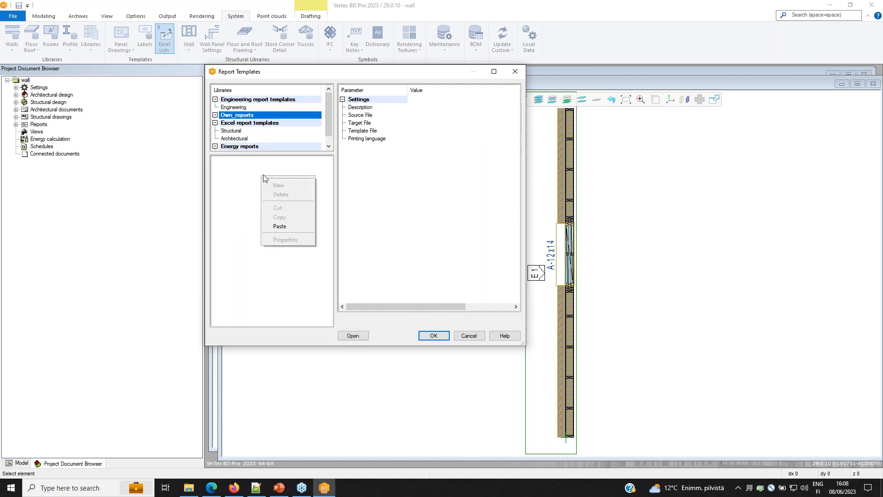
{"action": "left_click", "coordinate": [276, 226]}
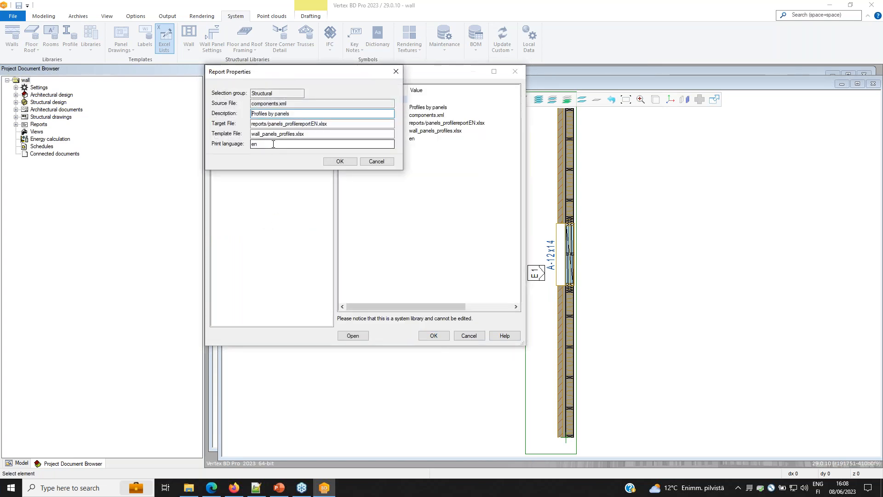
Set the copied report's description to Kerto Profiles by panels and its target file to reports/KP_profilereportEN.xlsx
{"action": "left_click_drag", "start_coordinate": [302, 73], "coordinate": [336, 138]}
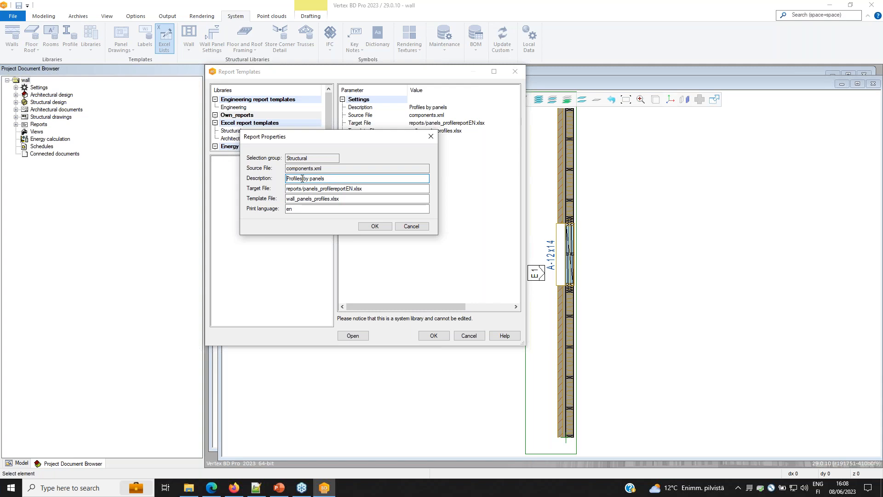
{"action": "type", "text": "Kerto"}
{"action": "left_click", "coordinate": [346, 189]}
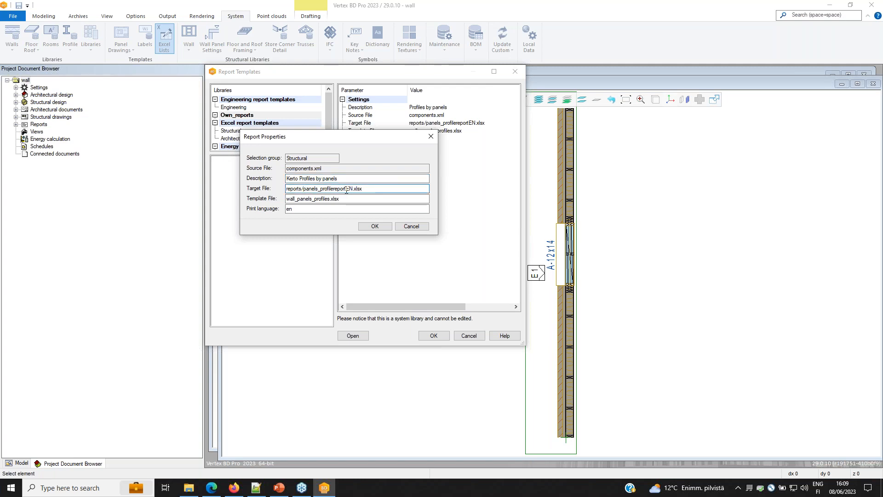
{"action": "type", "text": "KP"}
{"action": "key", "text": "BackSpace"}
{"action": "key", "text": "BackSpace"}
{"action": "key", "text": "BackSpace"}
{"action": "key", "text": "BackSpace"}
{"action": "key", "text": "BackSpace"}
{"action": "key", "text": "BackSpace"}
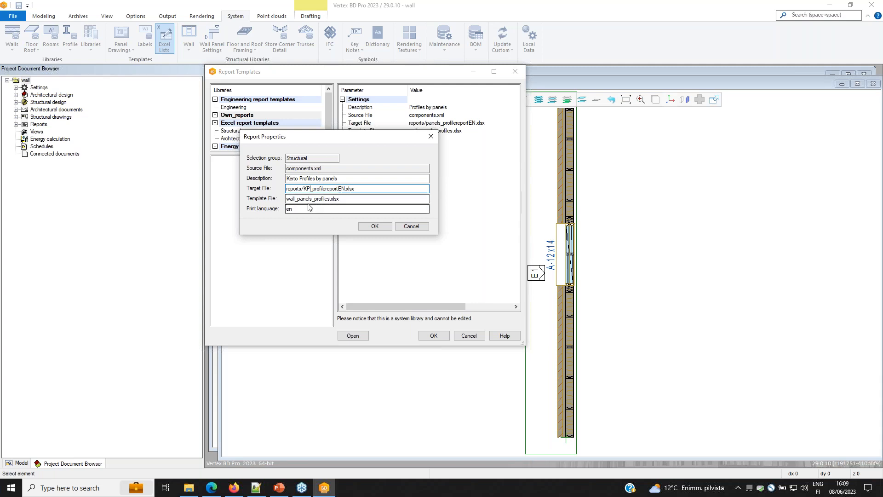
Set the report's template file to KPwall_panels_profiles.xlsx, and save the report and the library changes
{"action": "left_click", "coordinate": [286, 200]}
{"action": "type", "text": "KP"}
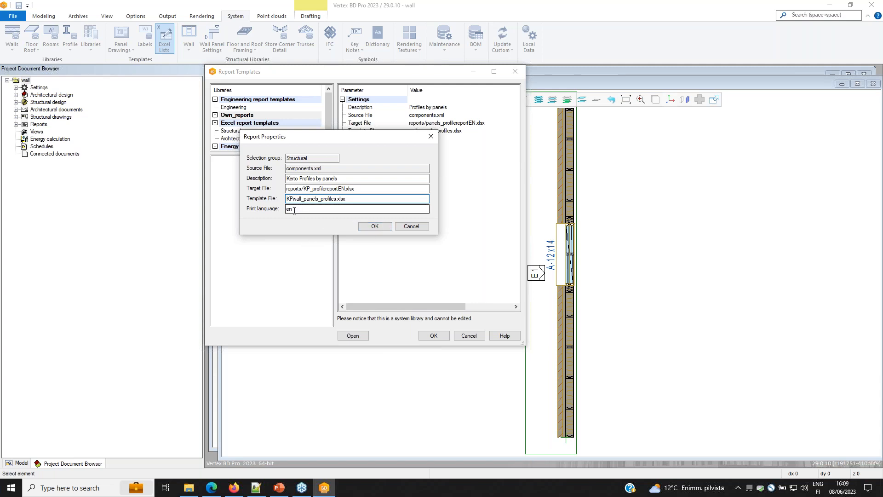
{"action": "left_click", "coordinate": [373, 226]}
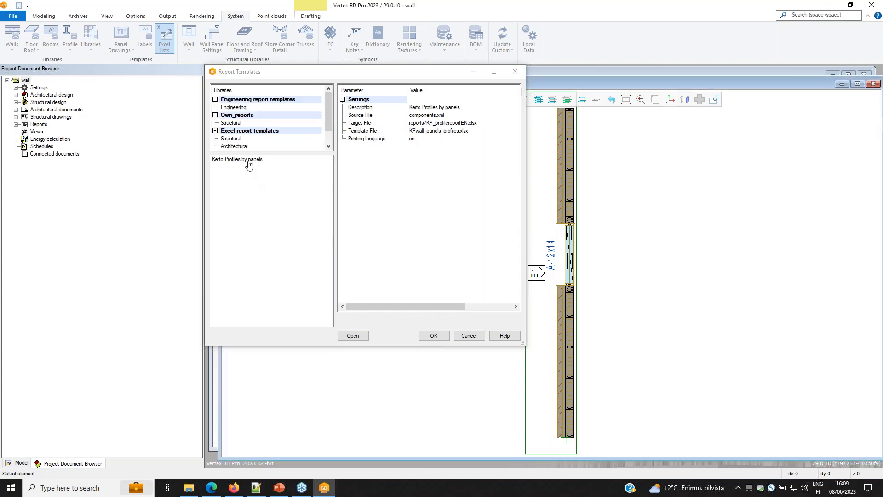
{"action": "left_click", "coordinate": [433, 336]}
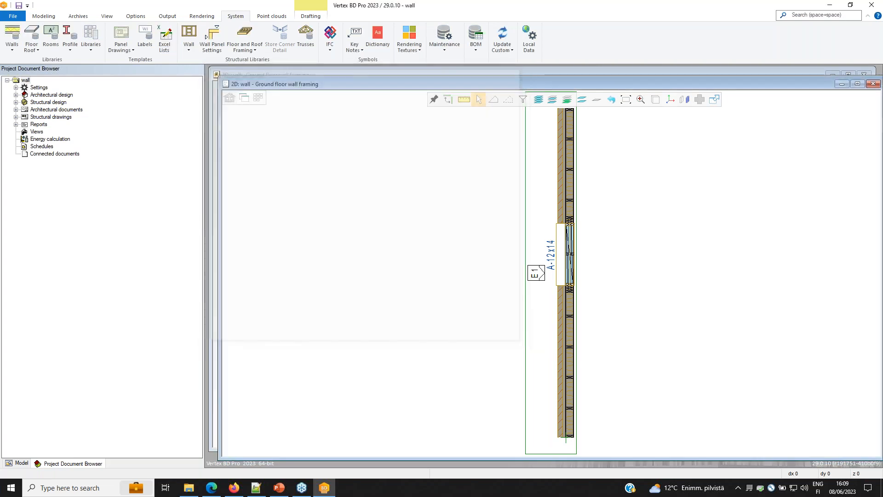
Open the Kerto Profiles by panels template from the Own_reports library in Excel
{"action": "left_click", "coordinate": [166, 42]}
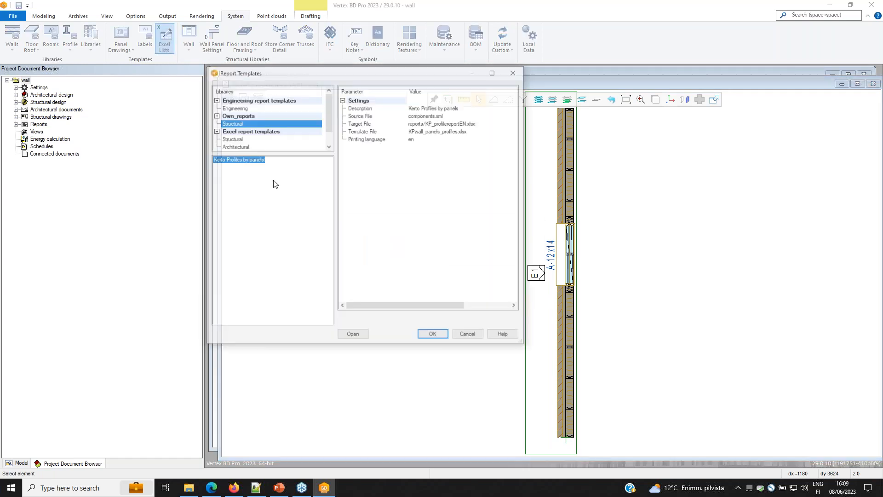
{"action": "left_click", "coordinate": [252, 160]}
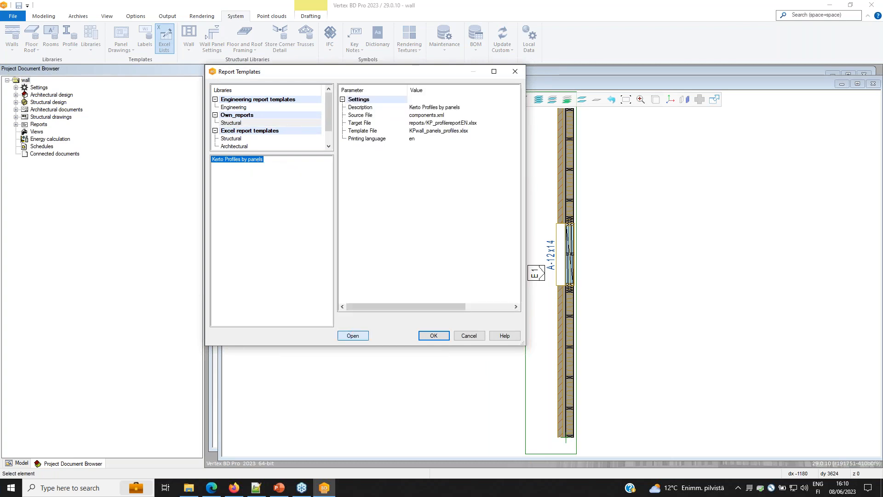
{"action": "left_click", "coordinate": [352, 336]}
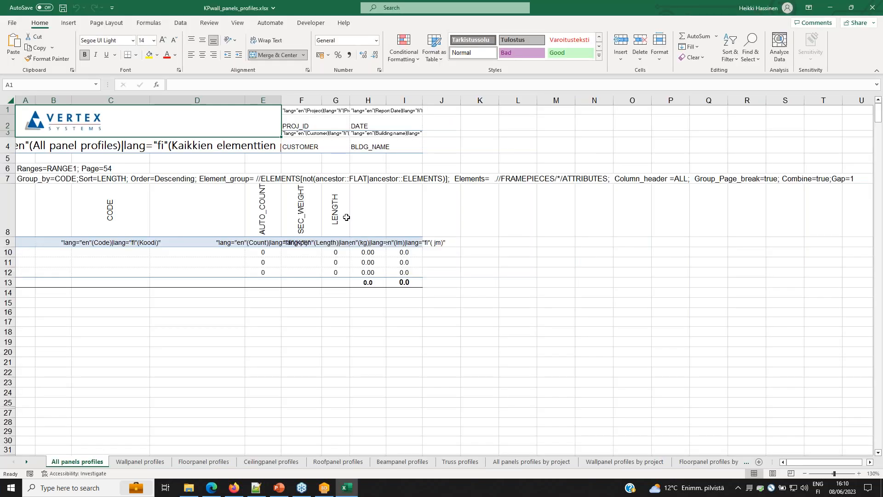
Group the worksheets from Wallpanel profiles through Floorpanel profiles by project
{"action": "left_click", "coordinate": [136, 462]}
{"action": "left_click", "coordinate": [702, 461], "text": "shift"}
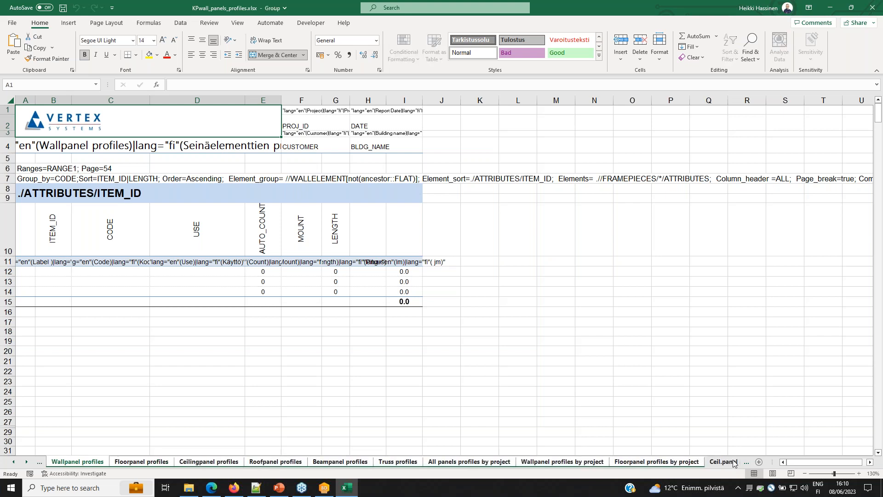
{"action": "right_click", "coordinate": [682, 430]}
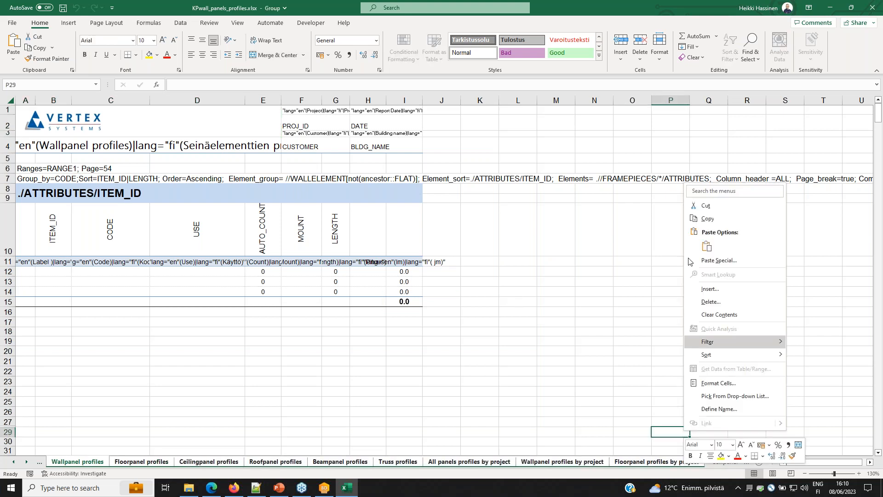
{"action": "left_click", "coordinate": [711, 302]}
{"action": "left_click", "coordinate": [730, 341]}
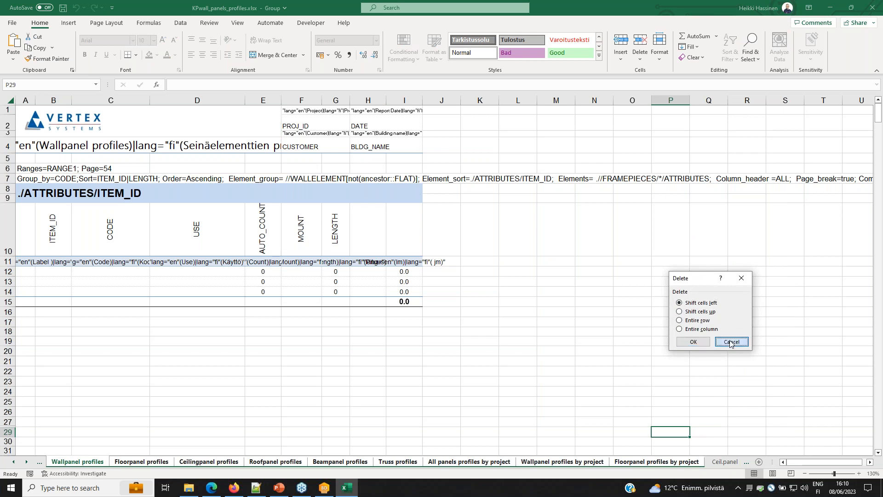
Delete the grouped worksheets from the KPwall_panels_profiles workbook
{"action": "right_click", "coordinate": [166, 465]}
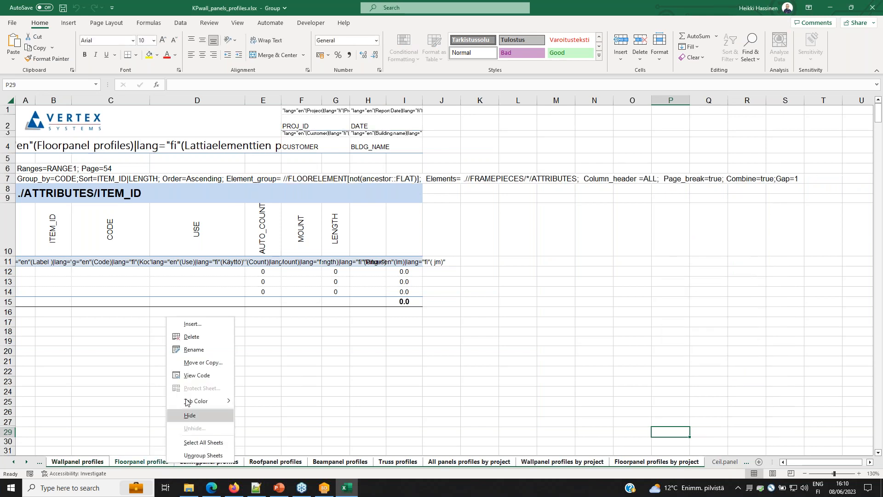
{"action": "left_click", "coordinate": [191, 337]}
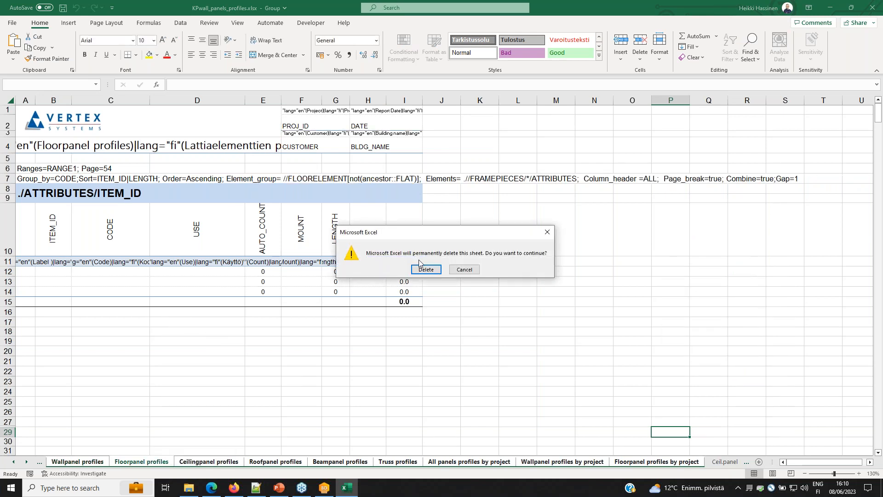
{"action": "left_click", "coordinate": [418, 269]}
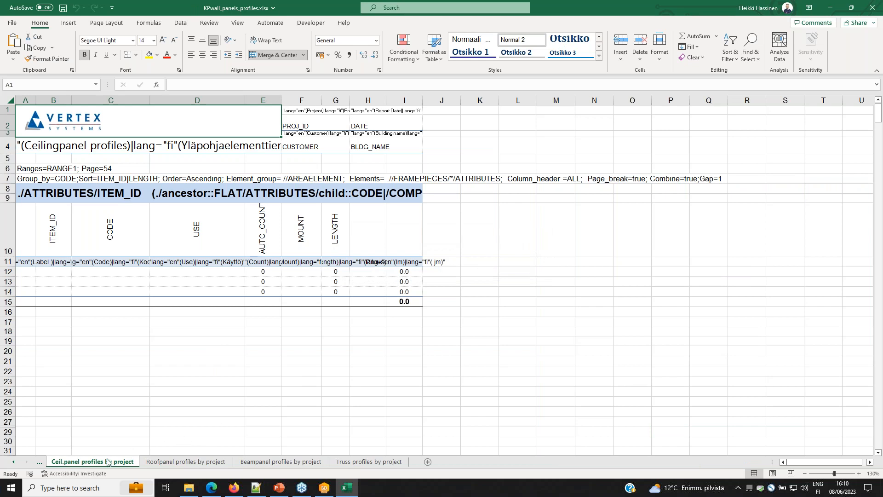
Delete the worksheets from Ceil.panel profiles by project through Truss profiles by project, keeping only All panels profiles
{"action": "left_click", "coordinate": [14, 462]}
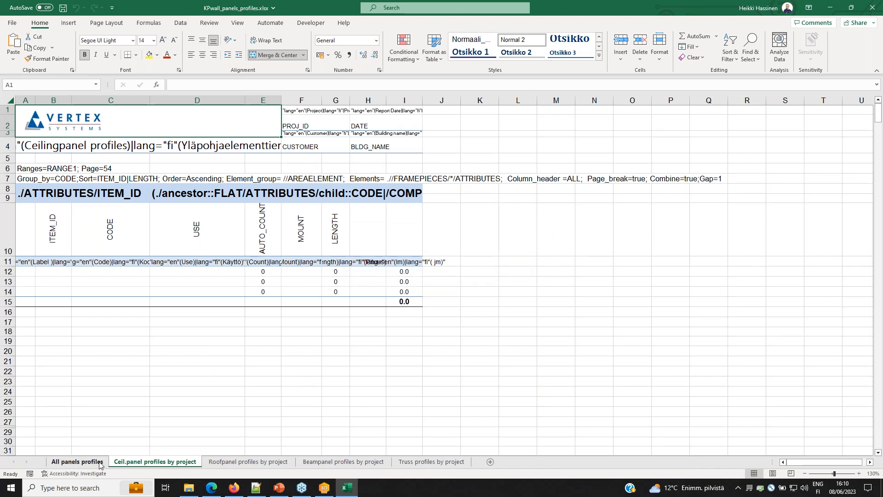
{"action": "left_click", "coordinate": [433, 462], "text": "shift"}
{"action": "right_click", "coordinate": [278, 462]}
{"action": "left_click", "coordinate": [302, 335]}
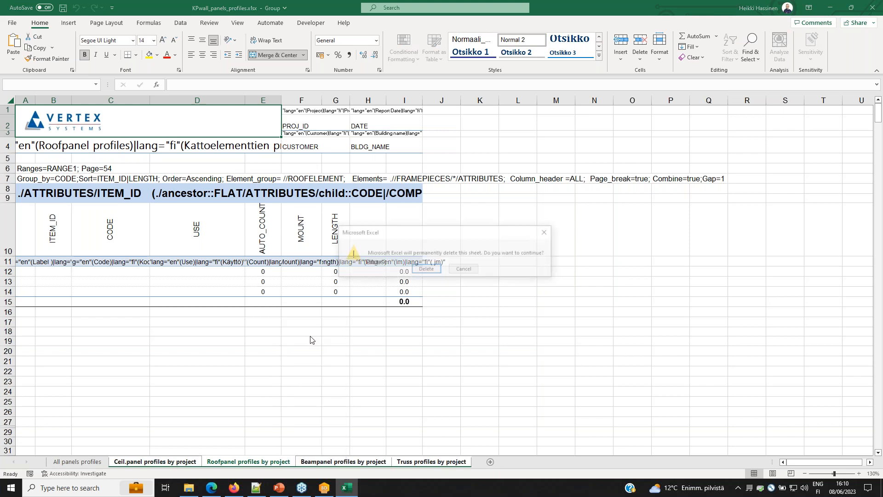
{"action": "key", "text": "Return"}
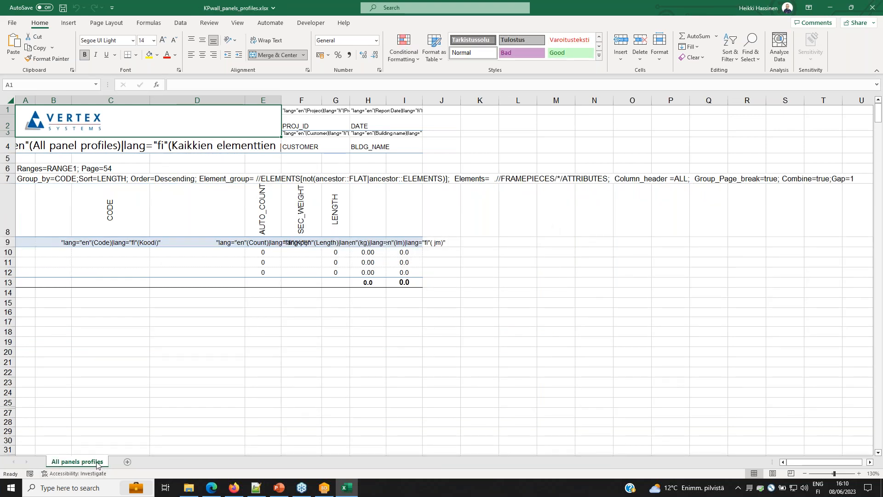
Rename the All panels profiles worksheet as Kerto panels profiles
{"action": "right_click", "coordinate": [97, 464]}
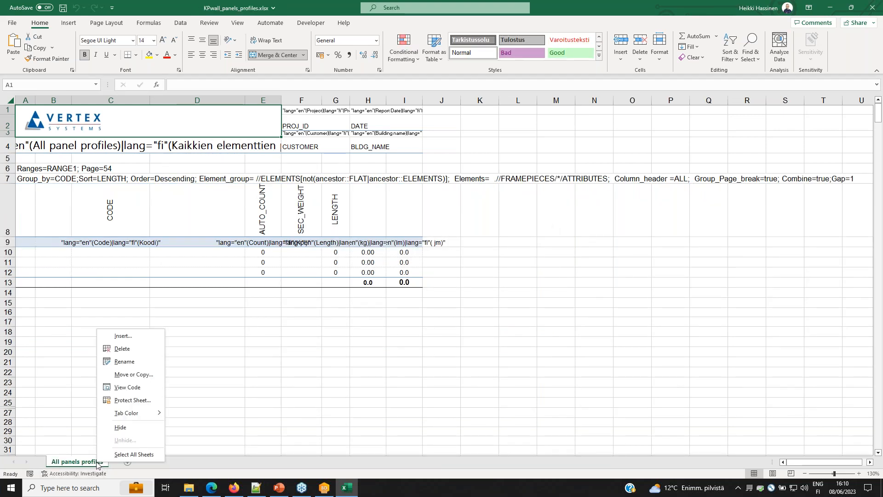
{"action": "left_click", "coordinate": [125, 362]}
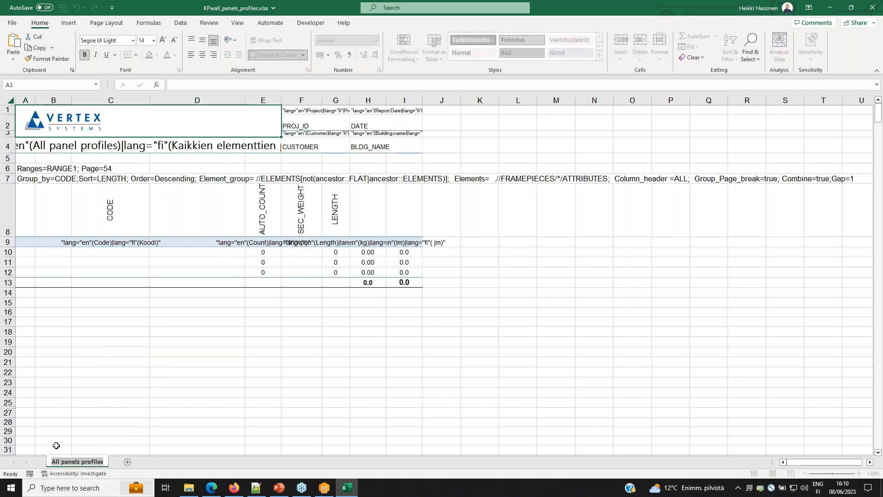
{"action": "left_click", "coordinate": [62, 462]}
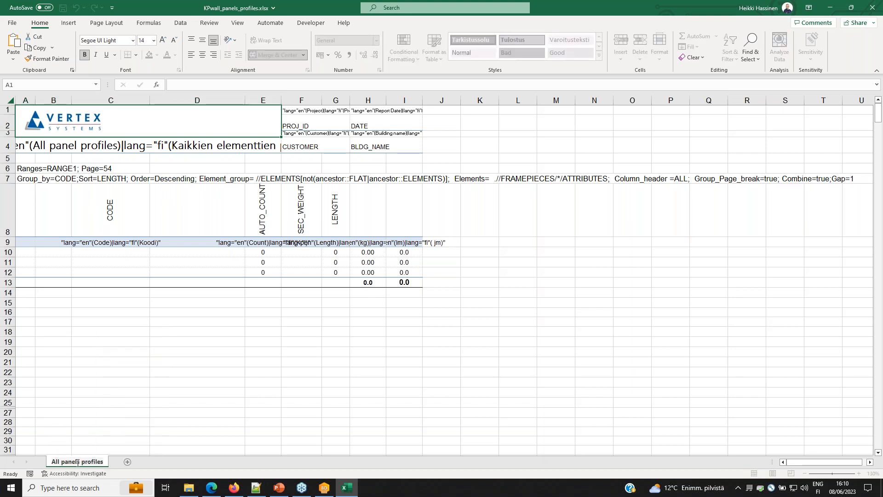
{"action": "key", "text": "BackSpace"}
{"action": "key", "text": "BackSpace"}
{"action": "key", "text": "BackSpace"}
{"action": "key", "text": "BackSpace"}
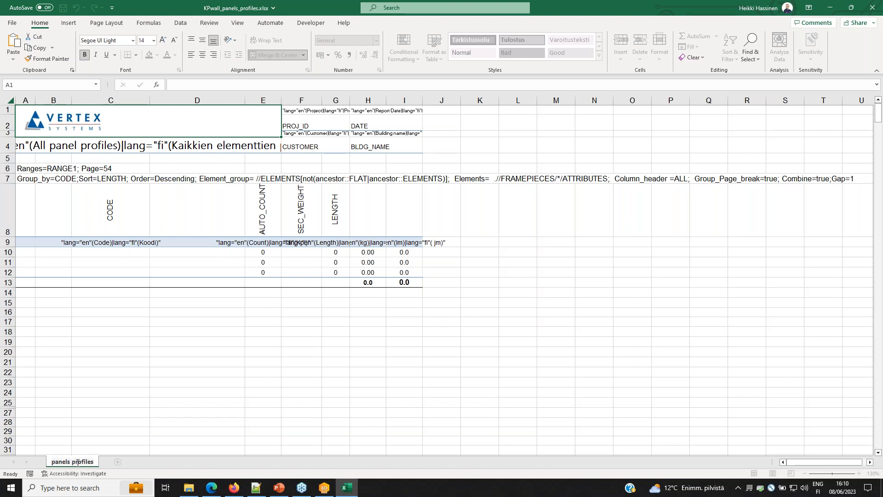
{"action": "type", "text": "Kerto"}
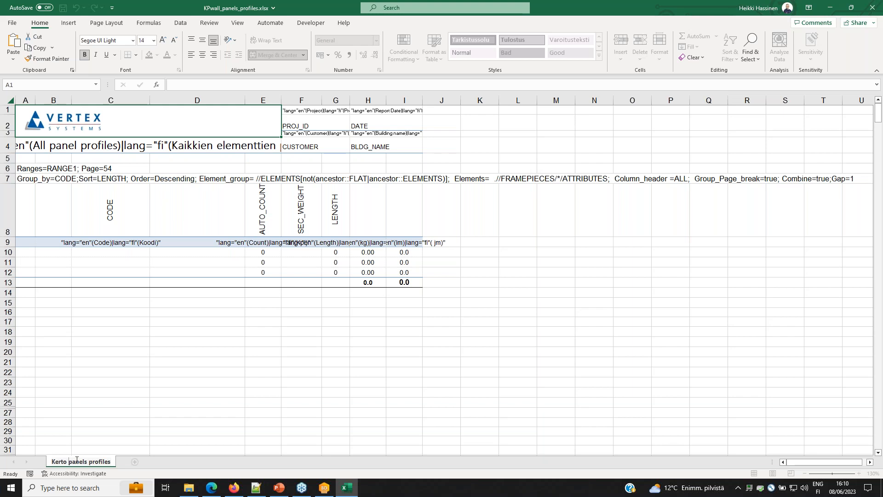
{"action": "left_click", "coordinate": [177, 380]}
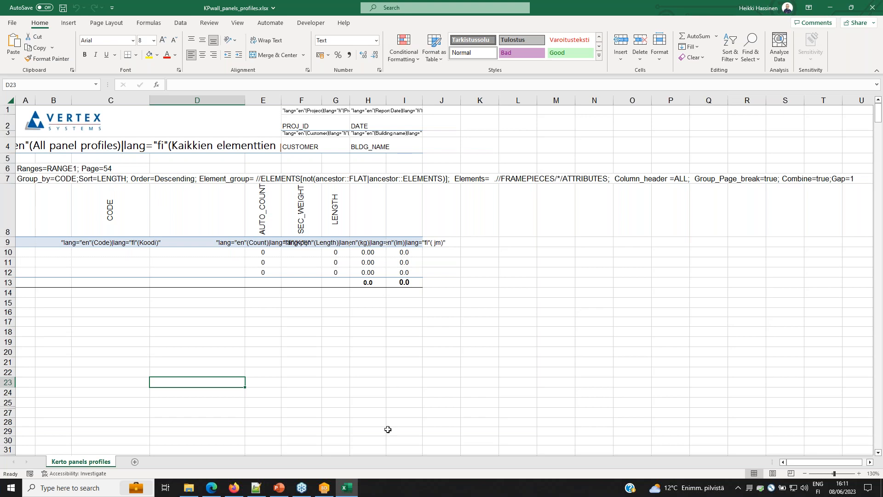
Switch to the Structure of an Excel Template Report page in Firefox, examine its cell range and sheet definition sections, and return to Excel
{"action": "left_click", "coordinate": [236, 489]}
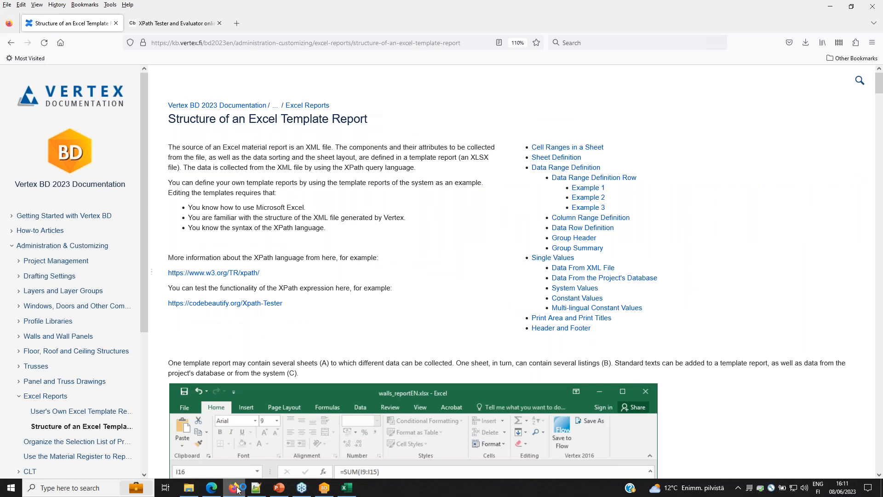
{"action": "scroll", "coordinate": [404, 375], "scroll_direction": "down", "scroll_amount": 5}
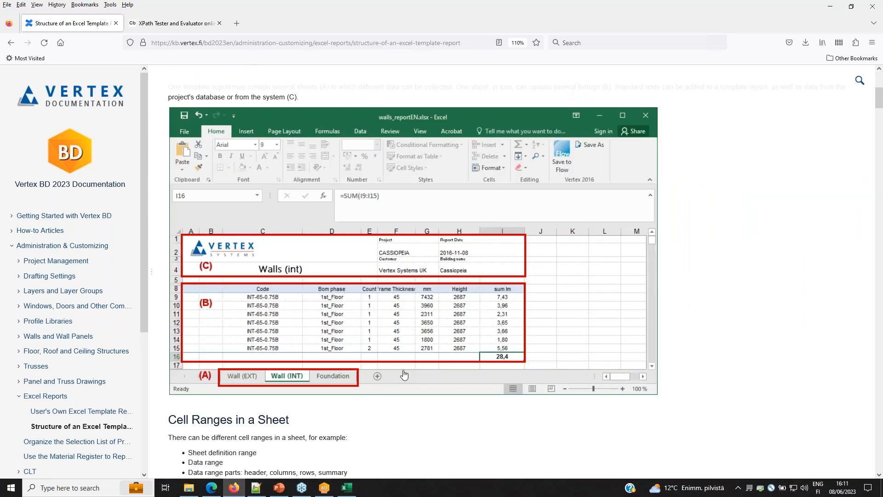
{"action": "scroll", "coordinate": [404, 376], "scroll_direction": "down", "scroll_amount": 2}
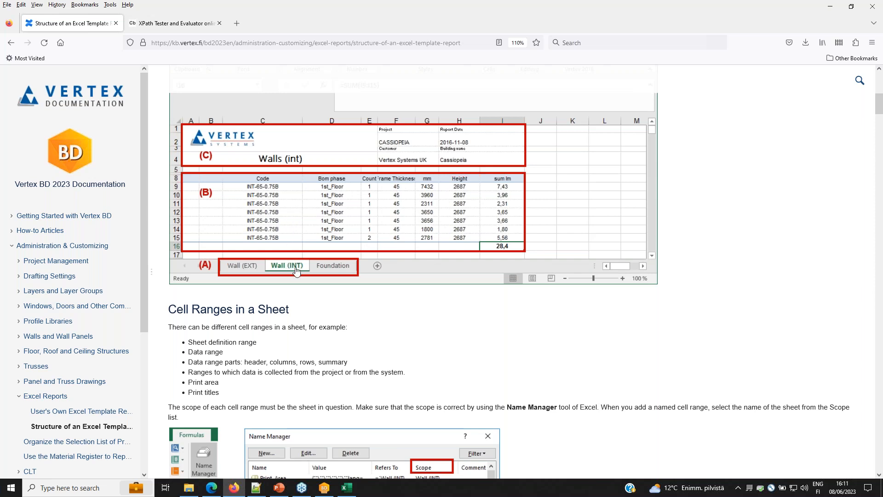
{"action": "scroll", "coordinate": [381, 325], "scroll_direction": "down", "scroll_amount": 3}
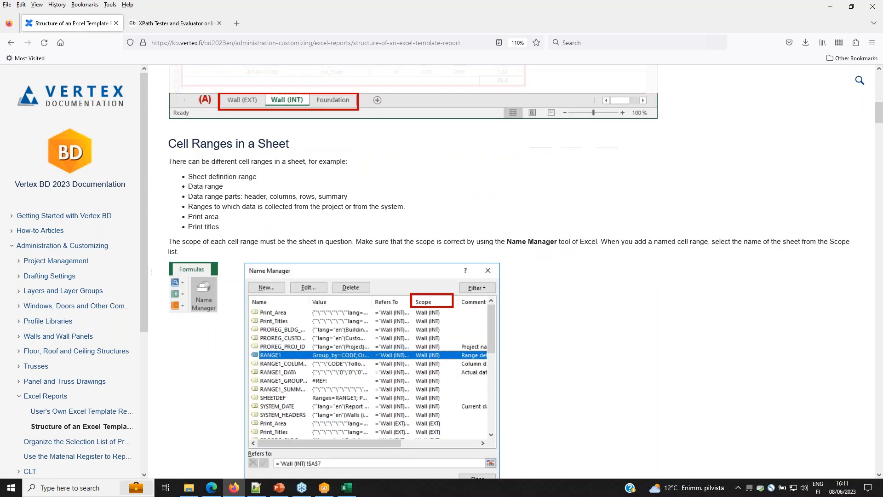
{"action": "scroll", "coordinate": [381, 325], "scroll_direction": "down", "scroll_amount": 12}
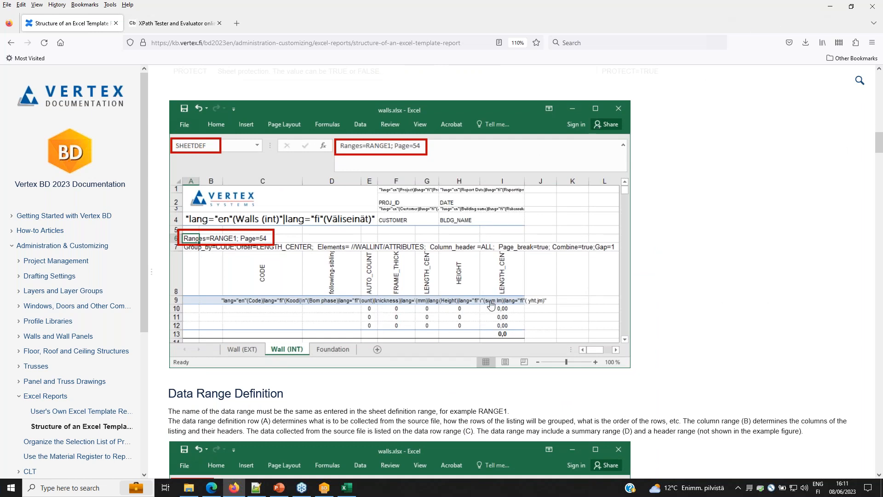
{"action": "scroll", "coordinate": [491, 306], "scroll_direction": "down", "scroll_amount": 1}
{"action": "scroll", "coordinate": [491, 306], "scroll_direction": "down", "scroll_amount": 4}
{"action": "scroll", "coordinate": [491, 305], "scroll_direction": "up", "scroll_amount": 4}
{"action": "left_click", "coordinate": [829, 7]}
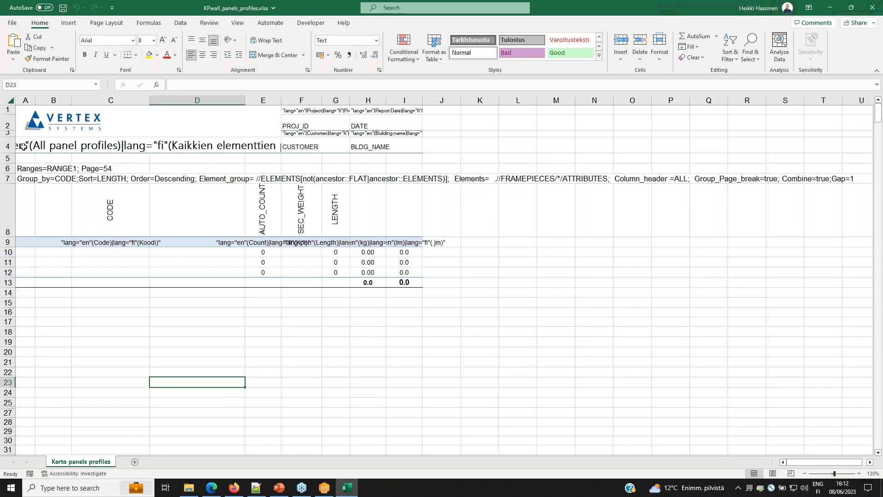
Change the report title in row 4 to "Kerto panel profiles" in English and "Kerto elementtien profiilit" in Finnish
{"action": "left_click", "coordinate": [23, 146]}
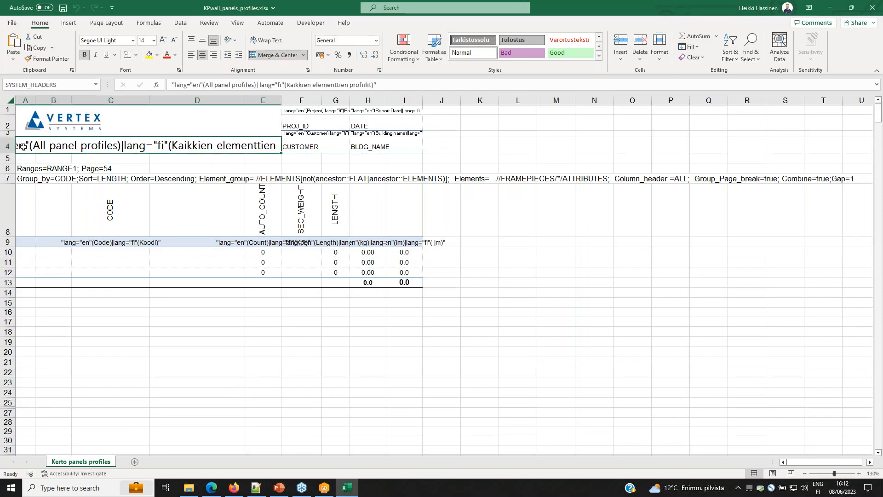
{"action": "left_click", "coordinate": [254, 86]}
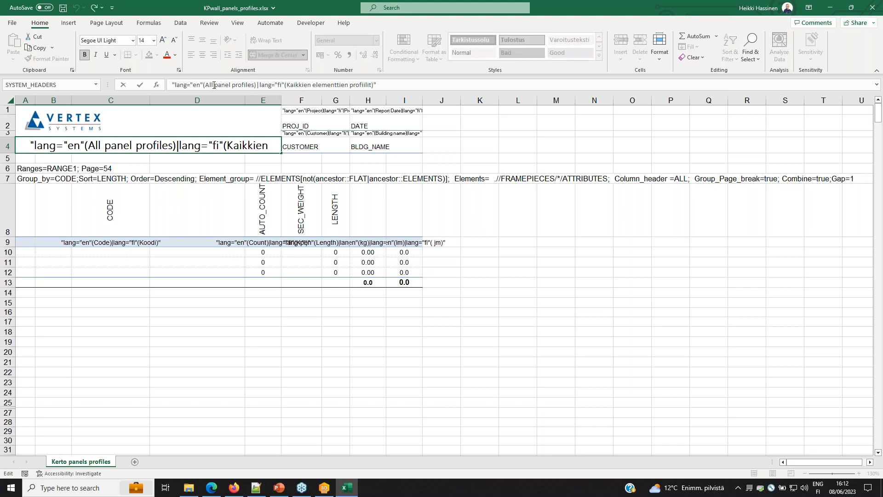
{"action": "key", "text": "BackSpace"}
{"action": "key", "text": "BackSpace"}
{"action": "key", "text": "BackSpace"}
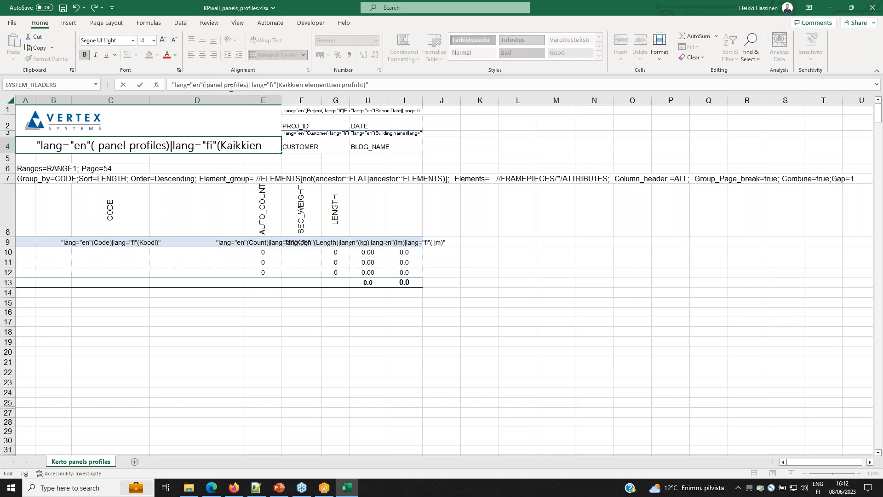
{"action": "type", "text": "Kerto"}
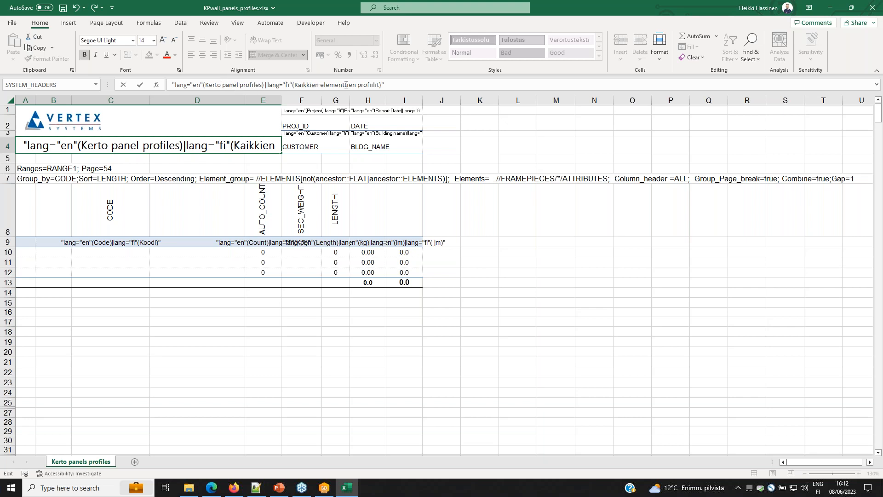
{"action": "left_click_drag", "start_coordinate": [319, 86], "coordinate": [295, 86]}
{"action": "type", "text": "Kerto"}
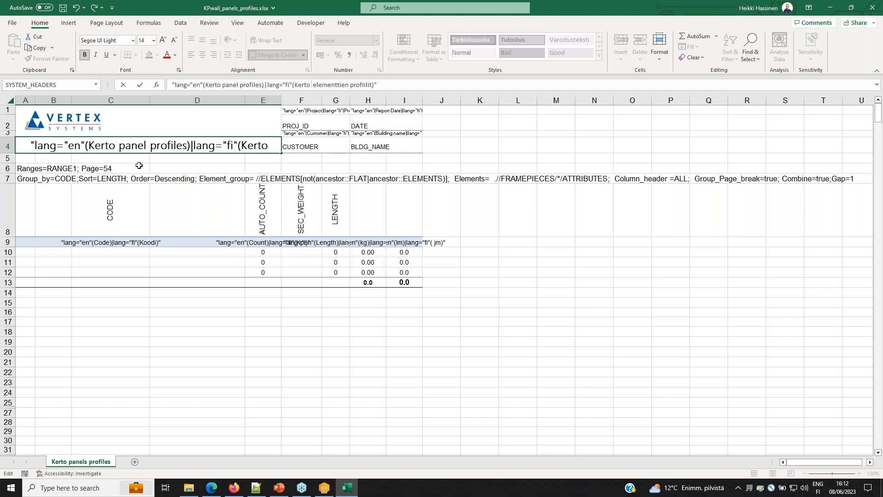
{"action": "left_click", "coordinate": [25, 170]}
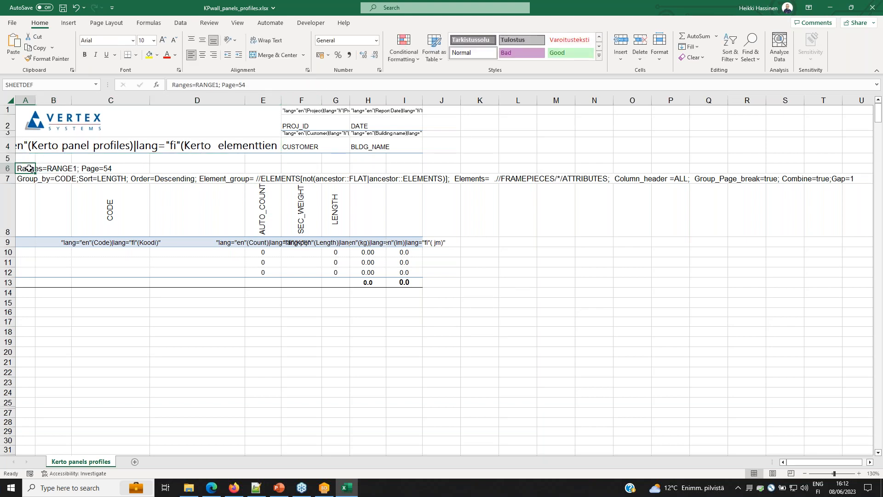
Inspect the PROJ_ID, DATE, CUSTOMER and BLDG_NAME header cells and the sheet definition in cell A6
{"action": "left_click", "coordinate": [294, 125]}
{"action": "left_click", "coordinate": [361, 125]}
{"action": "left_click", "coordinate": [306, 146]}
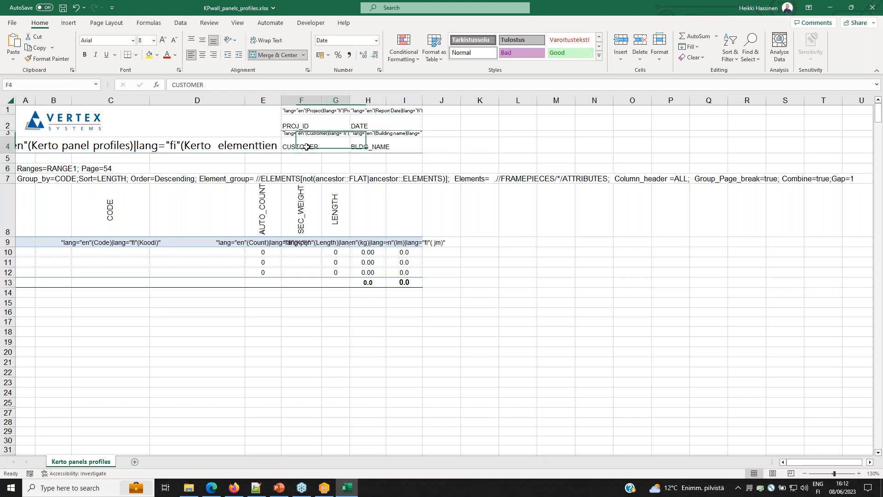
{"action": "left_click", "coordinate": [376, 146]}
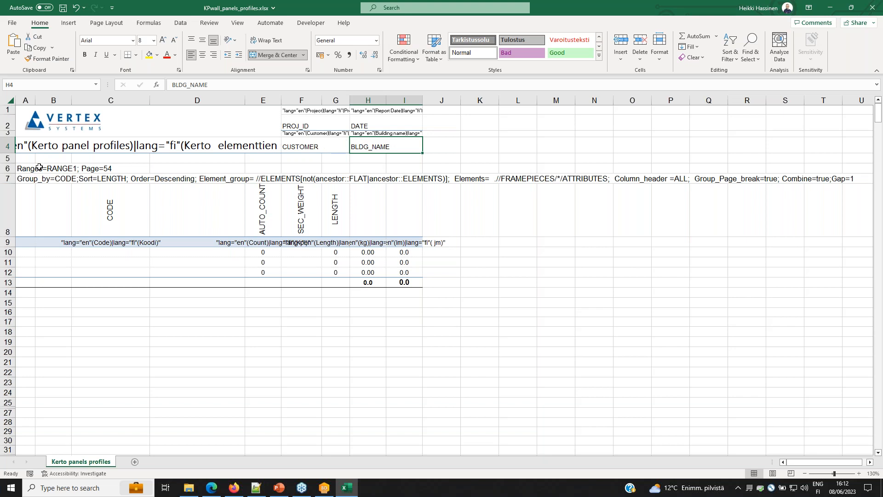
{"action": "left_click", "coordinate": [26, 169]}
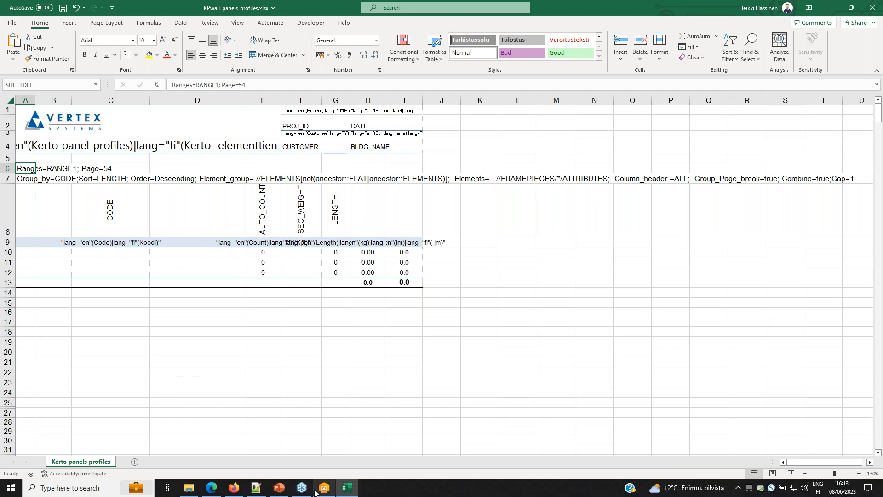
Switch back to the documentation in Firefox and examine the data range definition, its row keys and Examples 1 and 2
{"action": "left_click", "coordinate": [234, 488]}
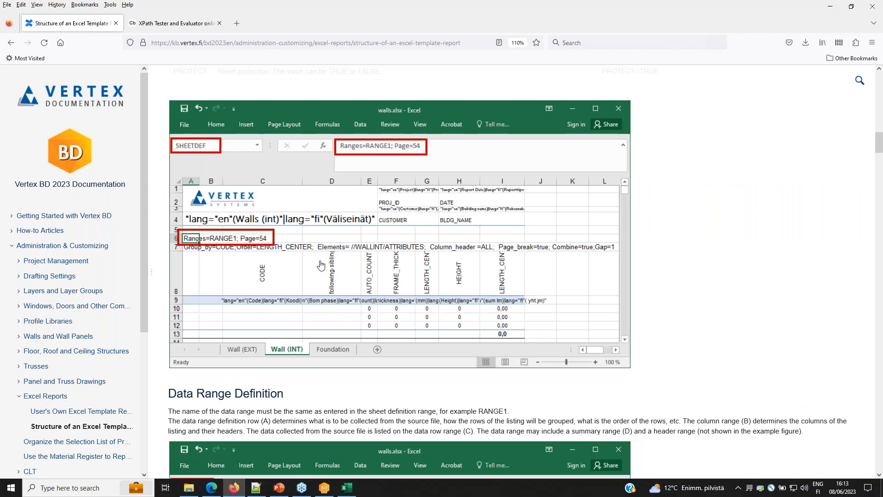
{"action": "scroll", "coordinate": [239, 290], "scroll_direction": "up", "scroll_amount": 1}
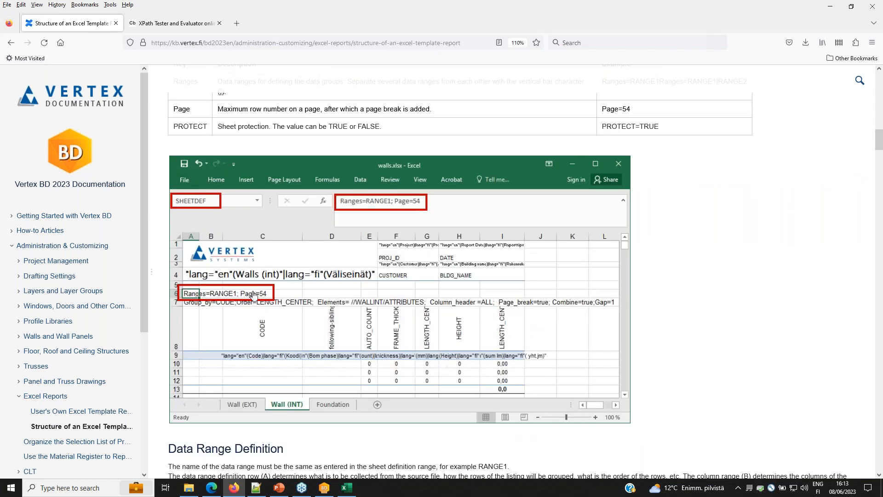
{"action": "scroll", "coordinate": [244, 293], "scroll_direction": "down", "scroll_amount": 5}
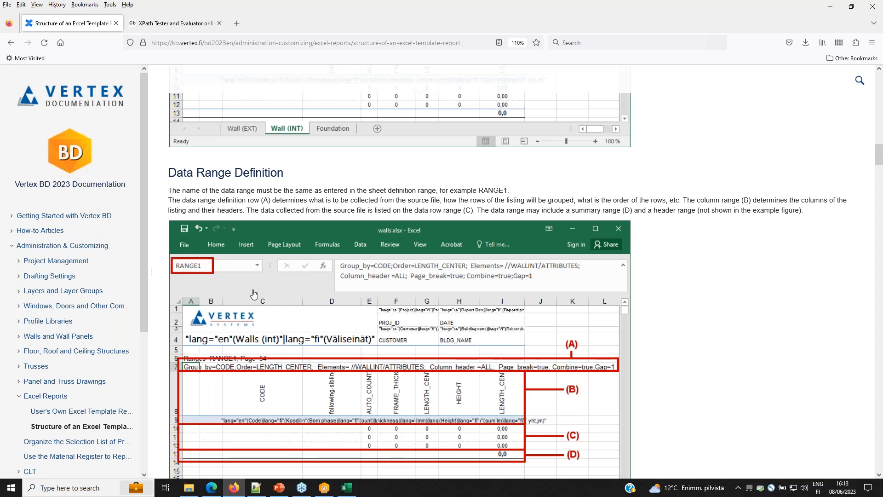
{"action": "scroll", "coordinate": [253, 293], "scroll_direction": "down", "scroll_amount": 2}
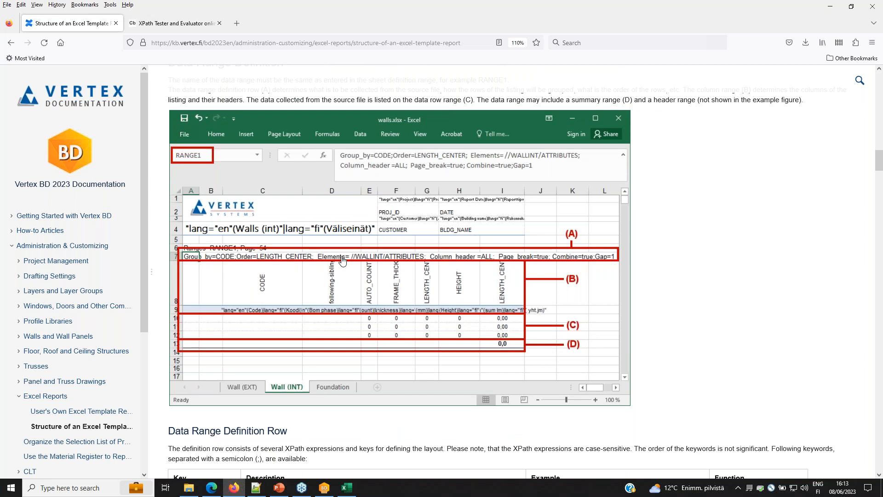
{"action": "scroll", "coordinate": [342, 260], "scroll_direction": "up", "scroll_amount": 1}
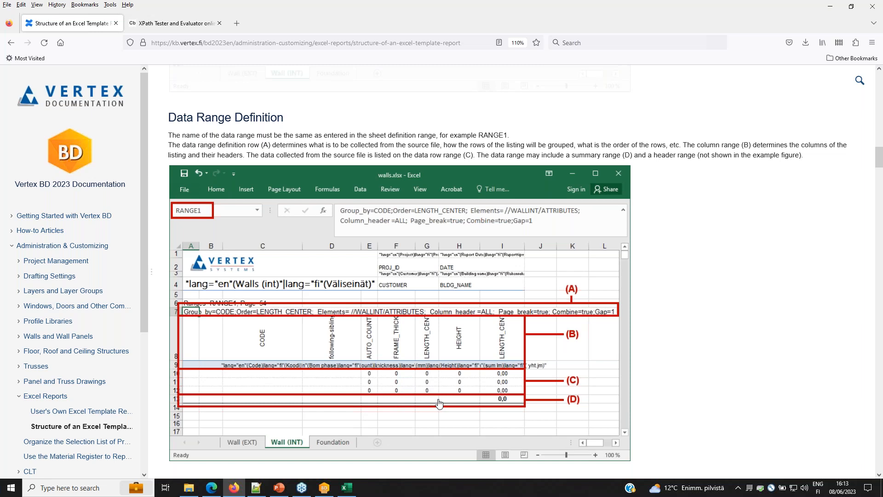
{"action": "scroll", "coordinate": [439, 403], "scroll_direction": "down", "scroll_amount": 5}
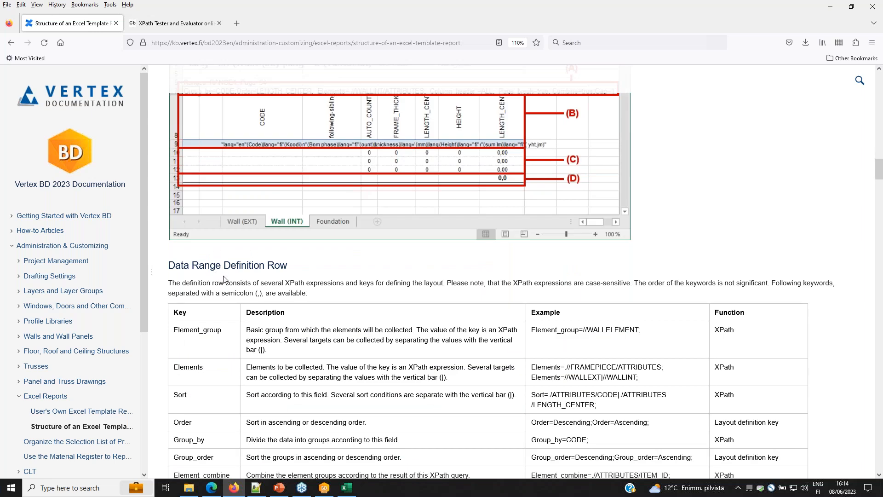
{"action": "scroll", "coordinate": [252, 292], "scroll_direction": "down", "scroll_amount": 4}
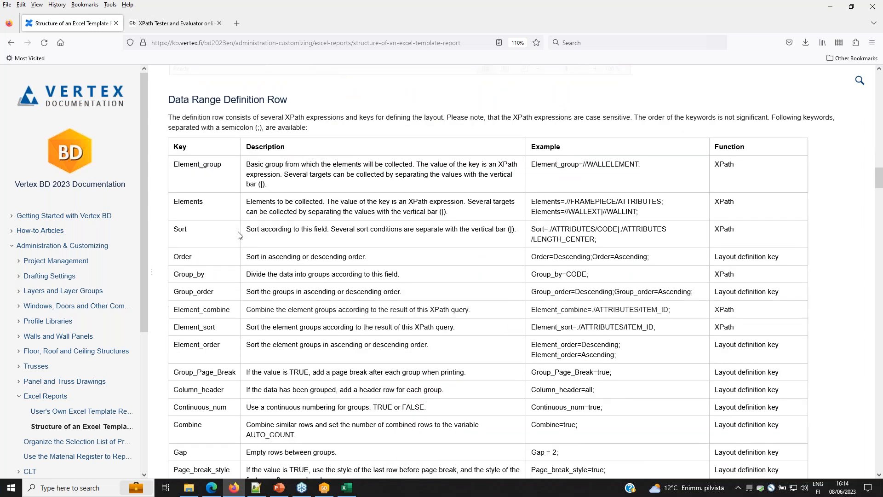
{"action": "scroll", "coordinate": [234, 301], "scroll_direction": "down", "scroll_amount": 3}
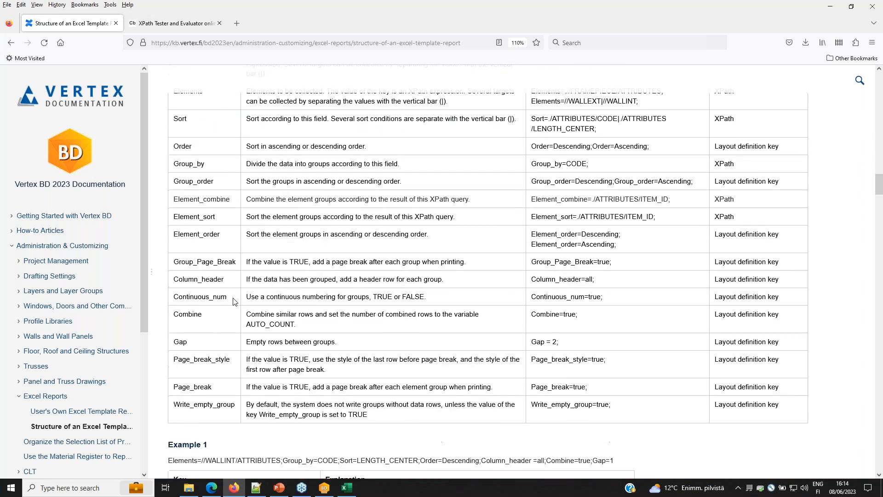
{"action": "scroll", "coordinate": [233, 302], "scroll_direction": "down", "scroll_amount": 1}
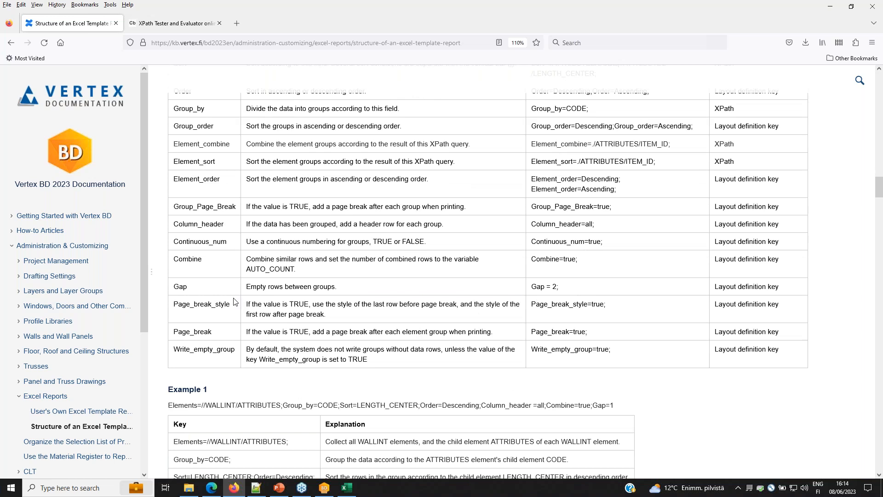
{"action": "scroll", "coordinate": [234, 302], "scroll_direction": "down", "scroll_amount": 3}
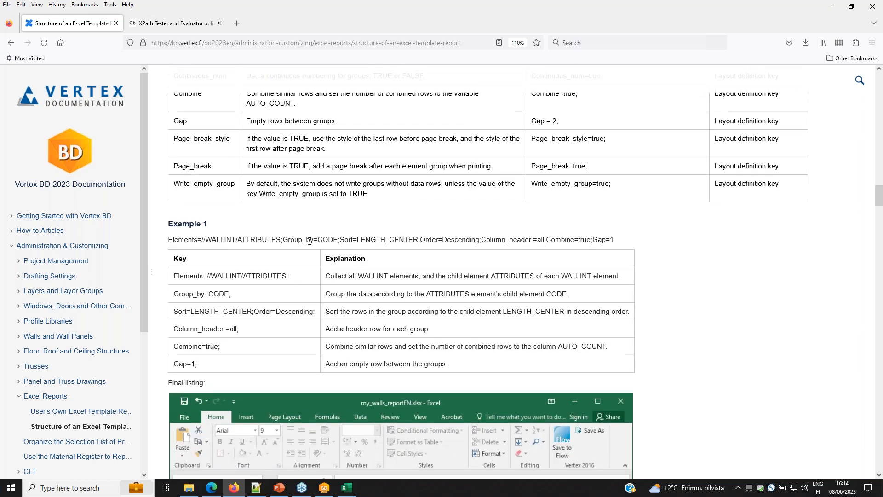
{"action": "scroll", "coordinate": [407, 346], "scroll_direction": "down", "scroll_amount": 5}
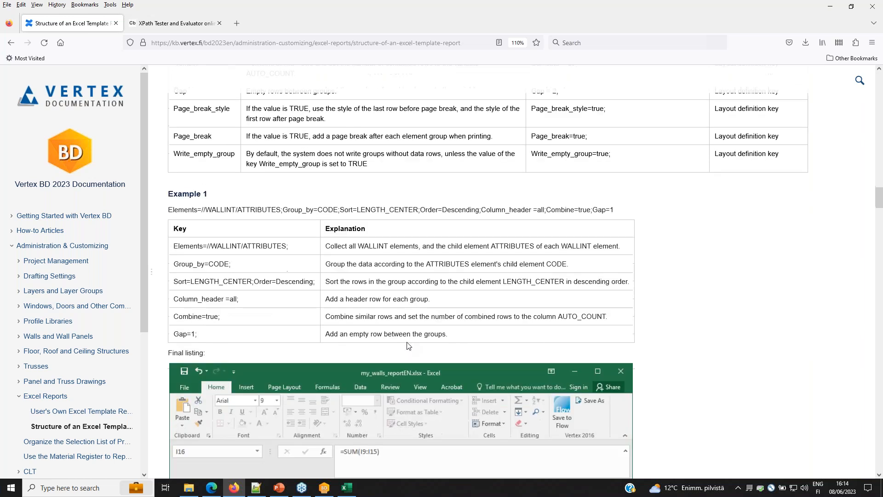
{"action": "scroll", "coordinate": [407, 347], "scroll_direction": "down", "scroll_amount": 6}
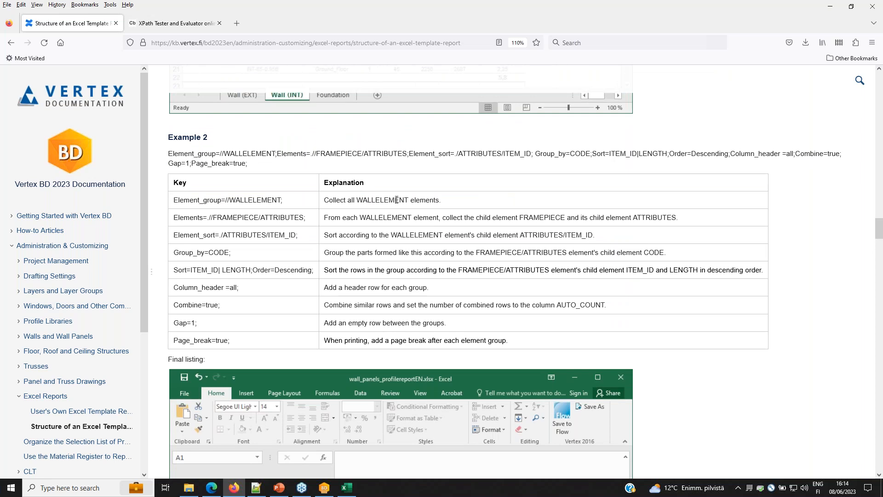
Copy the filter expression [MAT_CODE[contains(text(),'KP')] from the Elements definition in Example 3
{"action": "scroll", "coordinate": [334, 199], "scroll_direction": "down", "scroll_amount": 11}
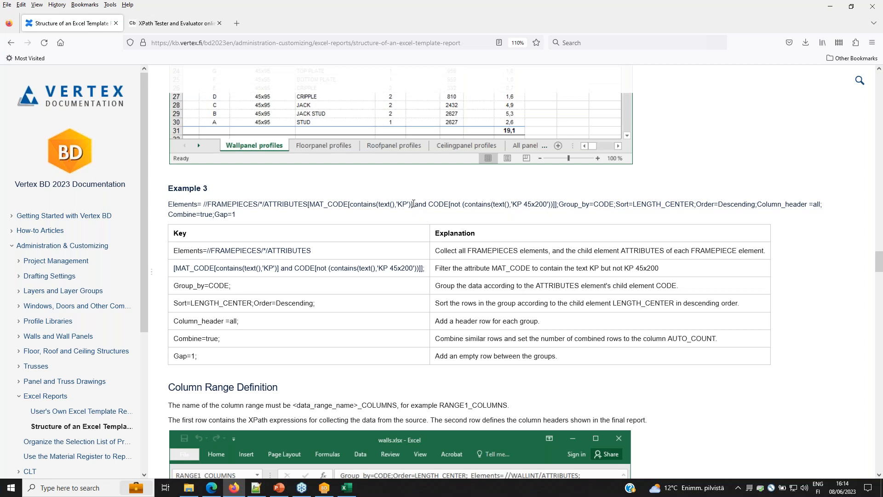
{"action": "left_click_drag", "start_coordinate": [413, 204], "coordinate": [307, 205]}
{"action": "key", "text": "ctrl+c"}
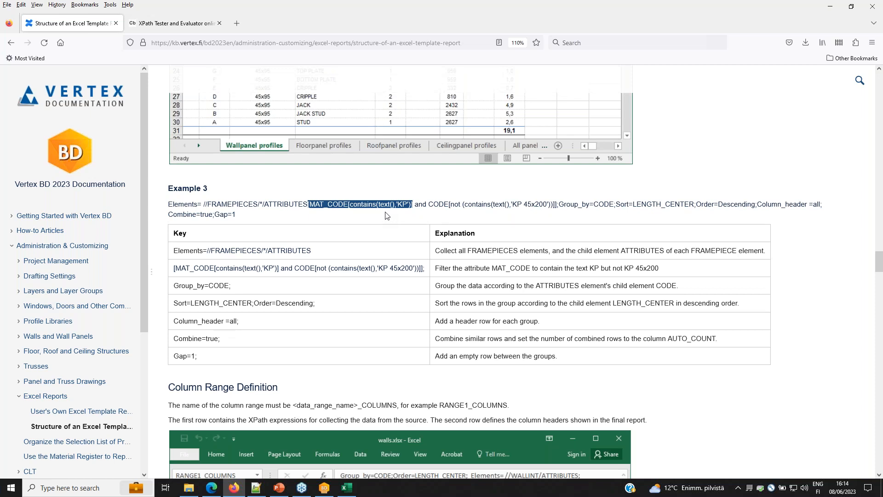
Switch to Excel and remove the Element_group definition from the RANGE1 data range definition in cell A7
{"action": "left_click", "coordinate": [346, 488]}
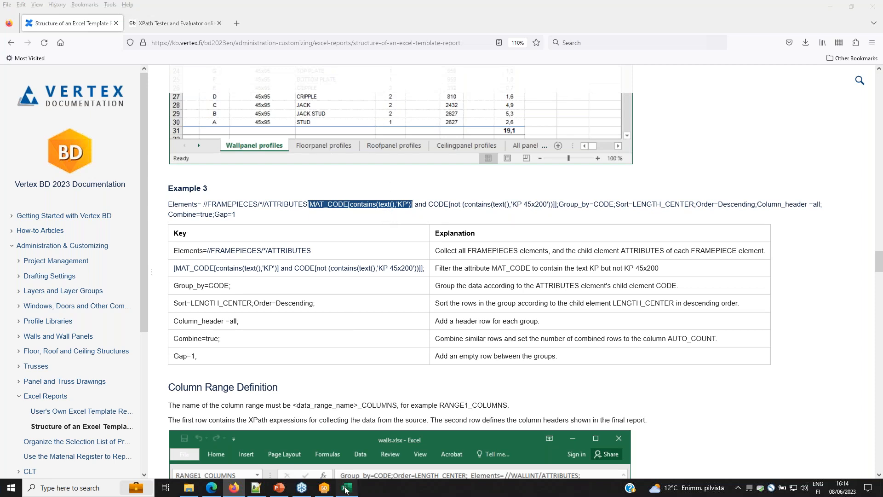
{"action": "left_click", "coordinate": [25, 180]}
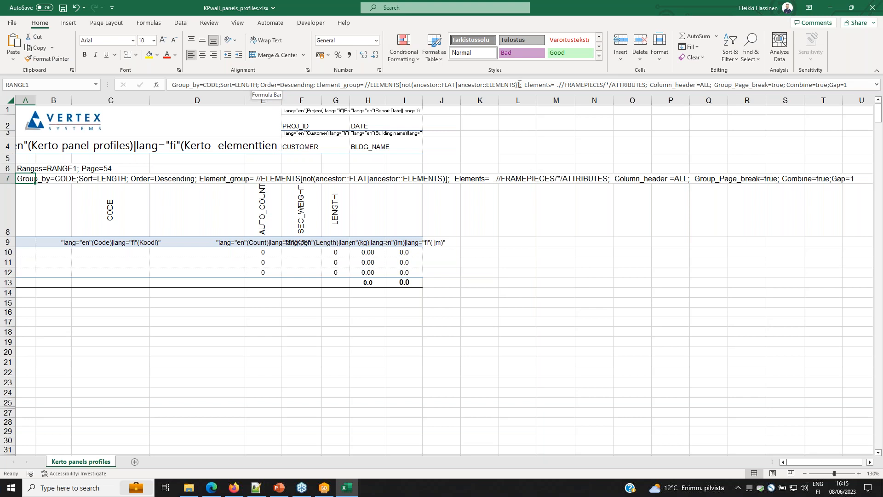
{"action": "left_click_drag", "start_coordinate": [520, 84], "coordinate": [371, 86]}
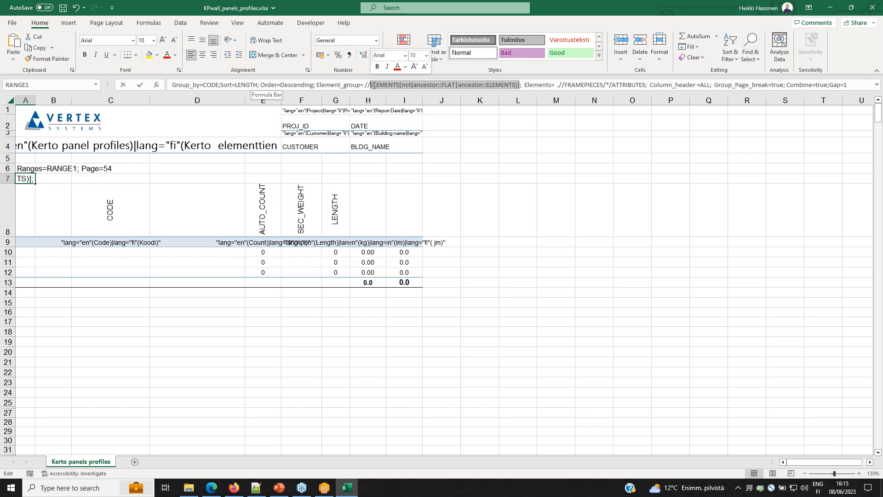
{"action": "key", "text": "Delete"}
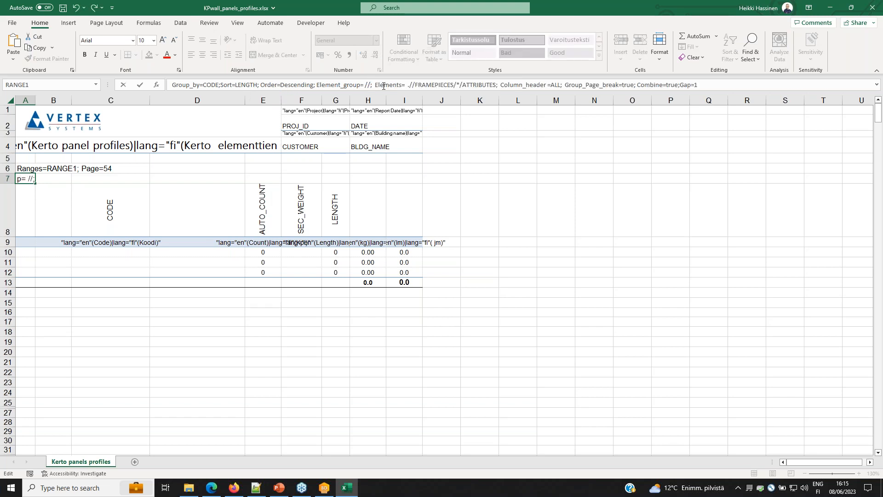
{"action": "key", "text": "BackSpace"}
{"action": "key", "text": "BackSpace"}
{"action": "key", "text": "BackSpace"}
{"action": "key", "text": "BackSpace"}
{"action": "key", "text": "BackSpace"}
{"action": "key", "text": "BackSpace"}
{"action": "key", "text": "BackSpace"}
{"action": "key", "text": "BackSpace"}
{"action": "key", "text": "BackSpace"}
{"action": "key", "text": "BackSpace"}
{"action": "key", "text": "BackSpace"}
{"action": "key", "text": "BackSpace"}
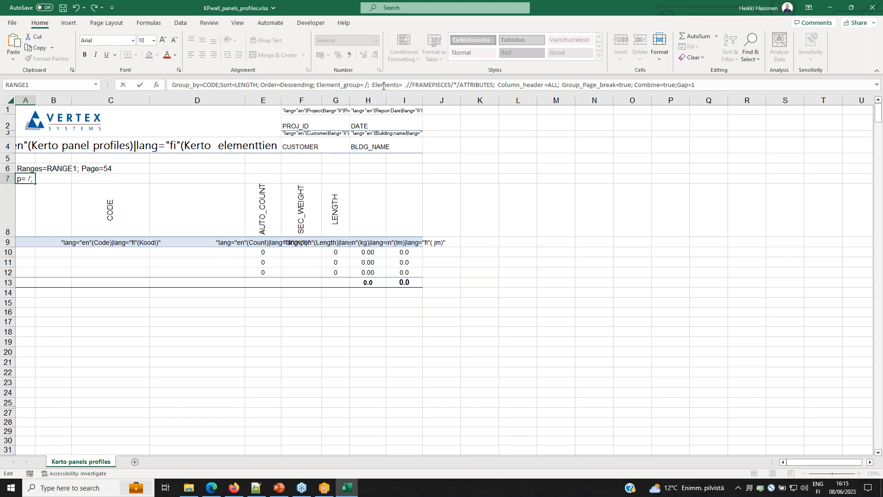
{"action": "key", "text": "BackSpace"}
{"action": "key", "text": "BackSpace"}
{"action": "key", "text": "BackSpace"}
{"action": "key", "text": "BackSpace"}
{"action": "key", "text": "BackSpace"}
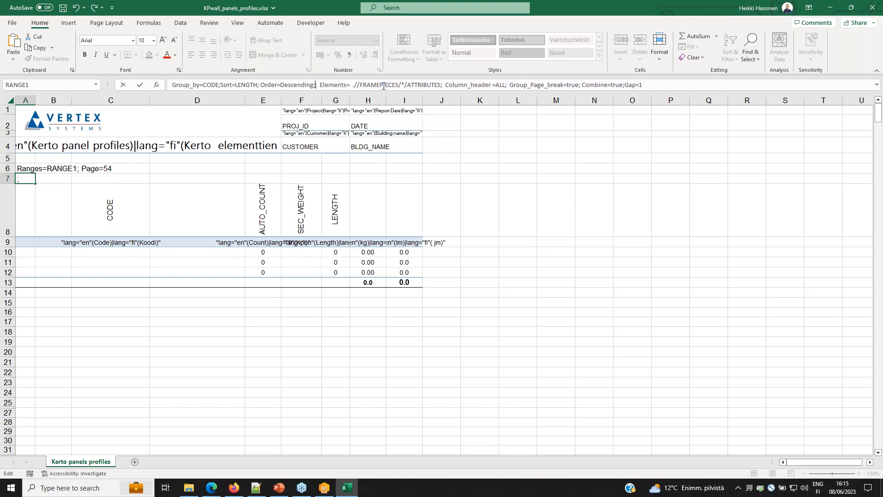
{"action": "key", "text": "BackSpace"}
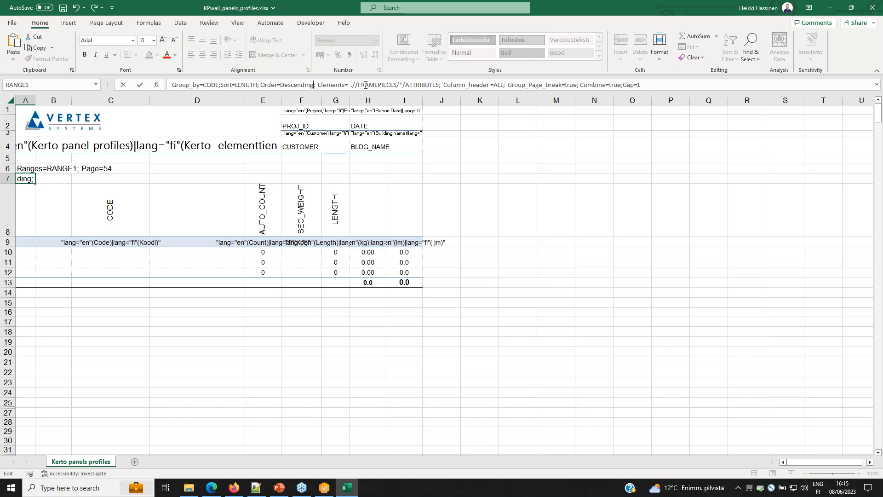
{"action": "key", "text": "ctrl+v"}
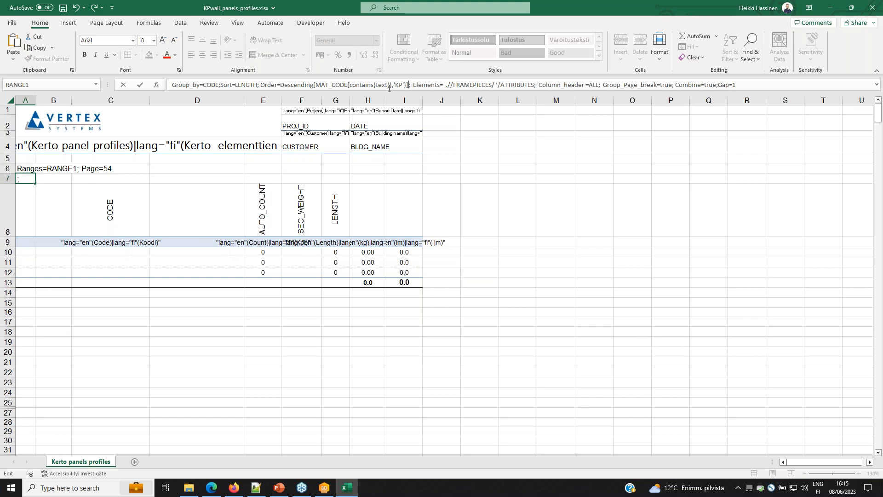
{"action": "key", "text": "BackSpace"}
{"action": "key", "text": "BackSpace"}
{"action": "key", "text": "BackSpace"}
{"action": "key", "text": "BackSpace"}
{"action": "key", "text": "BackSpace"}
{"action": "key", "text": "BackSpace"}
{"action": "key", "text": "BackSpace"}
{"action": "key", "text": "BackSpace"}
{"action": "key", "text": "BackSpace"}
{"action": "key", "text": "BackSpace"}
{"action": "key", "text": "BackSpace"}
{"action": "key", "text": "BackSpace"}
{"action": "key", "text": "BackSpace"}
{"action": "key", "text": "BackSpace"}
{"action": "key", "text": "BackSpace"}
{"action": "key", "text": "BackSpace"}
{"action": "key", "text": "BackSpace"}
{"action": "key", "text": "BackSpace"}
{"action": "key", "text": "BackSpace"}
{"action": "key", "text": "BackSpace"}
{"action": "key", "text": "BackSpace"}
{"action": "key", "text": "BackSpace"}
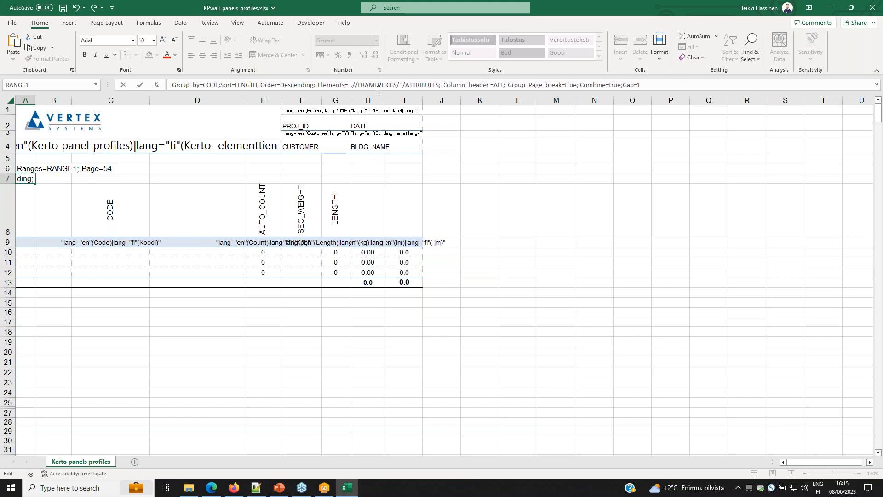
Append the filter [MAT_CODE[contains(text(),'KP')]] to the Elements path .//FRAMEPIECES/*/ATTRIBUTES in cell A7
{"action": "left_click", "coordinate": [364, 84]}
{"action": "left_click", "coordinate": [439, 84]}
{"action": "type", "text": "[MAT_CODE[contains(text(),'KP')]]"}
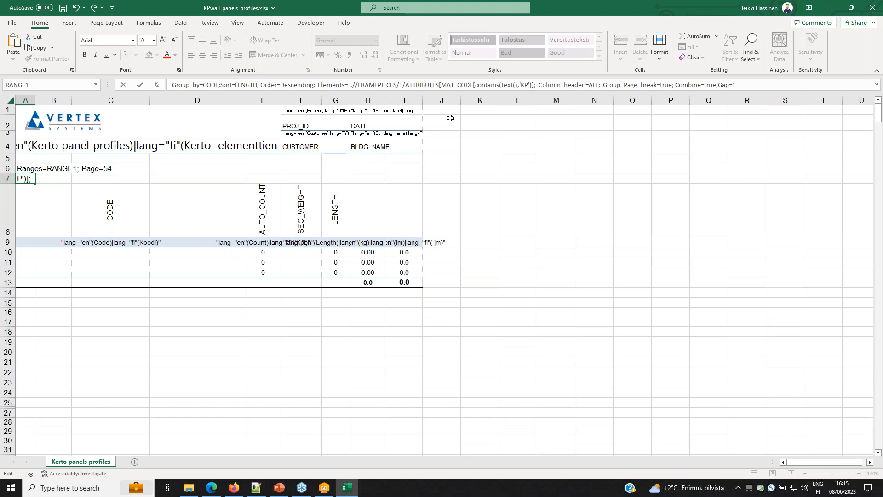
{"action": "key", "text": "Left"}
{"action": "type", "text": "]"}
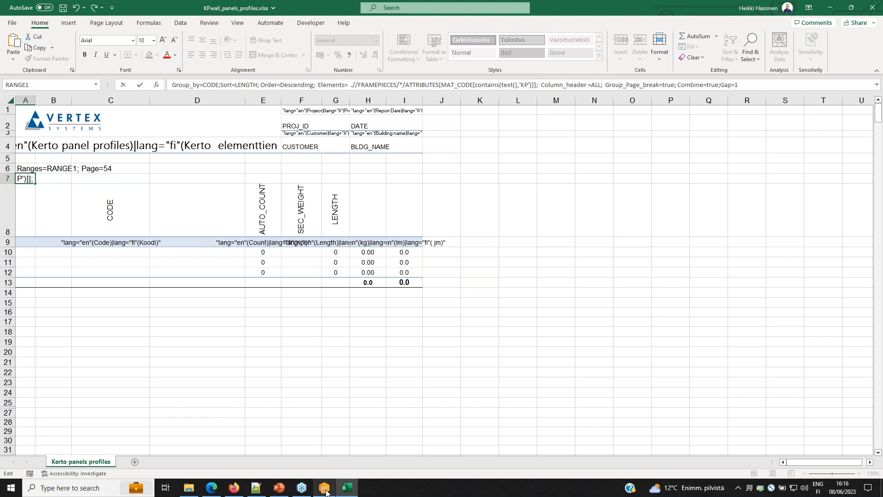
Switch to Vertex BD, close the template library and output the Trusses report from the structural Excel report templates
{"action": "mouse_move", "coordinate": [325, 492]}
{"action": "left_click", "coordinate": [324, 464]}
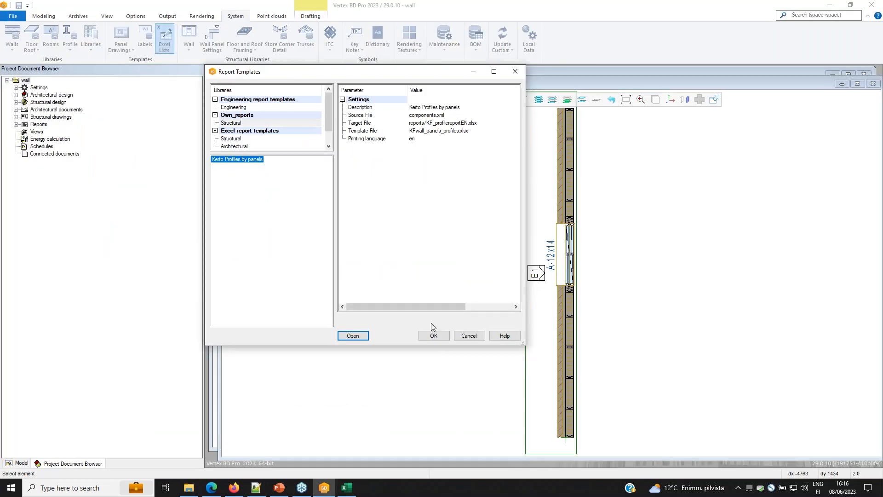
{"action": "left_click", "coordinate": [466, 336]}
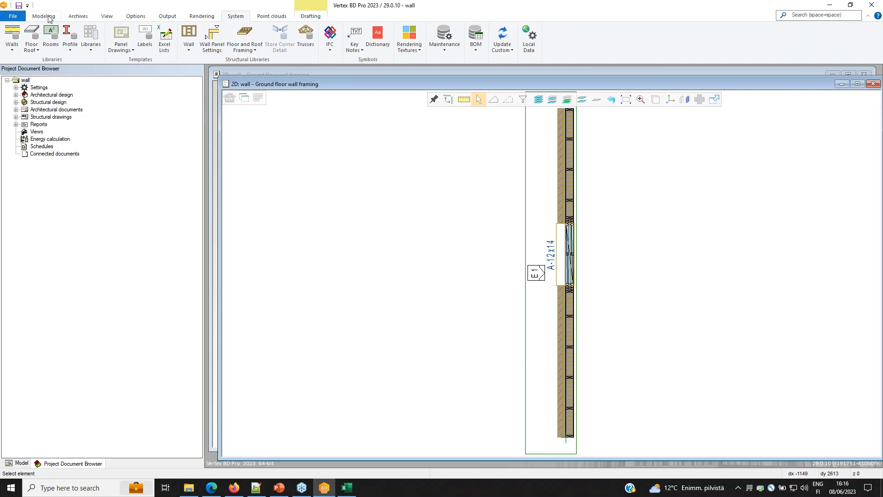
{"action": "left_click", "coordinate": [168, 18]}
{"action": "left_click", "coordinate": [12, 38]}
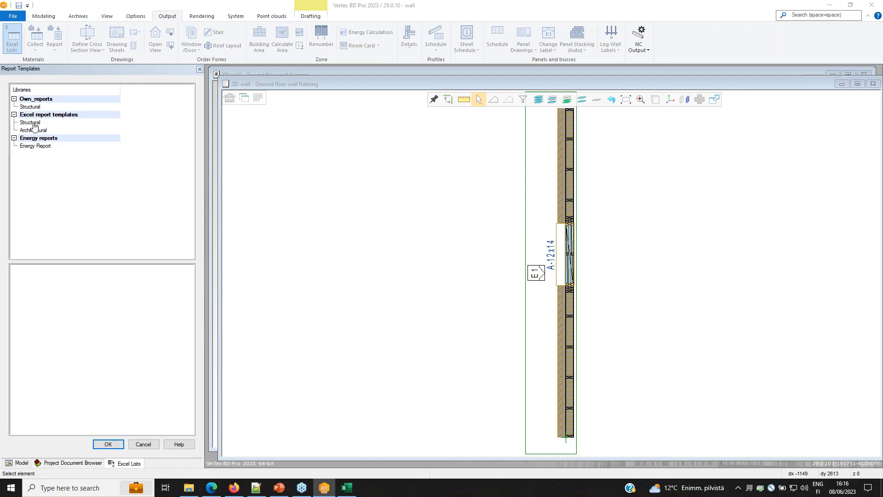
{"action": "left_click", "coordinate": [34, 123]}
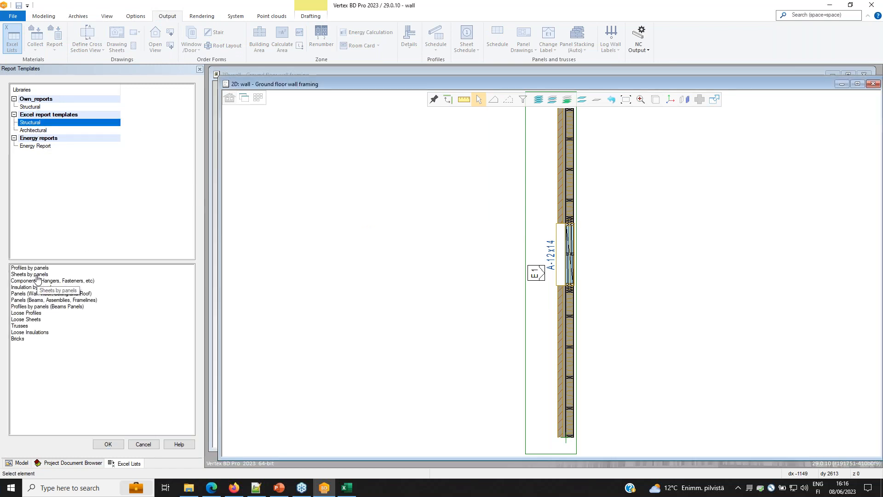
{"action": "left_click", "coordinate": [20, 326]}
{"action": "left_click", "coordinate": [108, 444]}
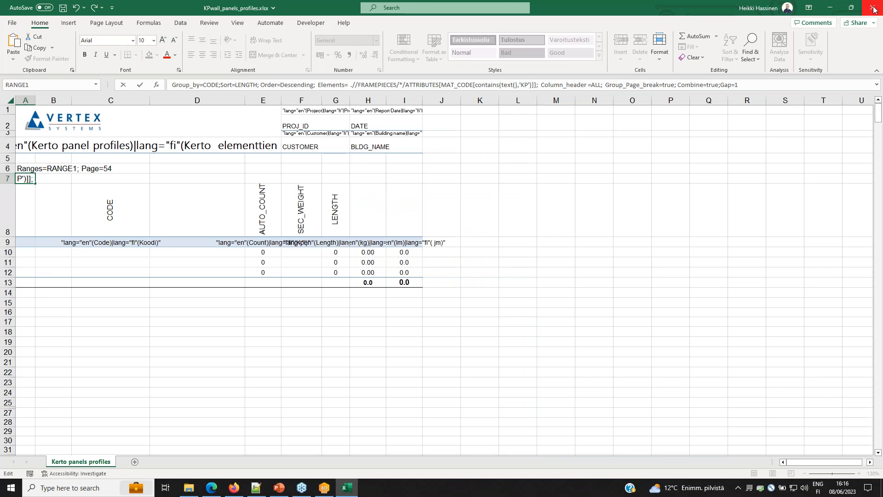
{"action": "left_click", "coordinate": [830, 8]}
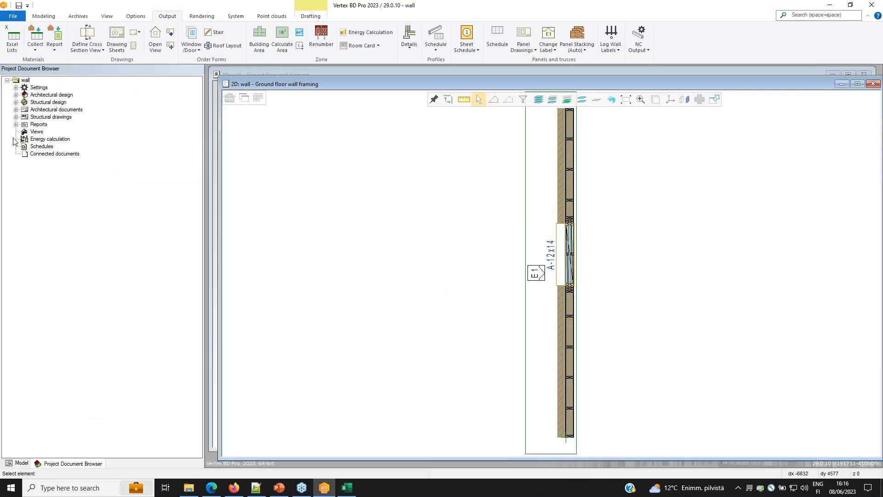
Open components.xml from the project's Reports in Notepad++
{"action": "left_click", "coordinate": [16, 125]}
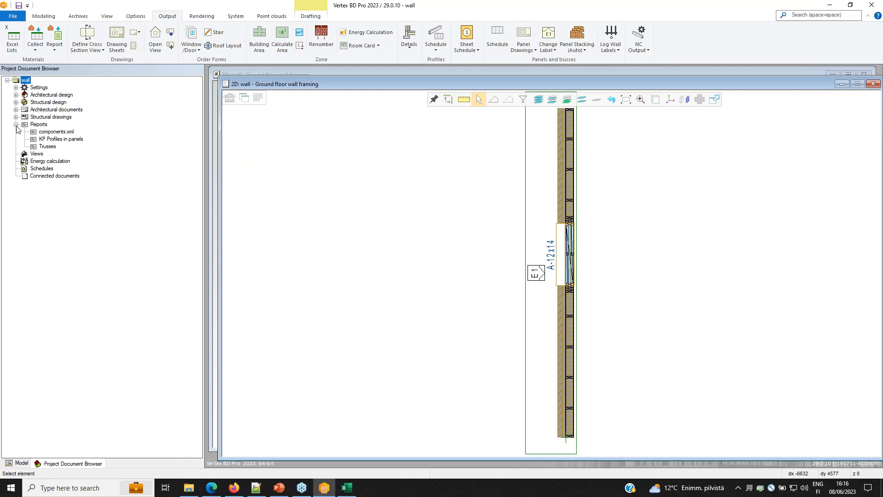
{"action": "left_click", "coordinate": [55, 133]}
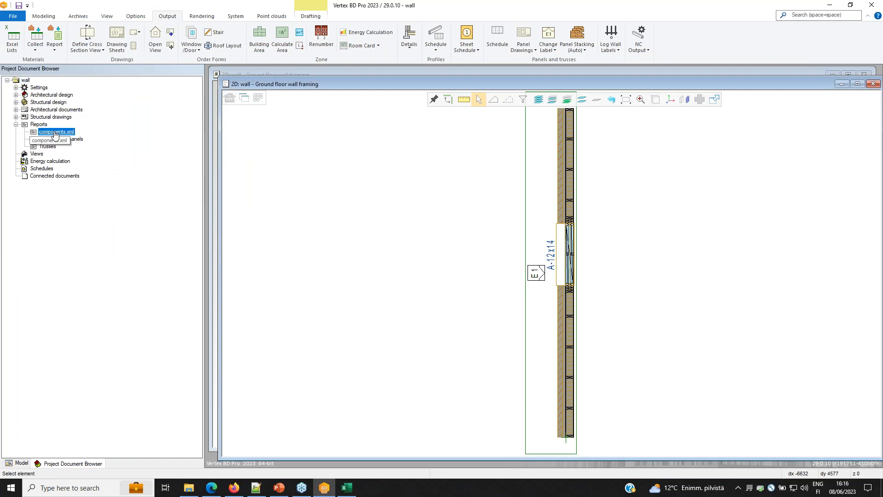
{"action": "right_click", "coordinate": [55, 133]}
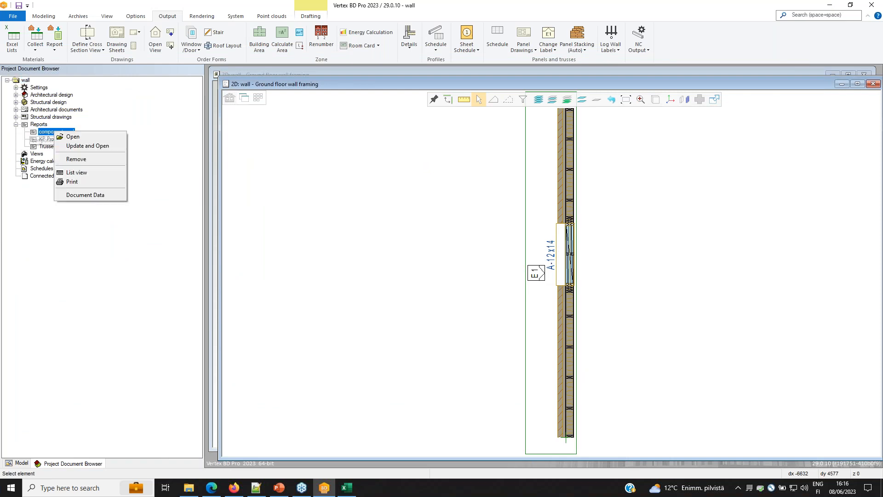
{"action": "left_click", "coordinate": [71, 138]}
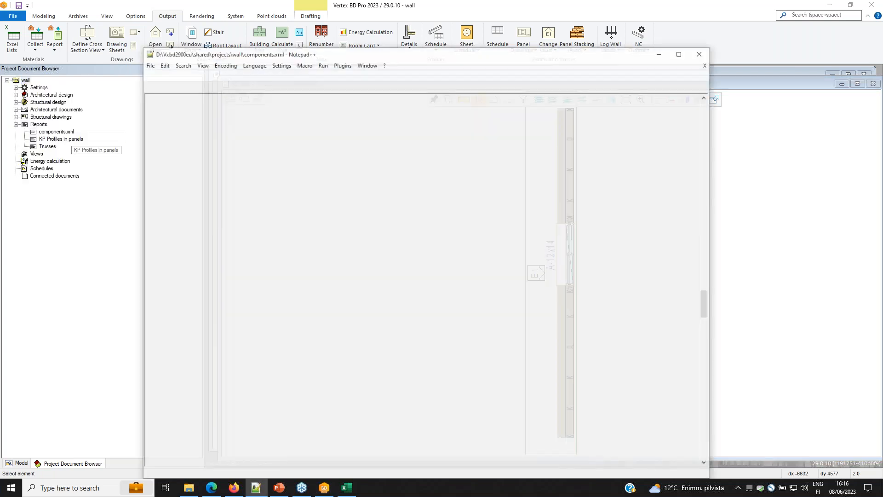
{"action": "left_click", "coordinate": [464, 279]}
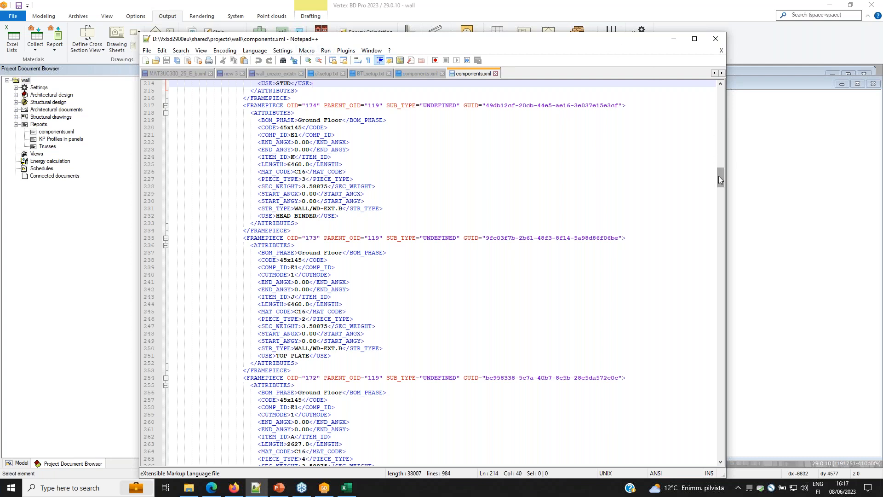
Examine the XML hierarchy from WALLELEMENT down to FRAME and FRAMEPIECES, collapsing the upper ATTRIBUTES blocks and the SHEATHING block
{"action": "left_click_drag", "start_coordinate": [718, 177], "coordinate": [718, 91]}
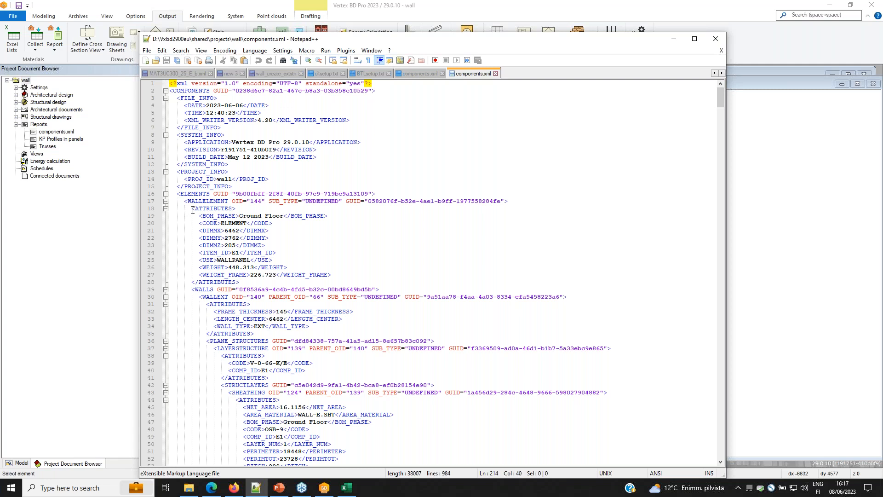
{"action": "left_click_drag", "start_coordinate": [193, 209], "coordinate": [270, 279]}
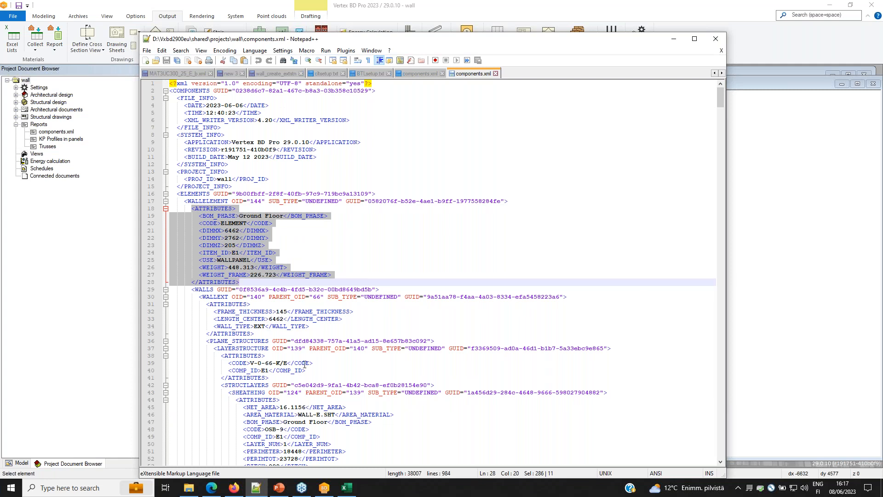
{"action": "left_click", "coordinate": [165, 209]}
{"action": "left_click", "coordinate": [202, 216]}
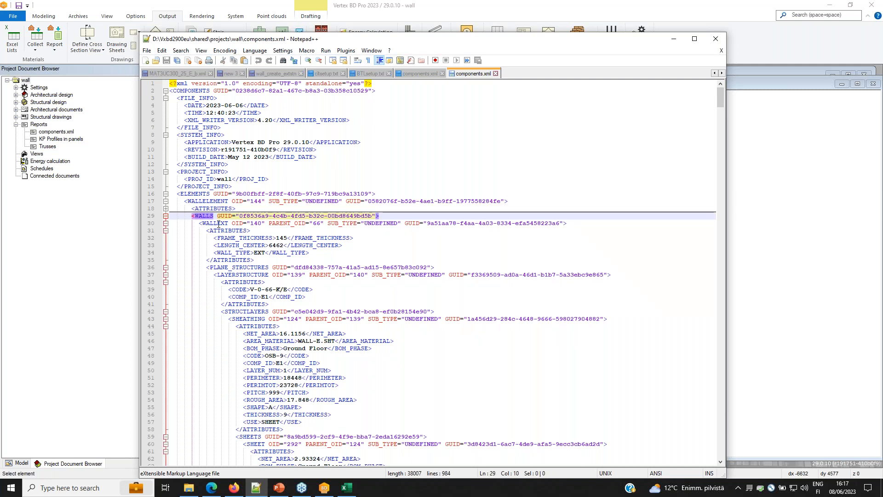
{"action": "left_click", "coordinate": [217, 224]}
{"action": "left_click", "coordinate": [165, 230]}
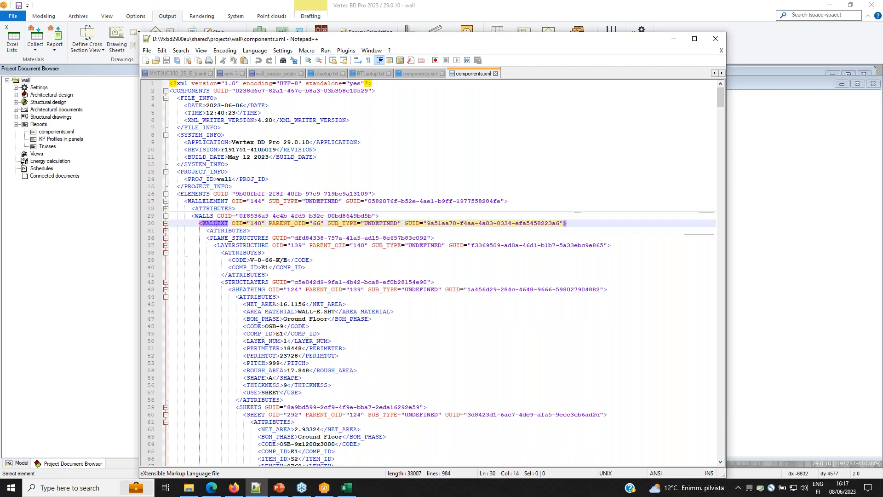
{"action": "left_click", "coordinate": [166, 252]}
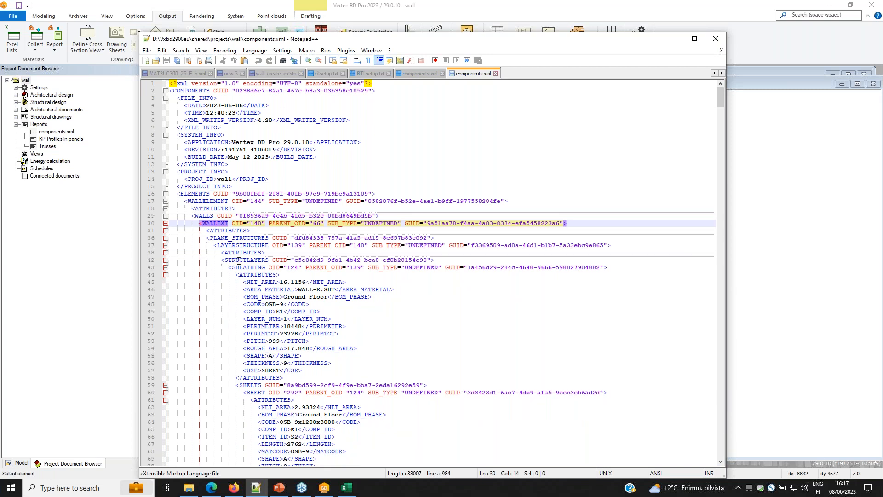
{"action": "left_click", "coordinate": [165, 267]}
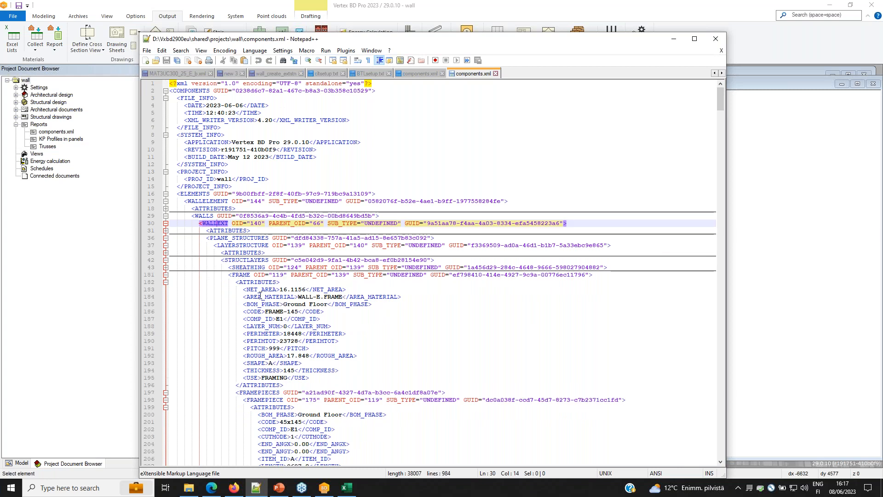
{"action": "scroll", "coordinate": [287, 304], "scroll_direction": "down", "scroll_amount": 3}
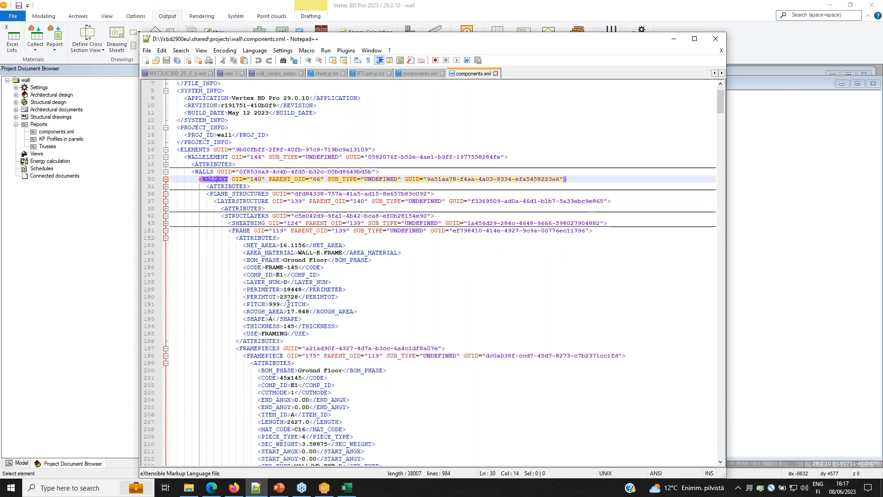
{"action": "scroll", "coordinate": [289, 304], "scroll_direction": "down", "scroll_amount": 3}
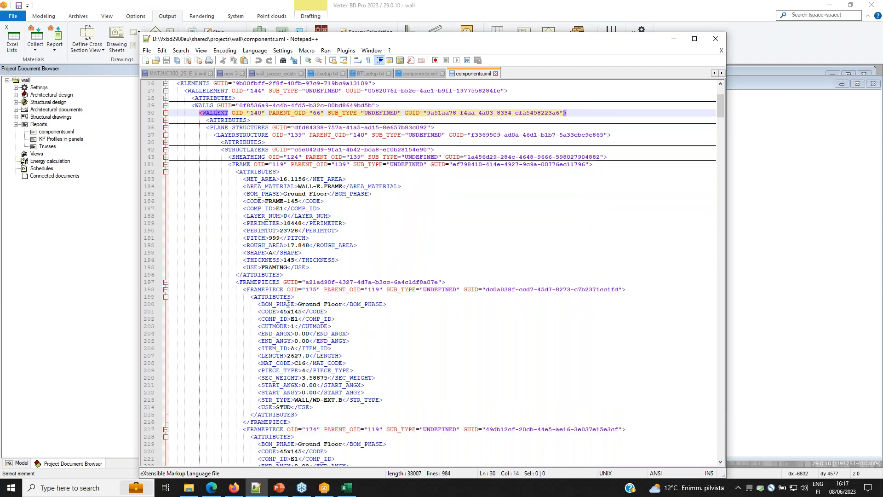
Search components.xml for the text KP
{"action": "left_click", "coordinate": [464, 164]}
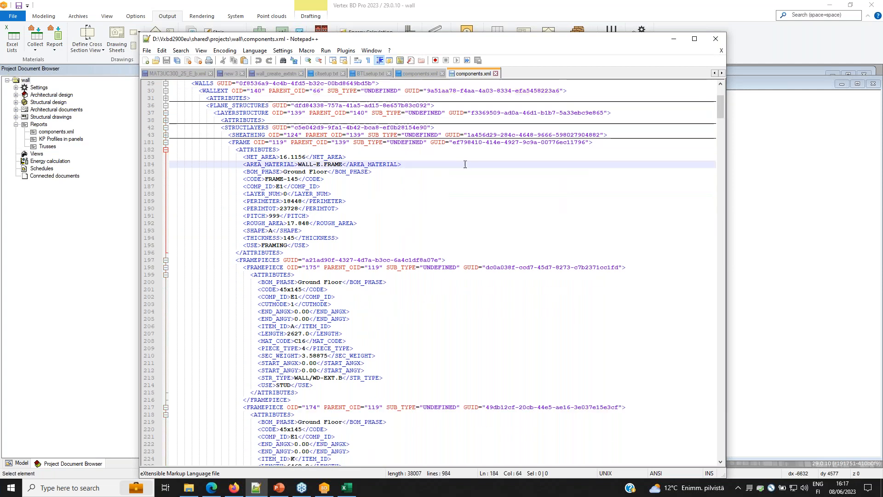
{"action": "key", "text": "ctrl+f"}
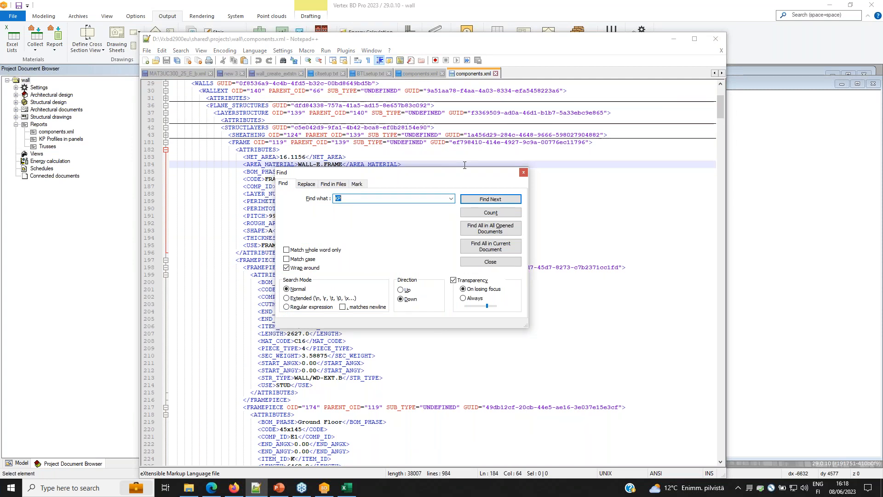
{"action": "key", "text": "Return"}
{"action": "key", "text": "Escape"}
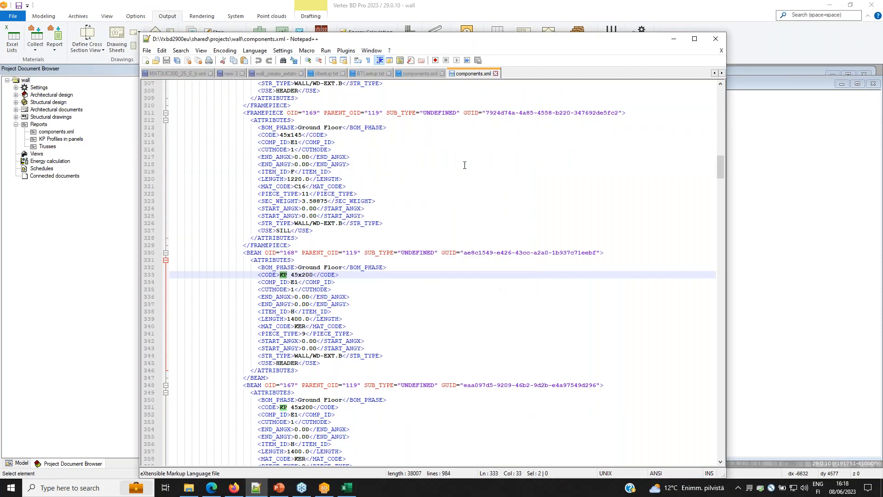
Inspect the CODE and MAT_CODE entries of the first BEAM containing KP and switch back to Vertex BD
{"action": "left_click", "coordinate": [283, 275]}
{"action": "left_click_drag", "start_coordinate": [280, 274], "coordinate": [313, 274]}
{"action": "left_click_drag", "start_coordinate": [295, 327], "coordinate": [271, 327]}
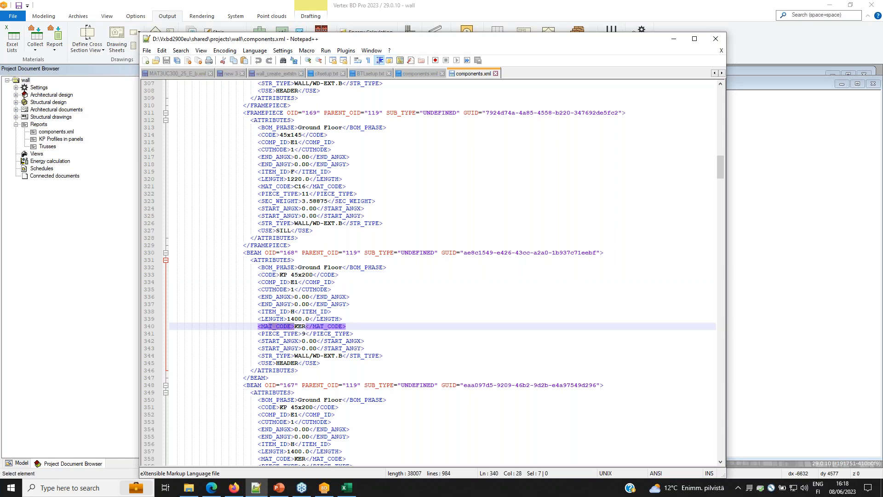
{"action": "left_click", "coordinate": [425, 10]}
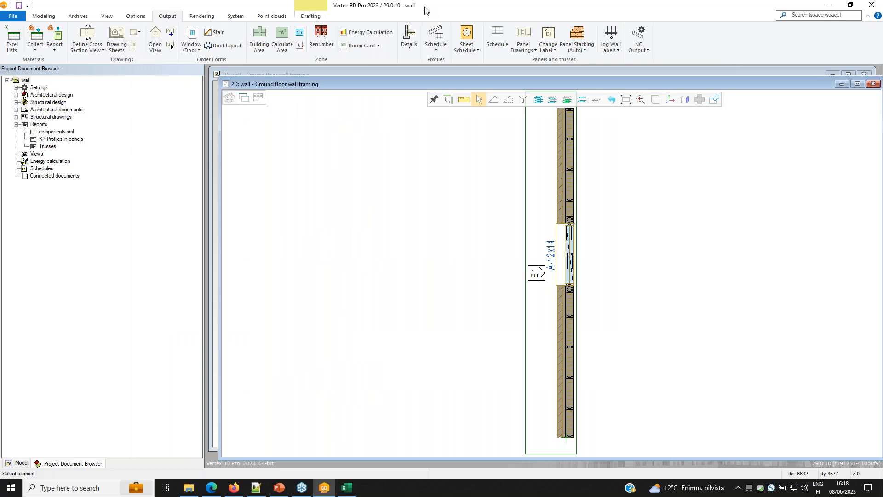
In Excel, change the MAT_CODE filter text in A7 to KER, checking it against the beam's material code in components.xml
{"action": "left_click", "coordinate": [346, 487]}
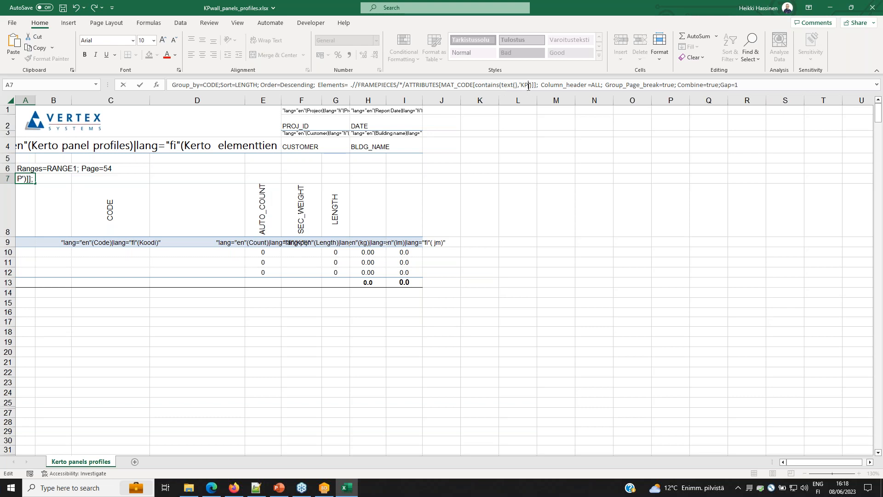
{"action": "key", "text": "BackSpace"}
{"action": "type", "text": "ER"}
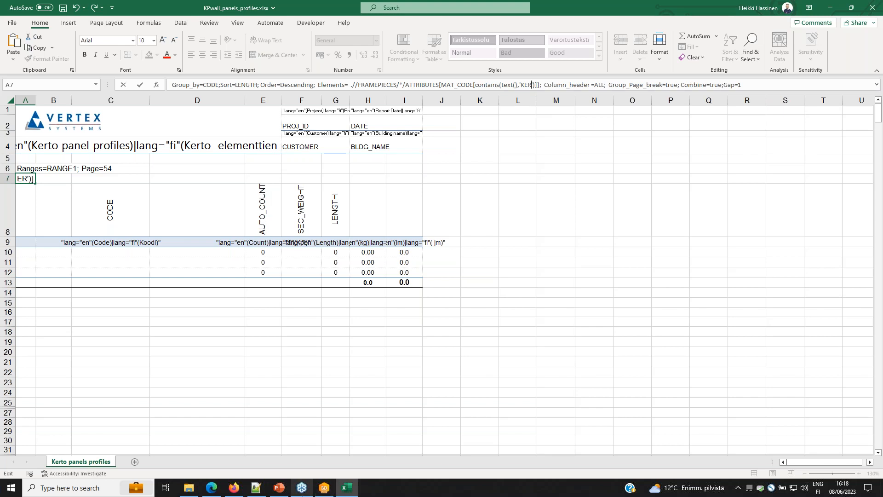
{"action": "left_click", "coordinate": [256, 487]}
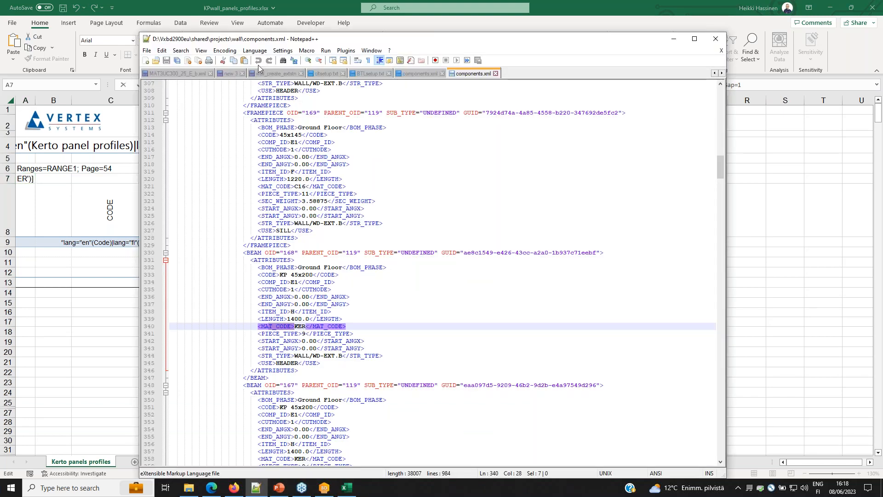
{"action": "key", "text": "alt+Tab"}
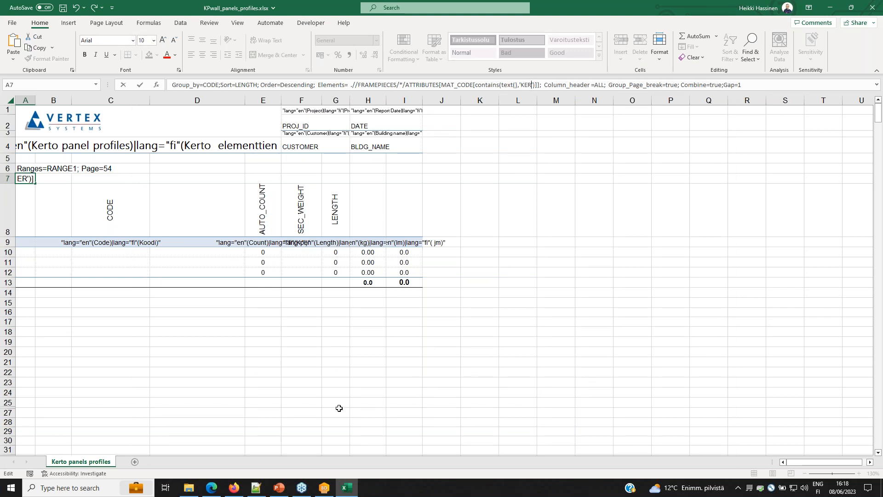
Find the XPath tester reference in the Vertex documentation in Firefox and switch to the Code Beautify XPath Tester page
{"action": "mouse_move", "coordinate": [235, 488]}
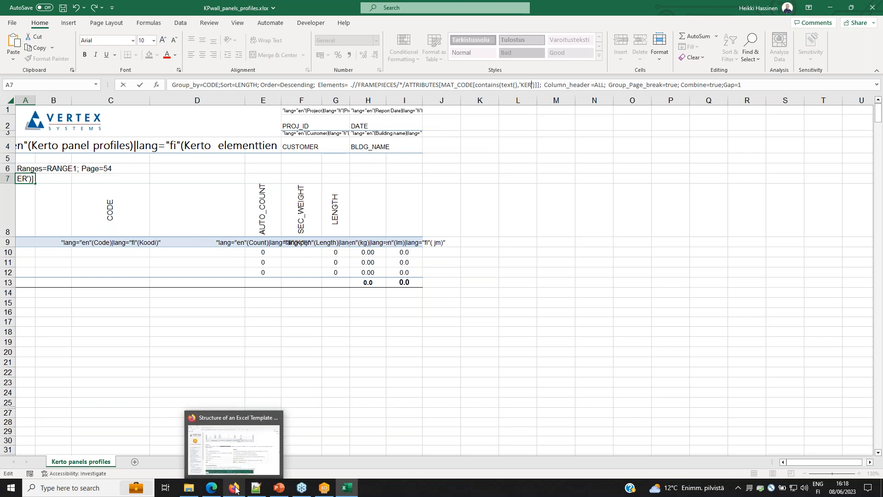
{"action": "left_click", "coordinate": [244, 469]}
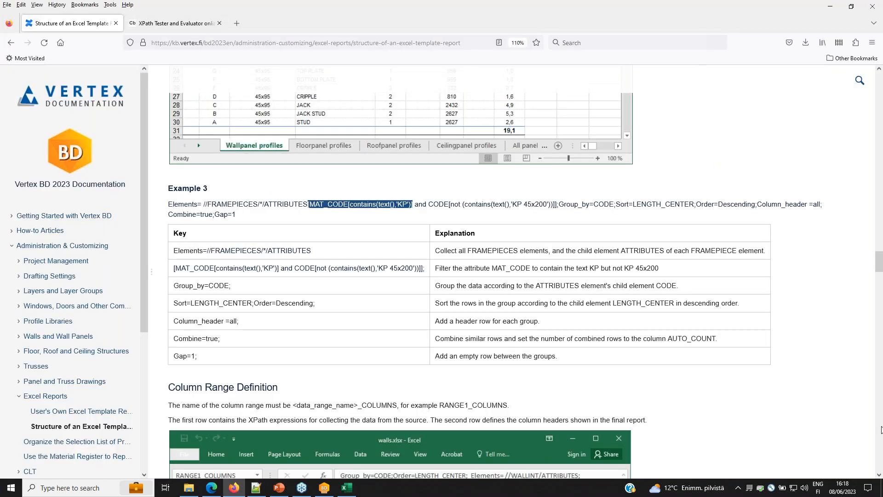
{"action": "scroll", "coordinate": [318, 100], "scroll_direction": "up", "scroll_amount": 5}
{"action": "scroll", "coordinate": [318, 100], "scroll_direction": "up", "scroll_amount": 20}
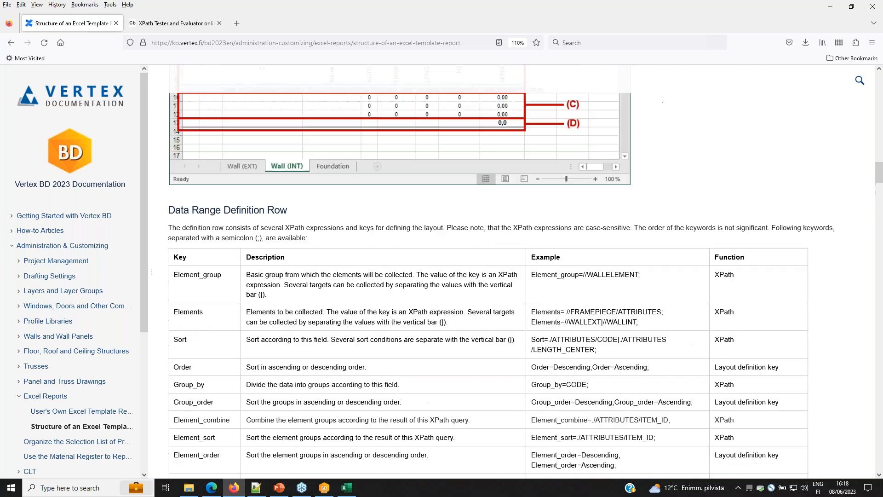
{"action": "scroll", "coordinate": [508, 275], "scroll_direction": "up", "scroll_amount": 15}
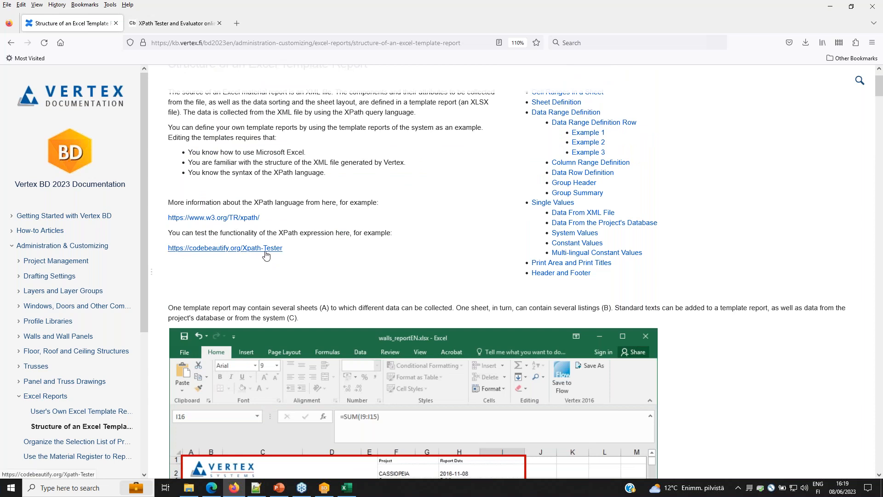
{"action": "left_click", "coordinate": [192, 27]}
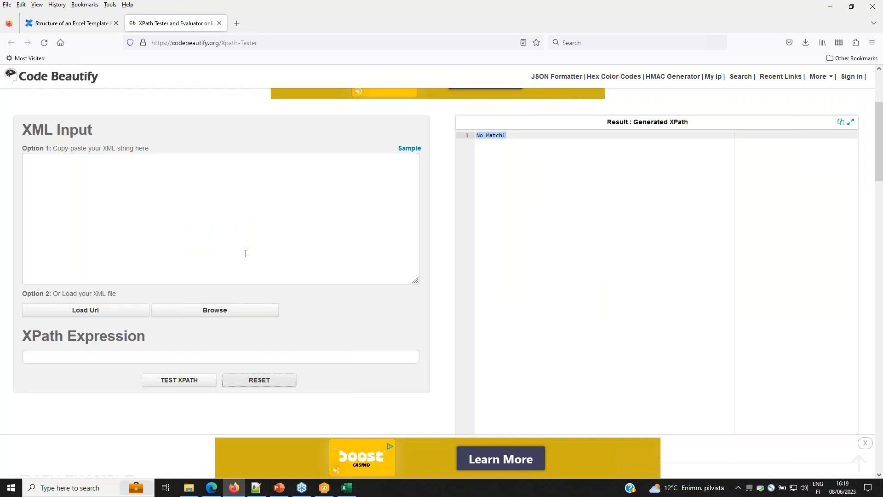
Load components.xml from the wall project folder as the XML input of the XPath Tester
{"action": "left_click", "coordinate": [223, 313]}
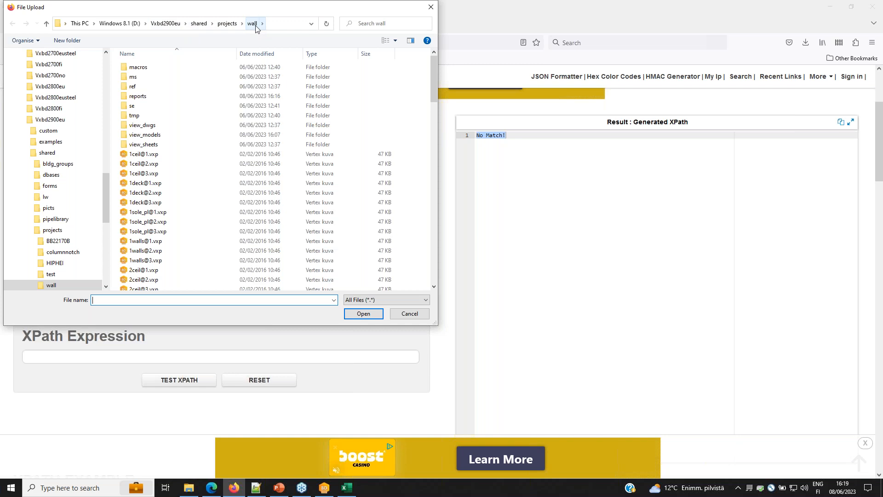
{"action": "scroll", "coordinate": [158, 250], "scroll_direction": "down", "scroll_amount": 5}
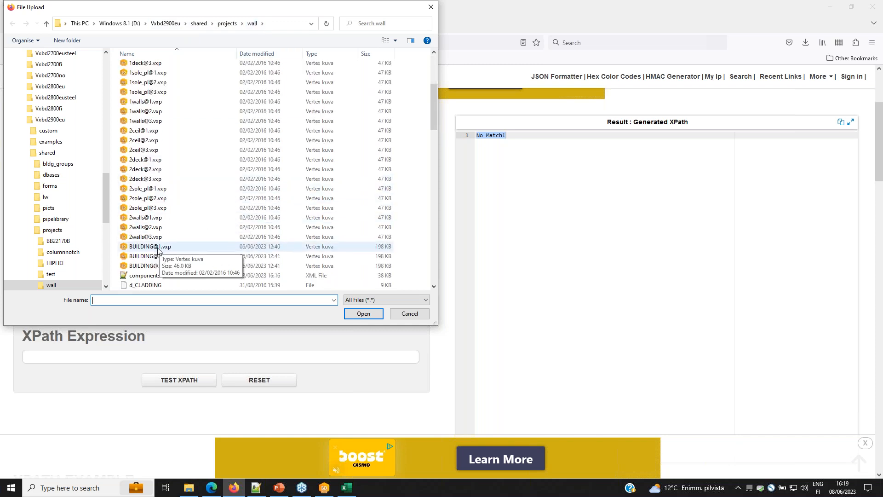
{"action": "scroll", "coordinate": [158, 250], "scroll_direction": "down", "scroll_amount": 1}
{"action": "left_click", "coordinate": [164, 247]}
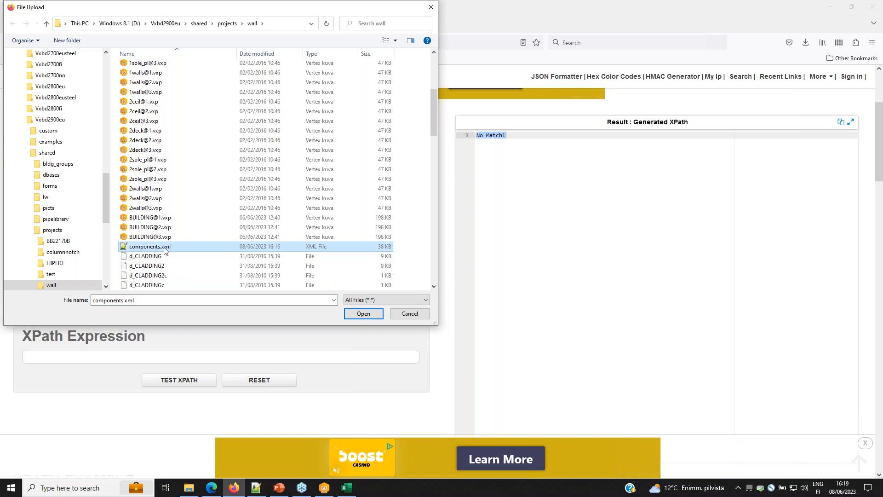
{"action": "left_click", "coordinate": [364, 314]}
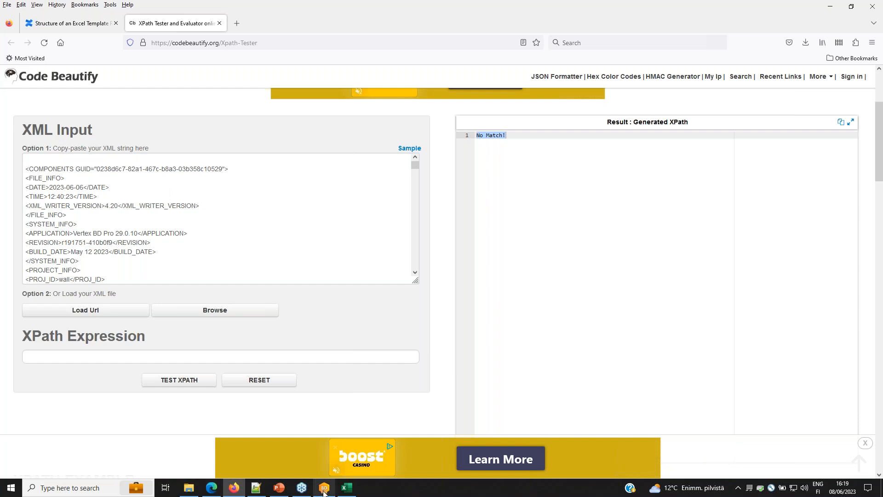
Copy the expression .//FRAMEPIECES/*/ATTRIBUTES[MAT_CODE[contains(text(),'KER')]] from A7 in Excel, test it in the XPath Tester, and examine the matches
{"action": "left_click", "coordinate": [346, 488]}
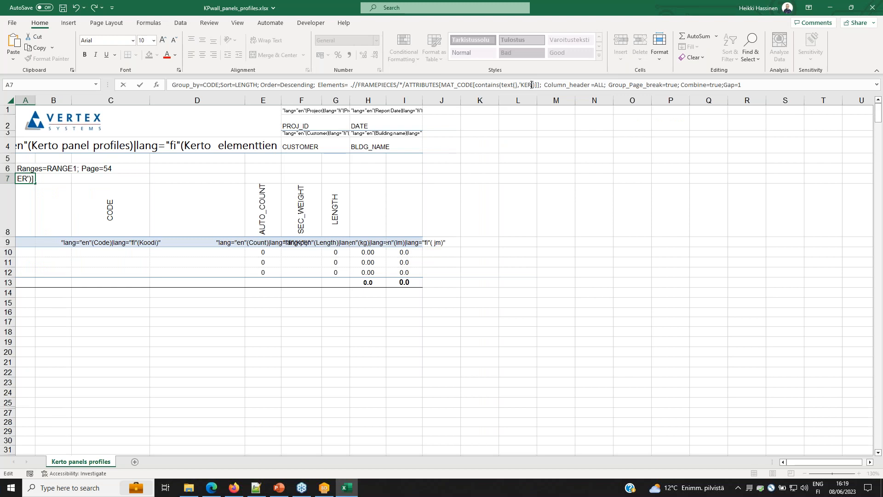
{"action": "left_click_drag", "start_coordinate": [541, 84], "coordinate": [351, 88]}
{"action": "key", "text": "ctrl+c"}
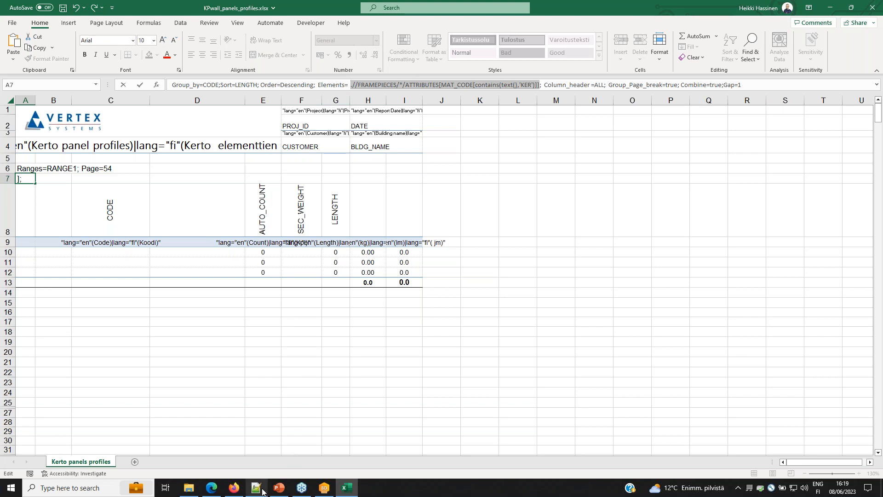
{"action": "left_click", "coordinate": [235, 488]}
{"action": "key", "text": "ctrl+v"}
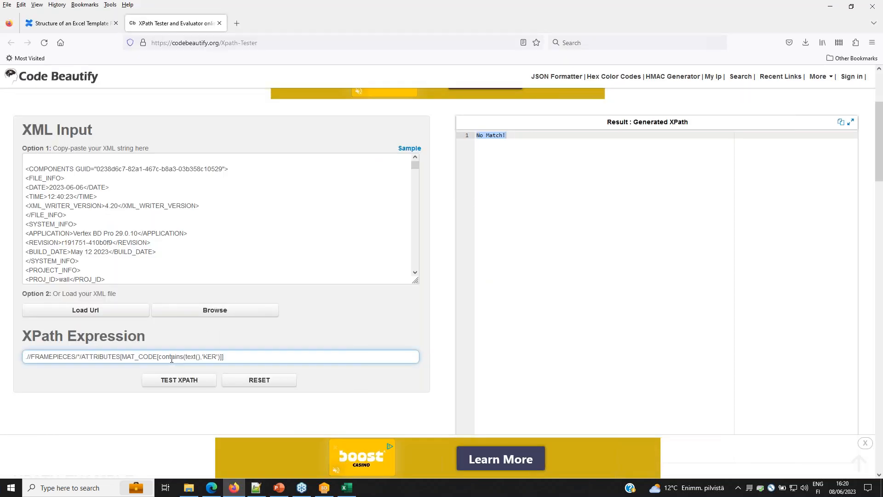
{"action": "left_click", "coordinate": [180, 383]}
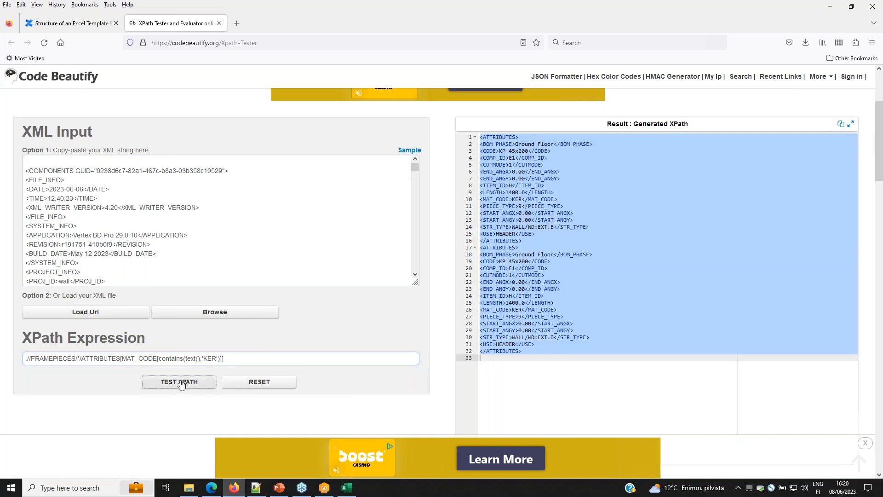
{"action": "scroll", "coordinate": [559, 330], "scroll_direction": "up", "scroll_amount": 3}
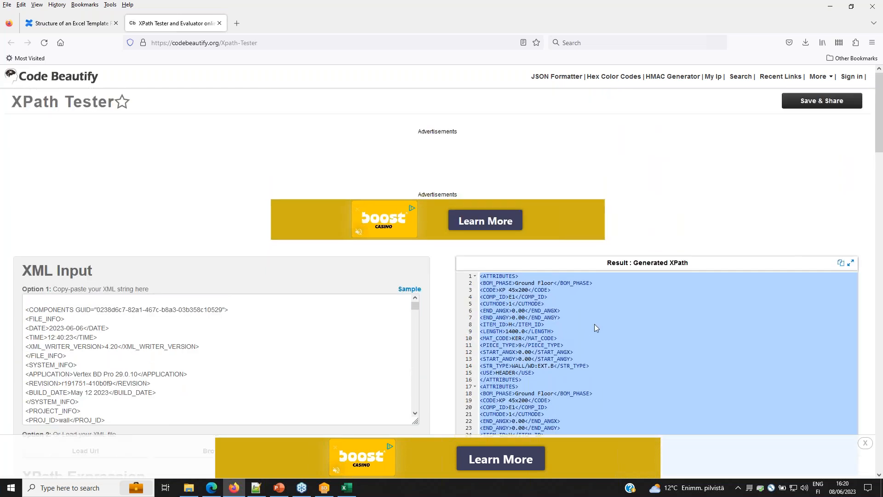
{"action": "scroll", "coordinate": [624, 327], "scroll_direction": "down", "scroll_amount": 3}
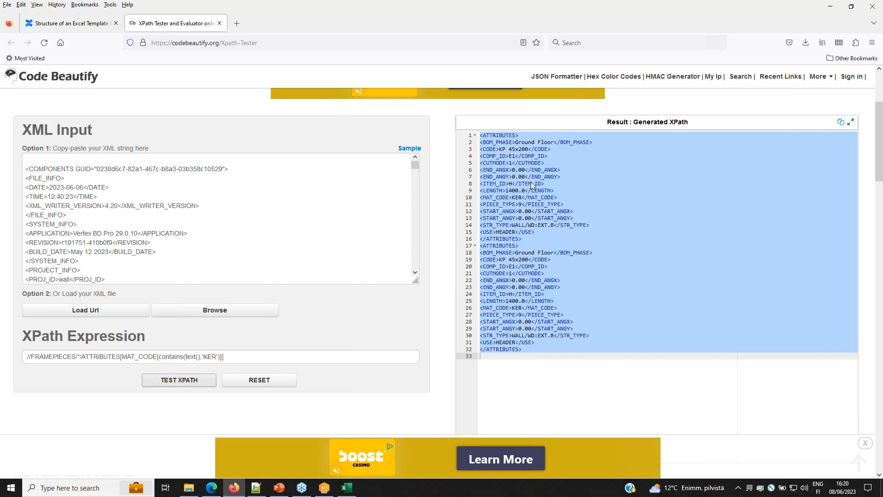
Return to Excel, close the trusses report workbook and save KPwall_panels_profiles.xlsx with the edited A7 definition
{"action": "left_click", "coordinate": [830, 7]}
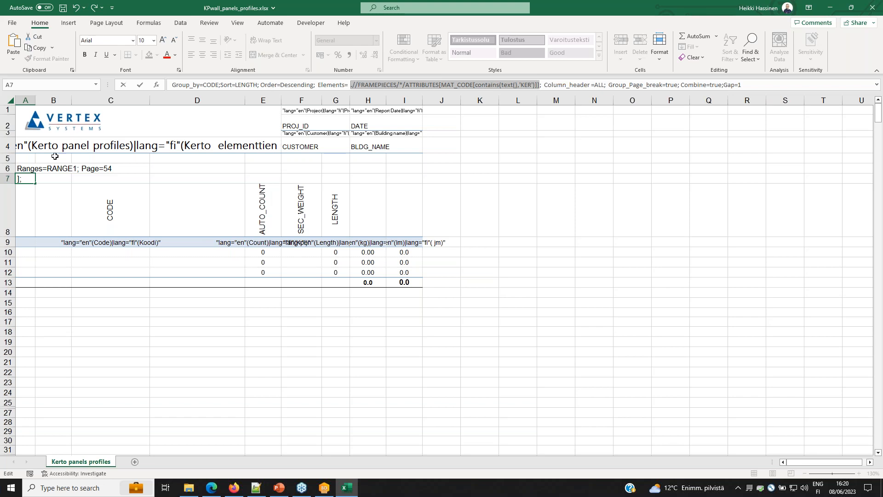
{"action": "left_click", "coordinate": [33, 157]}
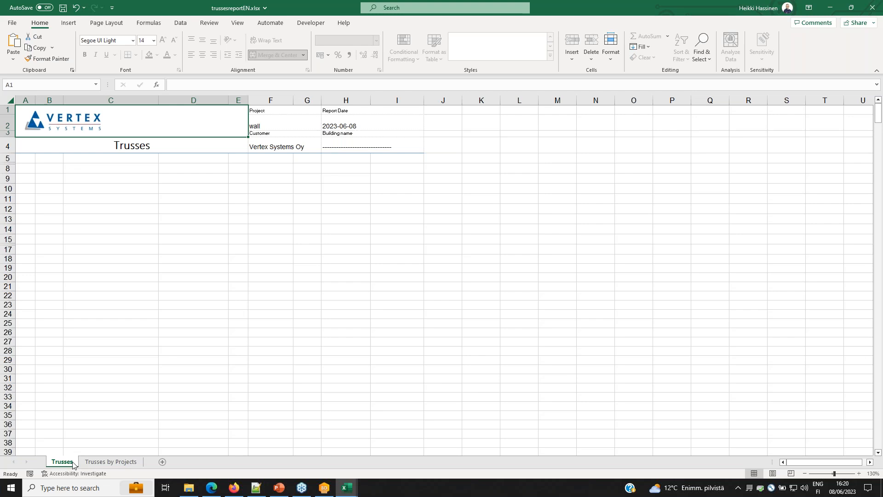
{"action": "left_click", "coordinate": [872, 6]}
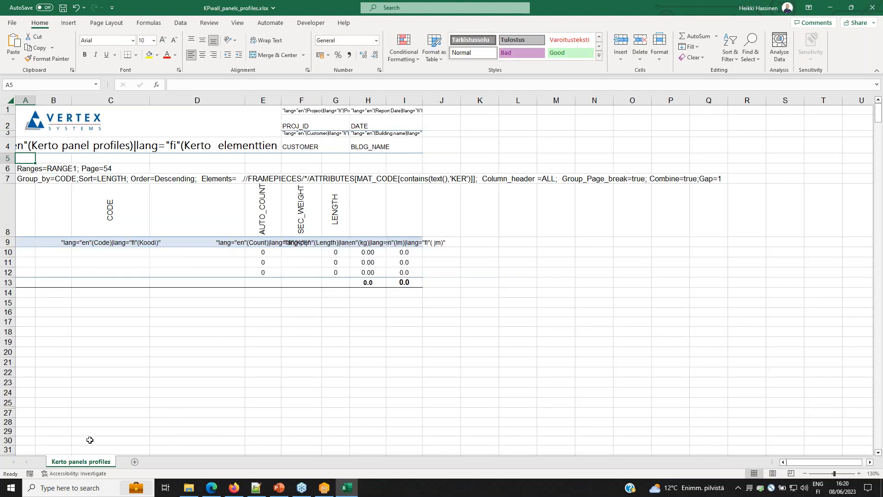
{"action": "left_click", "coordinate": [63, 8]}
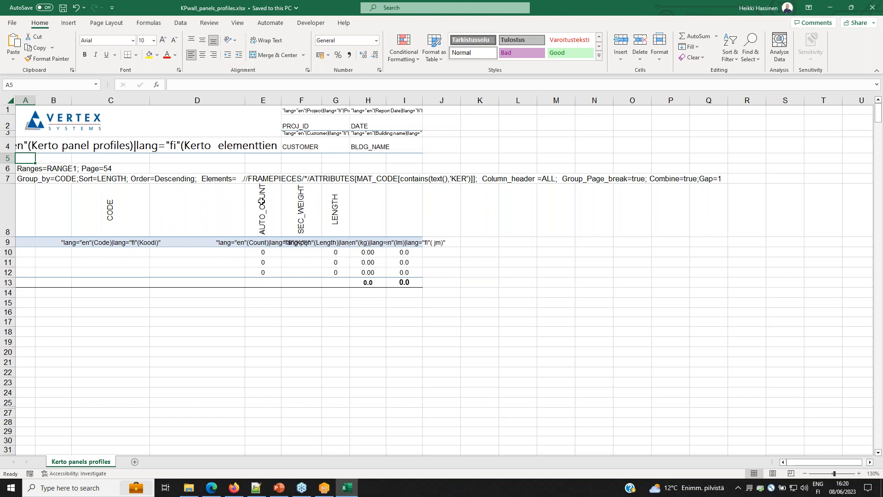
Copy the PIECE_TYPE attribute name from the KP beam in components.xml in Notepad++ into cell D8 of the Excel template
{"action": "mouse_move", "coordinate": [260, 491]}
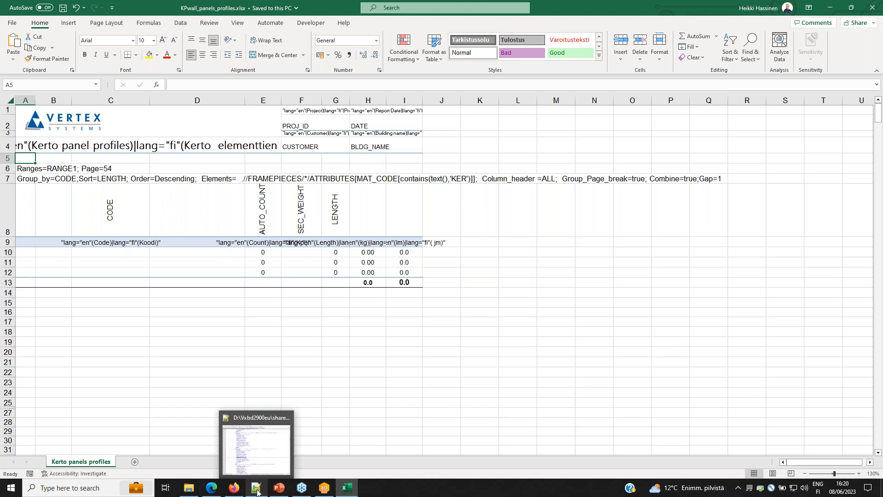
{"action": "left_click", "coordinate": [260, 473]}
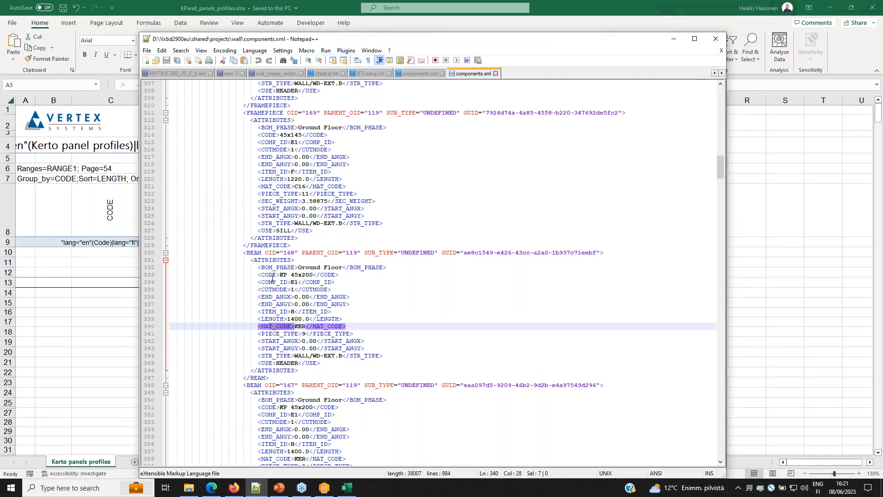
{"action": "left_click", "coordinate": [273, 274]}
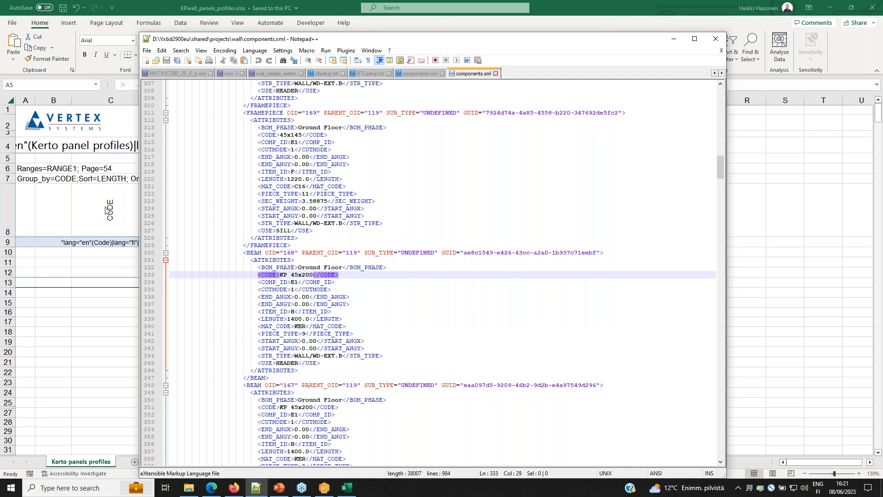
{"action": "left_click_drag", "start_coordinate": [437, 40], "coordinate": [606, 39]}
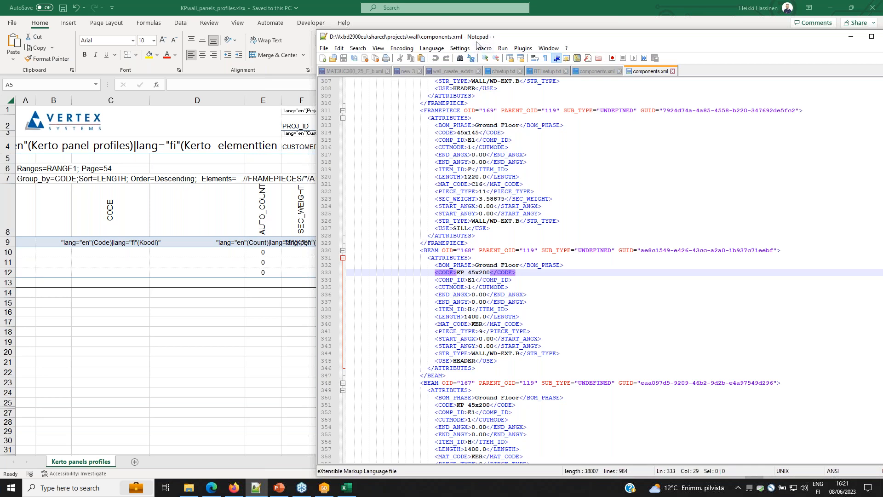
{"action": "left_click_drag", "start_coordinate": [477, 40], "coordinate": [553, 38]}
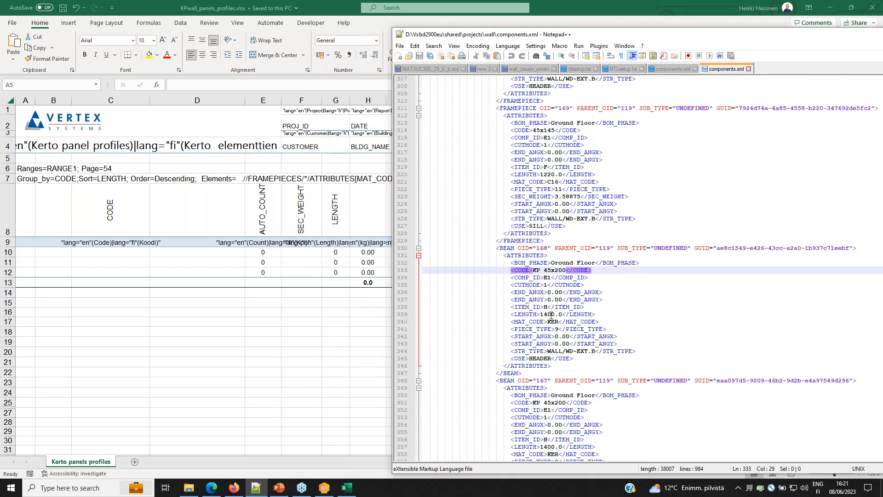
{"action": "left_click_drag", "start_coordinate": [531, 36], "coordinate": [414, 24]}
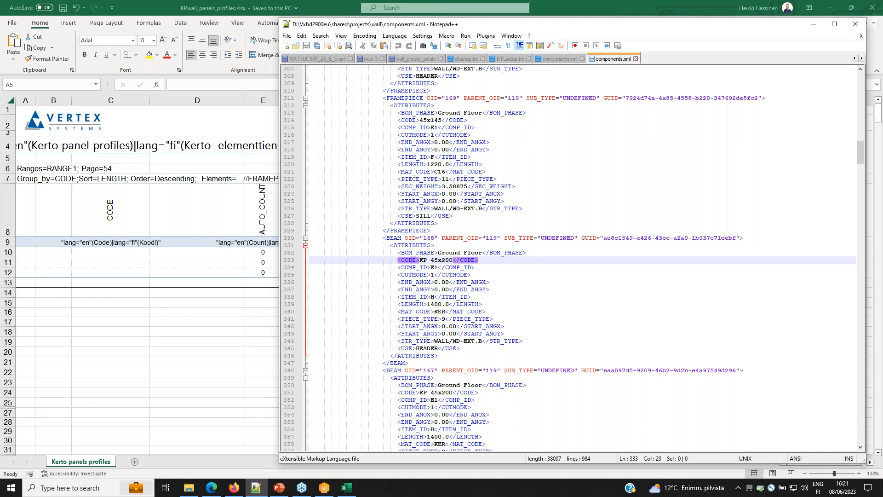
{"action": "double_click", "coordinate": [431, 319]}
{"action": "key", "text": "ctrl+c"}
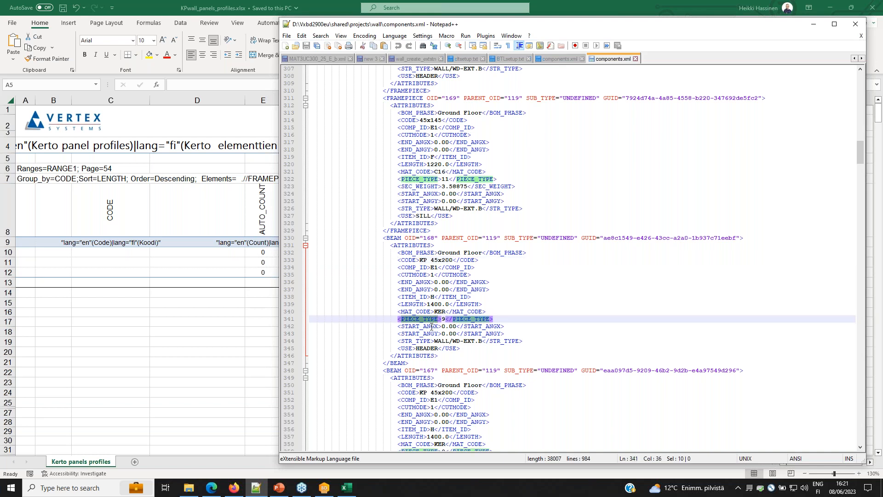
{"action": "left_click", "coordinate": [206, 211]}
{"action": "key", "text": "ctrl+v"}
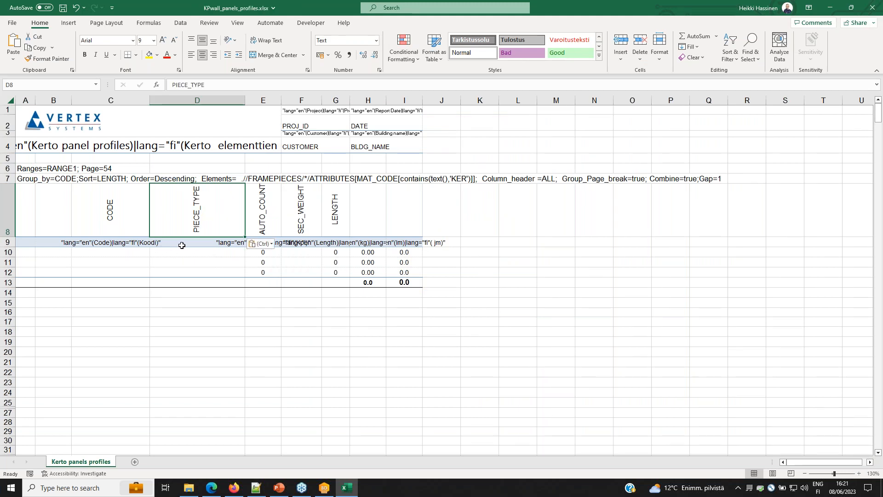
Copy the column heading from C9 into D9 and change its English text to "piece type"
{"action": "left_click", "coordinate": [126, 244]}
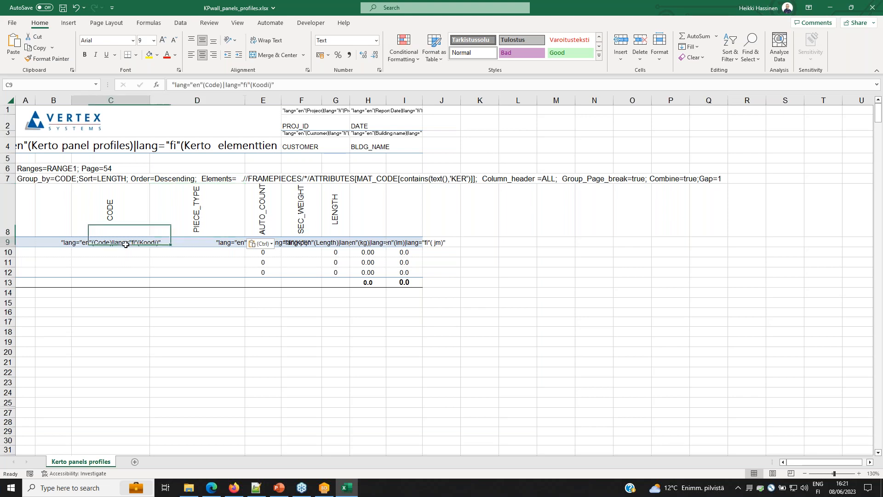
{"action": "key", "text": "ctrl+c"}
{"action": "left_click", "coordinate": [198, 243]}
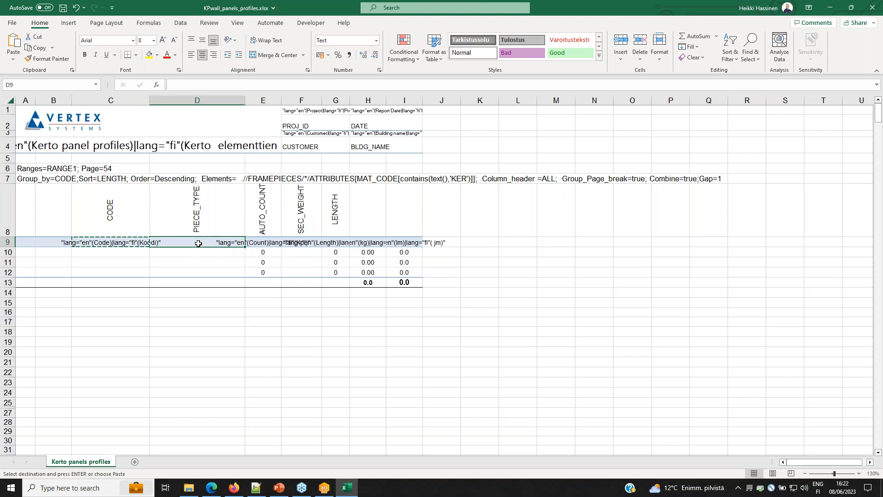
{"action": "key", "text": "ctrl+v"}
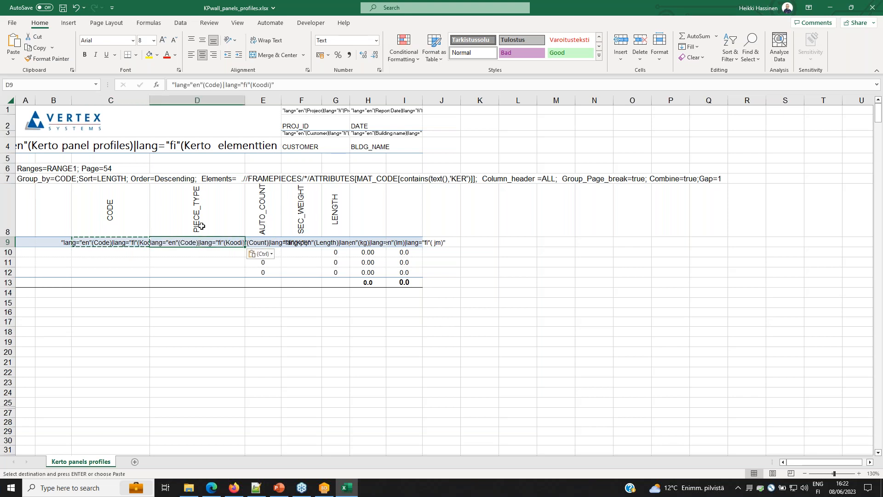
{"action": "left_click", "coordinate": [220, 85]}
{"action": "key", "text": "BackSpace"}
{"action": "key", "text": "BackSpace"}
{"action": "key", "text": "BackSpace"}
{"action": "key", "text": "BackSpace"}
{"action": "type", "text": "piece ty"}
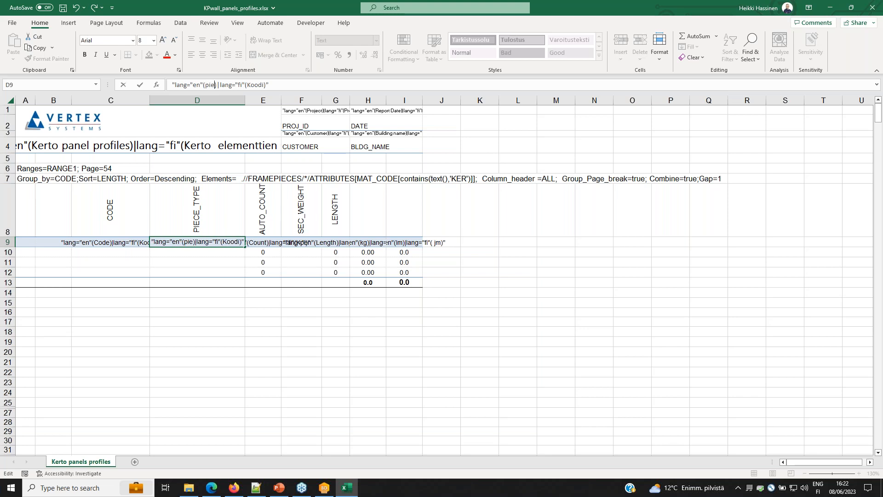
{"action": "type", "text": "pe"}
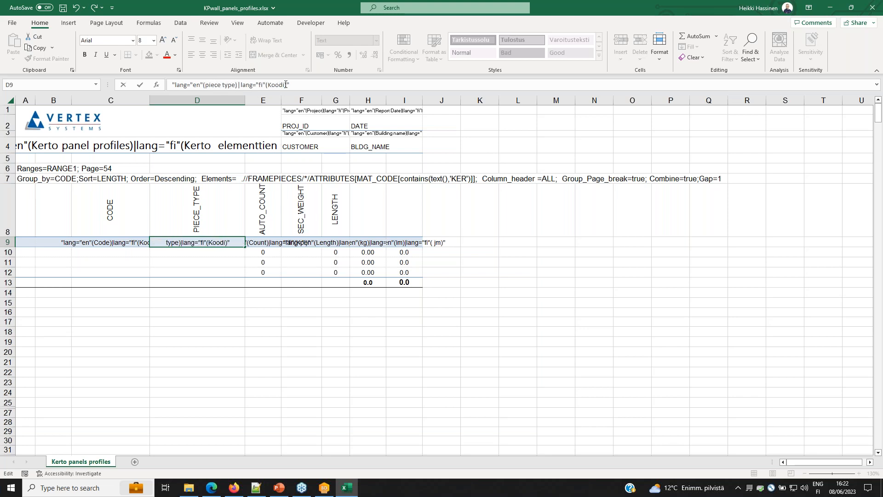
Set the Finnish text of the D9 heading to "Tyyppi" and capitalize its English text as "Piece type"
{"action": "key", "text": "BackSpace"}
{"action": "key", "text": "BackSpace"}
{"action": "key", "text": "BackSpace"}
{"action": "key", "text": "BackSpace"}
{"action": "key", "text": "BackSpace"}
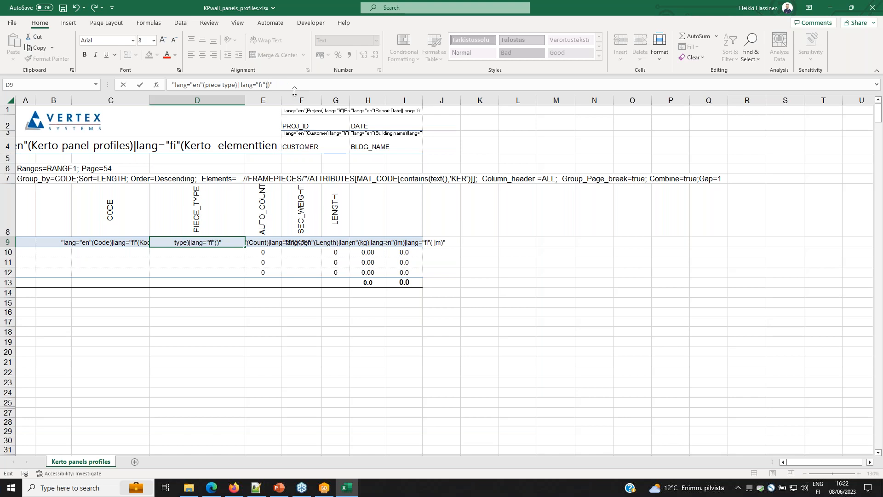
{"action": "type", "text": "Tyyppi"}
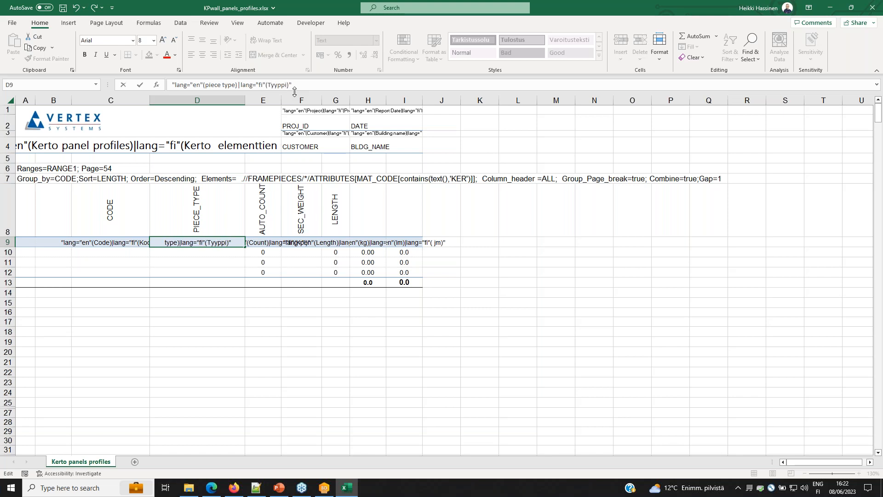
{"action": "key", "text": "Left"}
{"action": "key", "text": "shift+Left"}
{"action": "type", "text": "P"}
{"action": "left_click", "coordinate": [213, 280]}
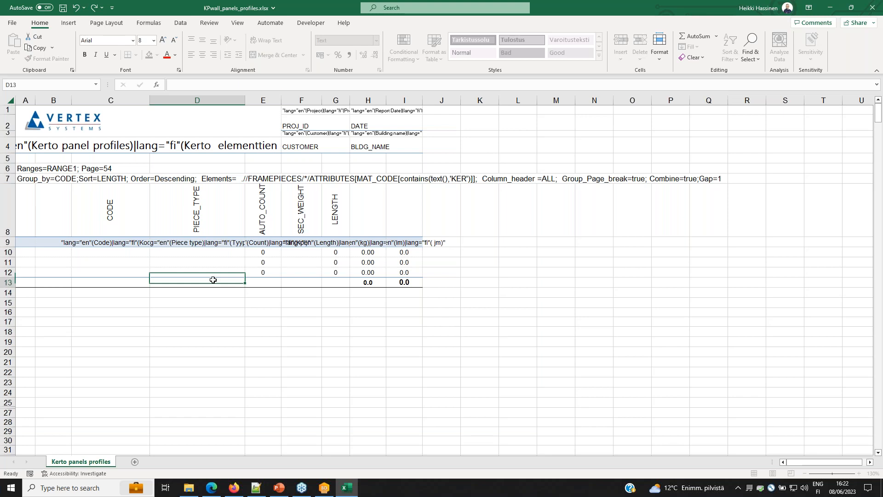
Save the KPwall_panels_profiles.xlsx template and close the workbook
{"action": "left_click", "coordinate": [32, 160]}
{"action": "left_click", "coordinate": [63, 7]}
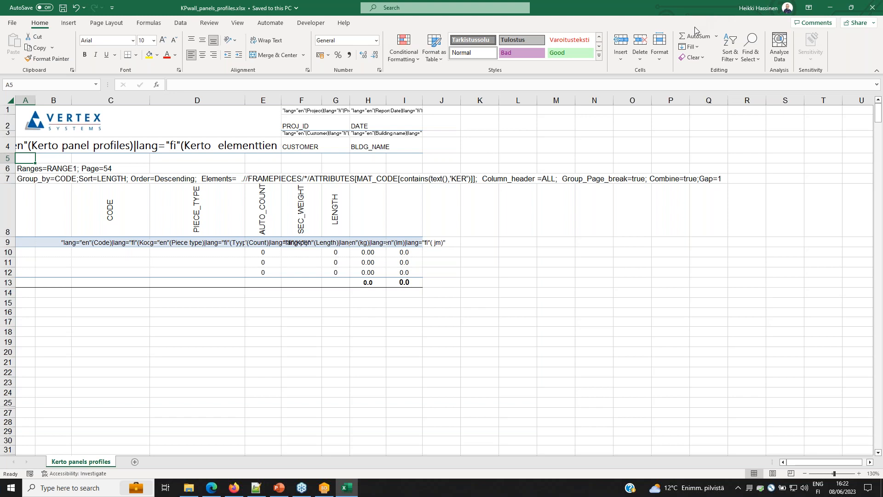
{"action": "left_click", "coordinate": [873, 9]}
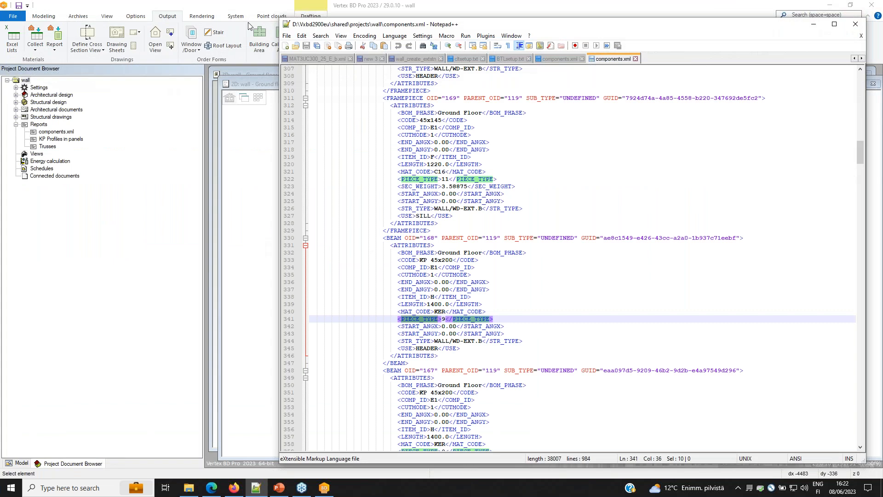
In Vertex BD, generate the Kerto Profiles by panels Excel list from the Own_reports Structural library, review it and close the report
{"action": "left_click", "coordinate": [238, 5]}
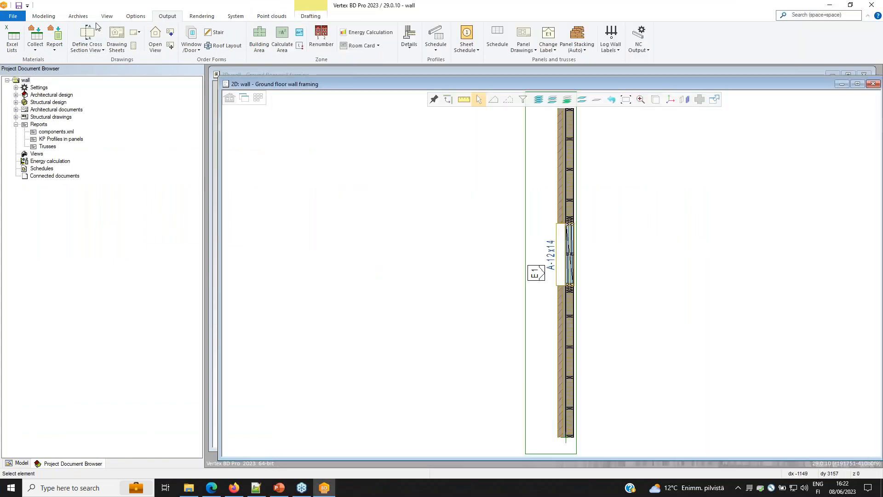
{"action": "left_click", "coordinate": [12, 40]}
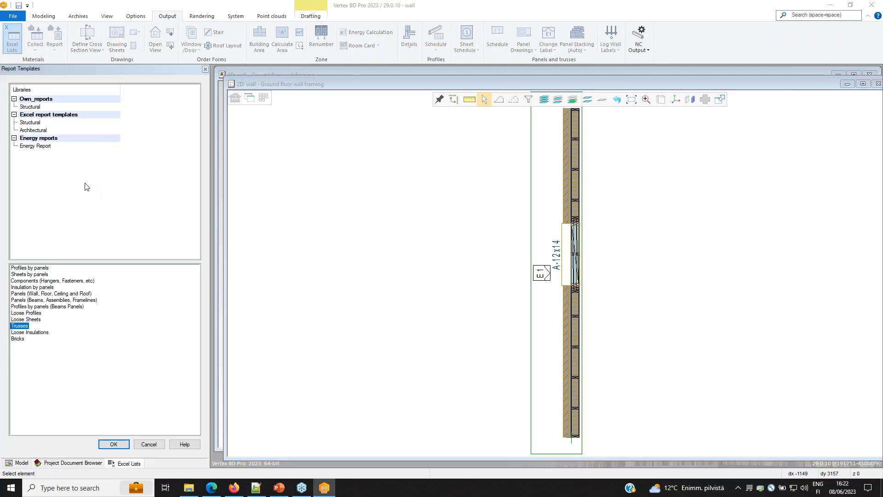
{"action": "left_click", "coordinate": [35, 109]}
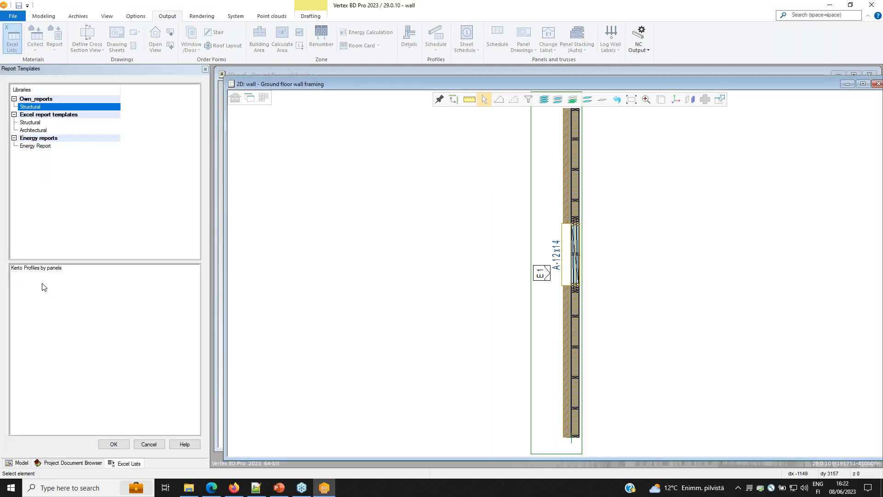
{"action": "left_click", "coordinate": [43, 269]}
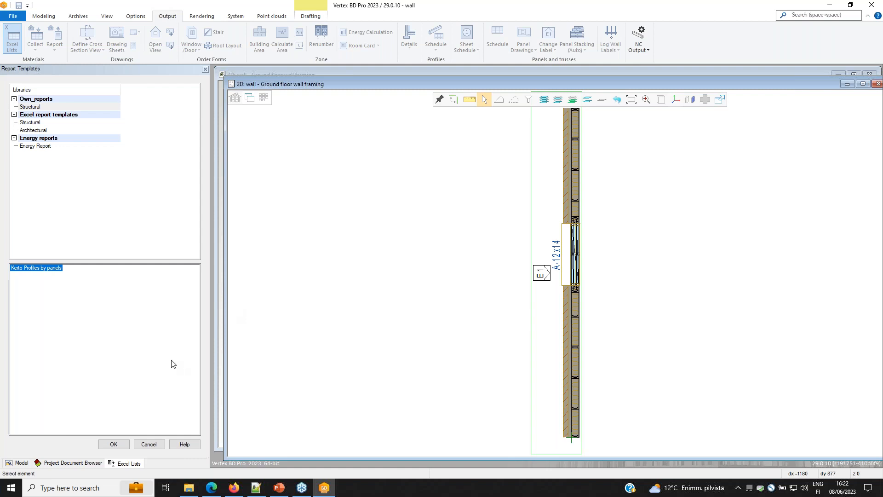
{"action": "left_click", "coordinate": [114, 444]}
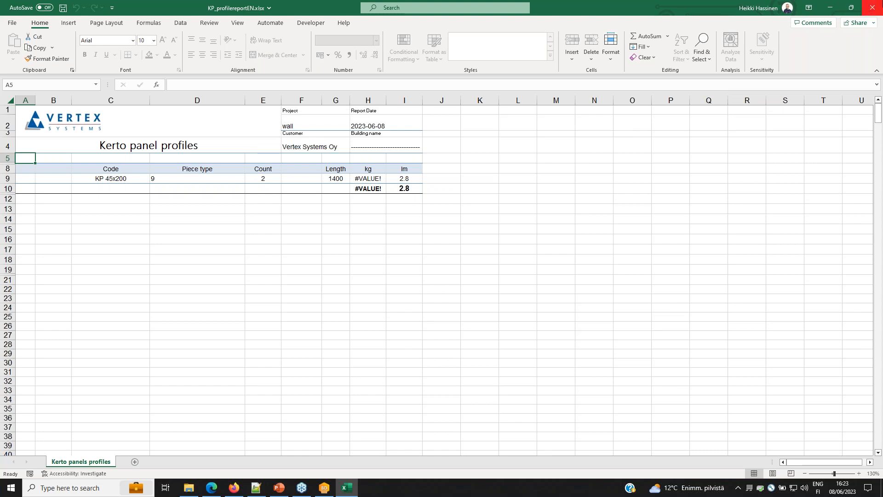
{"action": "left_click", "coordinate": [872, 9]}
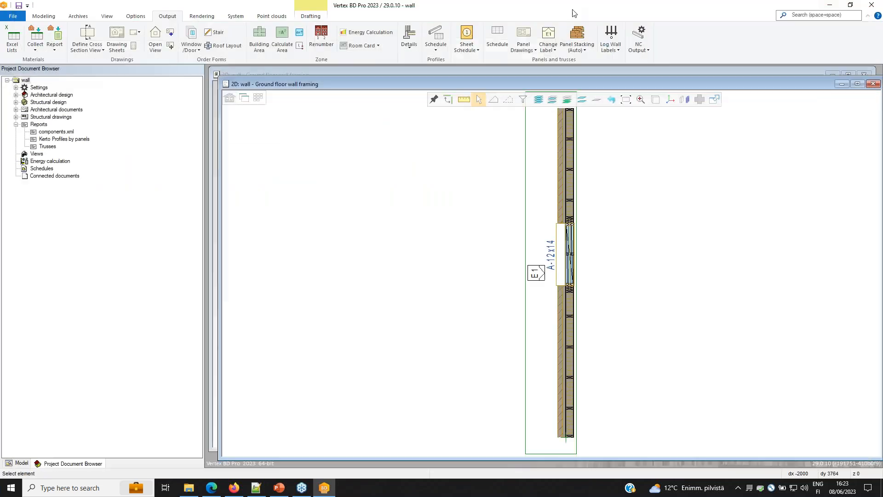
Switch to Notepad++, reload the modified components.xml and examine the attributes of the KP 45x200 beam
{"action": "left_click", "coordinate": [256, 486]}
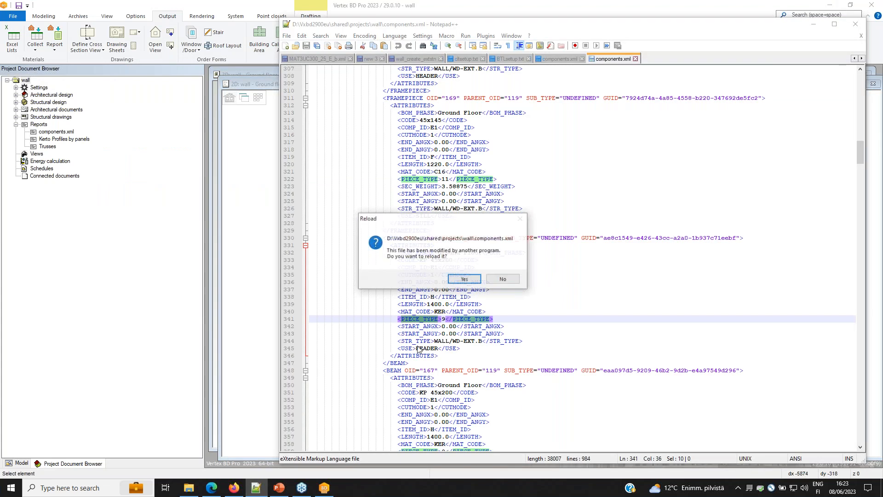
{"action": "left_click", "coordinate": [465, 279]}
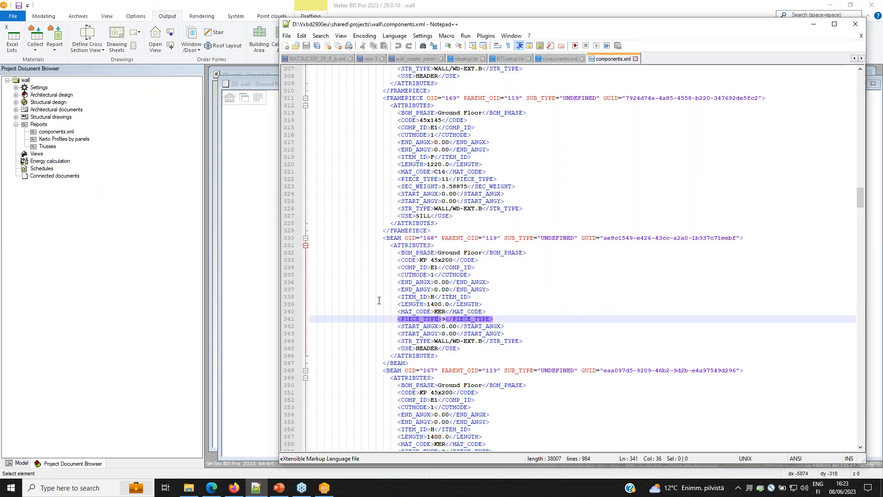
{"action": "left_click_drag", "start_coordinate": [380, 251], "coordinate": [502, 347]}
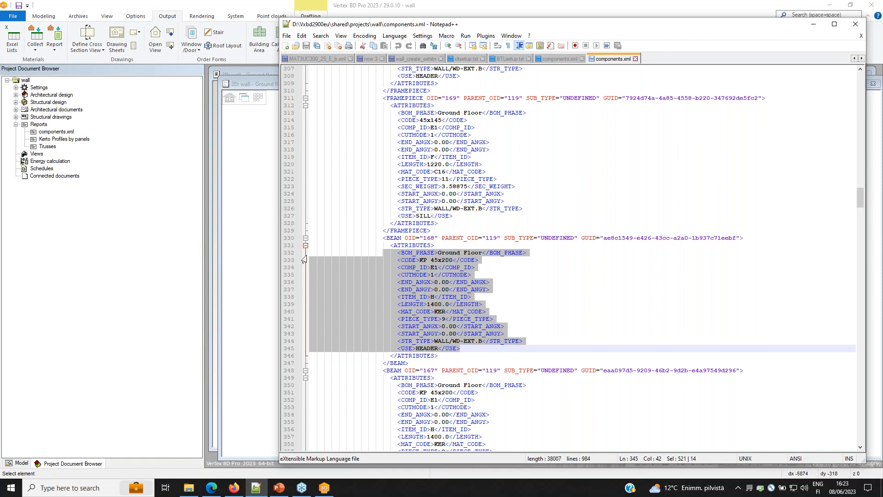
{"action": "left_click", "coordinate": [420, 260]}
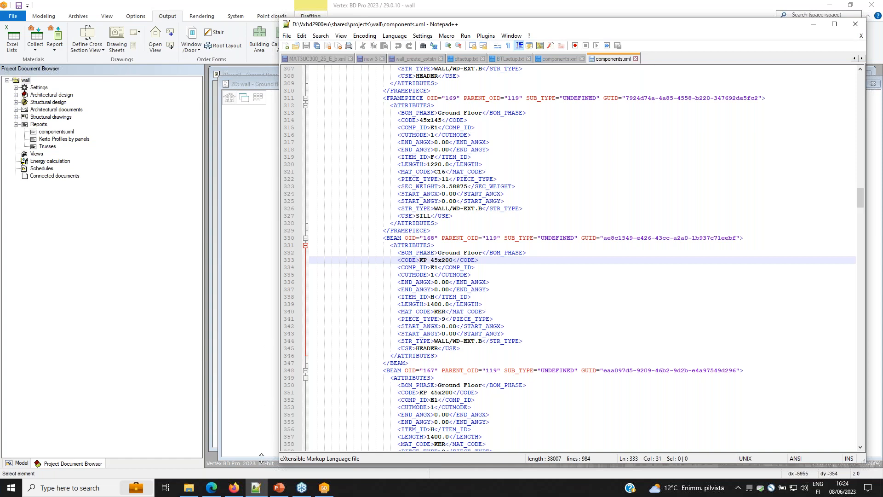
Return to Vertex BD and open the Excel template of Kerto Profiles by panels from the system's report template library
{"action": "left_click", "coordinate": [251, 8]}
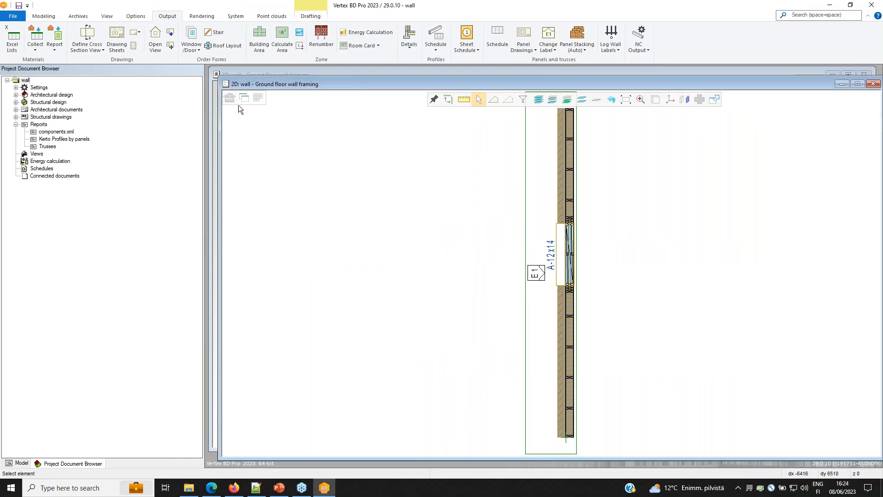
{"action": "left_click", "coordinate": [237, 17]}
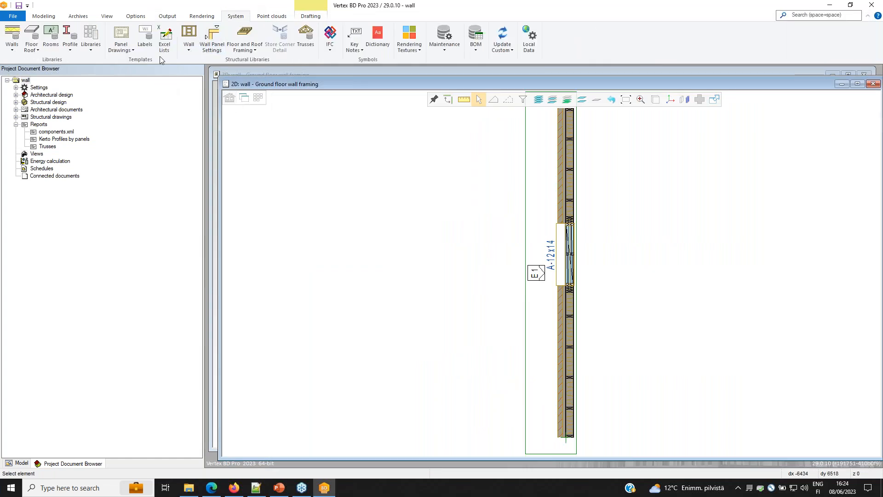
{"action": "left_click", "coordinate": [164, 41]}
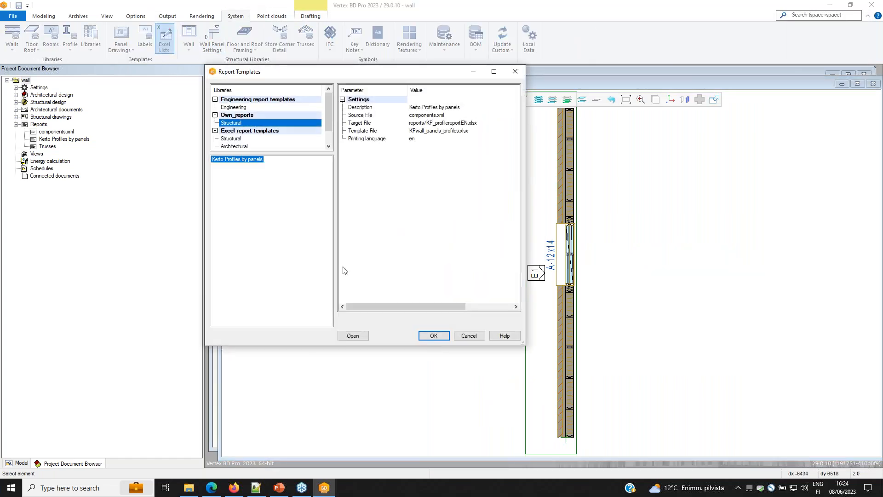
{"action": "left_click", "coordinate": [352, 337]}
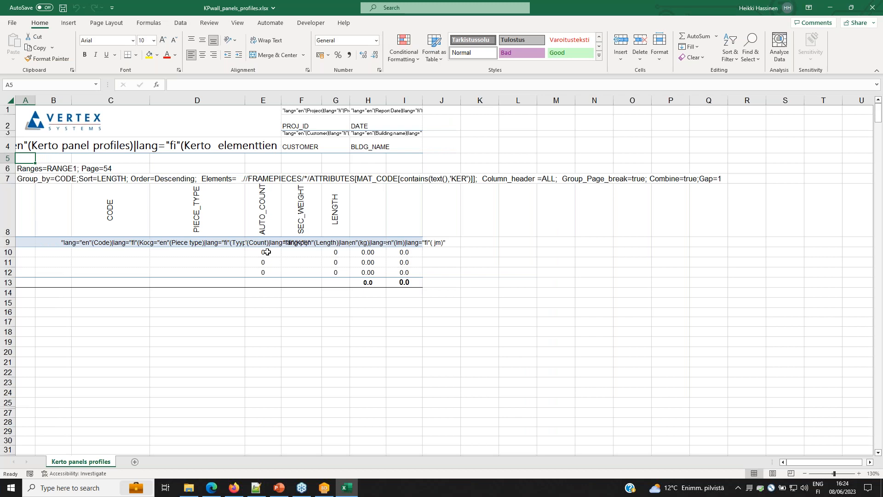
Examine the range definition in cell A7 and the sheet definition in cell A6
{"action": "left_click", "coordinate": [29, 179]}
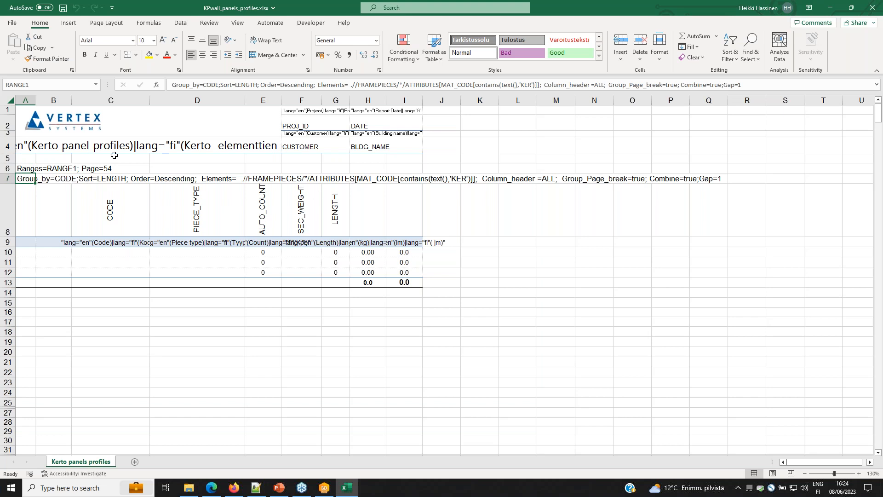
{"action": "left_click", "coordinate": [29, 169]}
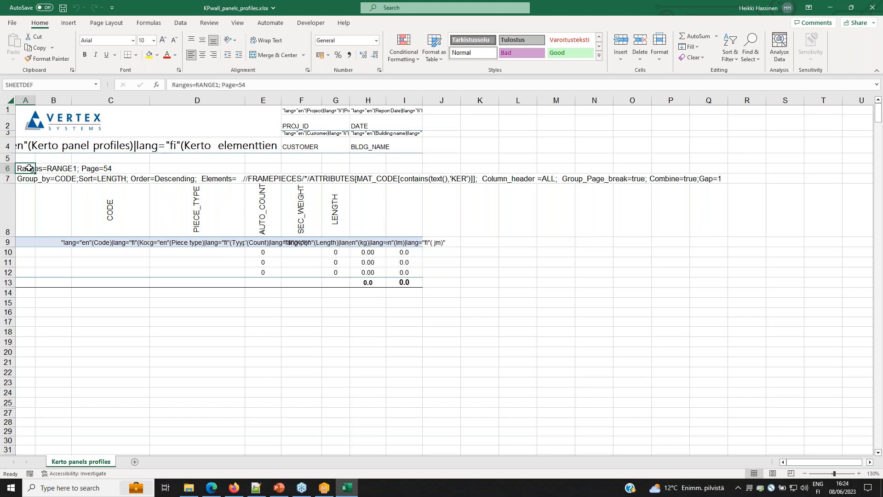
{"action": "left_click", "coordinate": [34, 160]}
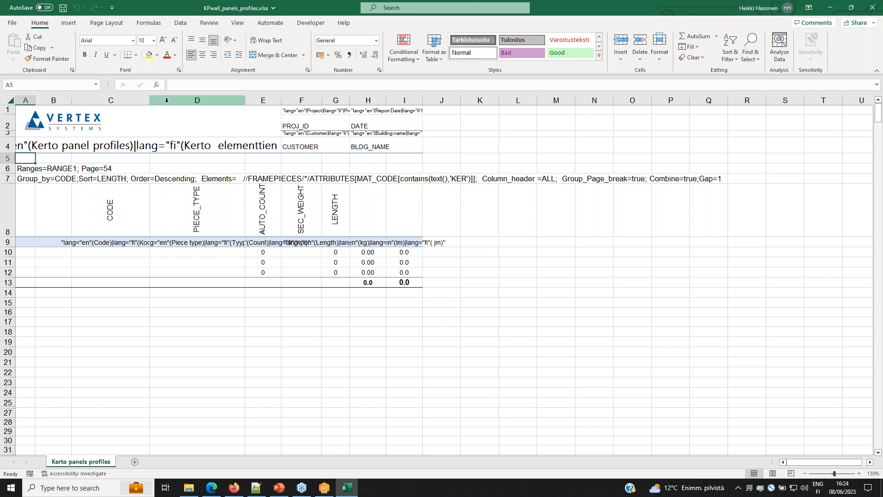
Open the workbook's Name Manager, enlarge its window and widen the Name column to show the full names
{"action": "left_click", "coordinate": [150, 24]}
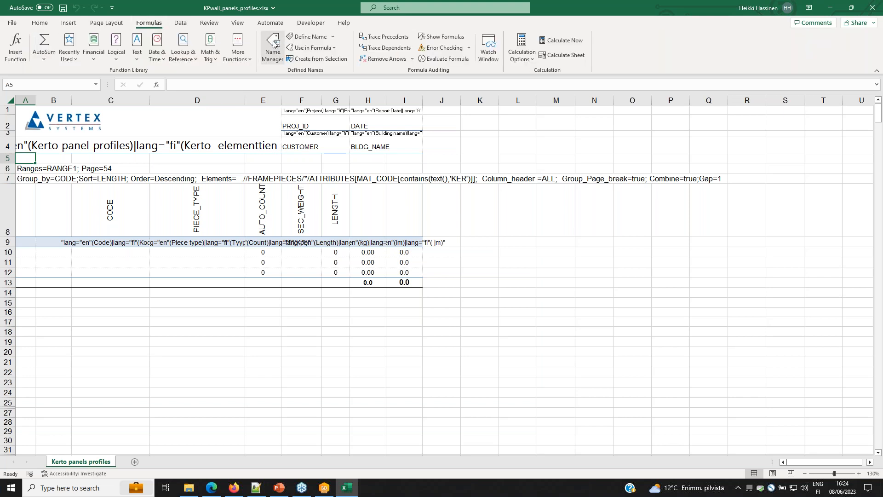
{"action": "left_click", "coordinate": [273, 43]}
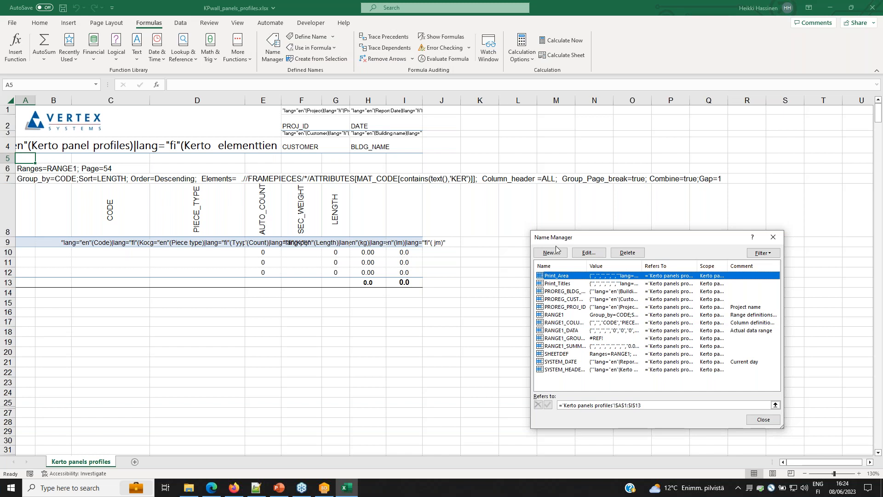
{"action": "left_click_drag", "start_coordinate": [531, 233], "coordinate": [364, 124]}
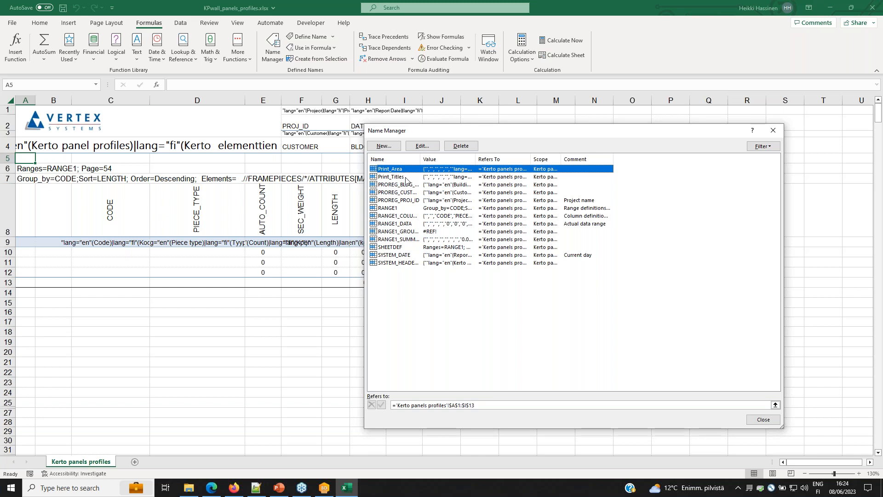
{"action": "double_click", "coordinate": [422, 159]}
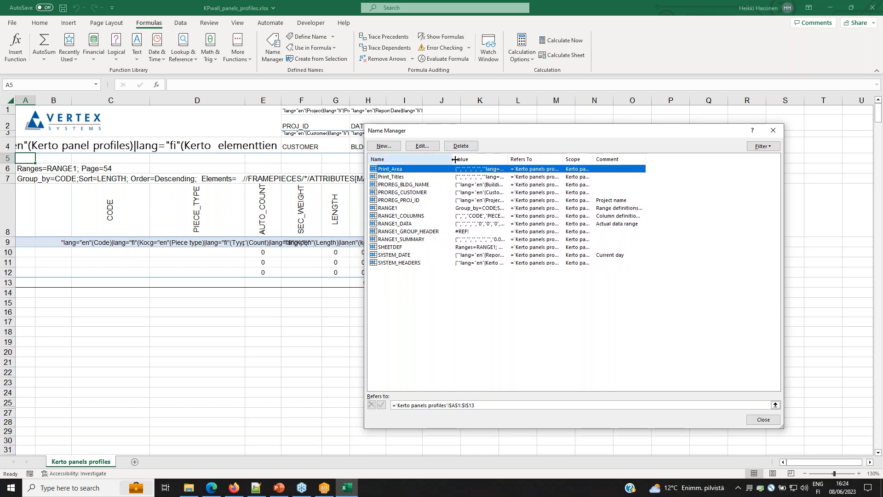
Examine which cells the PROREG_BLDG_NAME, PROREG_CUSTOMER and PROREG_PROJ_ID names refer to, keeping the sheet's header area uncovered
{"action": "left_click", "coordinate": [424, 186]}
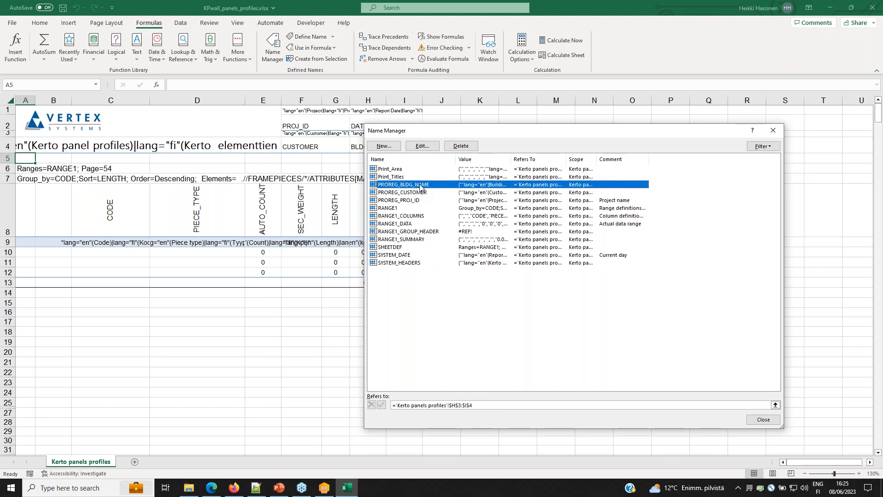
{"action": "left_click", "coordinate": [419, 194]}
{"action": "left_click", "coordinate": [420, 201]}
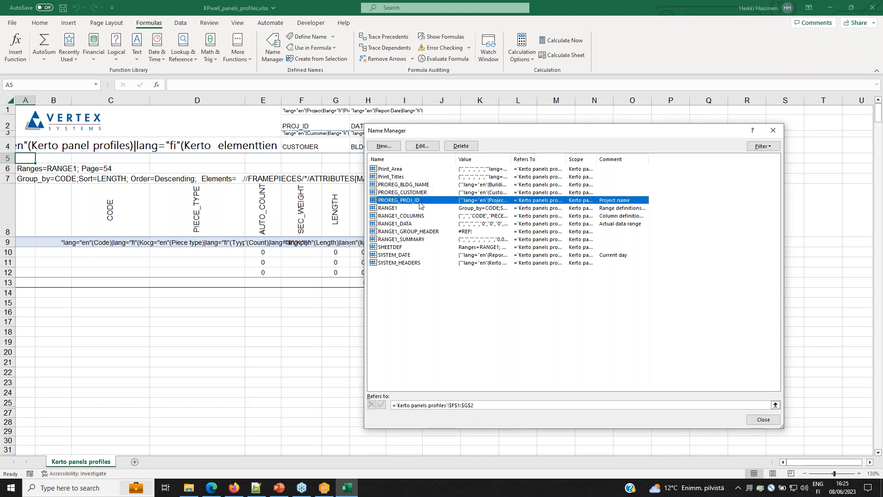
{"action": "left_click", "coordinate": [422, 185]}
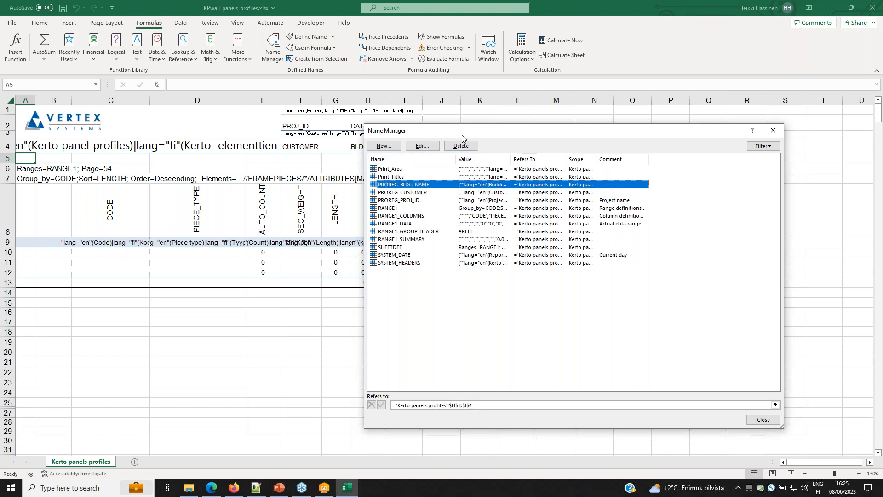
{"action": "left_click_drag", "start_coordinate": [468, 134], "coordinate": [494, 150]}
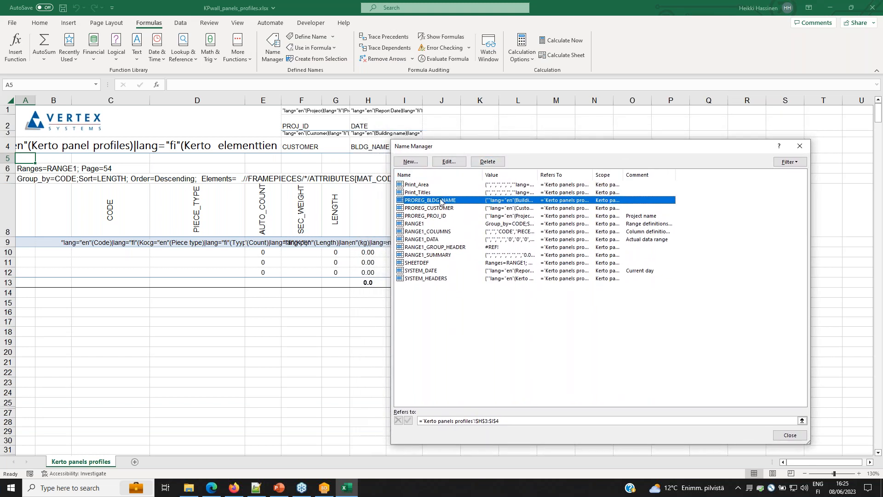
Examine which cells the PROREG_BLDG_NAME, RANGE1 and RANGE1_COLUMNS names refer to, keeping the column definition area uncovered
{"action": "left_click", "coordinate": [509, 420]}
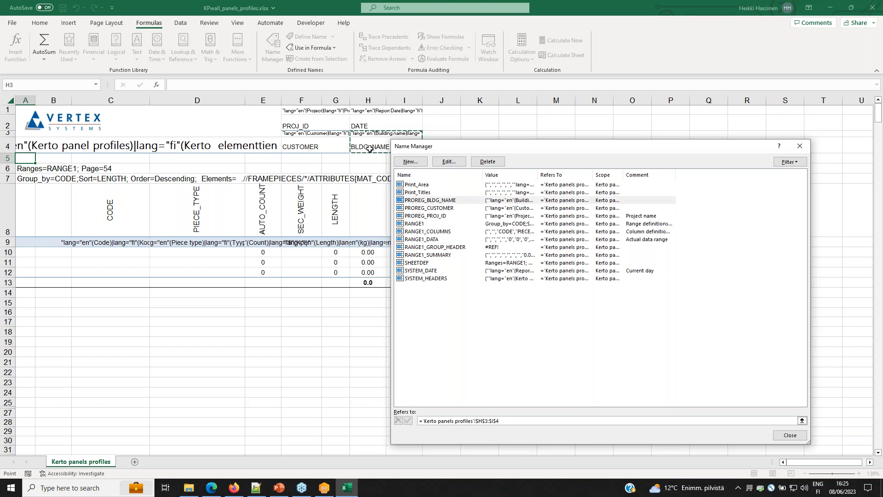
{"action": "left_click", "coordinate": [417, 224]}
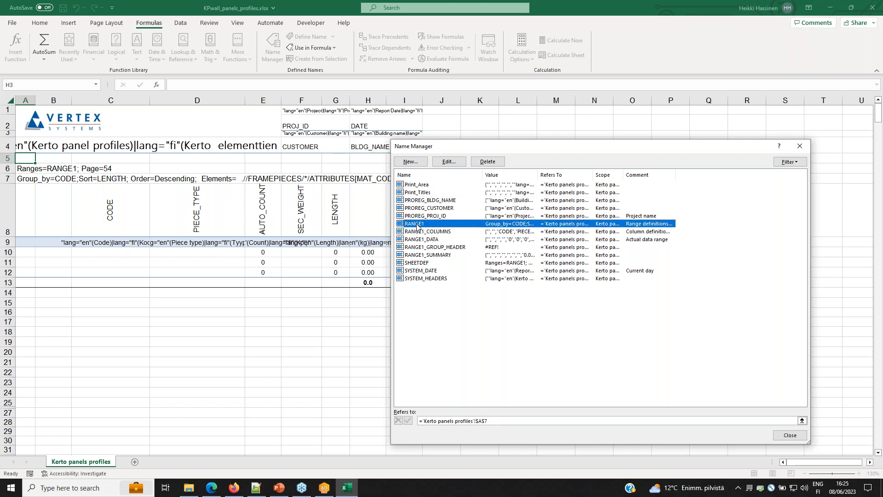
{"action": "left_click", "coordinate": [500, 421]}
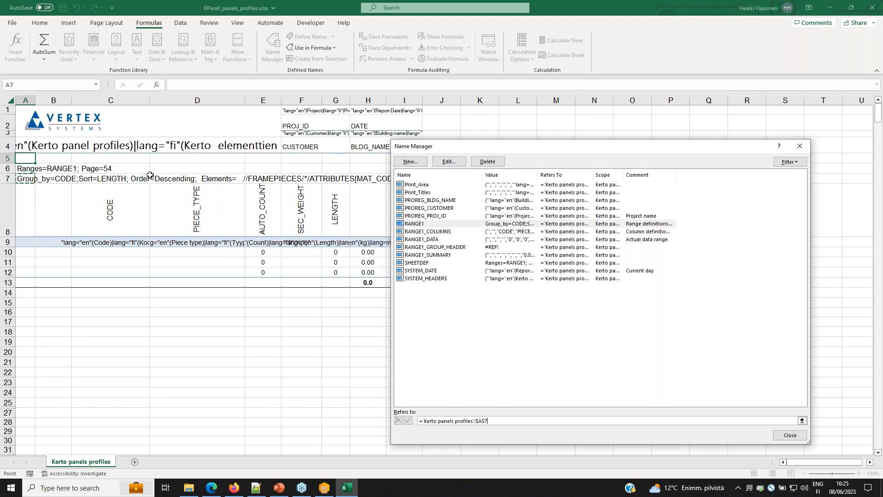
{"action": "left_click", "coordinate": [432, 232]}
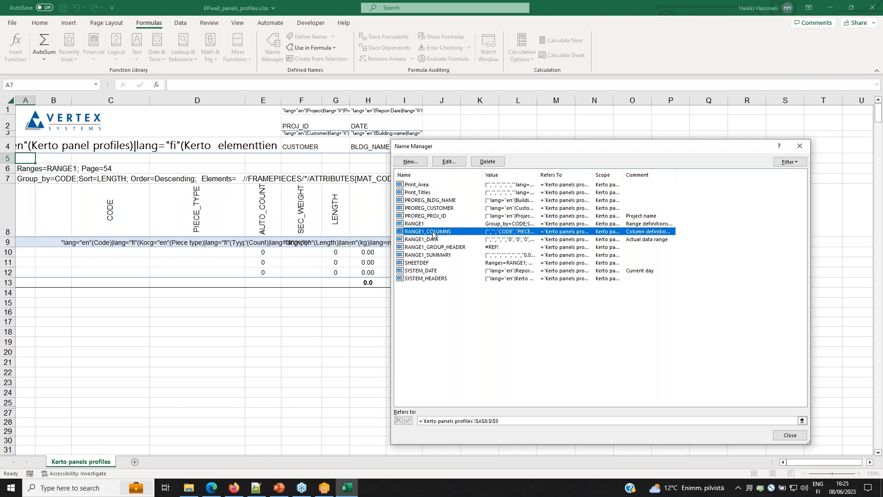
{"action": "left_click", "coordinate": [528, 422]}
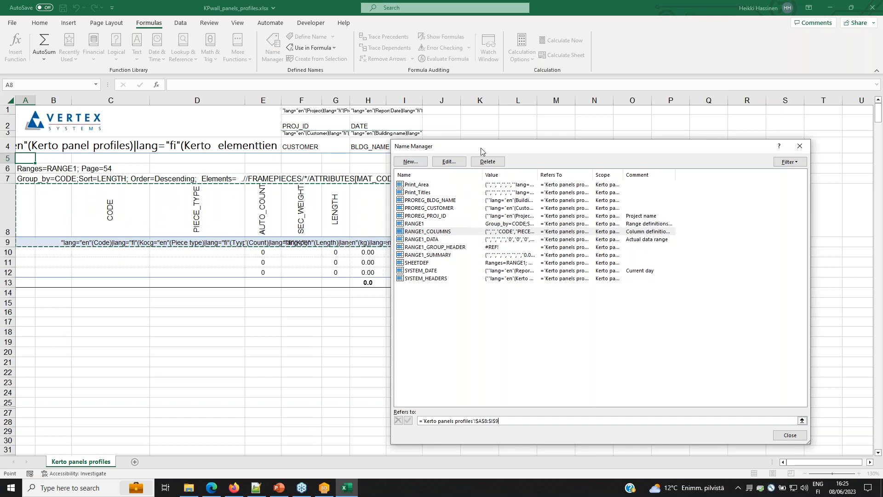
{"action": "left_click_drag", "start_coordinate": [478, 150], "coordinate": [496, 263]}
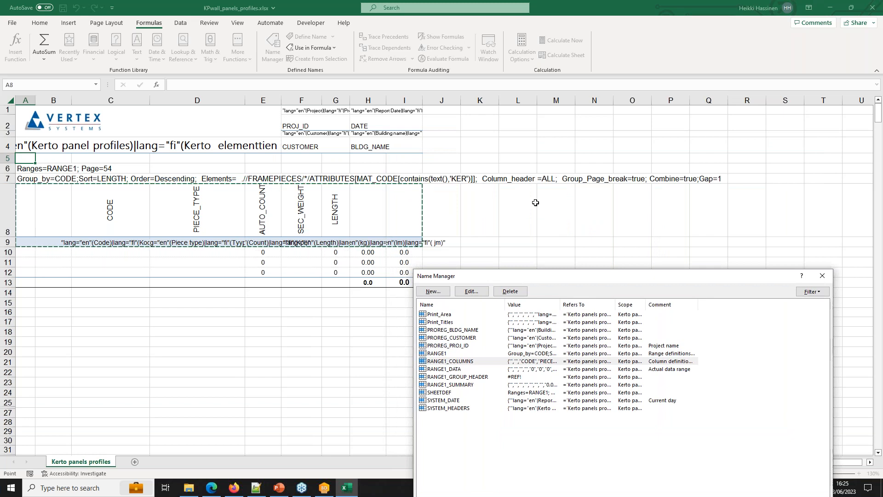
{"action": "left_click_drag", "start_coordinate": [528, 280], "coordinate": [528, 166]}
Try redefining the RANGE1_COLUMNS name to refer to cells A8:K9 by selecting the range on the sheet
{"action": "left_click", "coordinate": [524, 434]}
{"action": "left_click_drag", "start_coordinate": [523, 436], "coordinate": [448, 439]}
{"action": "left_click", "coordinate": [448, 440]}
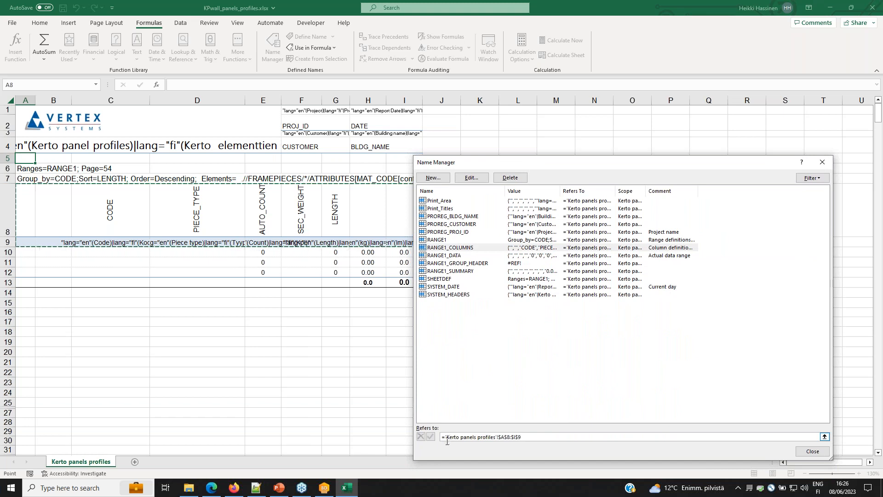
{"action": "key", "text": "shift+End"}
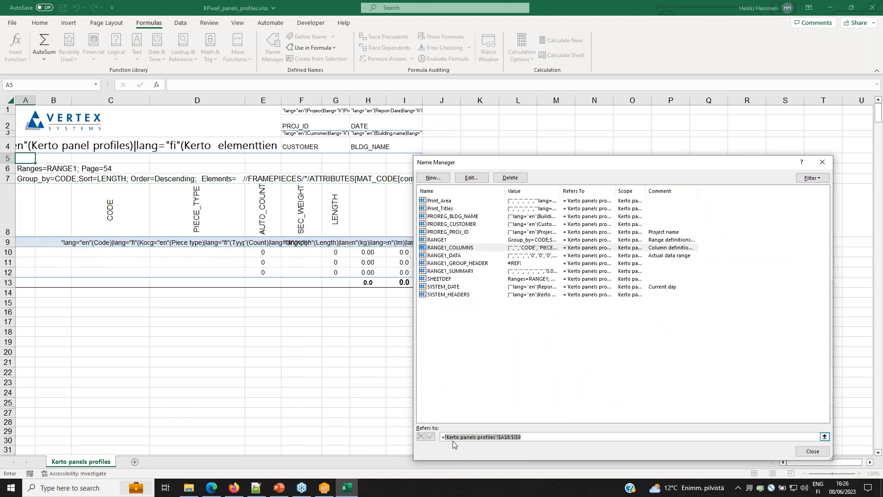
{"action": "key", "text": "BackSpace"}
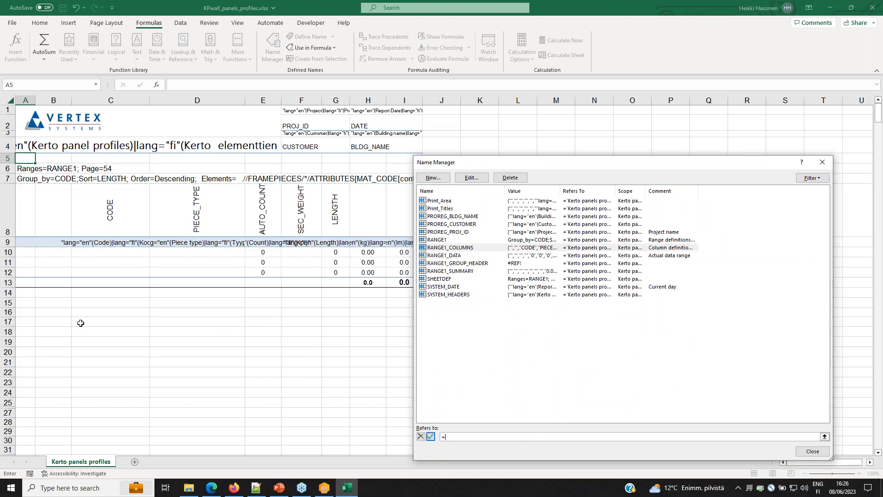
{"action": "left_click_drag", "start_coordinate": [30, 194], "coordinate": [75, 217]}
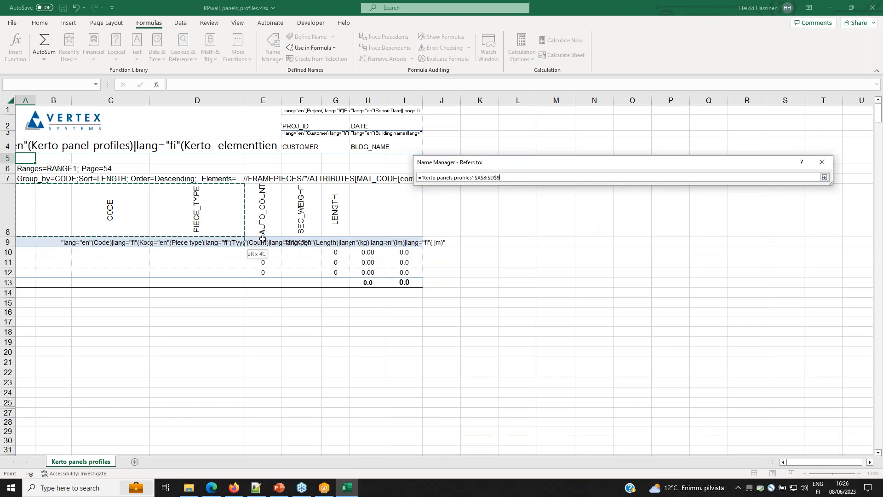
{"action": "left_click_drag", "start_coordinate": [383, 243], "coordinate": [467, 244]}
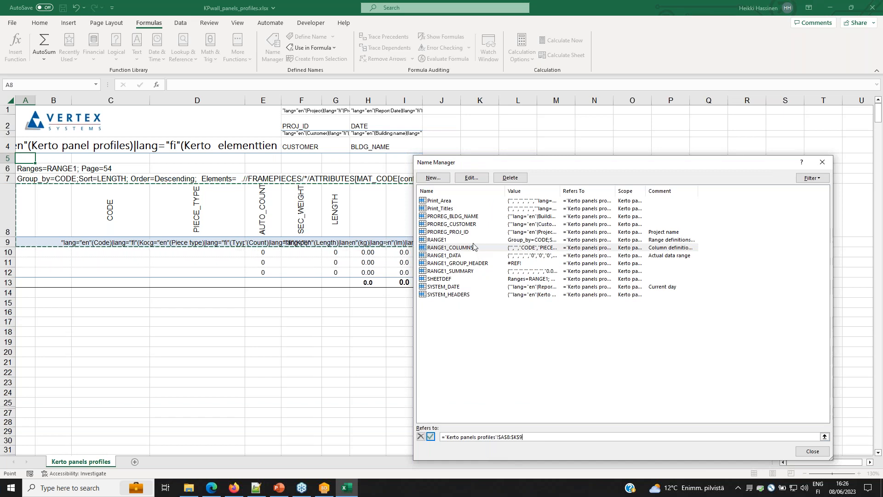
Reselect cells A8:I9 as the RANGE1_COLUMNS reference and discard the name reference change
{"action": "left_click_drag", "start_coordinate": [536, 161], "coordinate": [680, 158]}
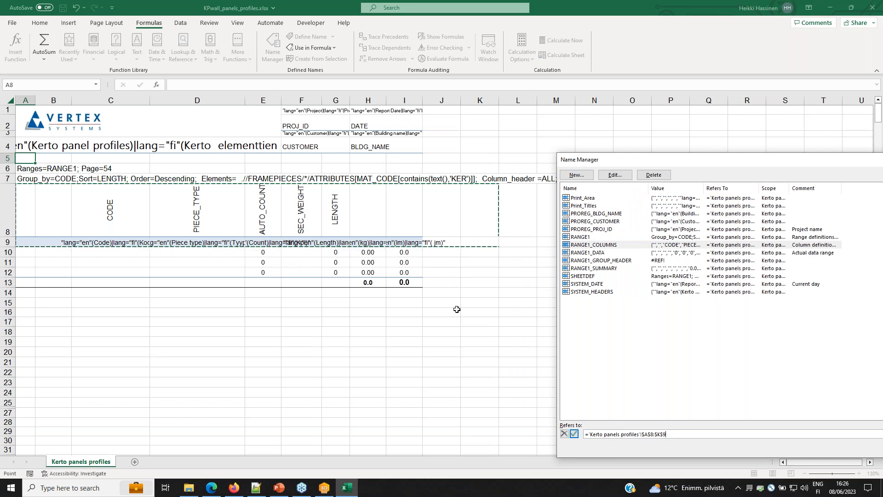
{"action": "left_click_drag", "start_coordinate": [665, 434], "coordinate": [589, 437]}
{"action": "key", "text": "ctrl+c"}
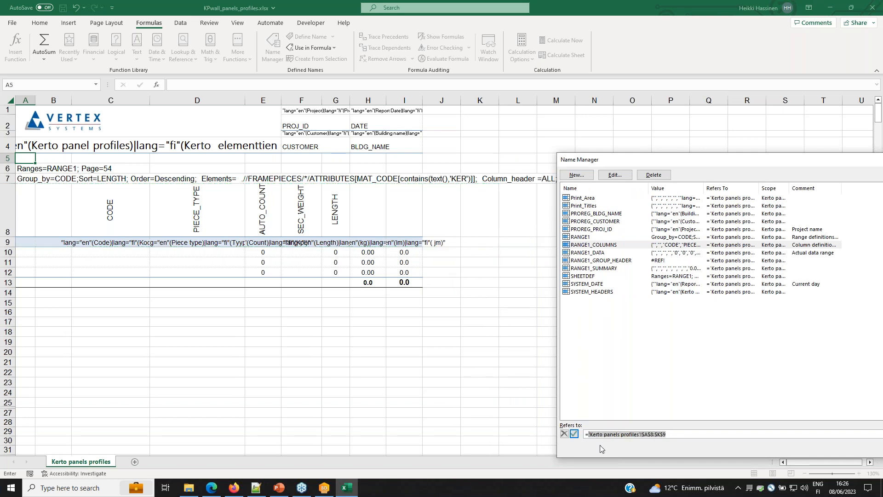
{"action": "key", "text": "Delete"}
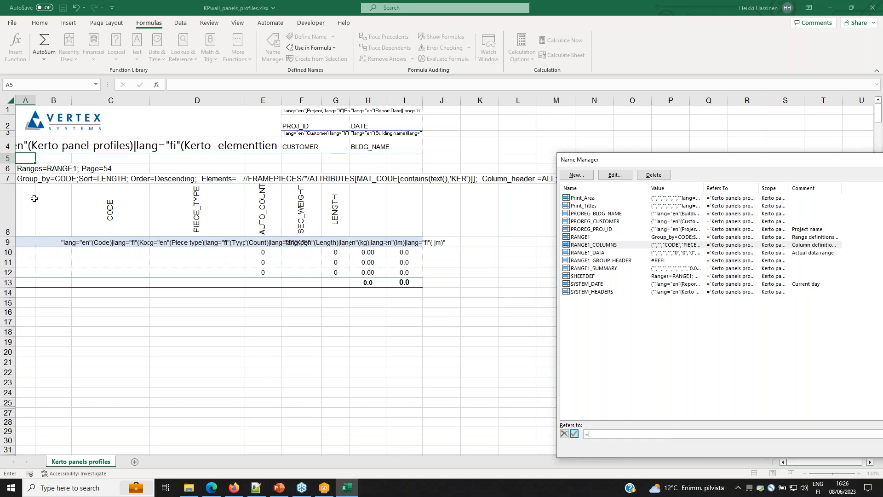
{"action": "left_click_drag", "start_coordinate": [28, 194], "coordinate": [396, 239]}
{"action": "left_click_drag", "start_coordinate": [625, 158], "coordinate": [508, 117]}
{"action": "left_click", "coordinate": [492, 215]}
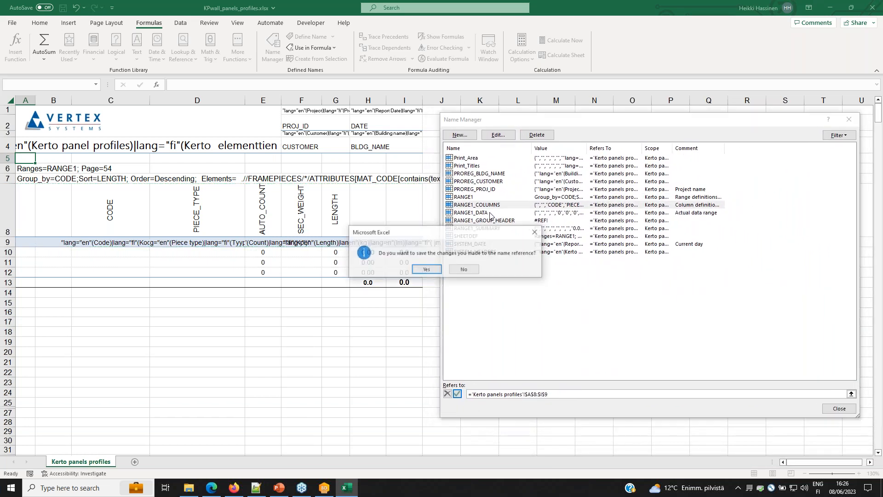
{"action": "left_click", "coordinate": [456, 271]}
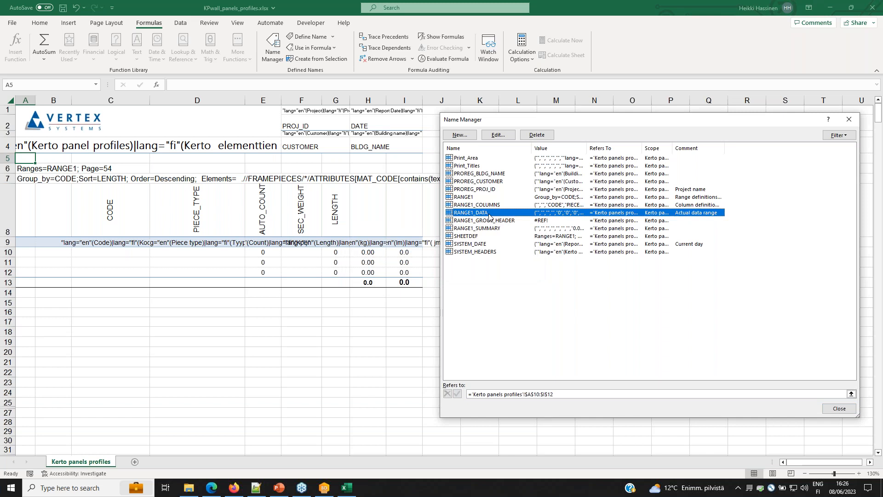
Examine the references of the RANGE1_DATA, RANGE1_GROUP_HEADER and RANGE1_SUMMARY names, and check RANGE1_COLUMNS once more
{"action": "left_click", "coordinate": [565, 394]}
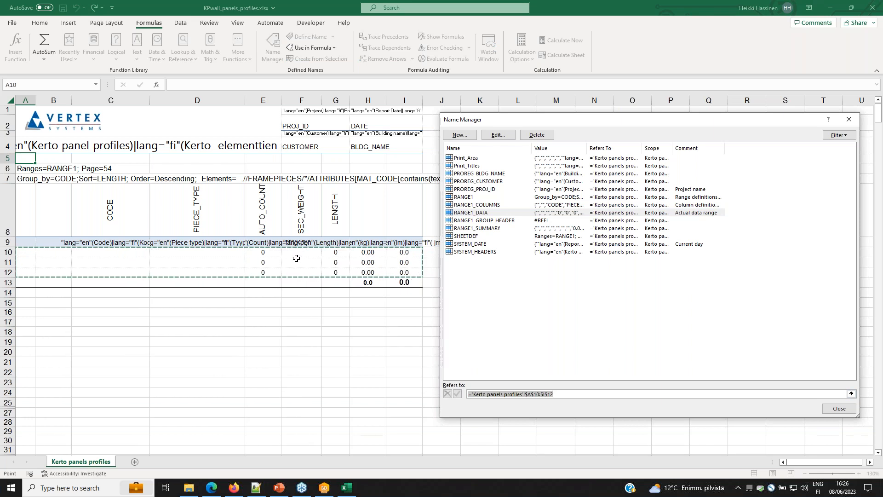
{"action": "left_click", "coordinate": [502, 222]}
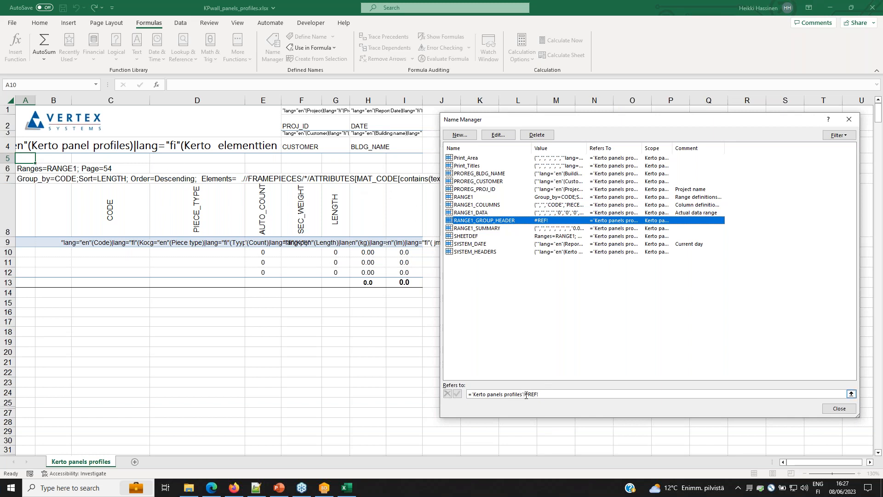
{"action": "left_click", "coordinate": [493, 230]}
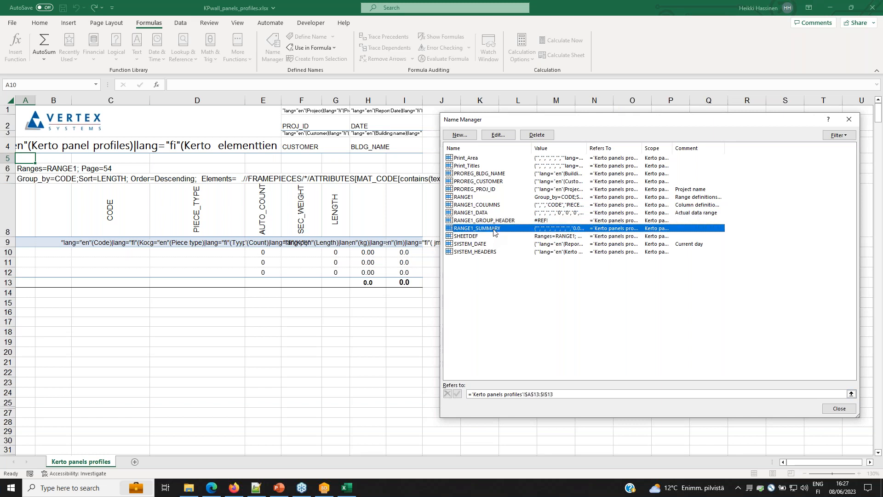
{"action": "left_click", "coordinate": [562, 393]}
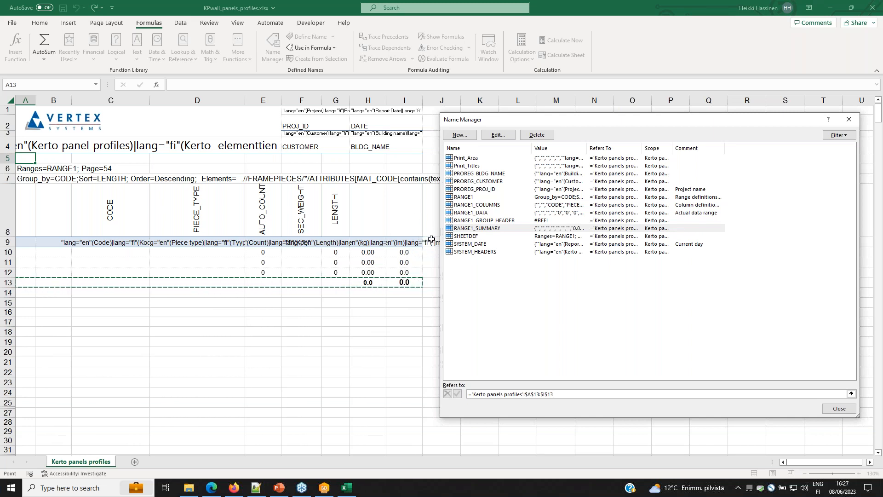
{"action": "left_click", "coordinate": [487, 229]}
{"action": "left_click", "coordinate": [488, 213]}
{"action": "left_click", "coordinate": [495, 205]}
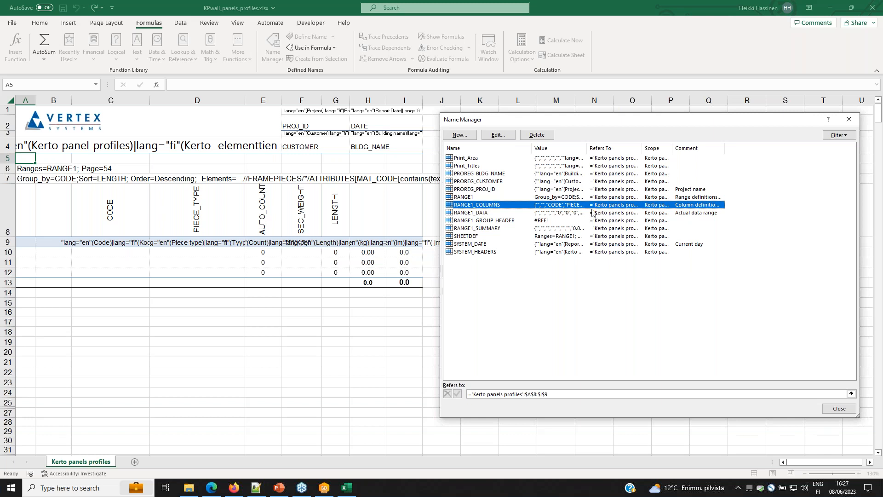
{"action": "left_click_drag", "start_coordinate": [528, 120], "coordinate": [384, 117]}
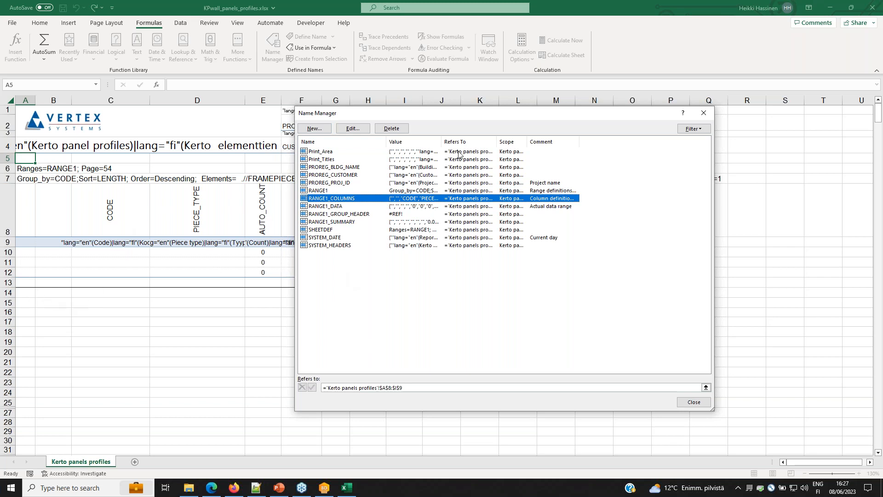
Close the Name Manager and the KPwall_panels_profiles.xlsx workbook without saving changes
{"action": "left_click", "coordinate": [703, 112]}
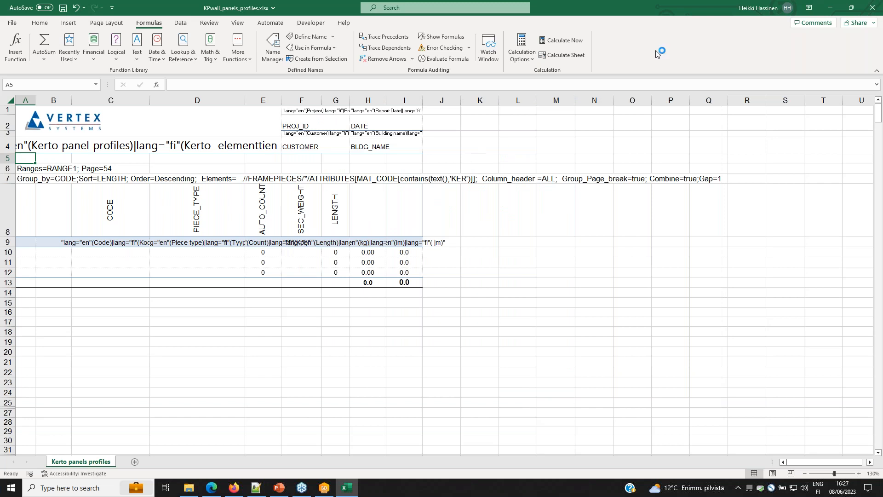
{"action": "left_click", "coordinate": [873, 9]}
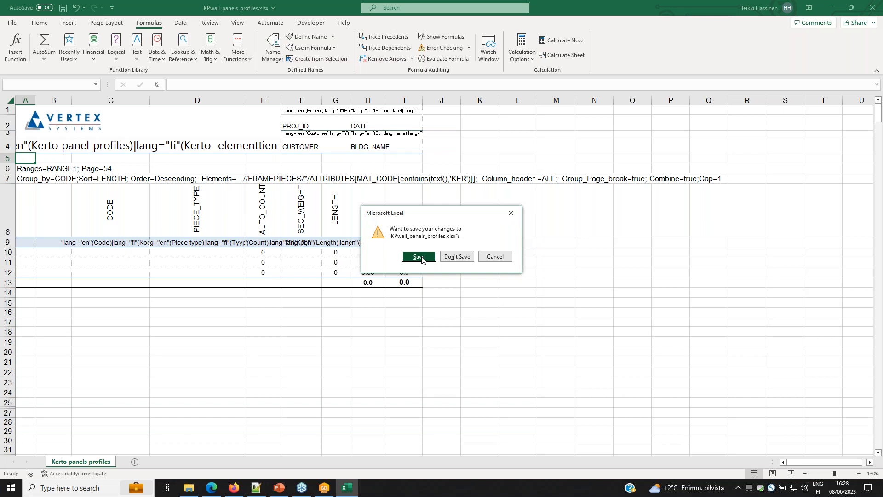
{"action": "left_click", "coordinate": [457, 256]}
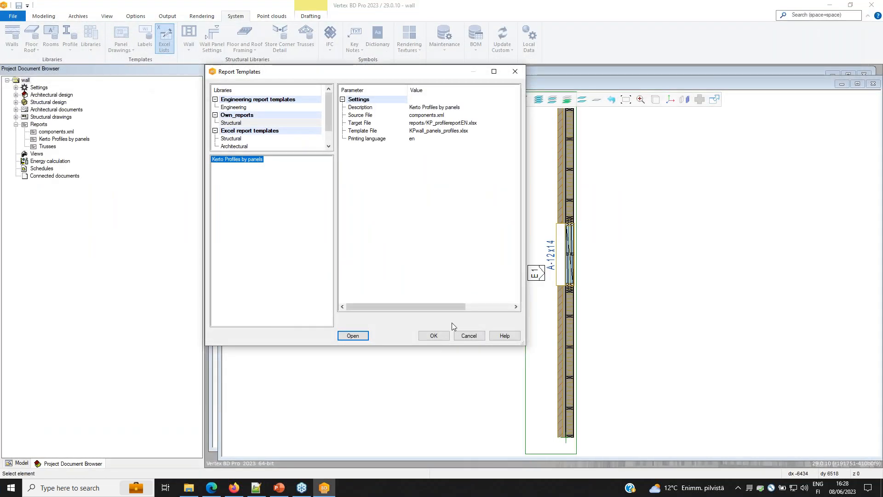
Copy the Walls template from the Architectural Excel report templates and paste it into the Own_reports library
{"action": "left_click", "coordinate": [238, 147]}
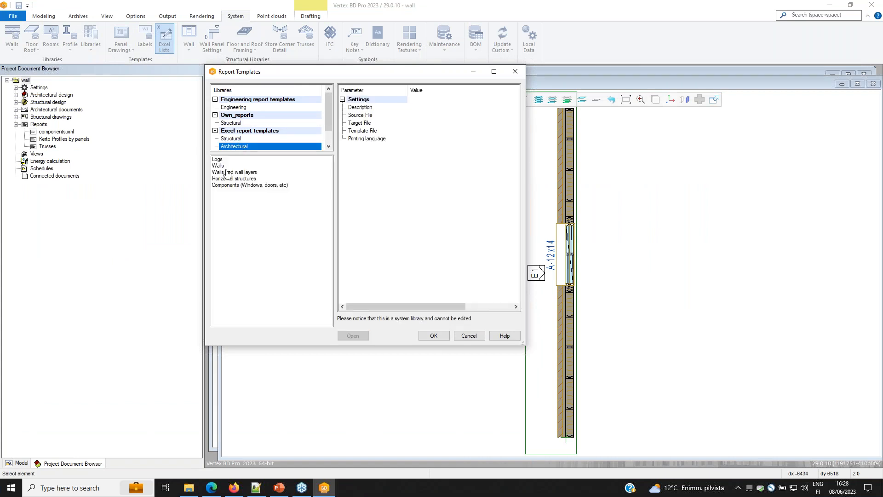
{"action": "left_click", "coordinate": [222, 166]}
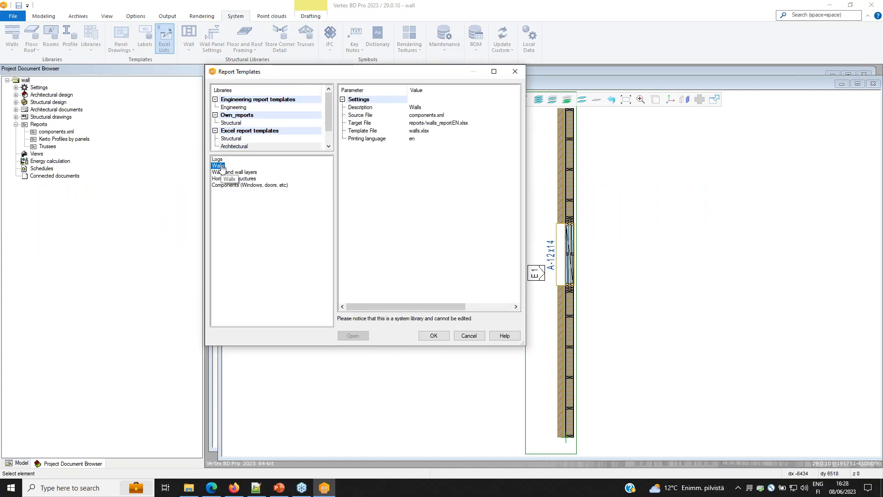
{"action": "right_click", "coordinate": [222, 166]}
{"action": "left_click", "coordinate": [252, 215]}
{"action": "left_click", "coordinate": [242, 115]}
{"action": "right_click", "coordinate": [262, 178]}
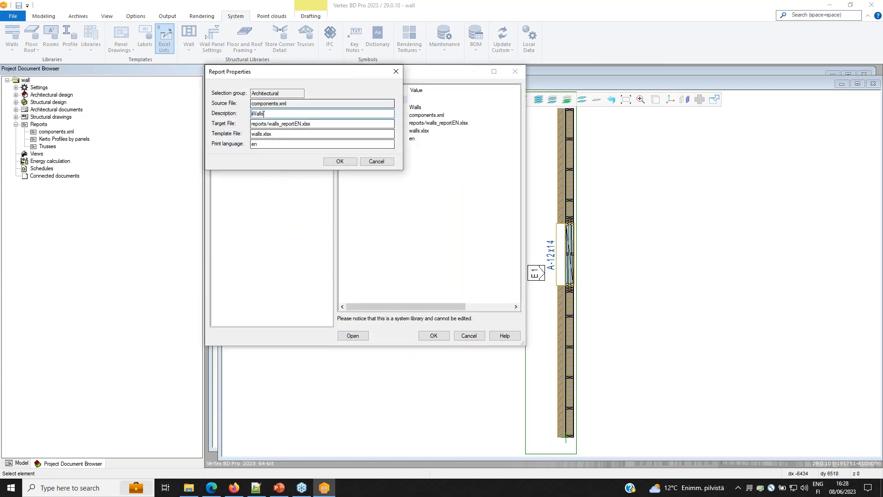
Set the copied report's description to Rooms, target file to reports/RoomsEN.xlsx and template file to rooms.xlsx
{"action": "type", "text": "Rooms"}
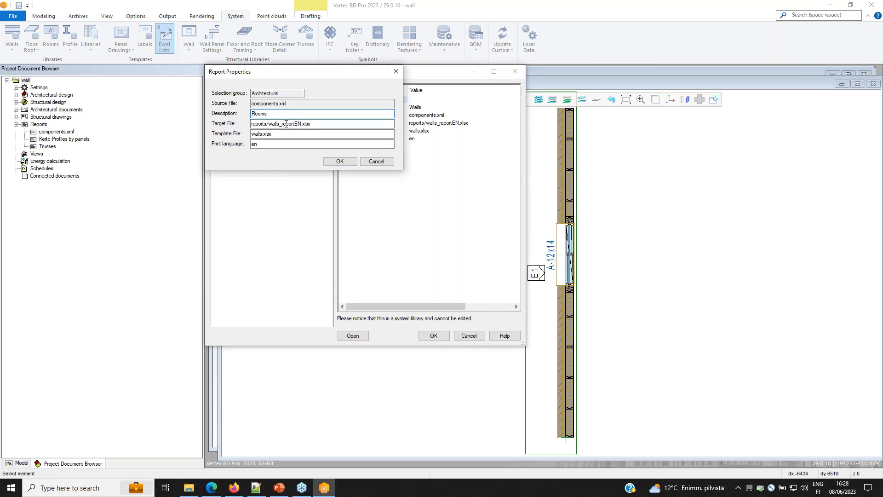
{"action": "left_click_drag", "start_coordinate": [296, 123], "coordinate": [270, 124]}
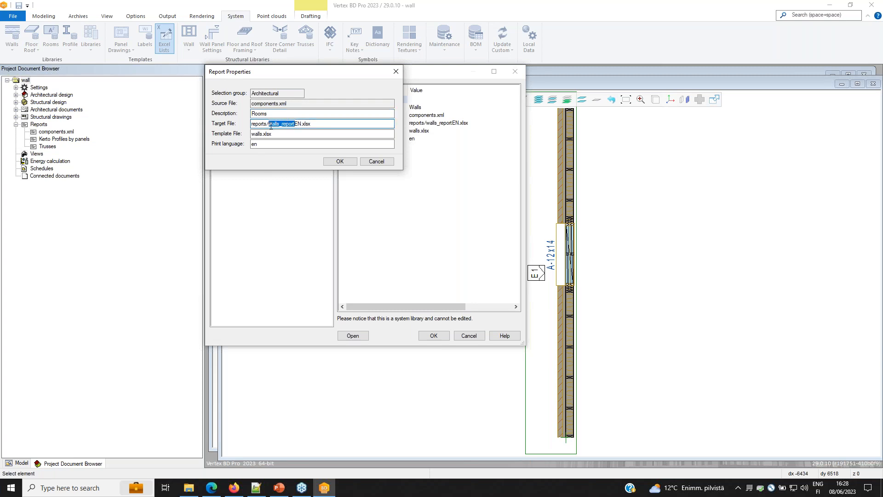
{"action": "type", "text": "Rooms"}
{"action": "left_click", "coordinate": [260, 133]}
{"action": "key", "text": "BackSpace"}
{"action": "key", "text": "BackSpace"}
{"action": "key", "text": "BackSpace"}
{"action": "key", "text": "BackSpace"}
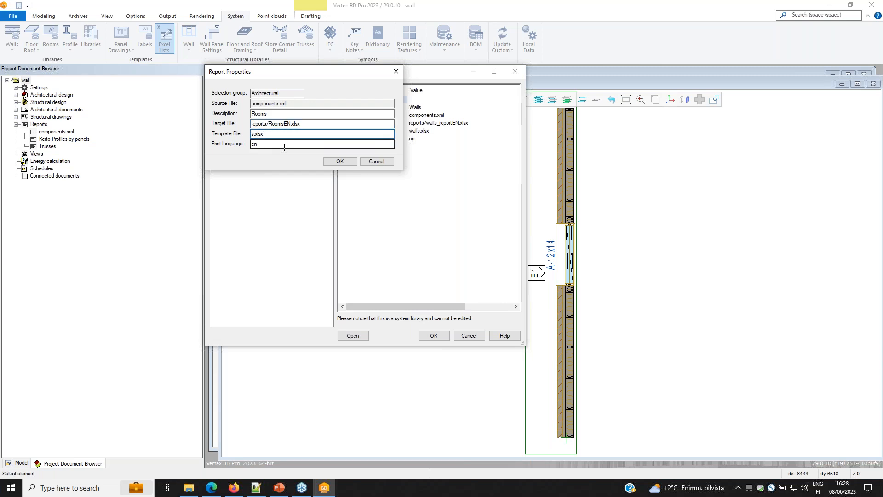
{"action": "type", "text": "room"}
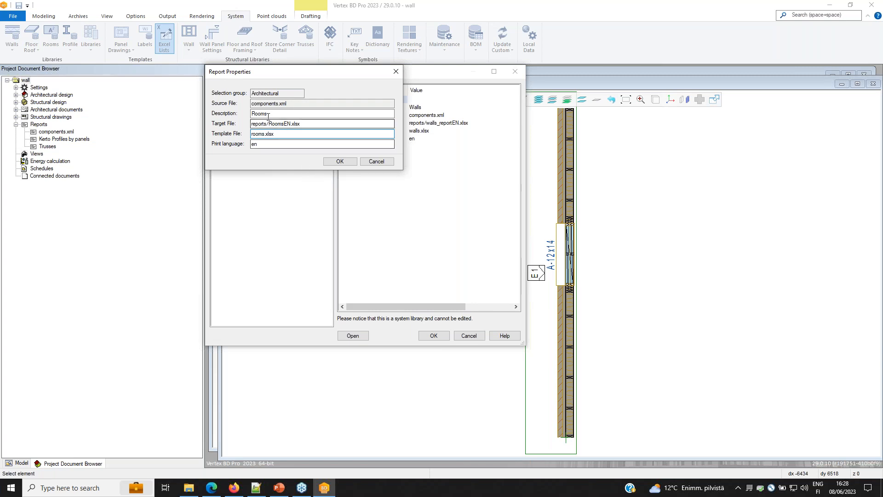
{"action": "left_click", "coordinate": [340, 161]}
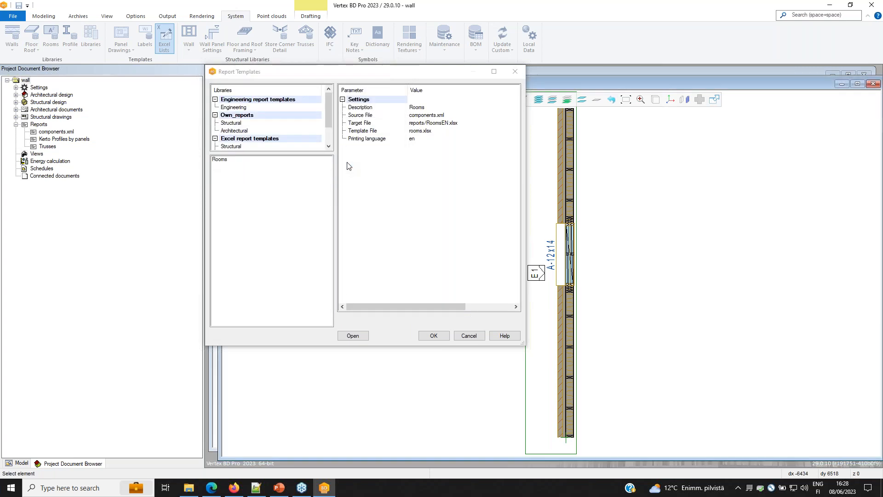
Accept the changes to the report templates and reopen the Excel report template library
{"action": "left_click", "coordinate": [434, 335]}
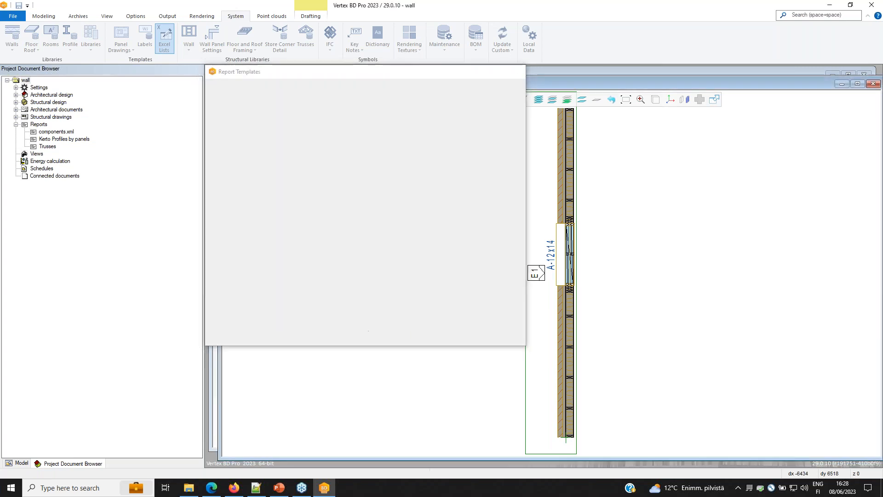
{"action": "left_click", "coordinate": [163, 38]}
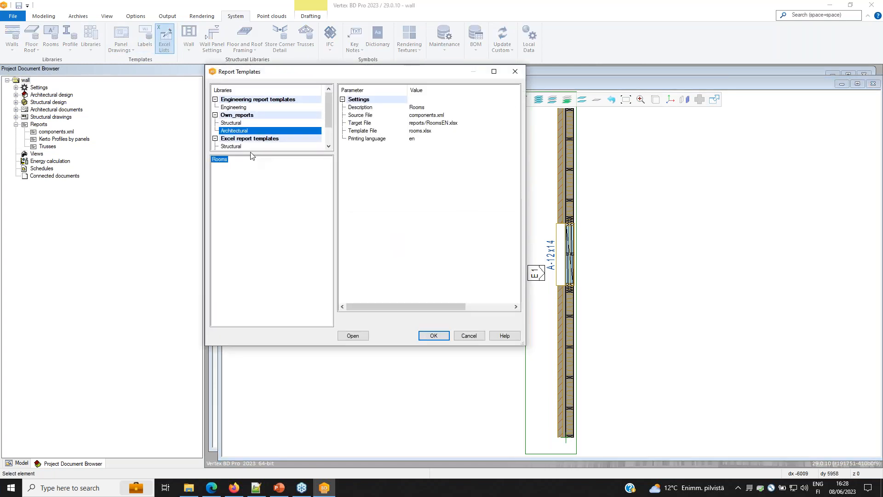
Open the Rooms report's rooms.xlsx template and delete every sheet from Wall (INT) through Foundation by Projects
{"action": "left_click", "coordinate": [353, 336]}
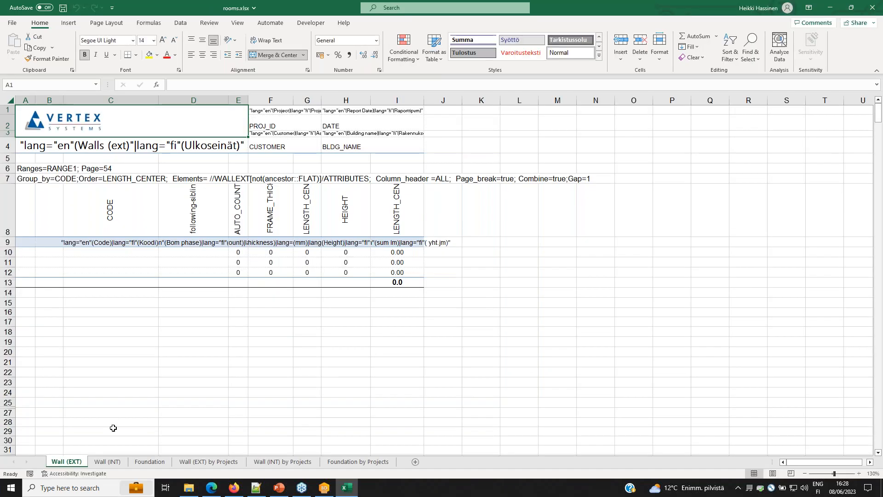
{"action": "left_click", "coordinate": [107, 462]}
{"action": "left_click", "coordinate": [369, 464], "text": "shift"}
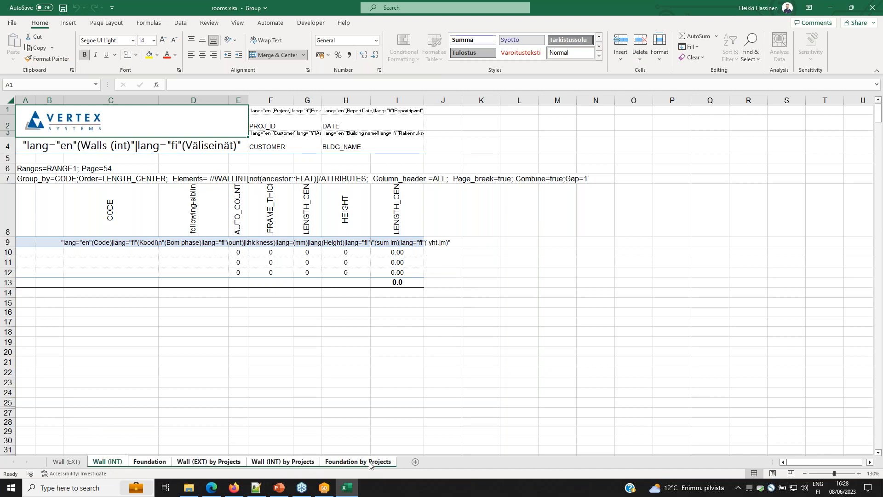
{"action": "right_click", "coordinate": [118, 464]}
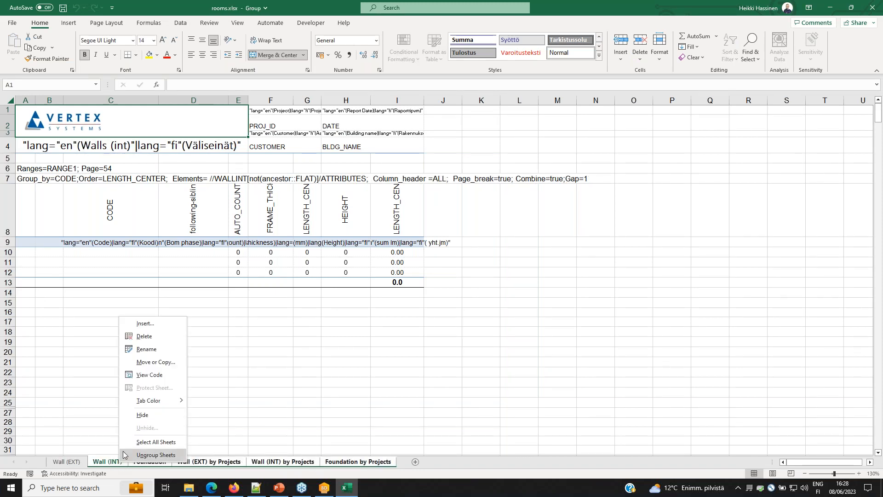
{"action": "left_click", "coordinate": [155, 339]}
{"action": "key", "text": "Return"}
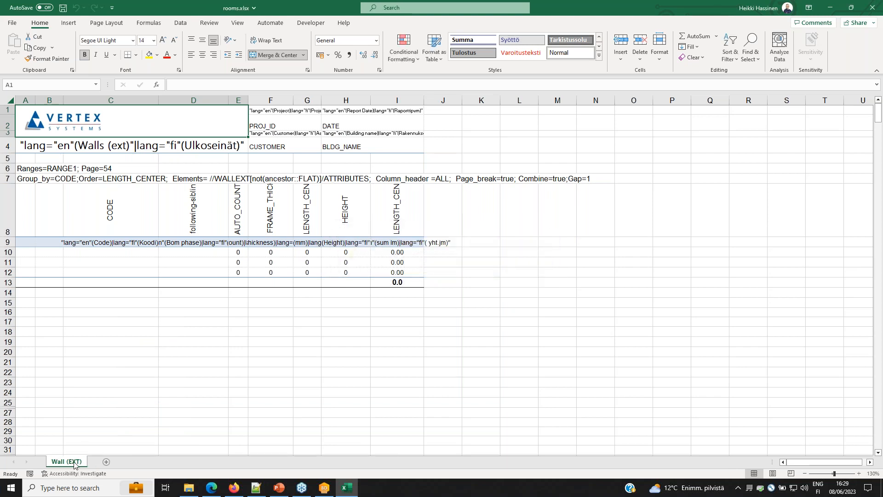
Rename the remaining Wall (EXT) sheet as Rooms
{"action": "right_click", "coordinate": [75, 461]}
{"action": "left_click", "coordinate": [114, 362]}
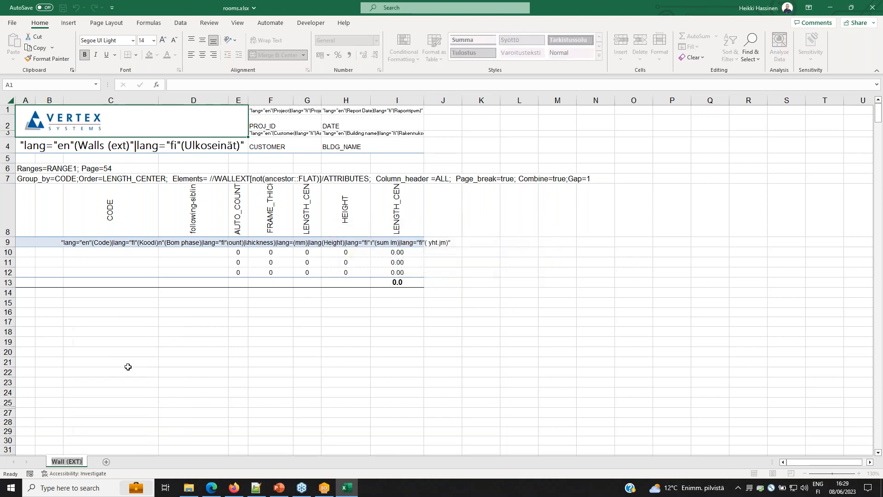
{"action": "type", "text": "Rooms"}
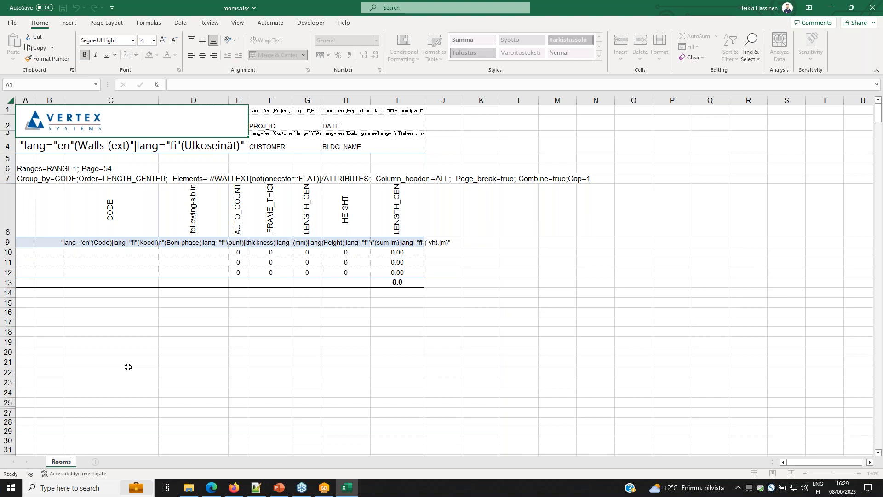
{"action": "key", "text": "Return"}
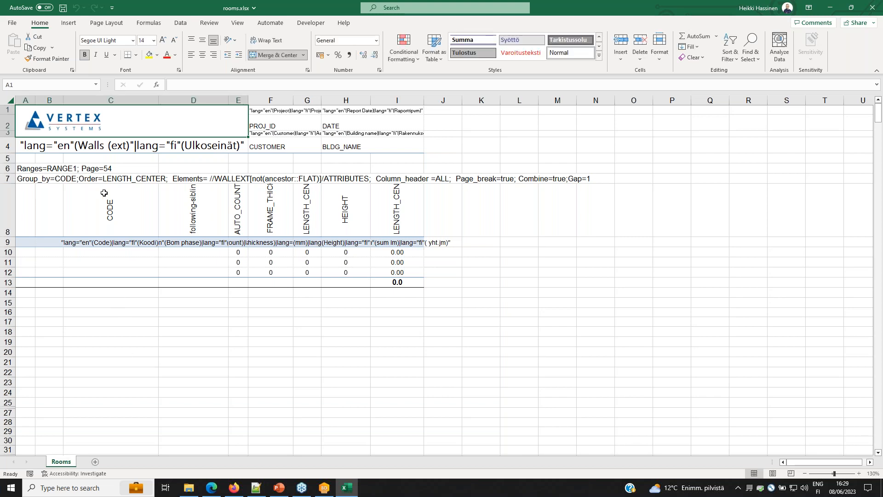
Remove the English title text "Walls (ext)" from the report heading in row 4
{"action": "left_click", "coordinate": [26, 147]}
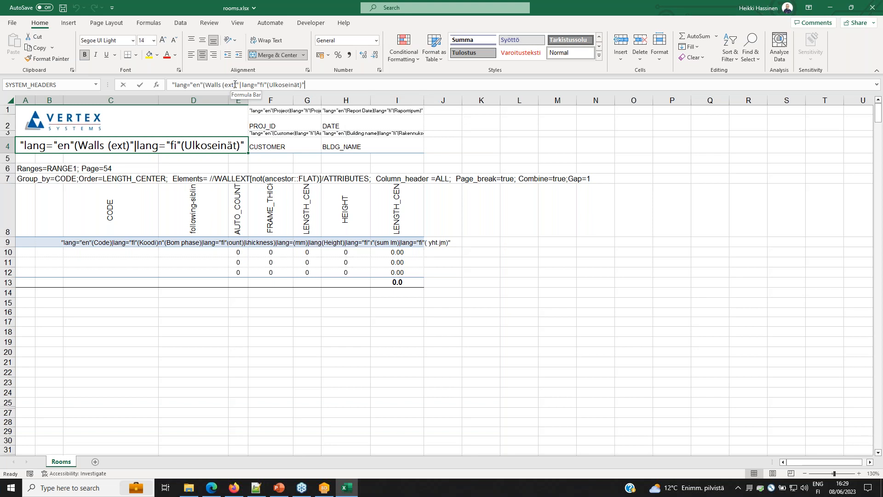
{"action": "left_click", "coordinate": [235, 84]}
{"action": "key", "text": "BackSpace"}
{"action": "key", "text": "BackSpace"}
{"action": "key", "text": "BackSpace"}
{"action": "key", "text": "BackSpace"}
{"action": "key", "text": "BackSpace"}
{"action": "key", "text": "BackSpace"}
{"action": "key", "text": "BackSpace"}
{"action": "key", "text": "BackSpace"}
{"action": "key", "text": "BackSpace"}
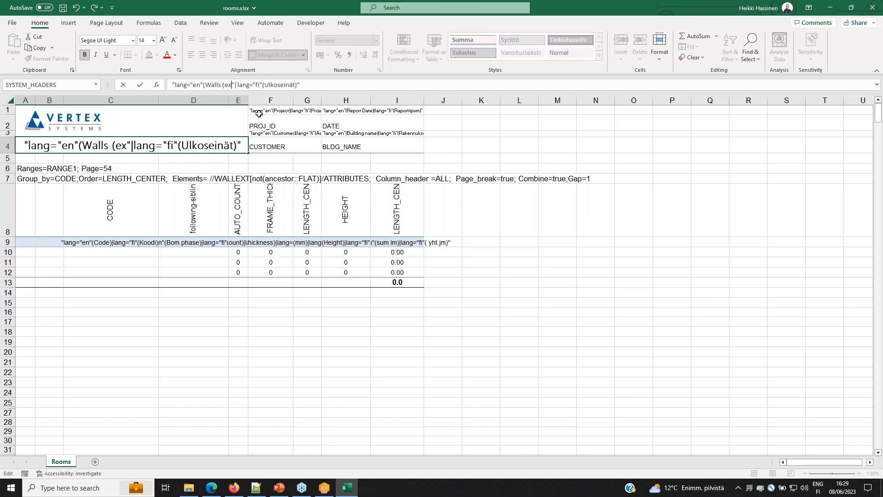
Replace the English text in the report title cell of the rooms template with "Rooms"
{"action": "key", "text": "BackSpace"}
{"action": "key", "text": "BackSpace"}
{"action": "type", "text": "Rooms"}
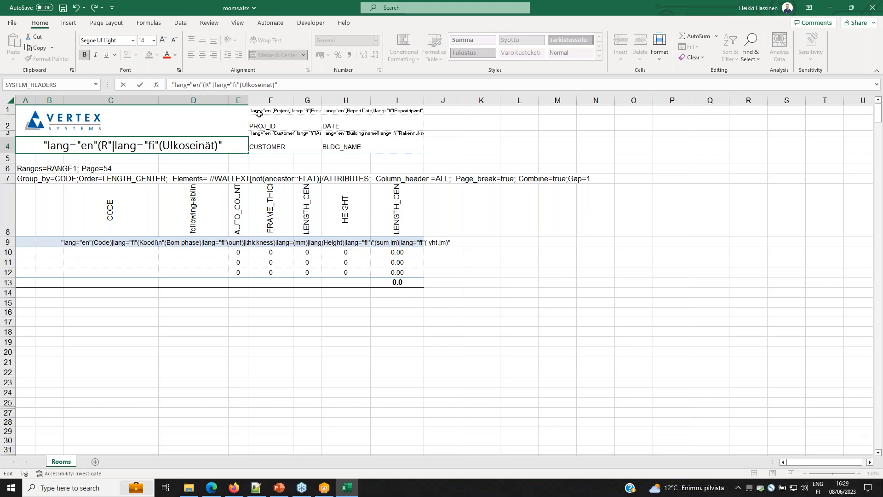
{"action": "type", "text": ")"}
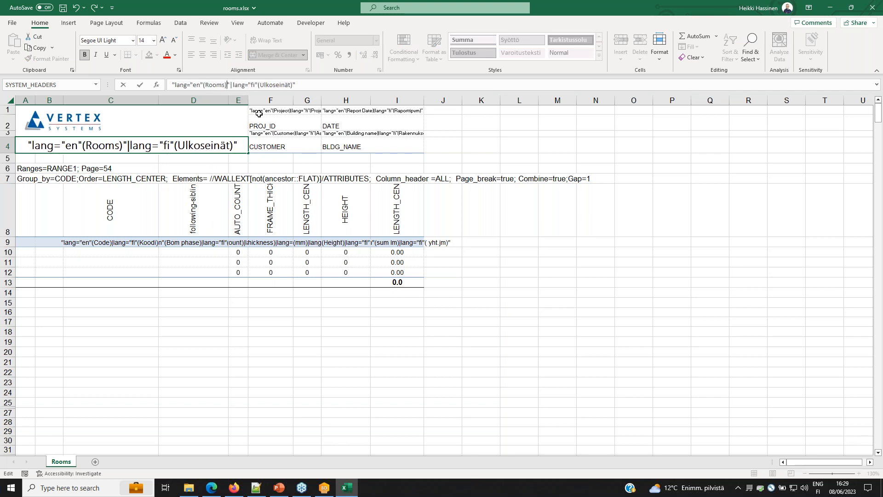
Replace the Finnish text in the report title cell with "Huoneet"
{"action": "left_click", "coordinate": [298, 90]}
{"action": "key", "text": "BackSpace"}
{"action": "key", "text": "BackSpace"}
{"action": "key", "text": "BackSpace"}
{"action": "key", "text": "BackSpace"}
{"action": "key", "text": "BackSpace"}
{"action": "key", "text": "BackSpace"}
{"action": "key", "text": "BackSpace"}
{"action": "key", "text": "BackSpace"}
{"action": "key", "text": "BackSpace"}
{"action": "key", "text": "BackSpace"}
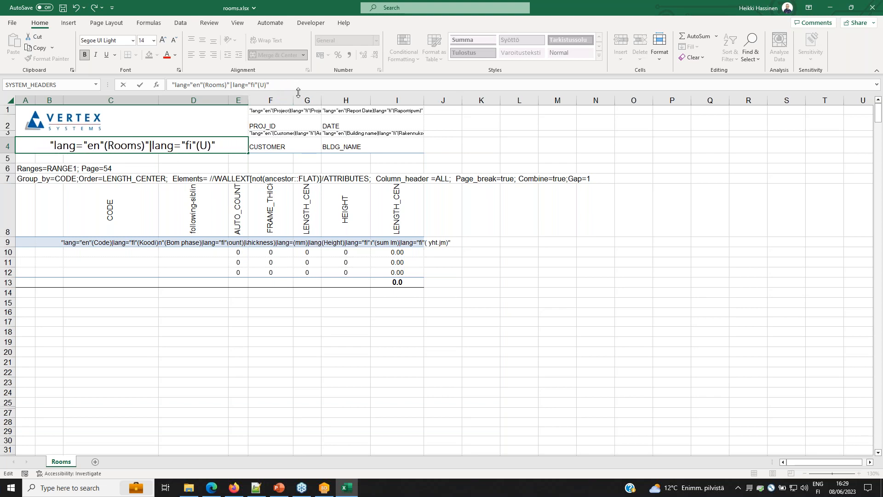
{"action": "type", "text": "Huonn"}
{"action": "key", "text": "BackSpace"}
{"action": "type", "text": "eet"}
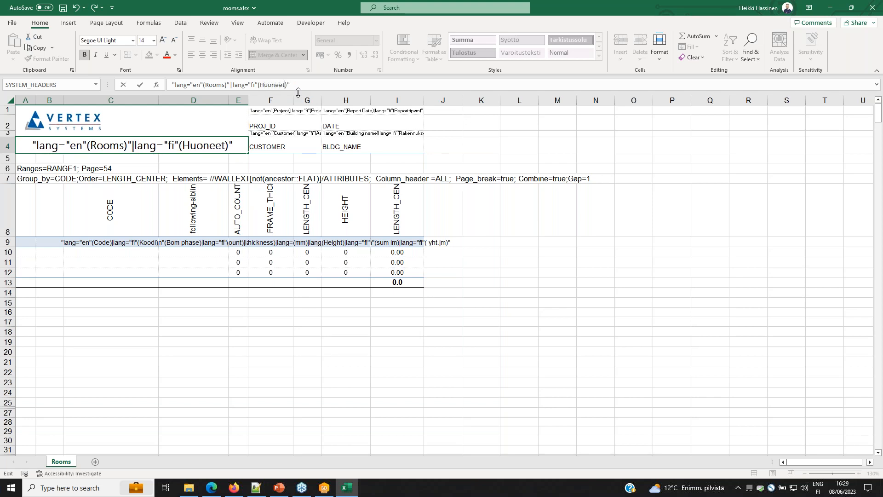
{"action": "left_click", "coordinate": [29, 180]}
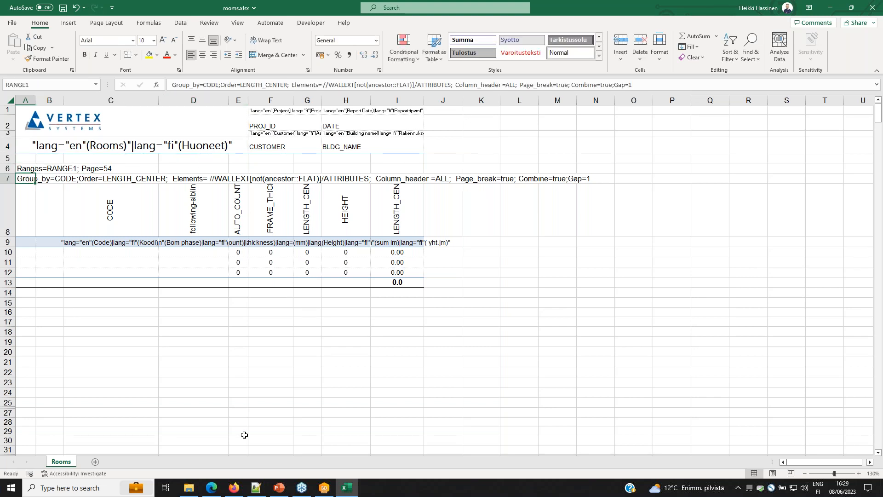
Switch to Vertex BD, accept the report template dialog, and open the WEBI1 project with its ground floor wall layout
{"action": "left_click", "coordinate": [324, 488]}
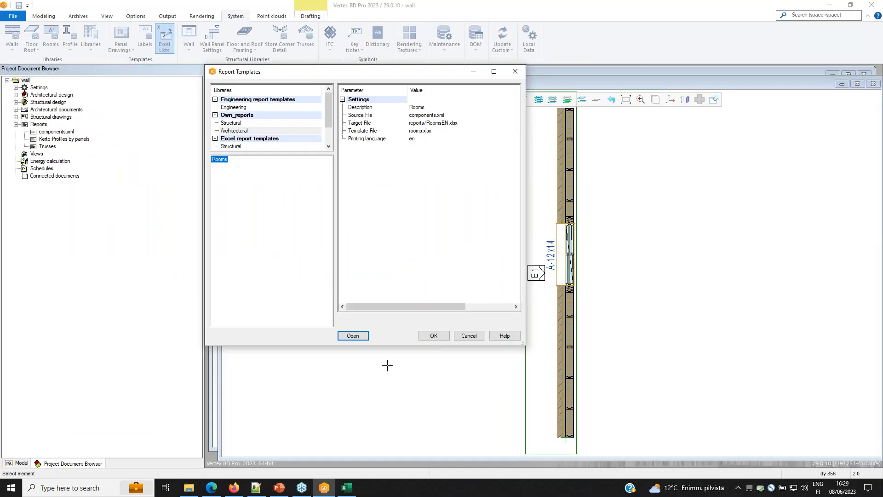
{"action": "left_click", "coordinate": [444, 339]}
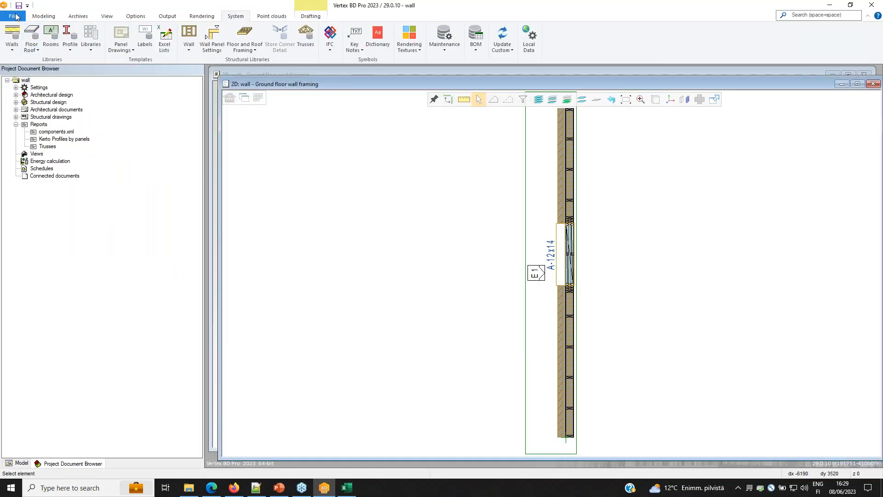
{"action": "left_click", "coordinate": [17, 17]}
{"action": "left_click", "coordinate": [109, 49]}
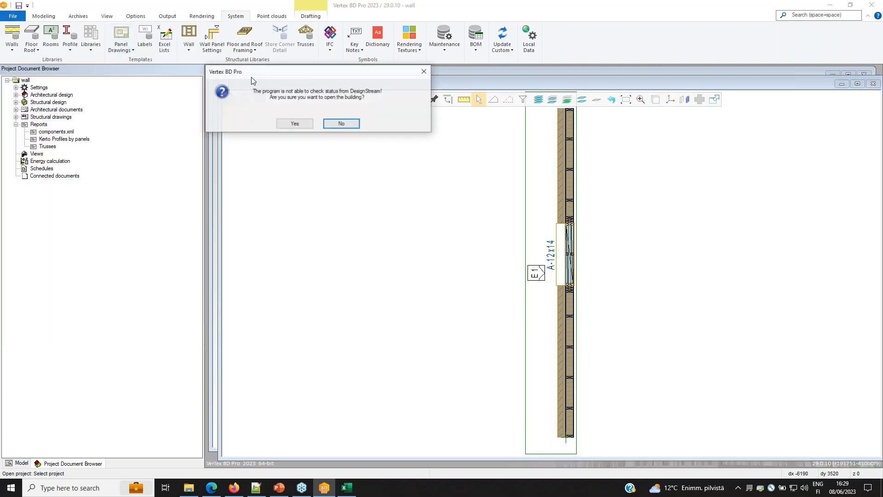
{"action": "left_click", "coordinate": [298, 123]}
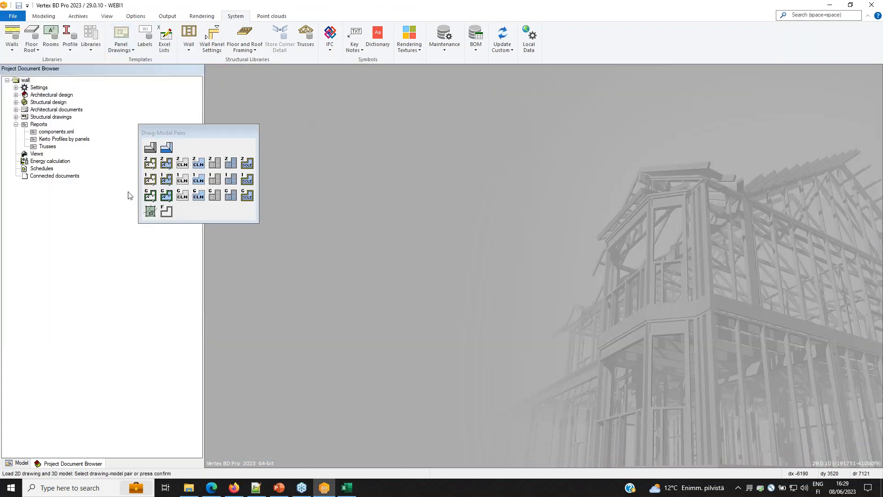
{"action": "left_click", "coordinate": [153, 196]}
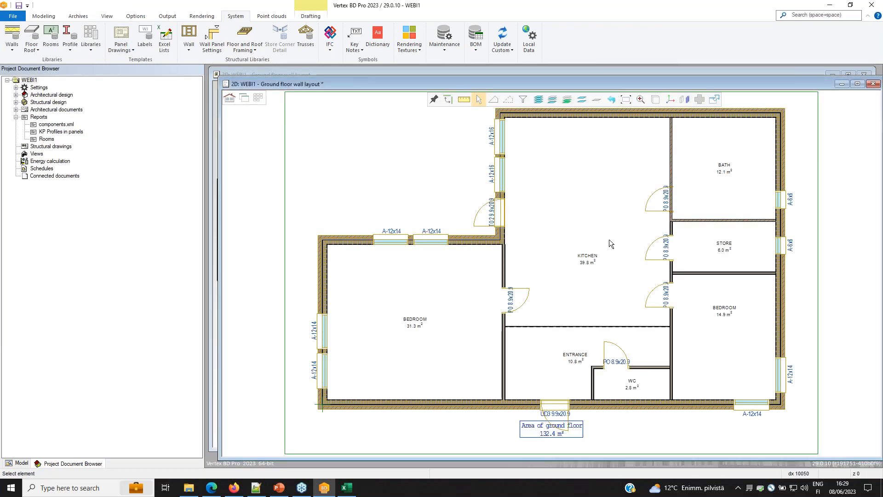
Open the WEBI1 project's components.xml report and examine the kitchen ROOM attributes, from BOM_PHASE through WINDOWAREA
{"action": "right_click", "coordinate": [63, 127]}
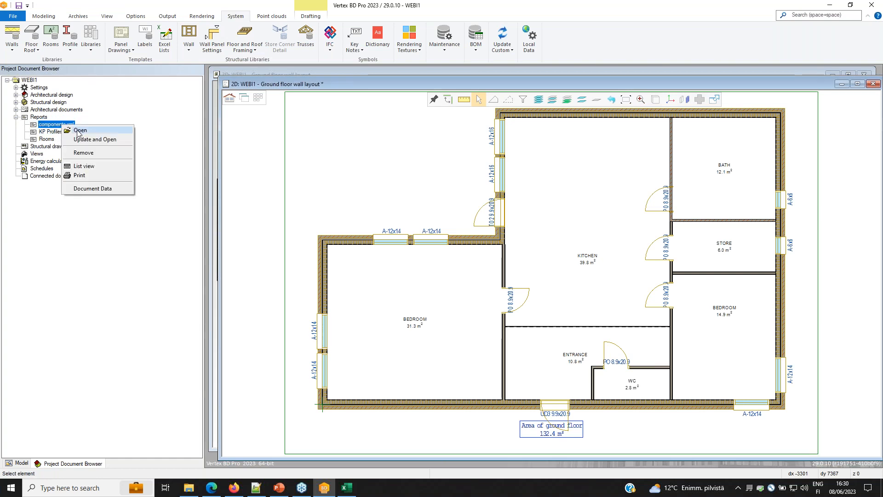
{"action": "left_click", "coordinate": [79, 132]}
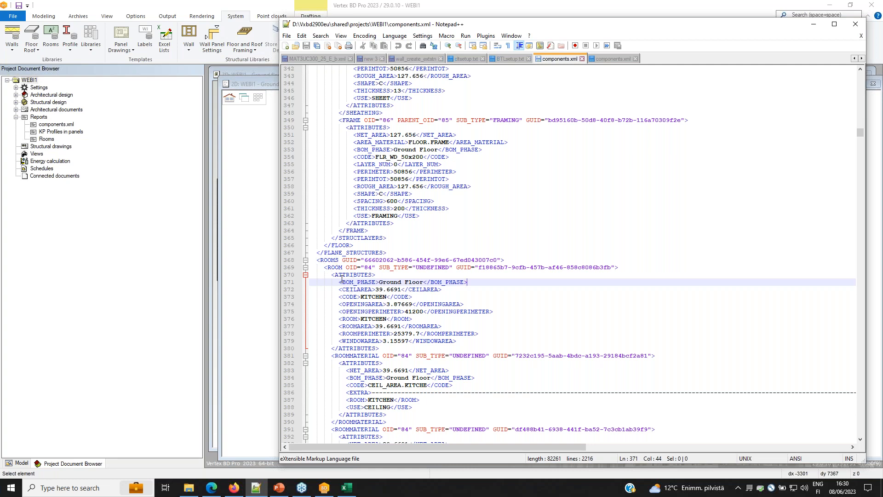
{"action": "left_click_drag", "start_coordinate": [332, 275], "coordinate": [432, 345]}
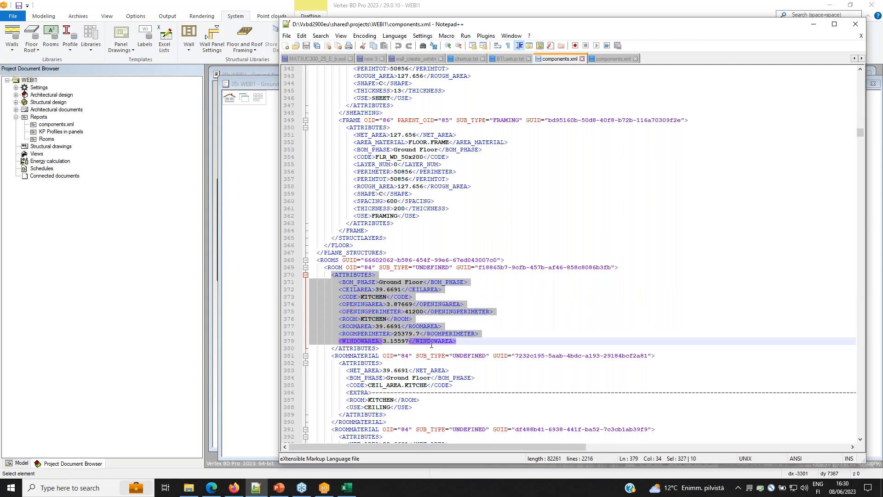
{"action": "left_click", "coordinate": [467, 307]}
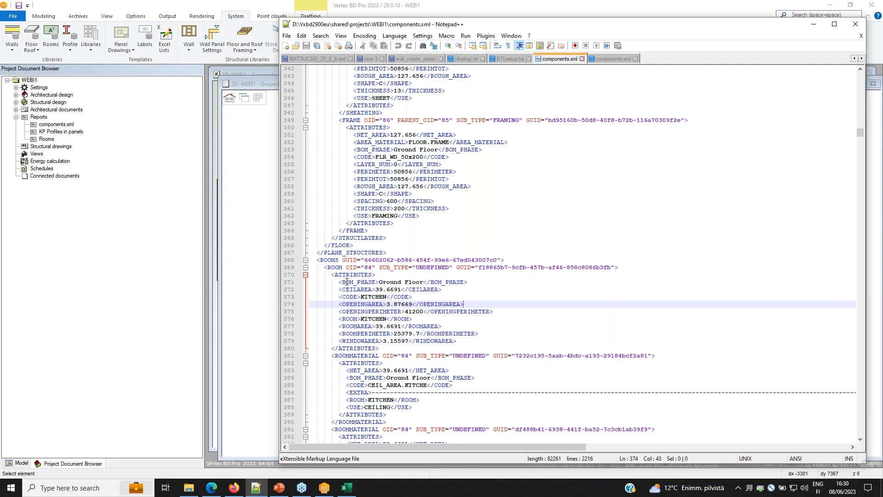
{"action": "left_click", "coordinate": [346, 281]}
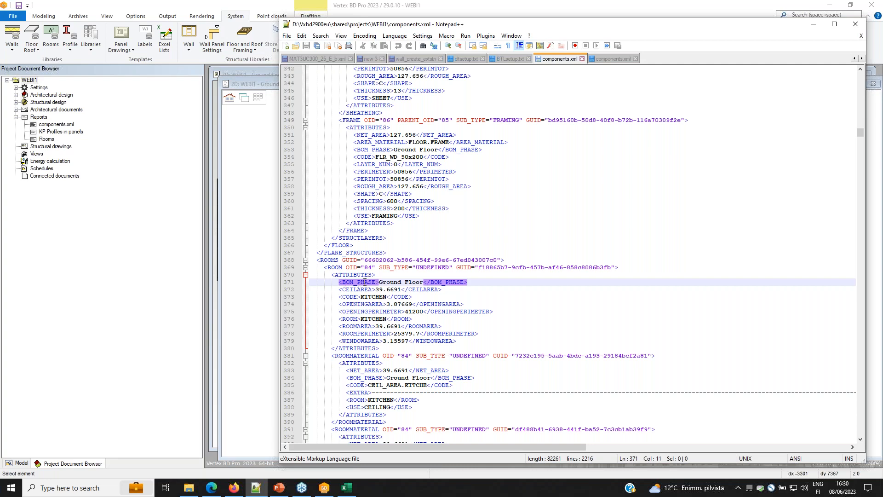
{"action": "left_click", "coordinate": [362, 289]}
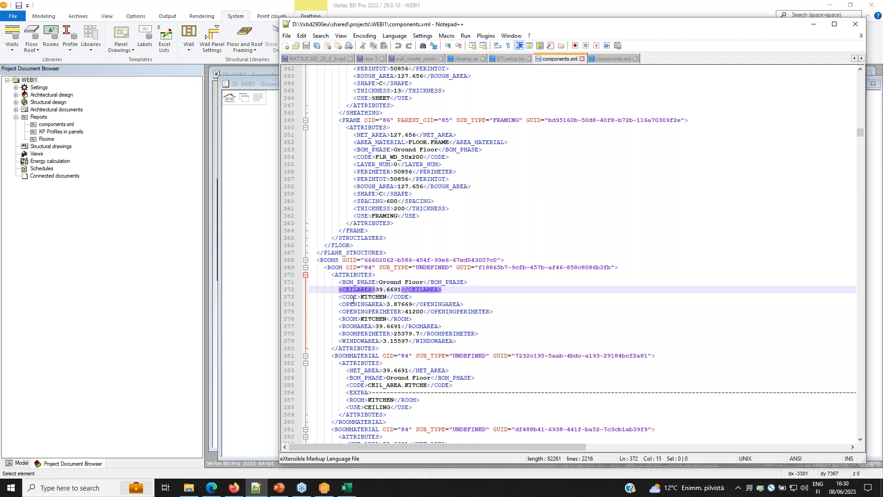
{"action": "left_click", "coordinate": [356, 296]}
{"action": "left_click", "coordinate": [358, 304]}
{"action": "left_click", "coordinate": [369, 312]}
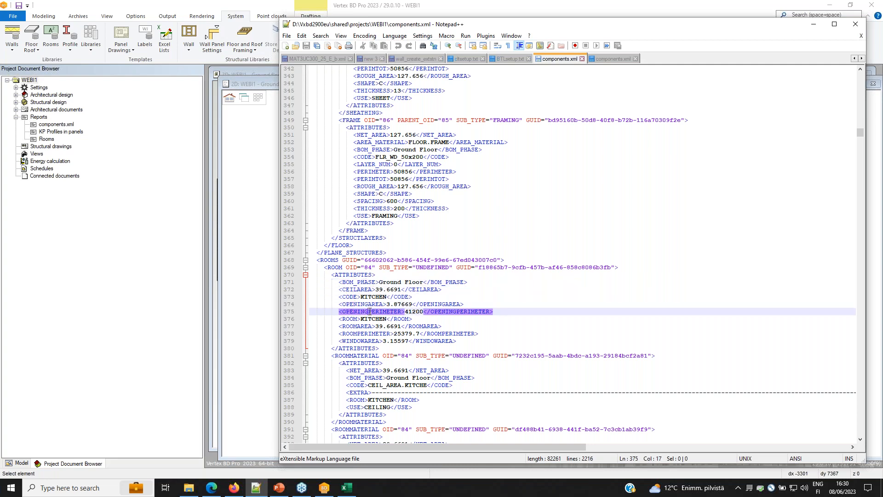
{"action": "left_click", "coordinate": [353, 318]}
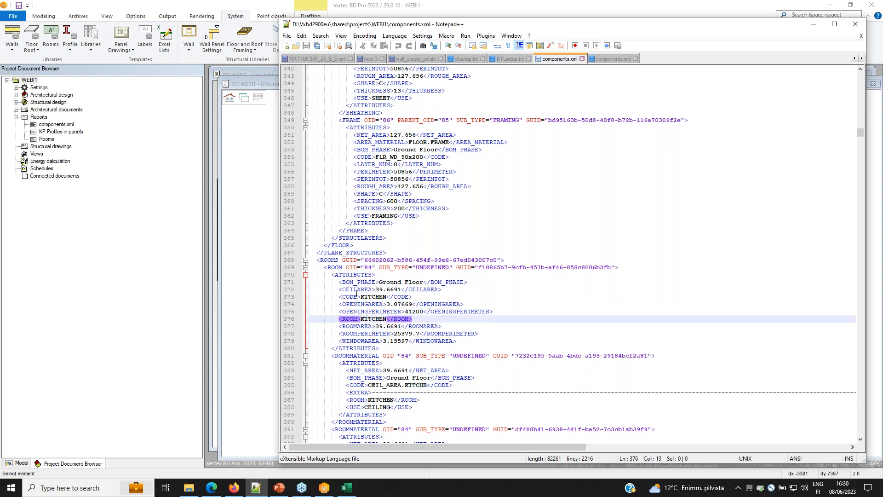
{"action": "left_click", "coordinate": [365, 326]}
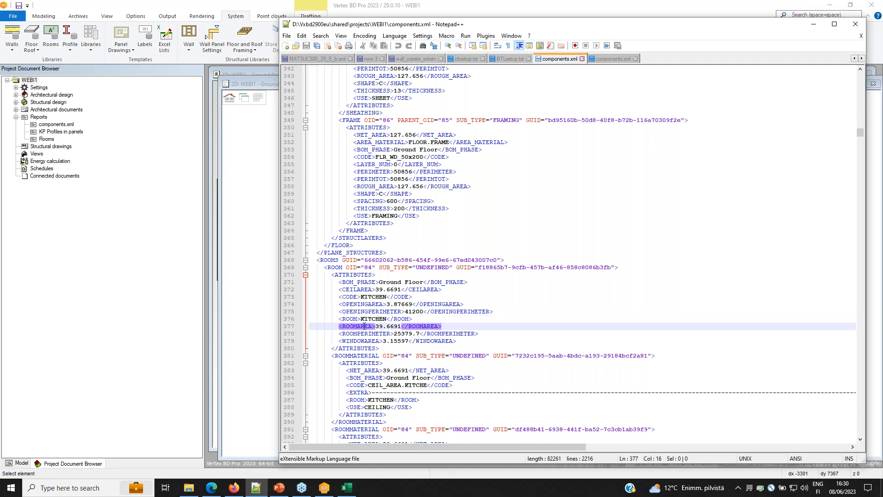
{"action": "left_click", "coordinate": [369, 334]}
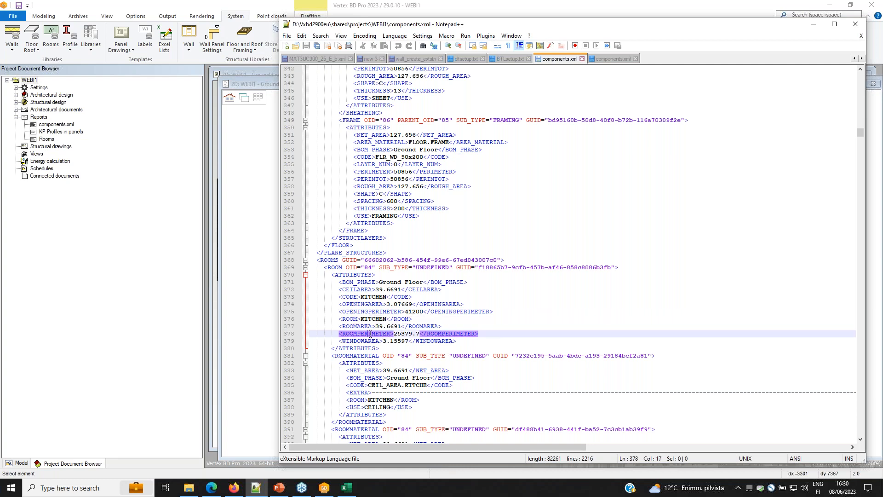
{"action": "left_click", "coordinate": [371, 341]}
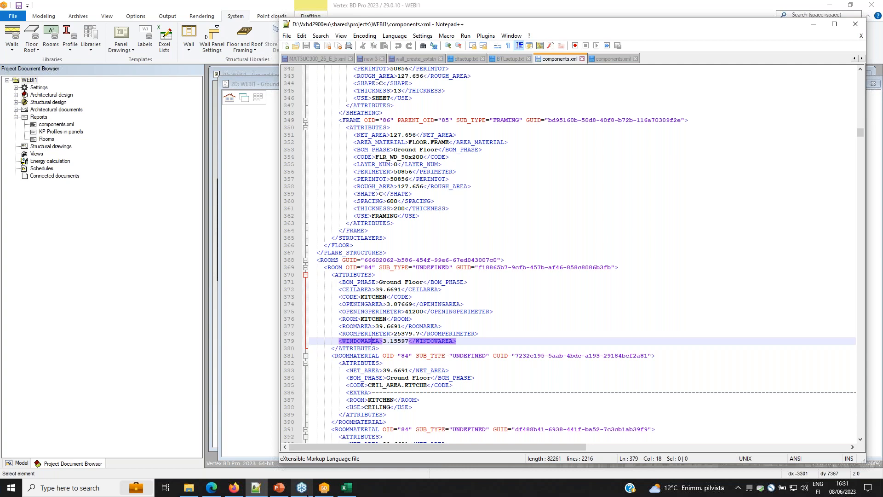
In rooms.xlsx, set the Order parameter in cell A7 to ROOMAREA, copying the attribute name from components.xml
{"action": "mouse_move", "coordinate": [345, 487]}
{"action": "left_click", "coordinate": [346, 488]}
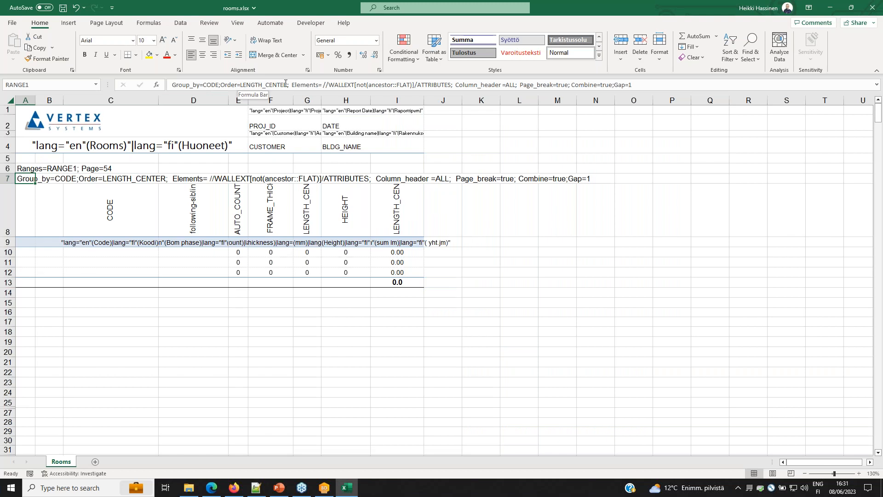
{"action": "type", "text": "=1"}
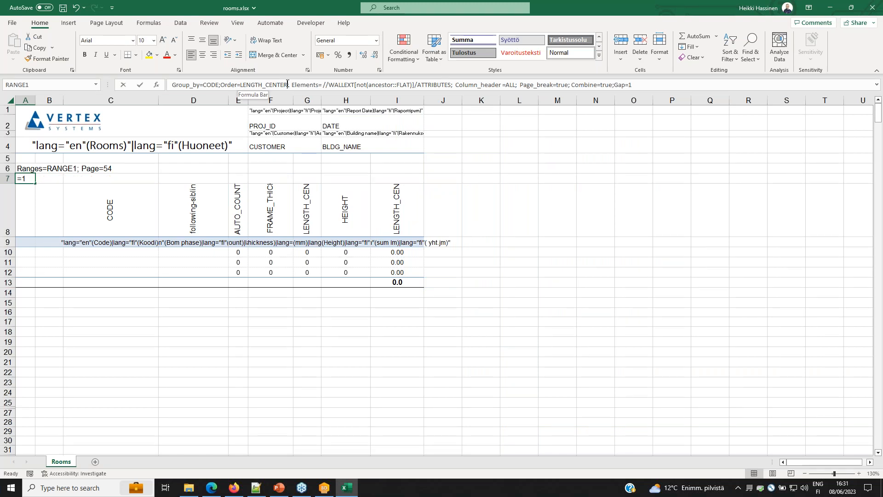
{"action": "left_click", "coordinate": [287, 83]}
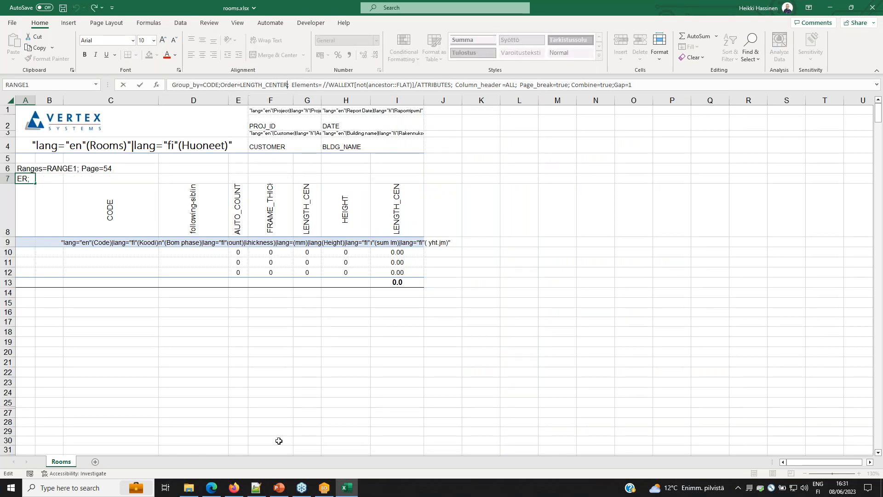
{"action": "mouse_move", "coordinate": [280, 491]}
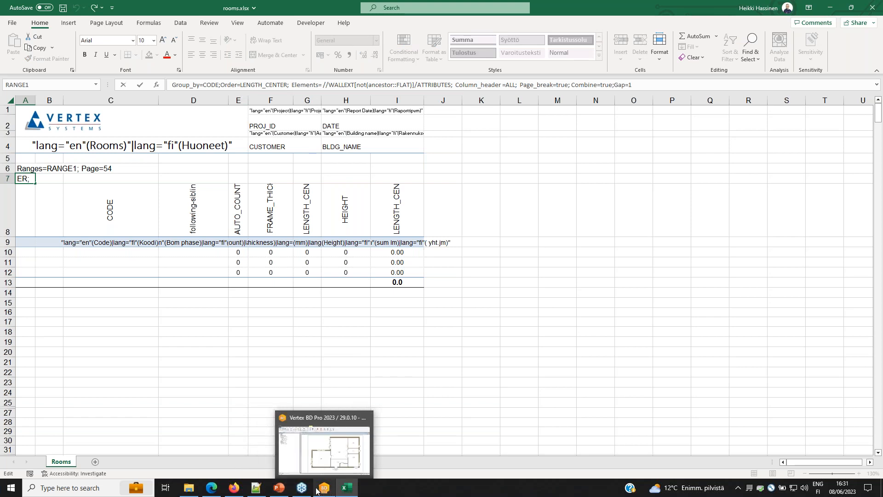
{"action": "left_click", "coordinate": [261, 466]}
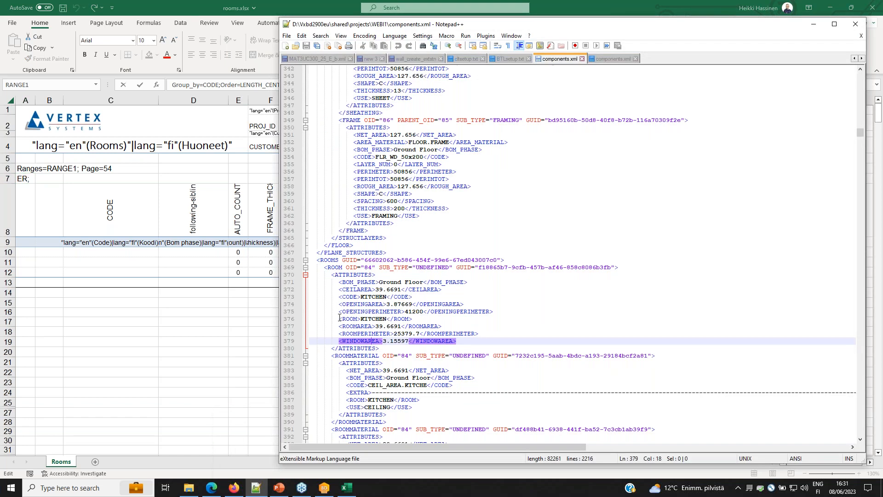
{"action": "double_click", "coordinate": [362, 326]}
{"action": "key", "text": "ctrl+c"}
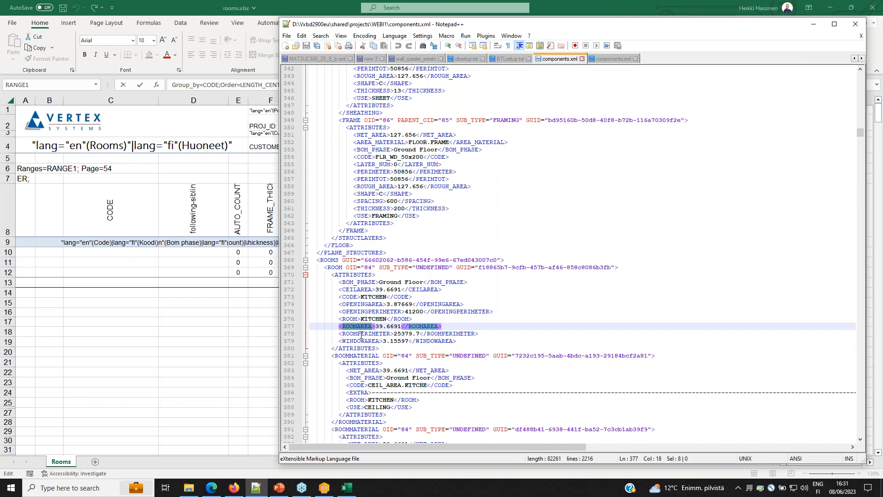
{"action": "left_click", "coordinate": [188, 11]}
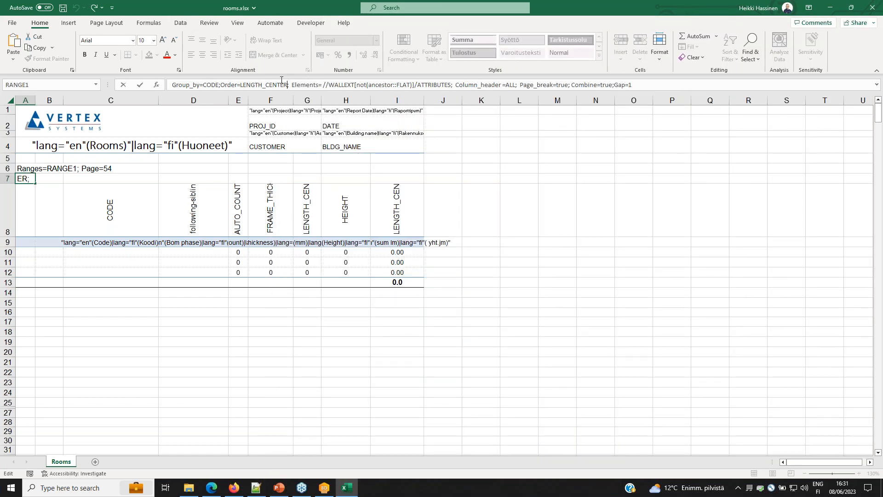
{"action": "left_click_drag", "start_coordinate": [287, 84], "coordinate": [238, 92]}
{"action": "key", "text": "ctrl+v"}
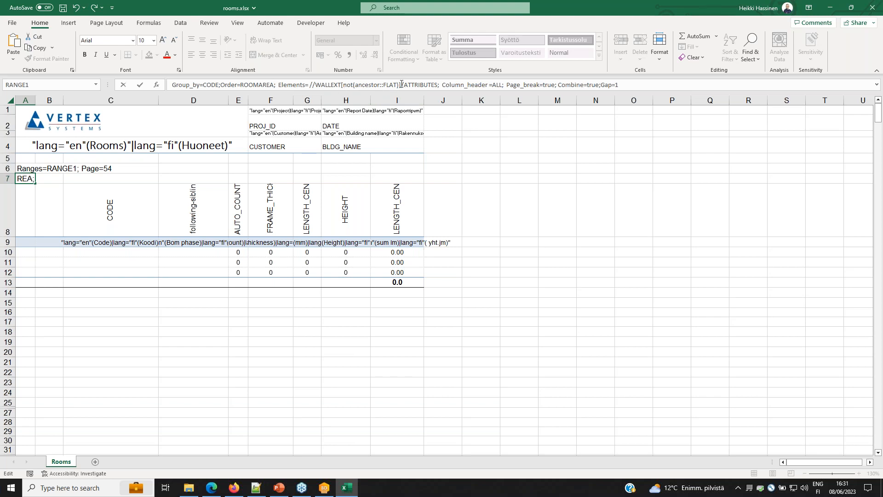
Replace the WALLEXT filter in cell A7 so the Elements path reads //ROOMS/ROOM/ATTRIBUTES, checking it against components.xml
{"action": "left_click_drag", "start_coordinate": [401, 84], "coordinate": [315, 85]}
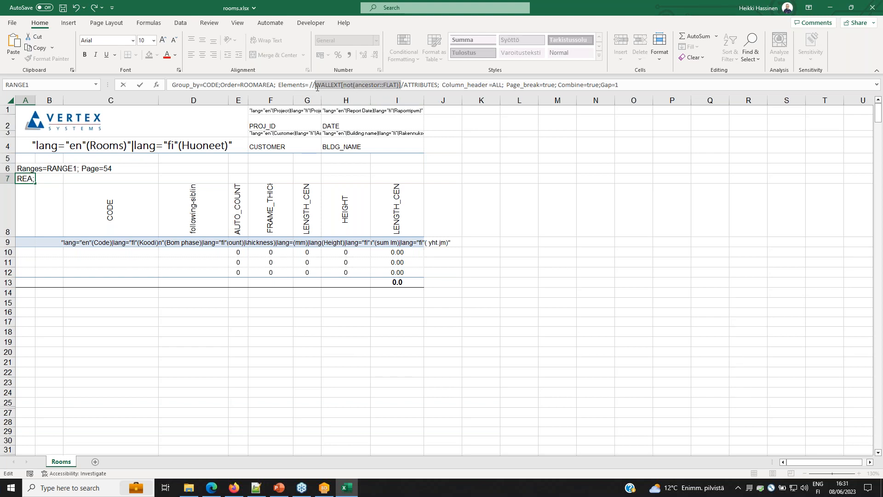
{"action": "type", "text": "ROOMS"}
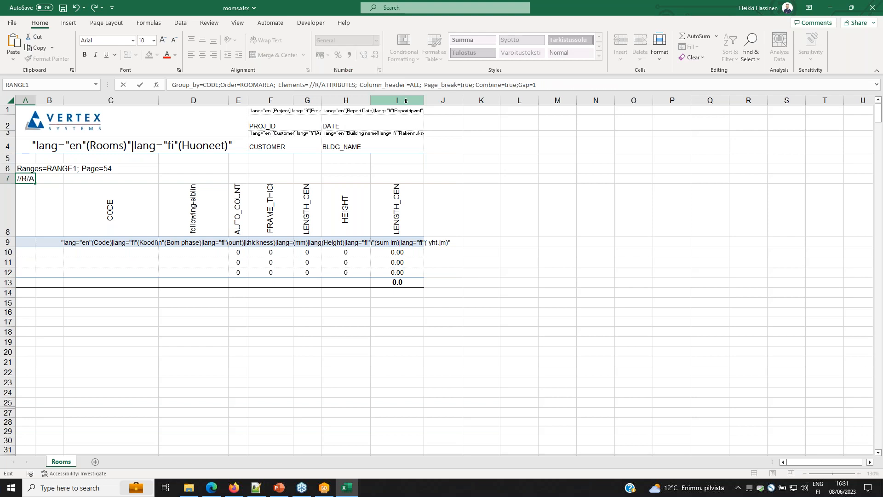
{"action": "type", "text": "/ROOM"}
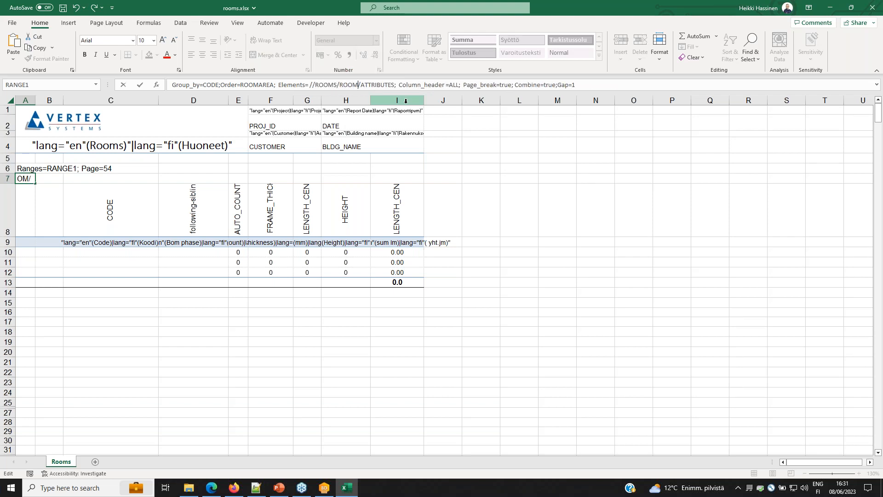
{"action": "left_click", "coordinate": [256, 489]}
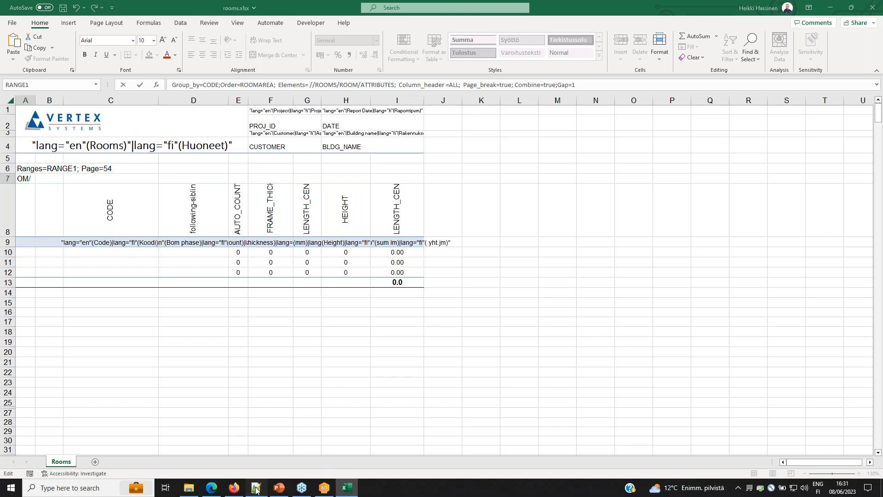
{"action": "left_click", "coordinate": [293, 4]}
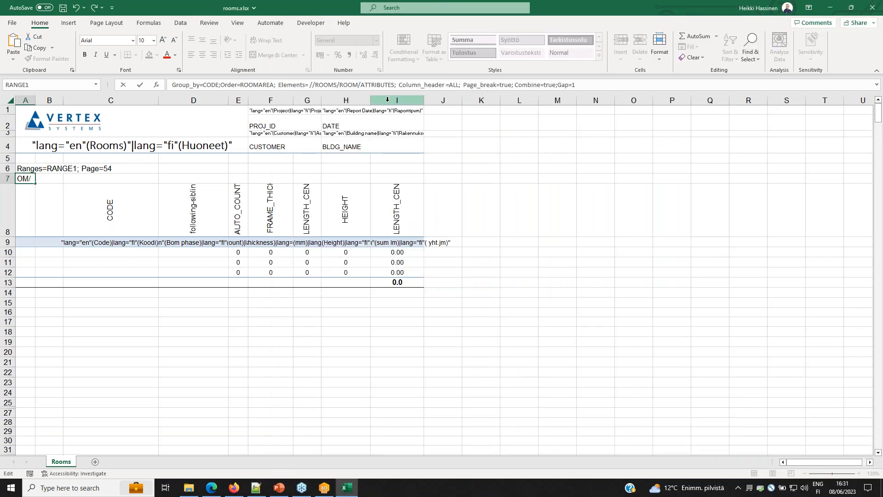
{"action": "left_click", "coordinate": [26, 188]}
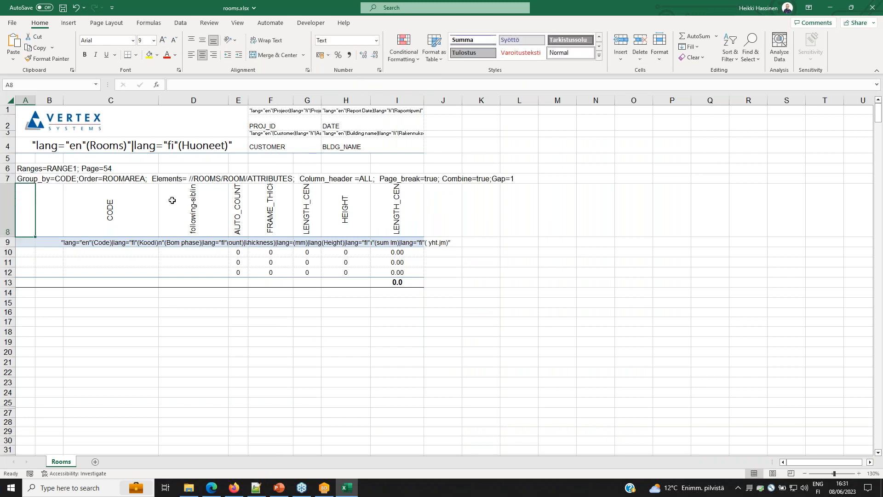
Shorten the attribute path in cell D8 to BOM_PHASE by removing the following-sibling::STRUCTLAYERS// prefix
{"action": "left_click", "coordinate": [121, 210]}
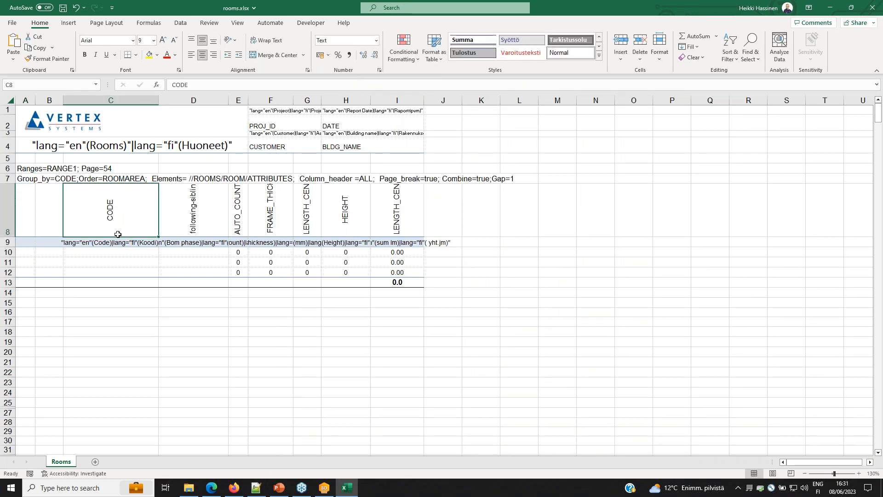
{"action": "left_click", "coordinate": [195, 215]}
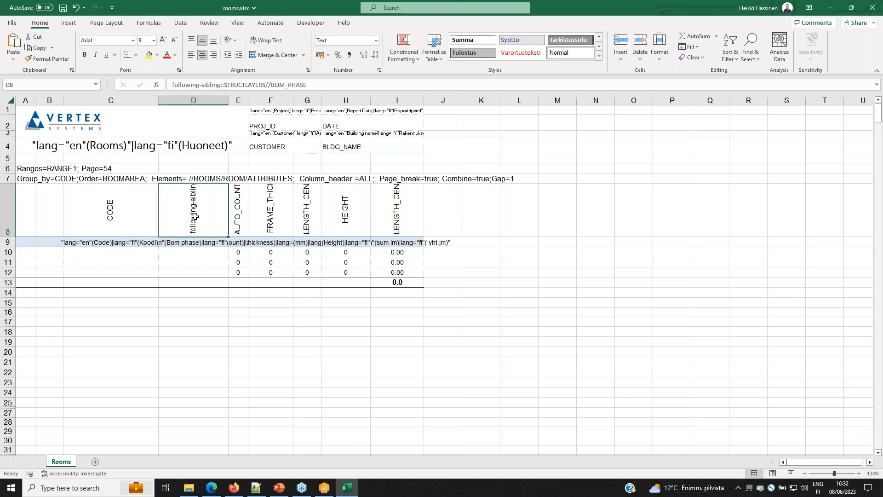
{"action": "left_click", "coordinate": [206, 243]}
{"action": "left_click", "coordinate": [198, 211]}
{"action": "left_click_drag", "start_coordinate": [273, 84], "coordinate": [172, 87]}
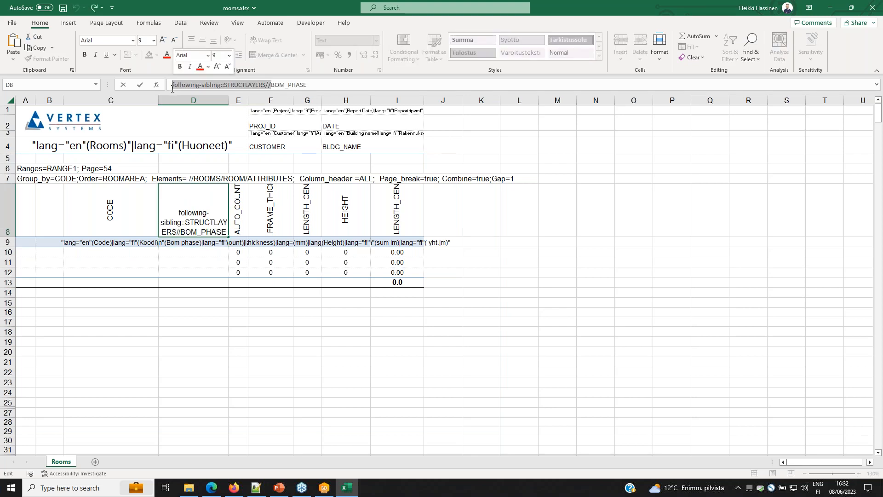
{"action": "key", "text": "BackSpace"}
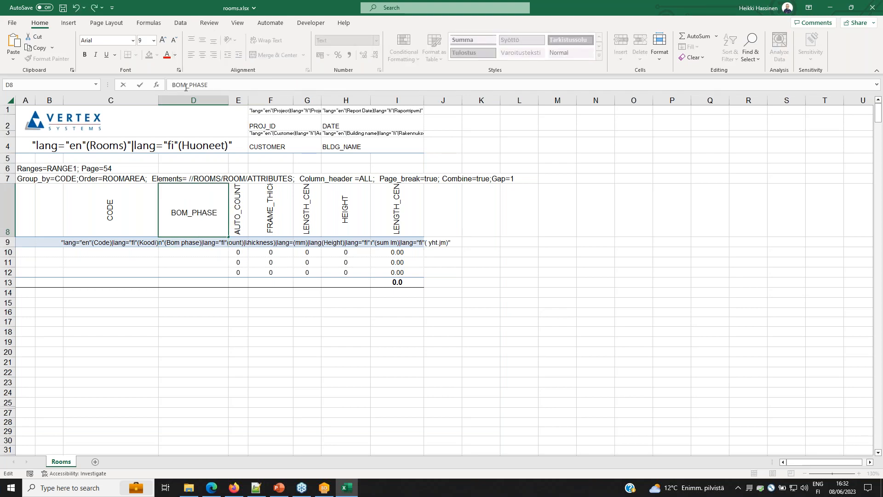
{"action": "left_click", "coordinate": [238, 218]}
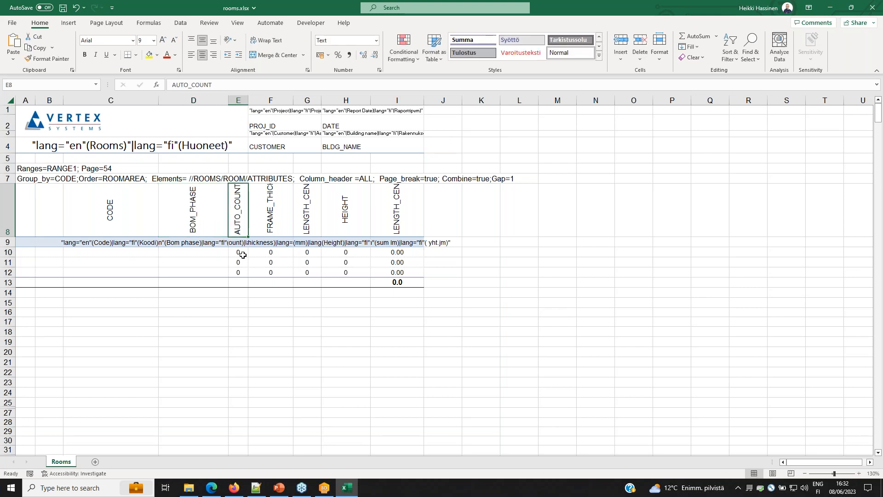
Clear the frame thickness column's attribute in F8, its header in F9 and the values in F10:F12
{"action": "left_click", "coordinate": [274, 212]}
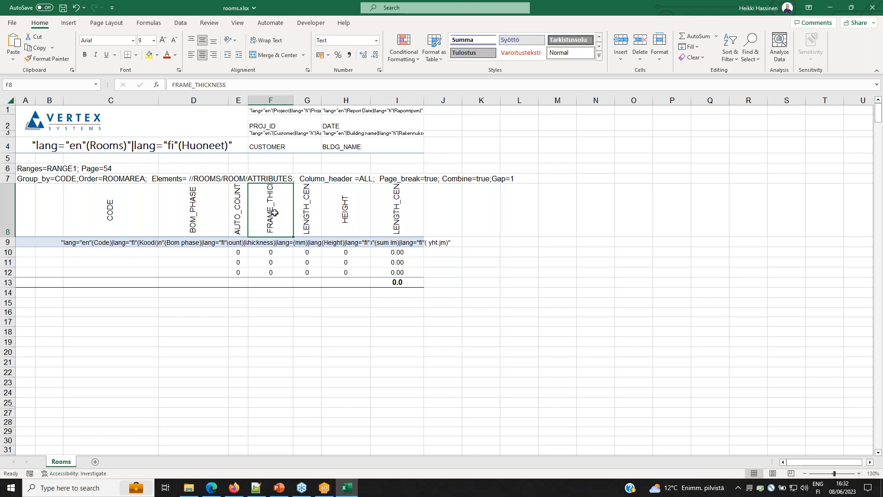
{"action": "key", "text": "Delete"}
{"action": "left_click", "coordinate": [275, 244]}
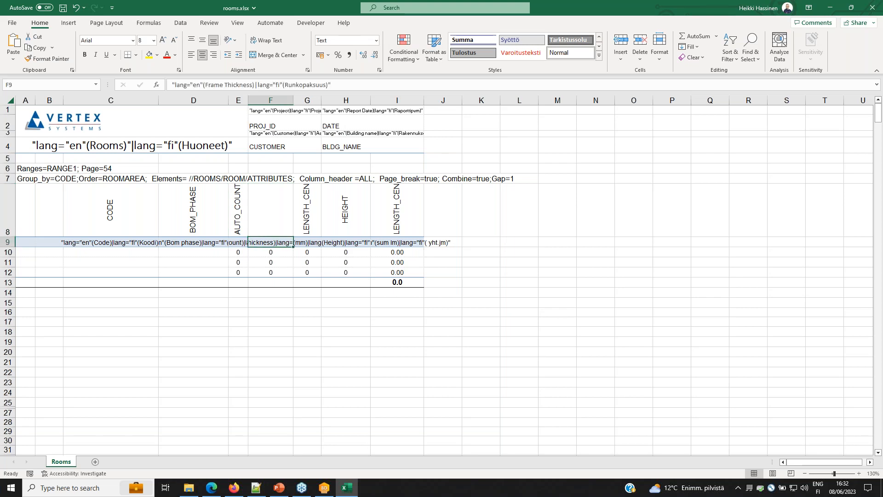
{"action": "left_click_drag", "start_coordinate": [270, 252], "coordinate": [272, 274]}
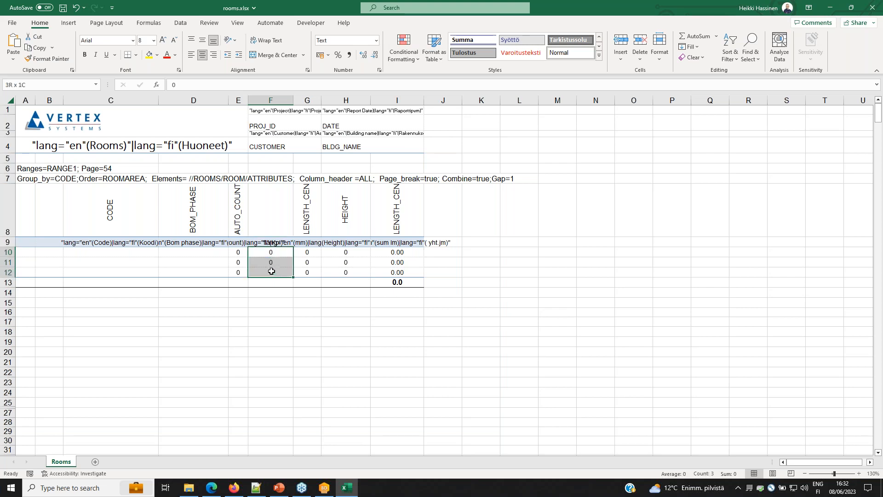
{"action": "key", "text": "Delete"}
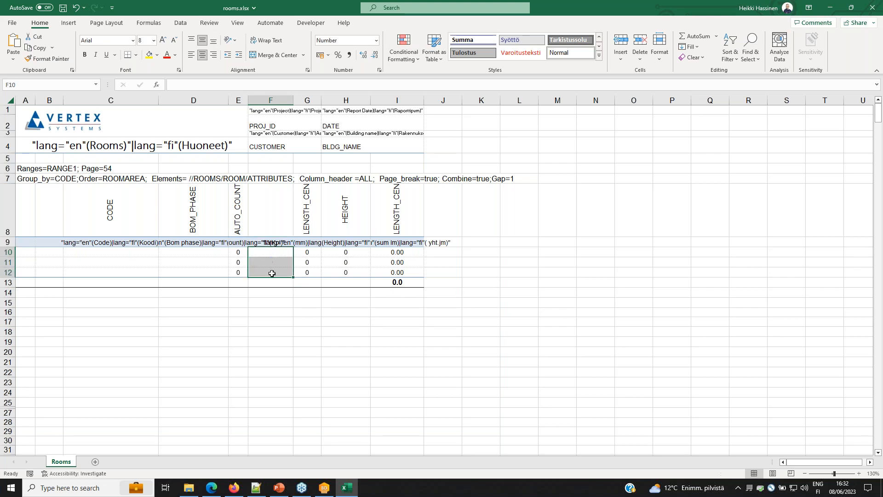
Replace the attribute in cell G8 with ROOMAREA, checking the name against components.xml
{"action": "left_click", "coordinate": [307, 211]}
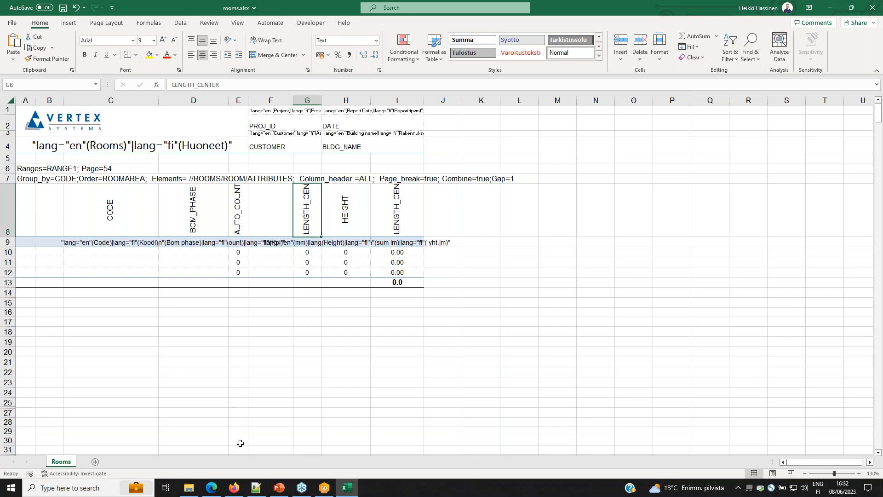
{"action": "mouse_move", "coordinate": [256, 488]}
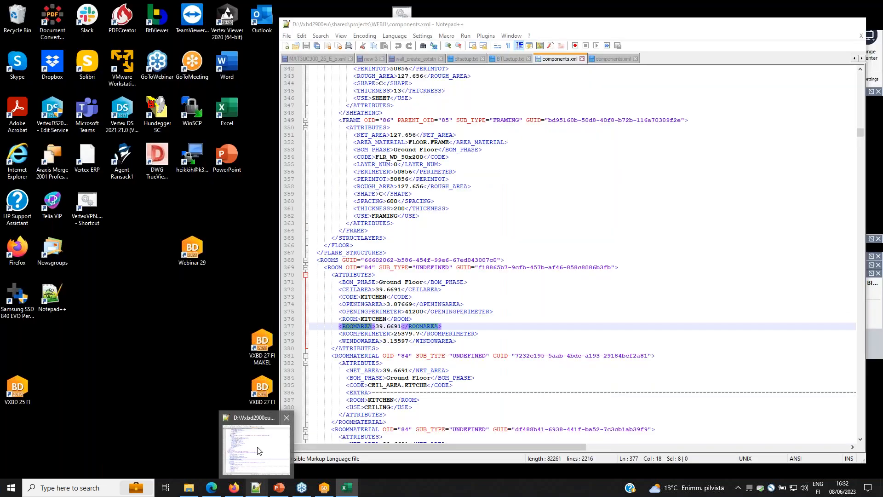
{"action": "left_click", "coordinate": [260, 450]}
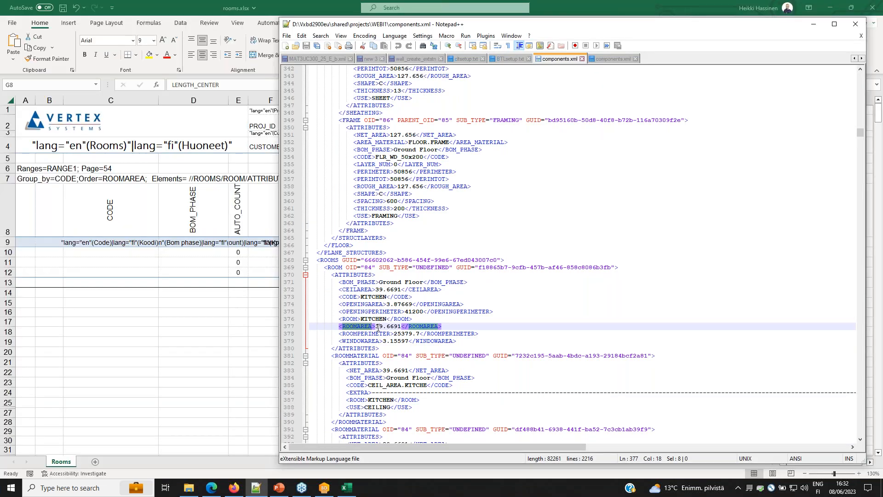
{"action": "left_click", "coordinate": [289, 9]}
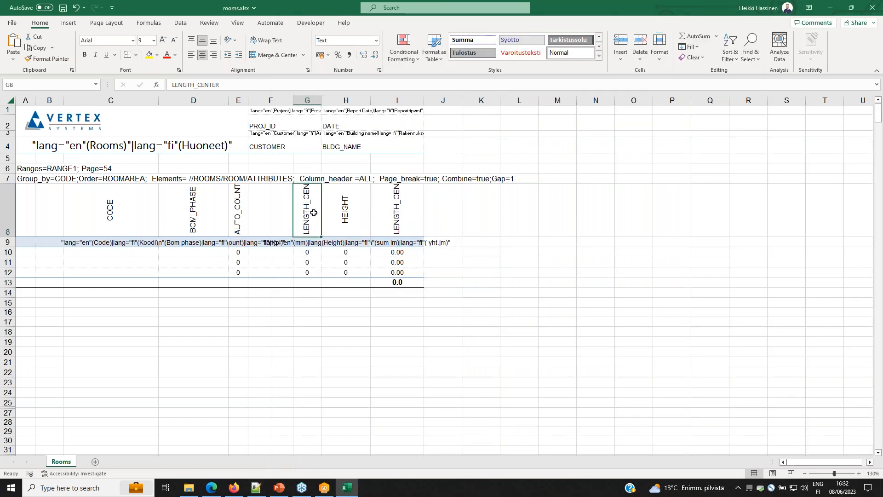
{"action": "key", "text": "ctrl+v"}
Change the column header in cell G9 to Area for English and Ala for Finnish
{"action": "left_click", "coordinate": [309, 244]}
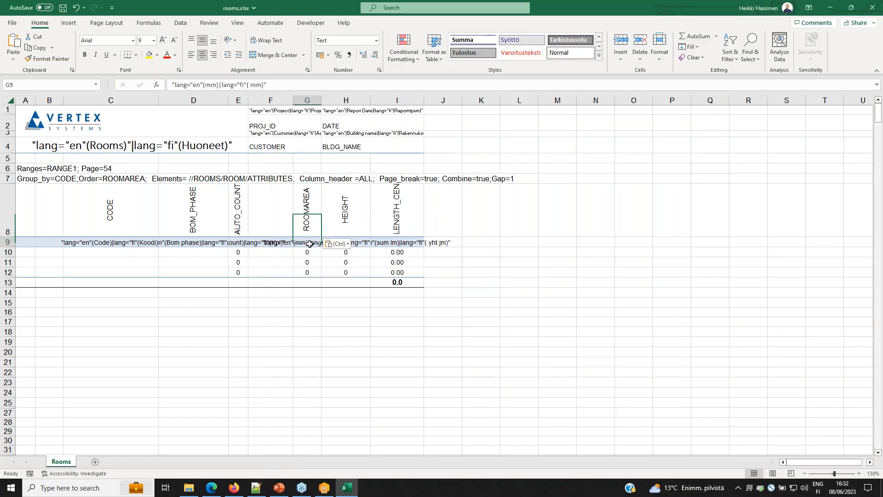
{"action": "left_click", "coordinate": [218, 85]}
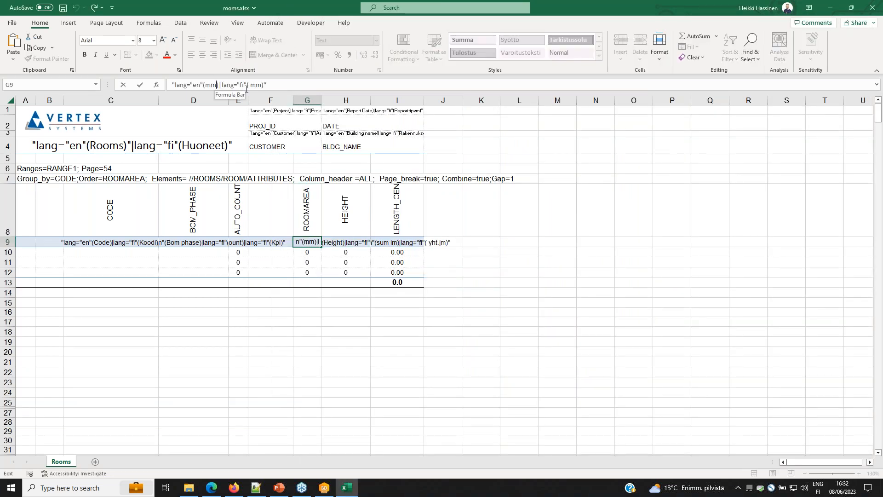
{"action": "key", "text": "BackSpace"}
{"action": "key", "text": "BackSpace"}
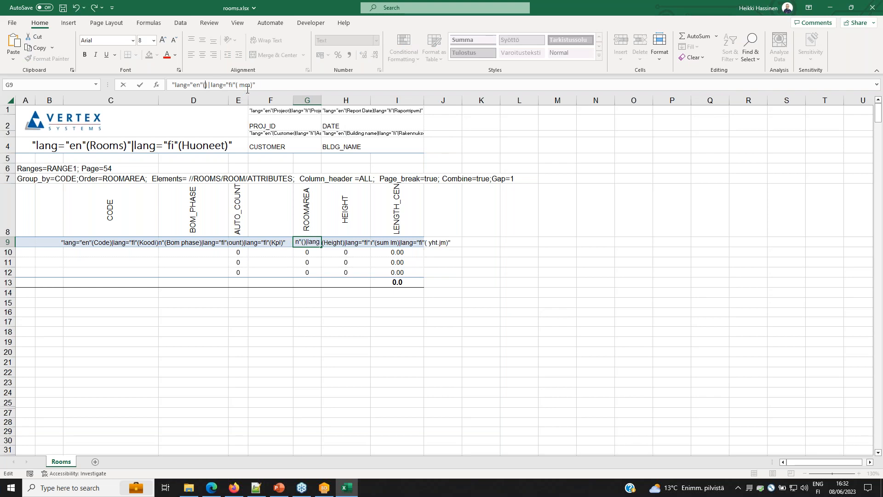
{"action": "type", "text": "Area"}
{"action": "left_click", "coordinate": [262, 85]}
{"action": "key", "text": "BackSpace"}
{"action": "key", "text": "BackSpace"}
{"action": "type", "text": "Ala"}
Clear the height column's attribute in H8, its header in H9 and the values in H10:H12
{"action": "left_click", "coordinate": [344, 208]}
{"action": "key", "text": "Delete"}
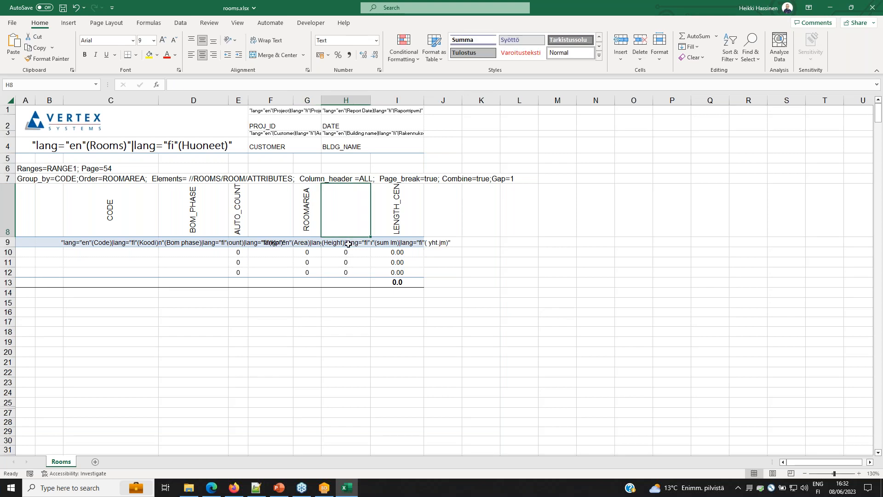
{"action": "left_click", "coordinate": [348, 243]}
{"action": "left_click_drag", "start_coordinate": [349, 254], "coordinate": [350, 271]}
{"action": "key", "text": "Delete"}
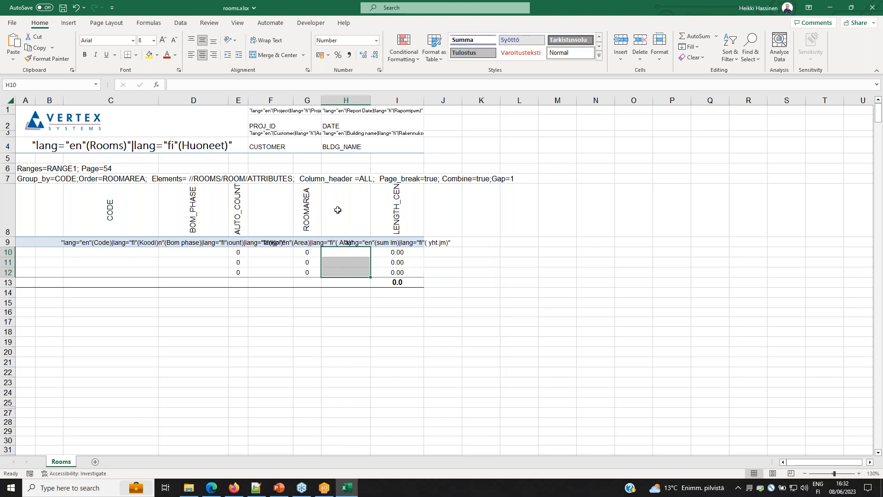
Clear the length attribute in I8 and change the header in I9 to "sum area" for English and "yht.ala" for Finnish
{"action": "left_click", "coordinate": [398, 203]}
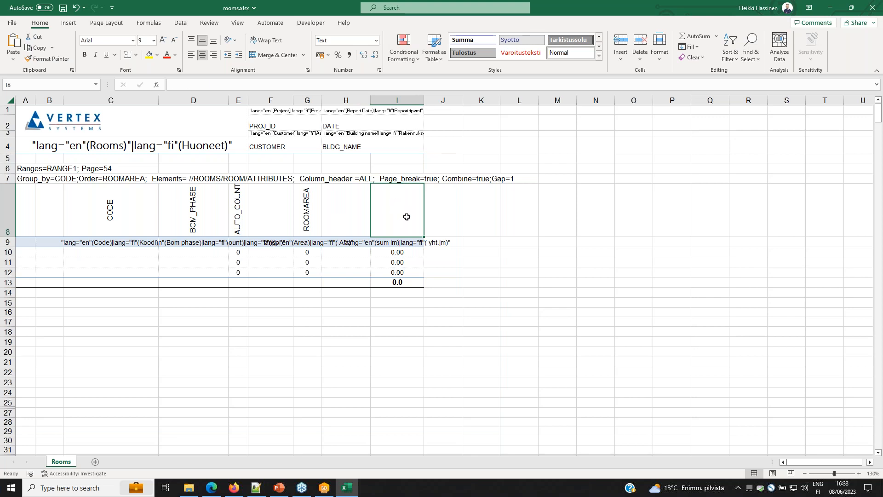
{"action": "left_click", "coordinate": [405, 241]}
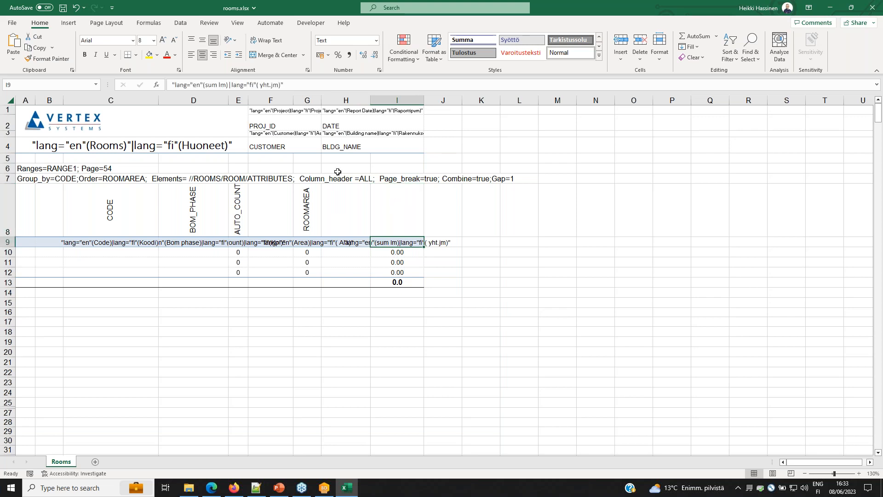
{"action": "double_click", "coordinate": [222, 85]}
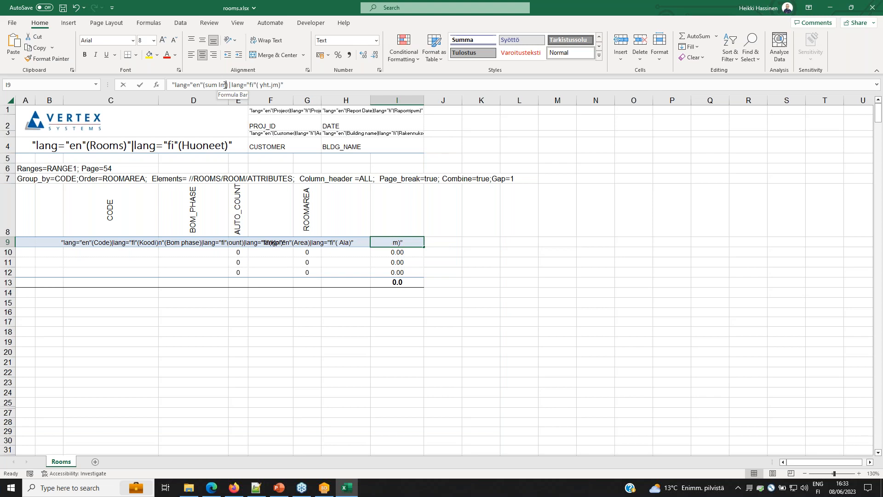
{"action": "type", "text": "area"}
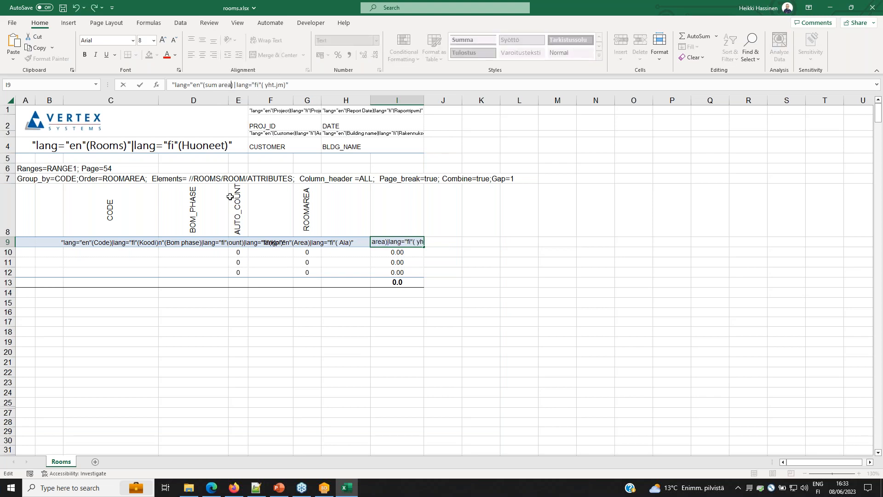
{"action": "left_click", "coordinate": [283, 84]}
{"action": "type", "text": ")"}
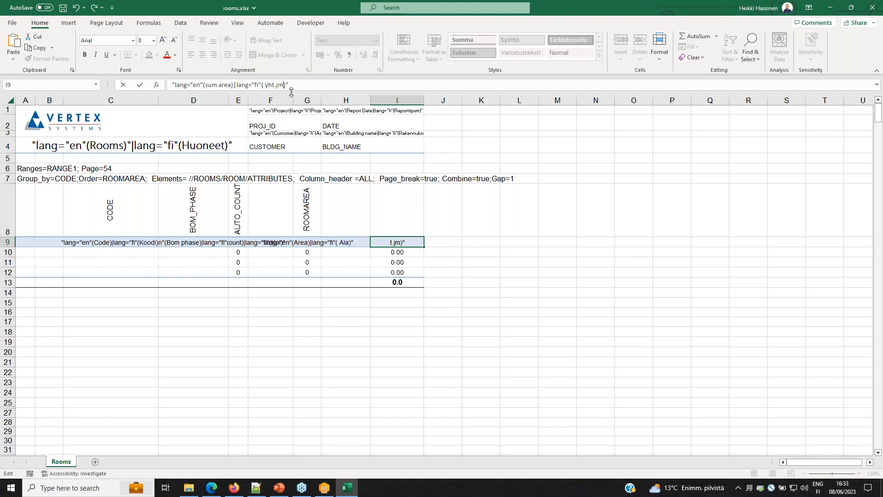
{"action": "key", "text": "BackSpace"}
{"action": "key", "text": "BackSpace"}
{"action": "type", "text": "ala"}
Remove the division by 1000 from the sum area formulas in I10:I12, and save and close rooms.xlsx
{"action": "left_click", "coordinate": [382, 253]}
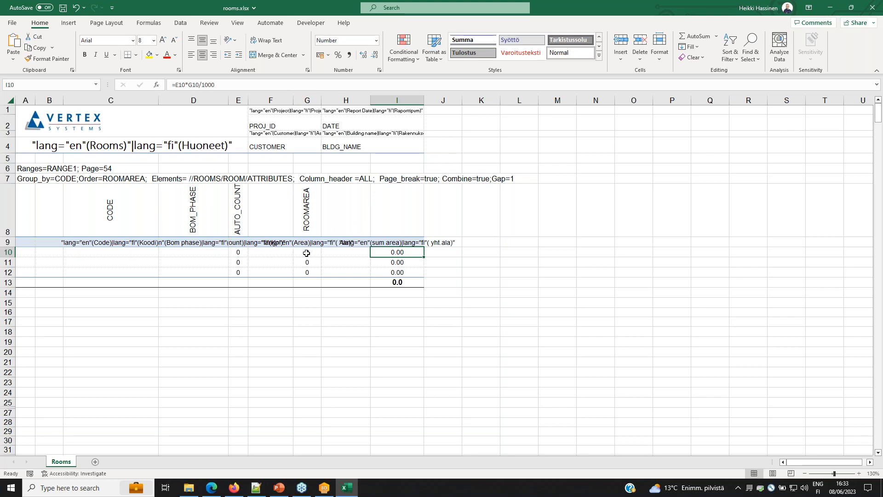
{"action": "left_click_drag", "start_coordinate": [235, 84], "coordinate": [200, 85]}
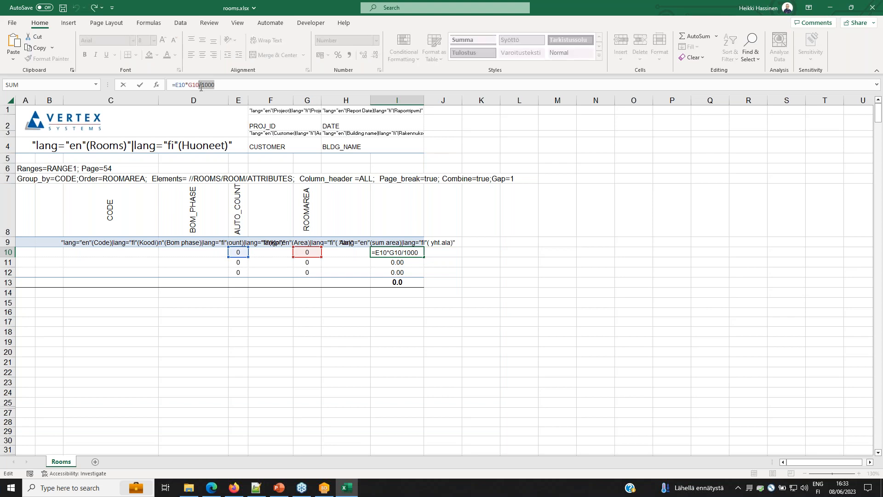
{"action": "key", "text": "BackSpace"}
{"action": "key", "text": "Return"}
{"action": "left_click_drag", "start_coordinate": [216, 84], "coordinate": [201, 85]}
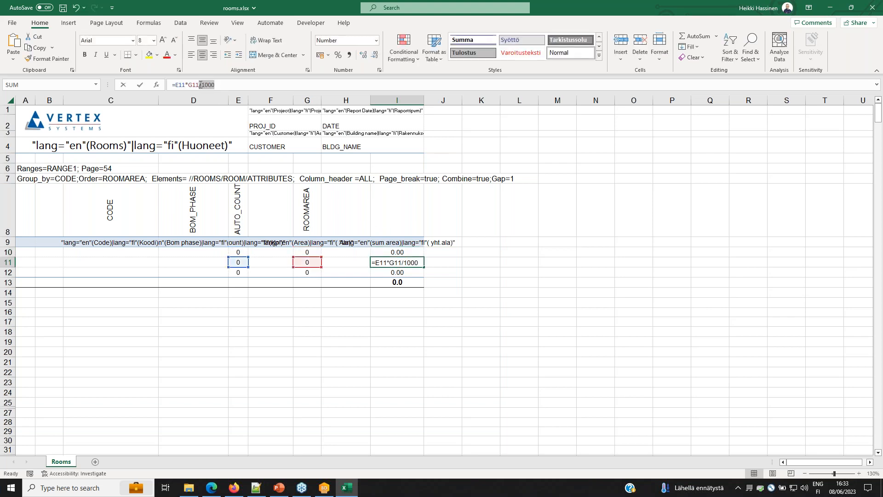
{"action": "key", "text": "BackSpace"}
{"action": "key", "text": "Return"}
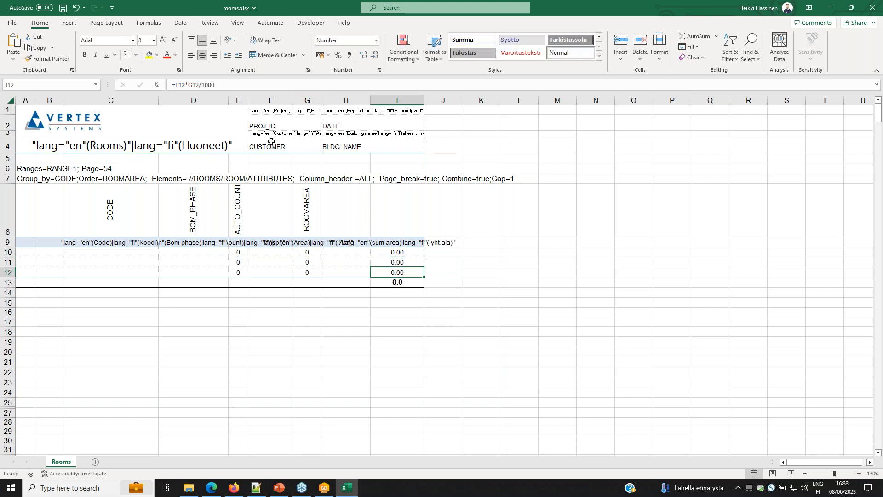
{"action": "left_click_drag", "start_coordinate": [215, 85], "coordinate": [201, 87]}
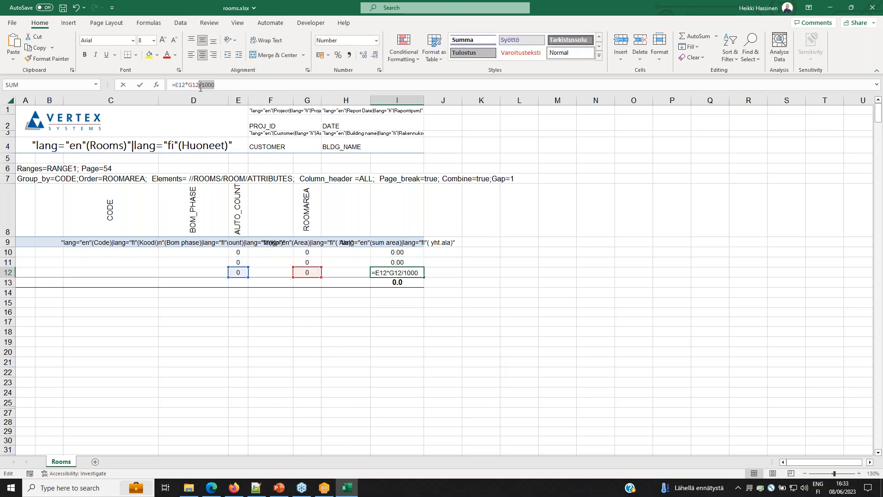
{"action": "key", "text": "BackSpace"}
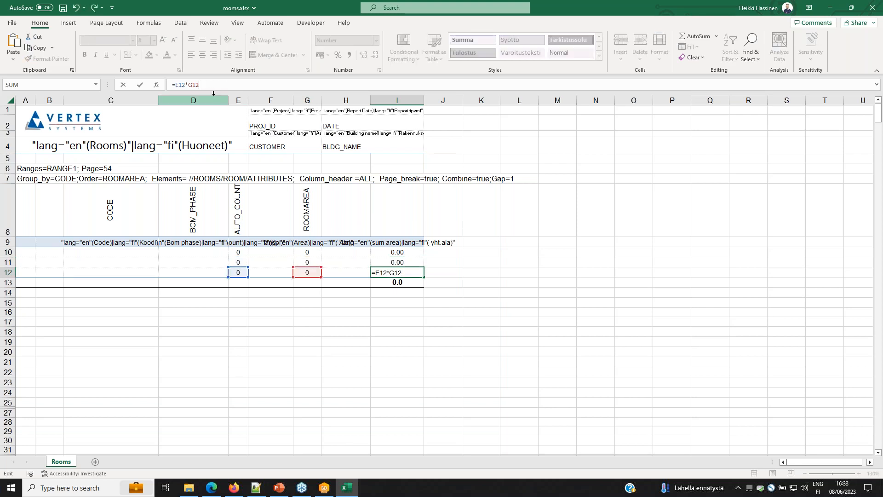
{"action": "left_click", "coordinate": [31, 160]}
{"action": "left_click", "coordinate": [63, 11]}
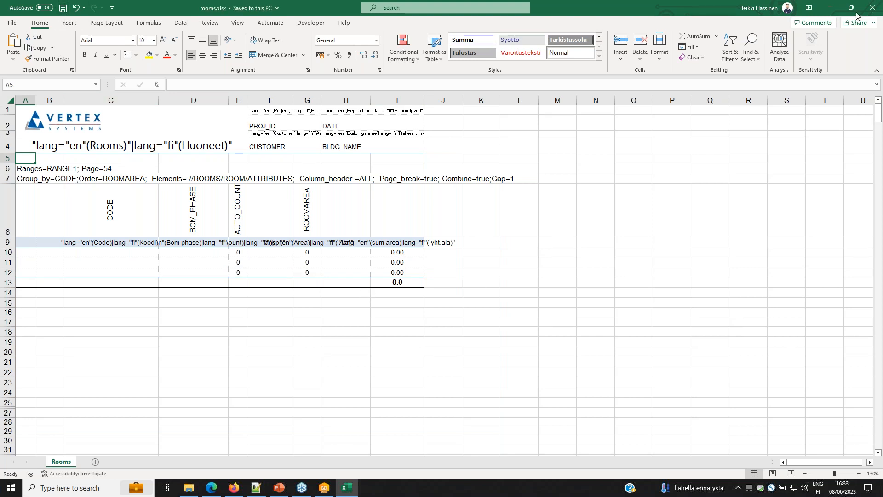
{"action": "left_click", "coordinate": [873, 8]}
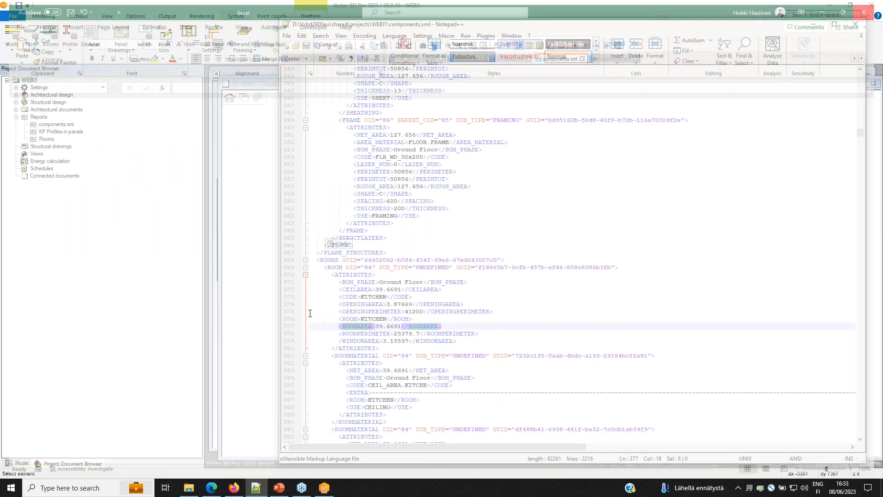
Switch to Vertex BD, generate the Excel list from the Rooms template under Own_reports Architectural, and select the resulting report's title cell
{"action": "left_click", "coordinate": [210, 3]}
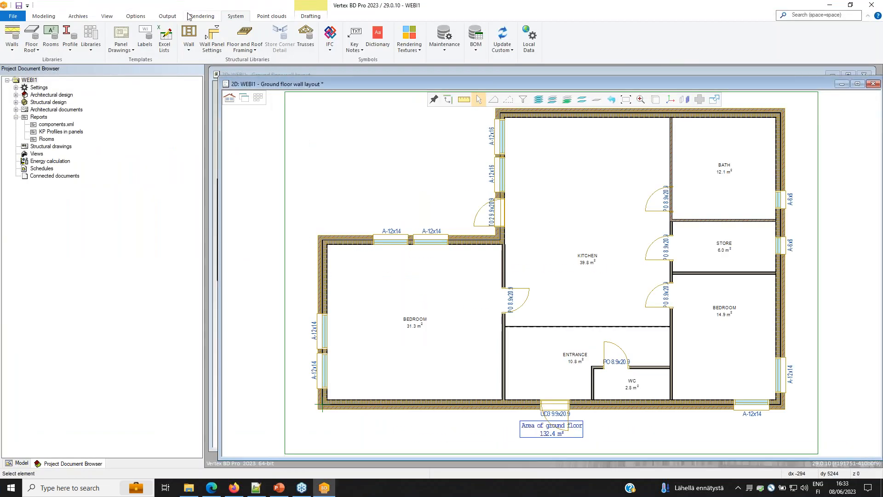
{"action": "left_click", "coordinate": [168, 17]}
{"action": "left_click", "coordinate": [9, 50]}
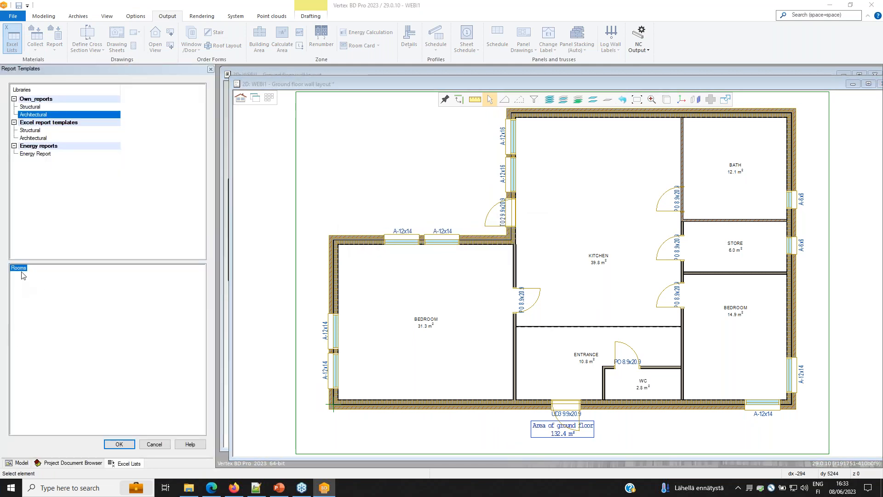
{"action": "left_click", "coordinate": [130, 446]}
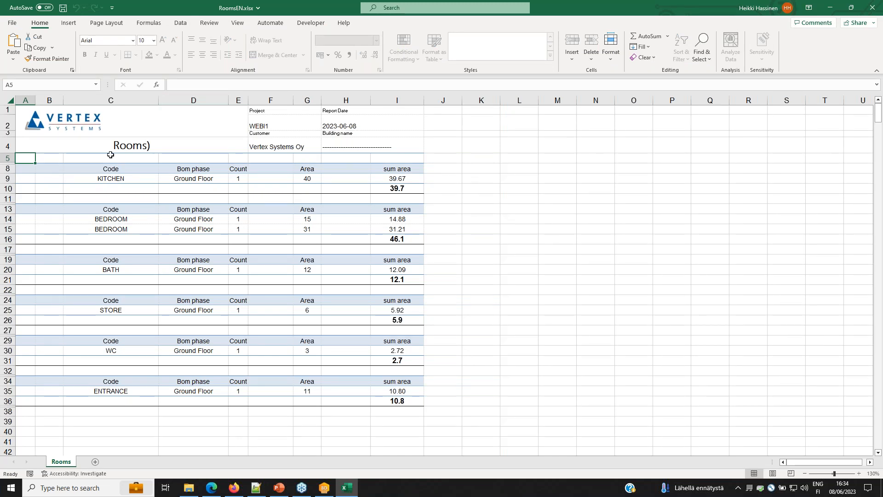
{"action": "left_click", "coordinate": [148, 146]}
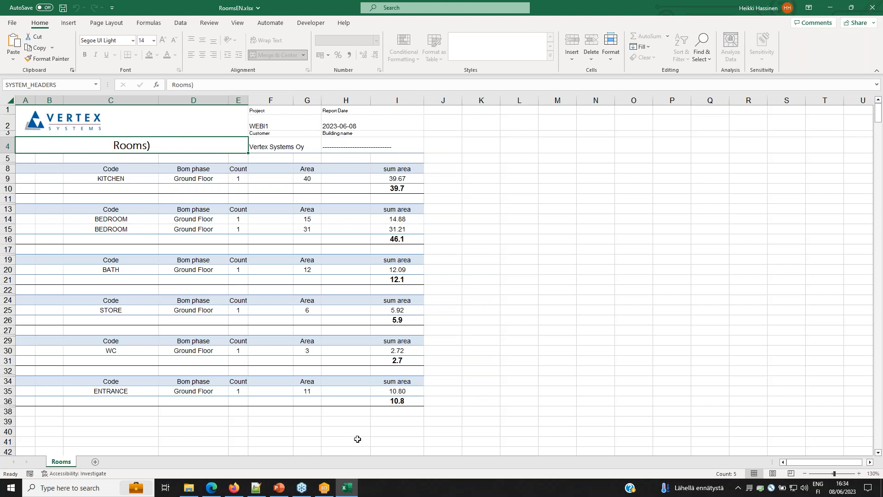
Switch to Firefox and examine the Excel template report documentation on sheet, data, column, row, group header and group summary ranges
{"action": "left_click", "coordinate": [234, 488]}
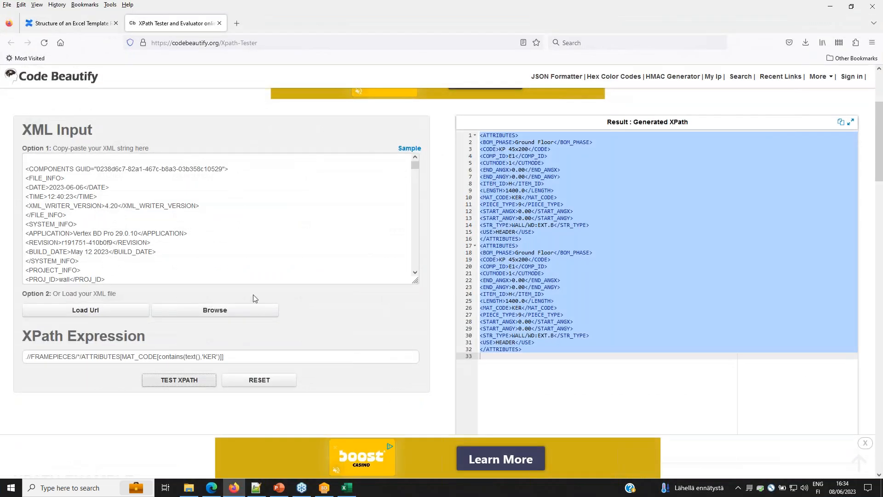
{"action": "left_click", "coordinate": [99, 23]}
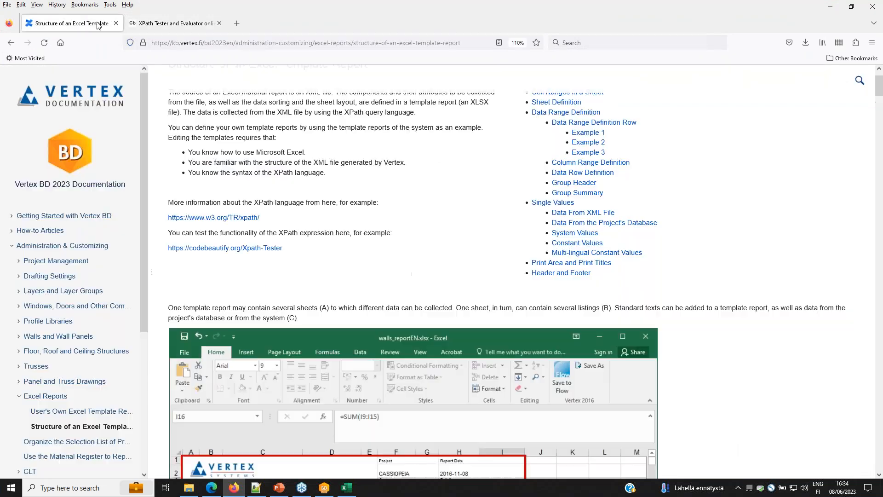
{"action": "scroll", "coordinate": [515, 275], "scroll_direction": "down", "scroll_amount": 15}
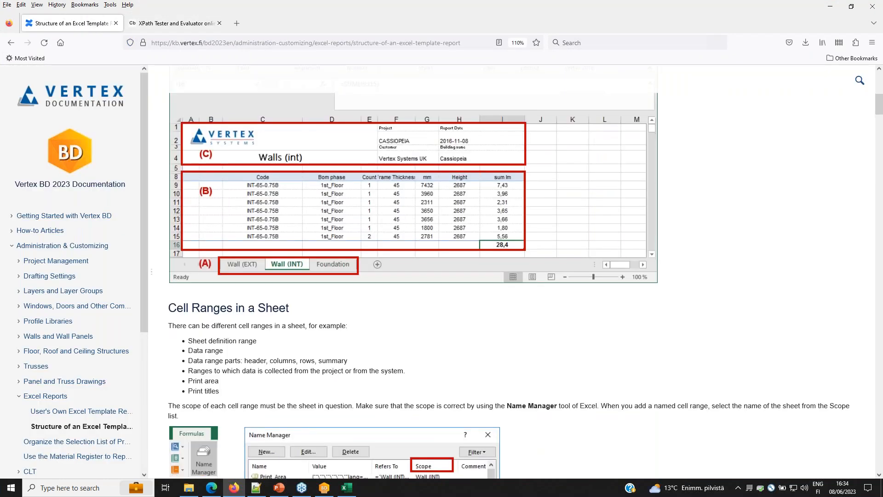
{"action": "scroll", "coordinate": [515, 274], "scroll_direction": "down", "scroll_amount": 8}
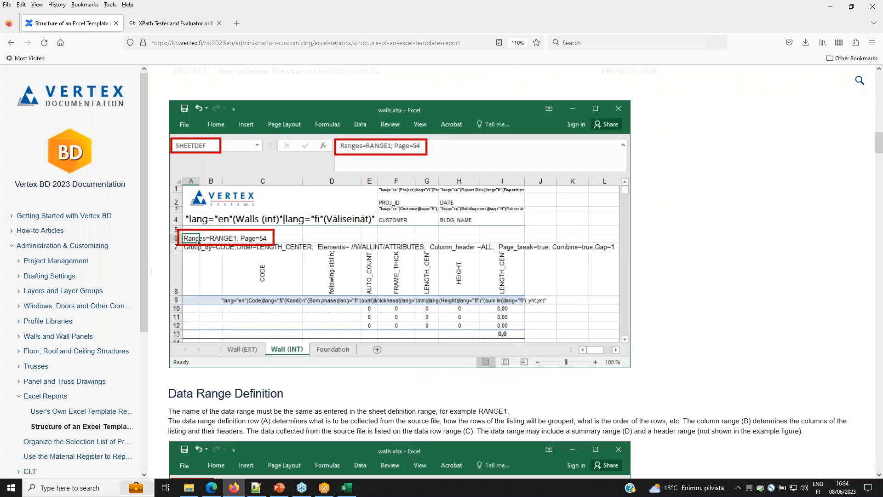
{"action": "scroll", "coordinate": [399, 271], "scroll_direction": "down", "scroll_amount": 8}
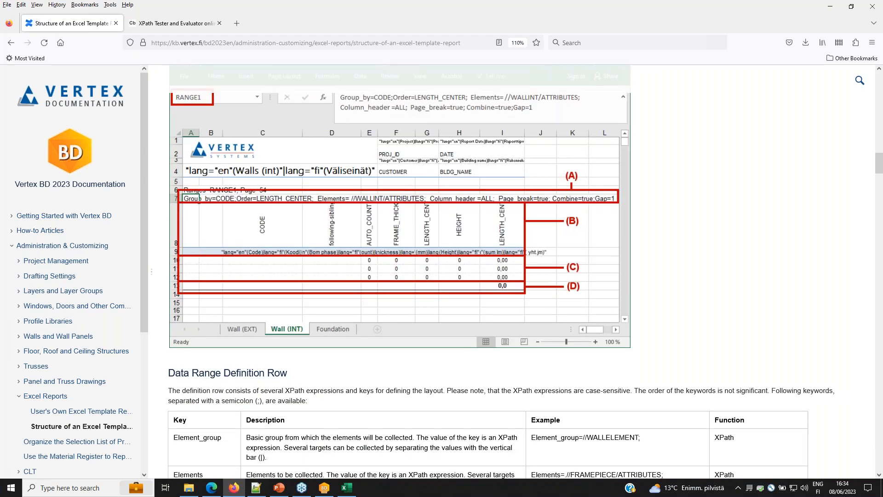
{"action": "scroll", "coordinate": [501, 271], "scroll_direction": "down", "scroll_amount": 15}
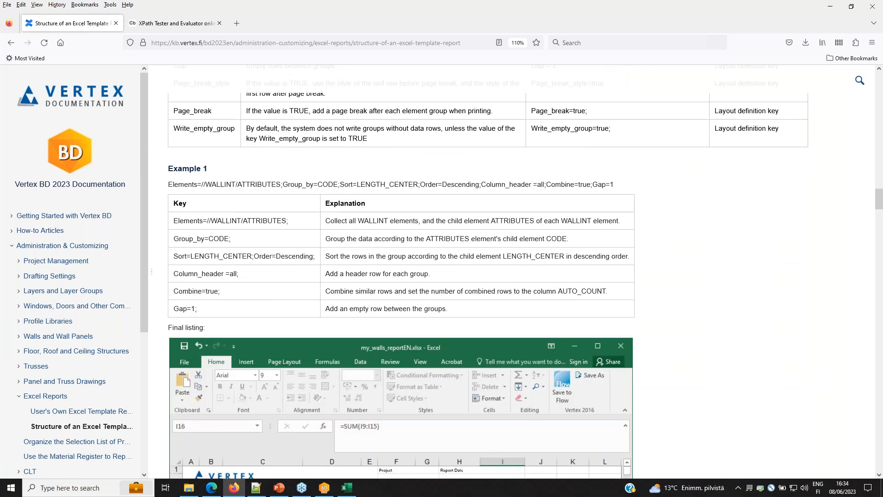
{"action": "scroll", "coordinate": [524, 274], "scroll_direction": "down", "scroll_amount": 10}
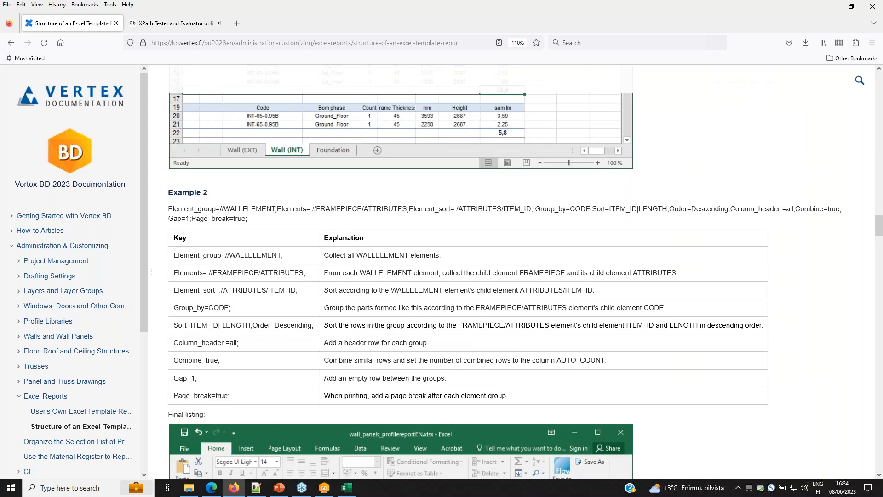
{"action": "scroll", "coordinate": [504, 274], "scroll_direction": "down", "scroll_amount": 10}
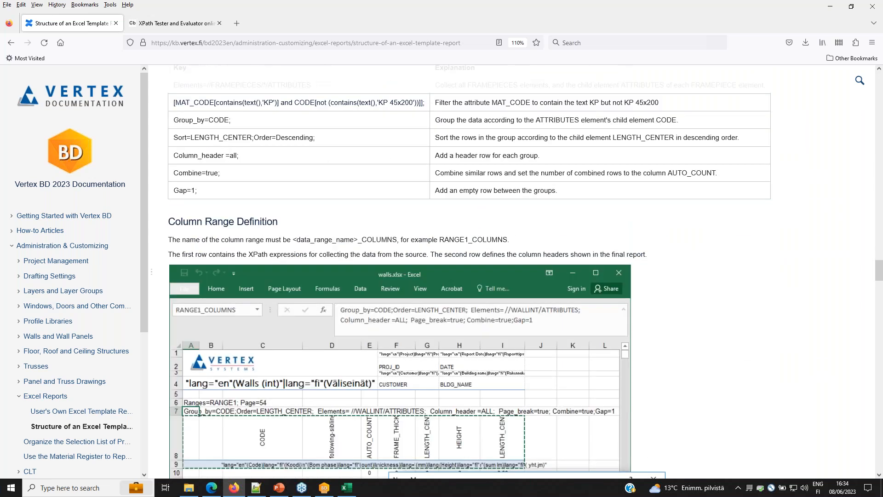
{"action": "scroll", "coordinate": [425, 247], "scroll_direction": "down", "scroll_amount": 6}
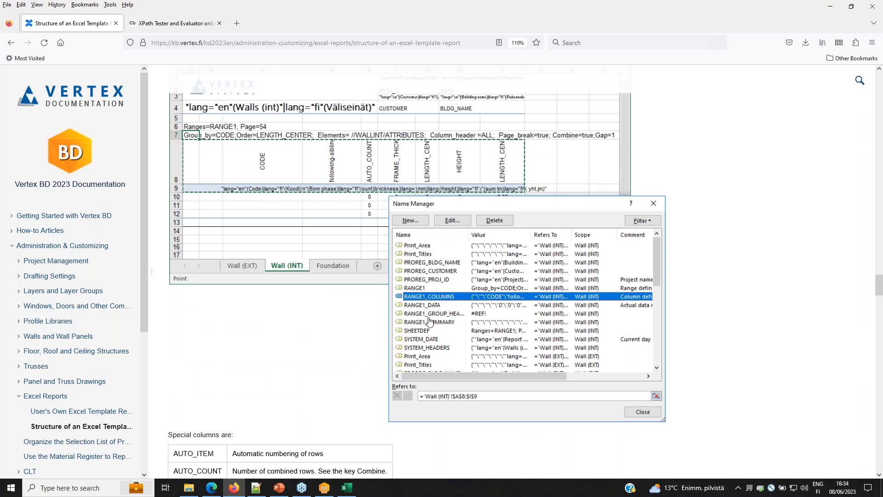
{"action": "scroll", "coordinate": [429, 321], "scroll_direction": "down", "scroll_amount": 5}
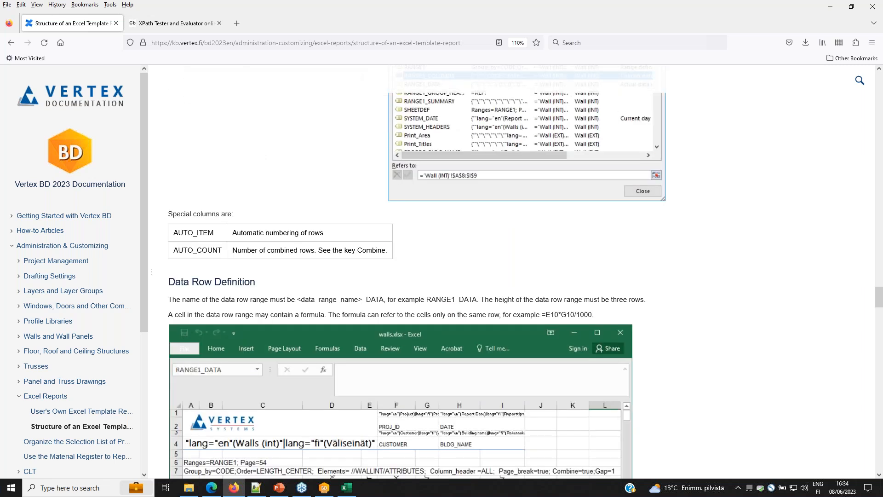
{"action": "scroll", "coordinate": [428, 276], "scroll_direction": "down", "scroll_amount": 10}
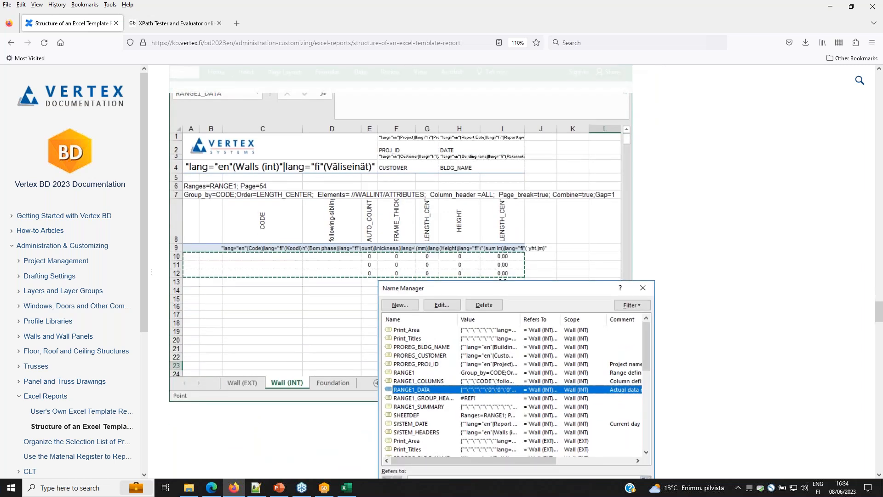
{"action": "scroll", "coordinate": [331, 313], "scroll_direction": "down", "scroll_amount": 5}
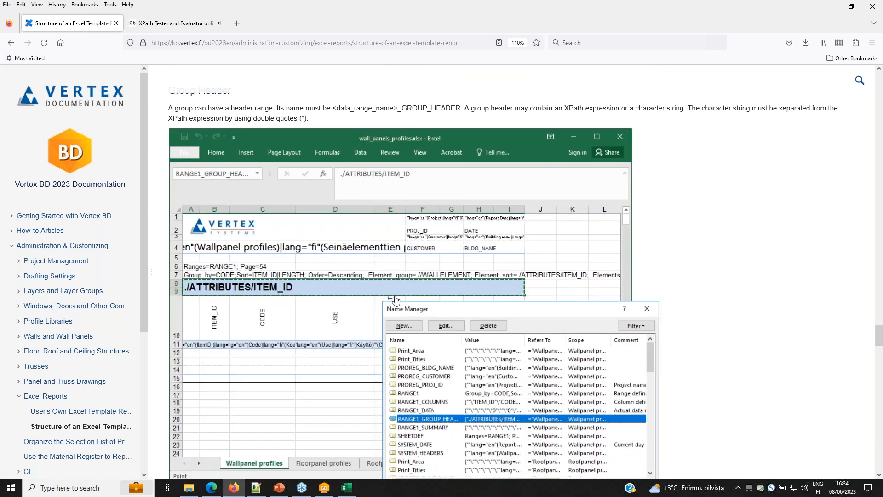
{"action": "scroll", "coordinate": [395, 299], "scroll_direction": "down", "scroll_amount": 8}
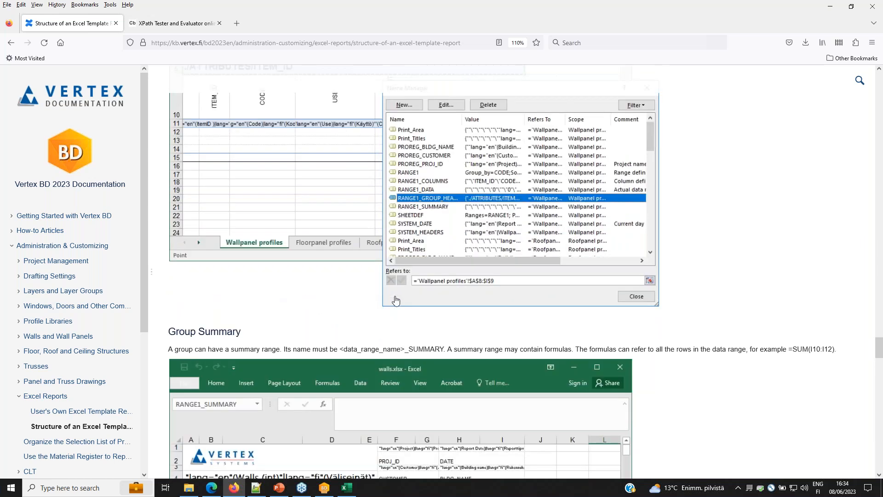
{"action": "scroll", "coordinate": [395, 300], "scroll_direction": "down", "scroll_amount": 3}
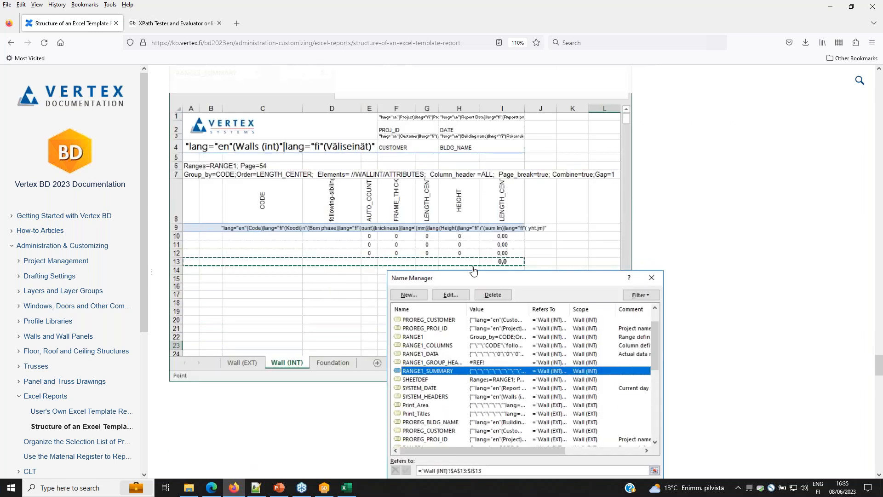
Examine the documentation sections on single values, system values, constant and multi-lingual values, and print area and print titles
{"action": "scroll", "coordinate": [488, 374], "scroll_direction": "down", "scroll_amount": 7}
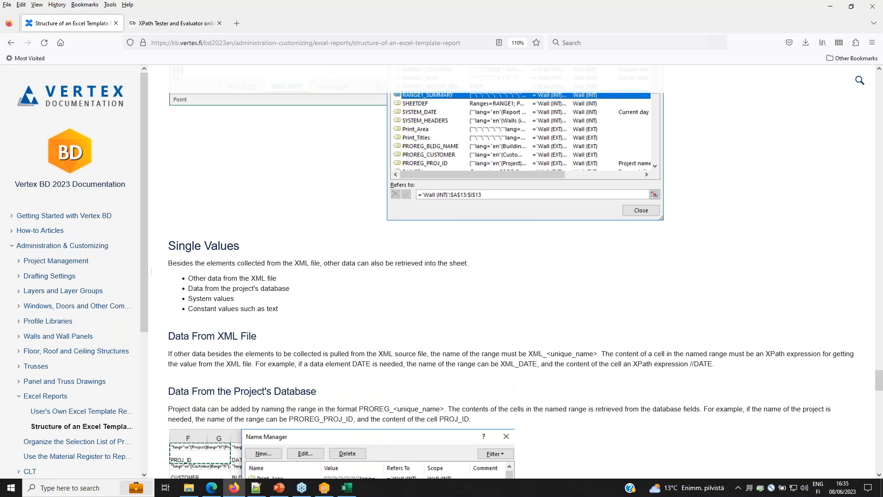
{"action": "scroll", "coordinate": [484, 375], "scroll_direction": "down", "scroll_amount": 6}
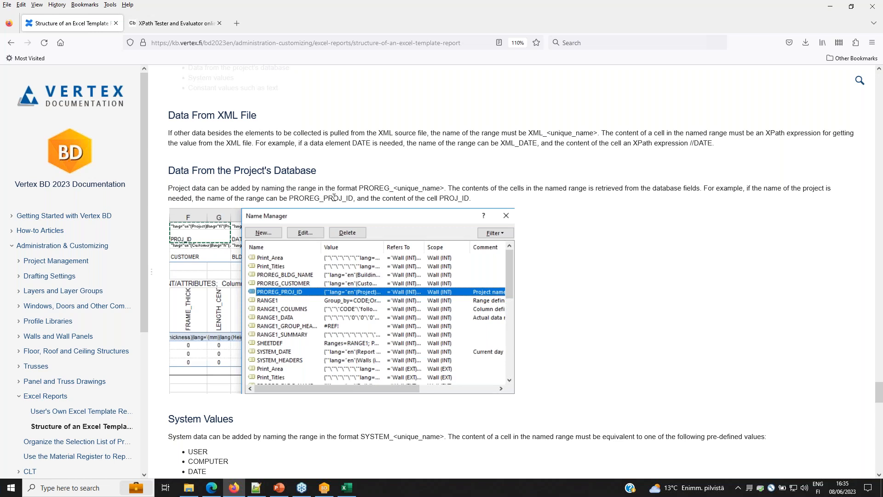
{"action": "scroll", "coordinate": [334, 197], "scroll_direction": "down", "scroll_amount": 6}
{"action": "scroll", "coordinate": [281, 200], "scroll_direction": "down", "scroll_amount": 2}
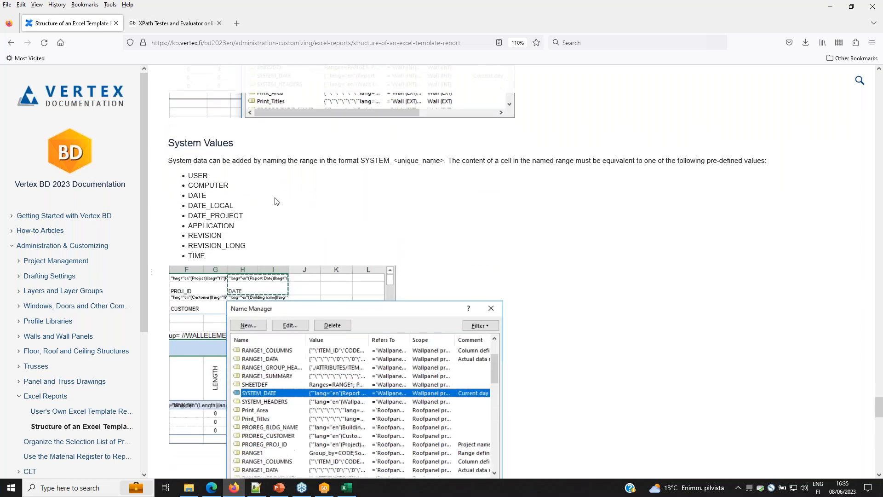
{"action": "scroll", "coordinate": [276, 201], "scroll_direction": "down", "scroll_amount": 6}
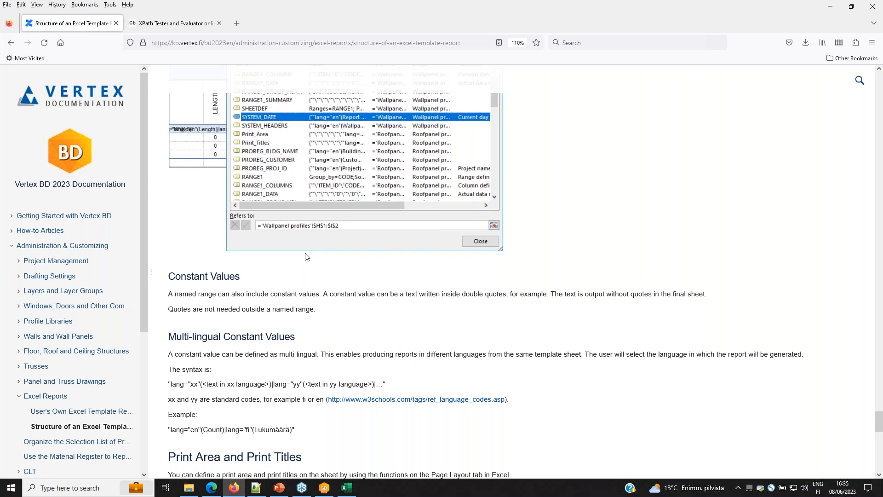
{"action": "scroll", "coordinate": [350, 254], "scroll_direction": "down", "scroll_amount": 4}
{"action": "scroll", "coordinate": [390, 253], "scroll_direction": "down", "scroll_amount": 5}
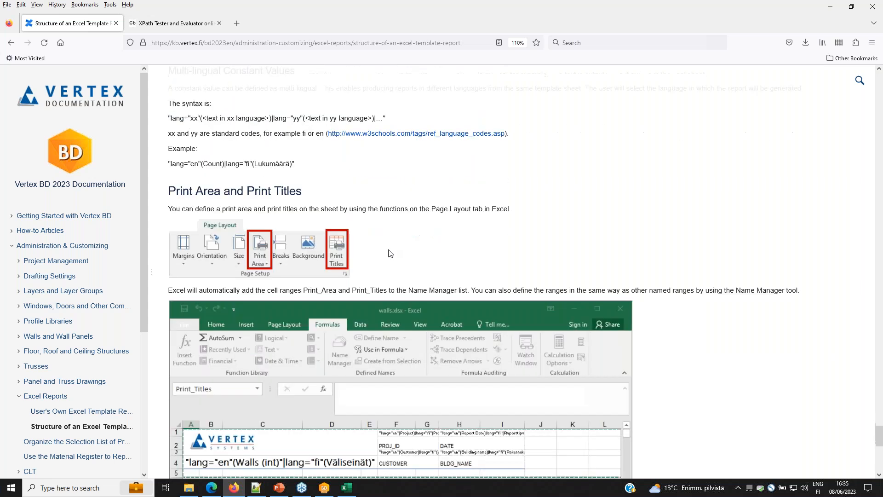
{"action": "scroll", "coordinate": [390, 253], "scroll_direction": "down", "scroll_amount": 7}
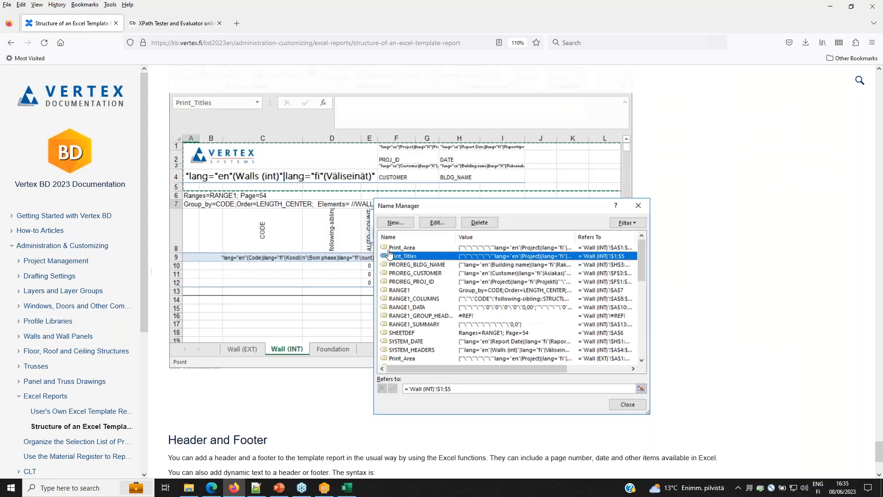
Return to the Sheet Definition section of the documentation and copy the sheet protection example "PROTECT=TRUE"
{"action": "scroll", "coordinate": [389, 254], "scroll_direction": "up", "scroll_amount": 20}
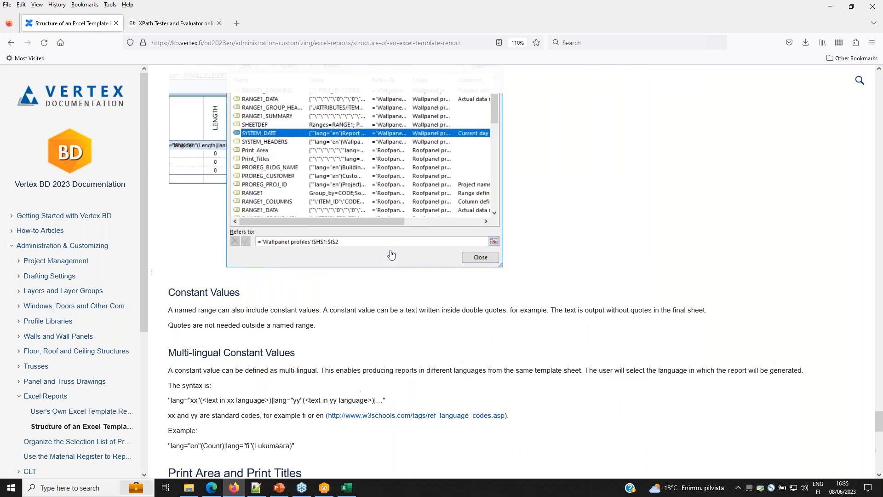
{"action": "scroll", "coordinate": [390, 254], "scroll_direction": "up", "scroll_amount": 18}
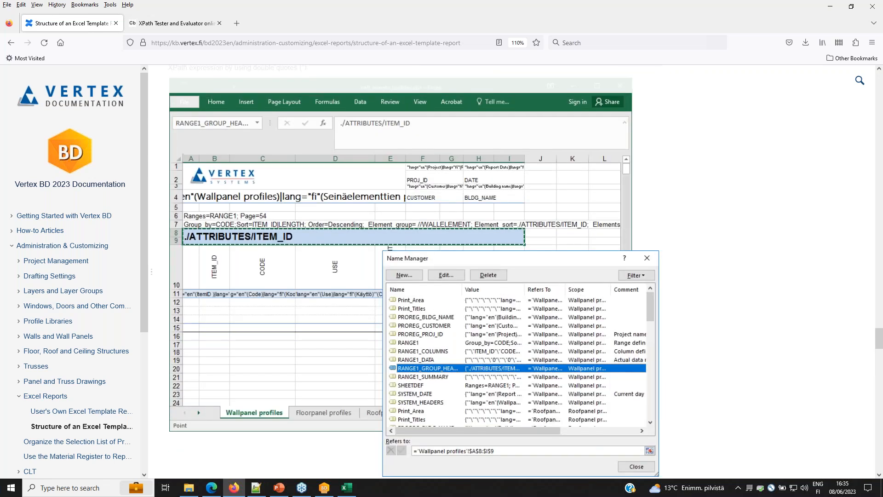
{"action": "scroll", "coordinate": [390, 254], "scroll_direction": "up", "scroll_amount": 8}
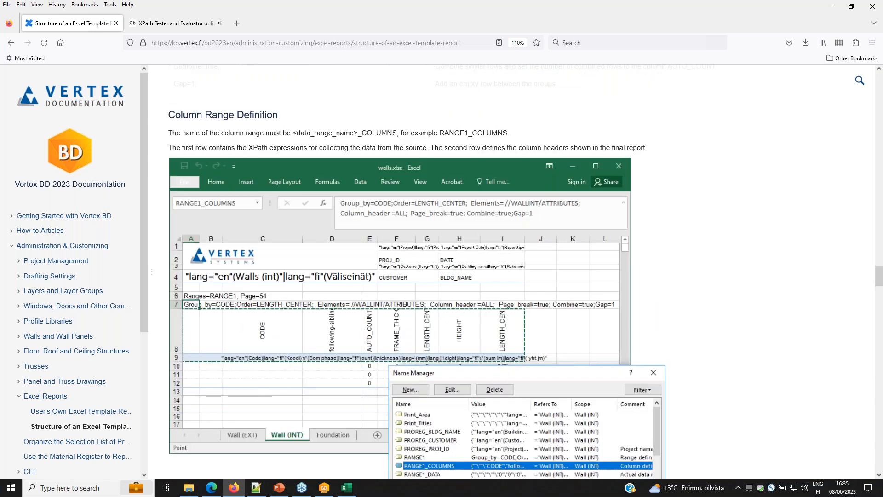
{"action": "scroll", "coordinate": [389, 254], "scroll_direction": "up", "scroll_amount": 15}
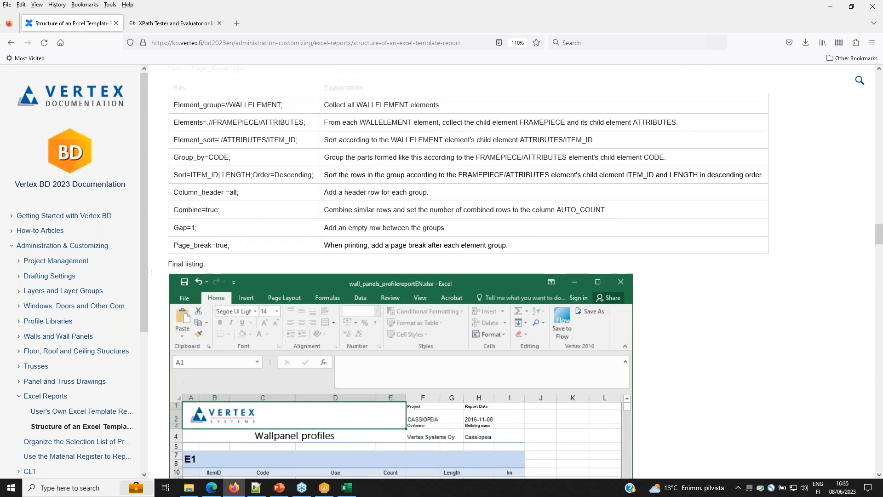
{"action": "scroll", "coordinate": [389, 254], "scroll_direction": "up", "scroll_amount": 18}
{"action": "scroll", "coordinate": [390, 254], "scroll_direction": "up", "scroll_amount": 14}
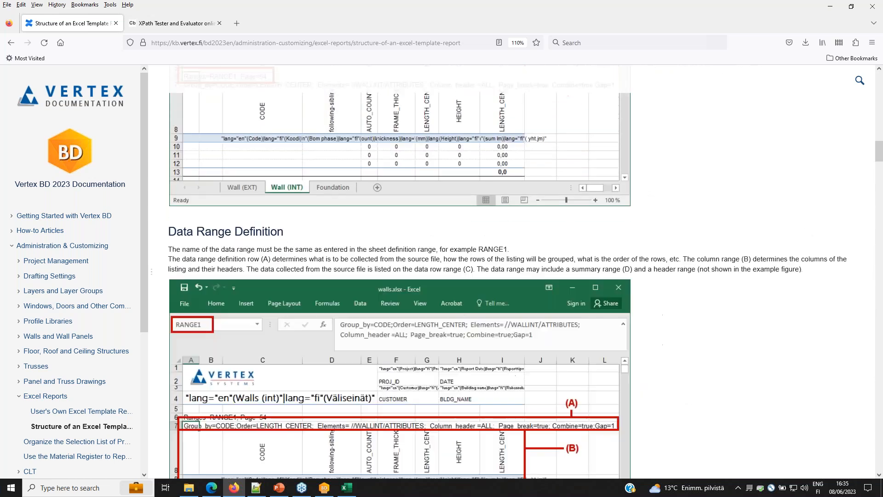
{"action": "scroll", "coordinate": [390, 254], "scroll_direction": "up", "scroll_amount": 12}
{"action": "scroll", "coordinate": [390, 255], "scroll_direction": "down", "scroll_amount": 9}
{"action": "scroll", "coordinate": [389, 255], "scroll_direction": "down", "scroll_amount": 10}
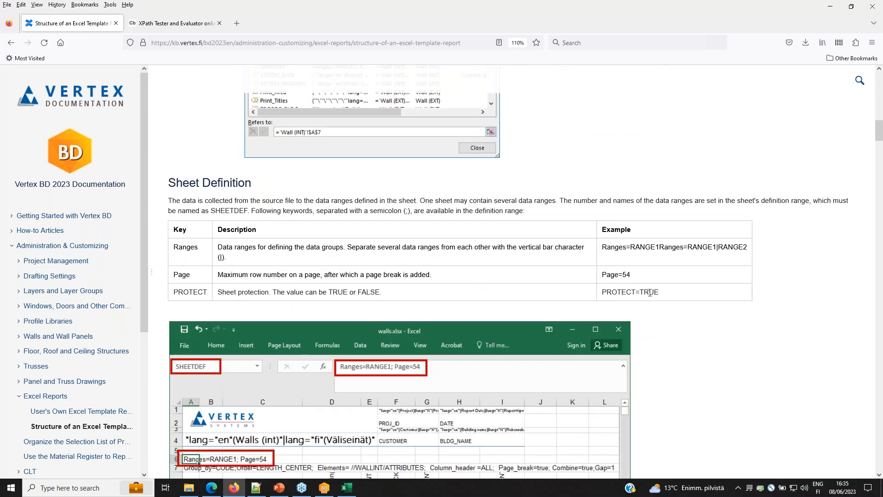
{"action": "left_click_drag", "start_coordinate": [659, 292], "coordinate": [603, 295]}
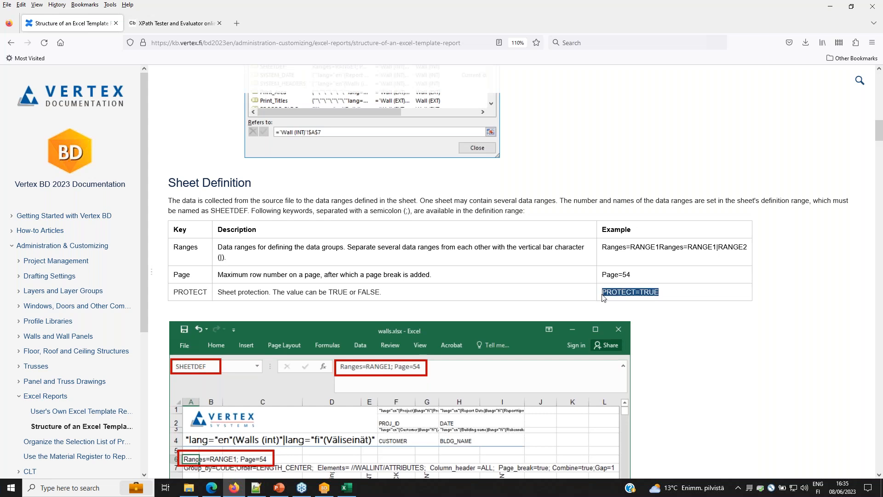
Close the generated RoomsEN.xlsx report, switch to Vertex BD and open the Rooms template file from the Own_reports Architectural library
{"action": "left_click", "coordinate": [347, 488]}
{"action": "left_click", "coordinate": [870, 8]}
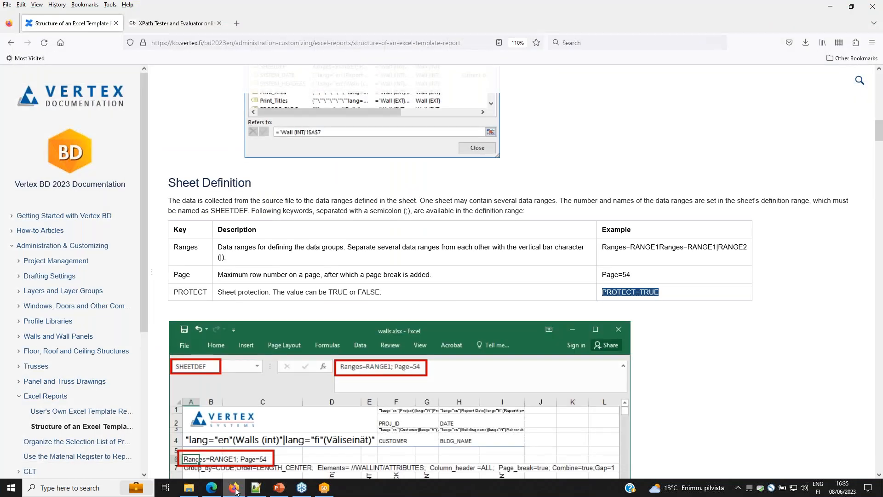
{"action": "left_click", "coordinate": [324, 488]}
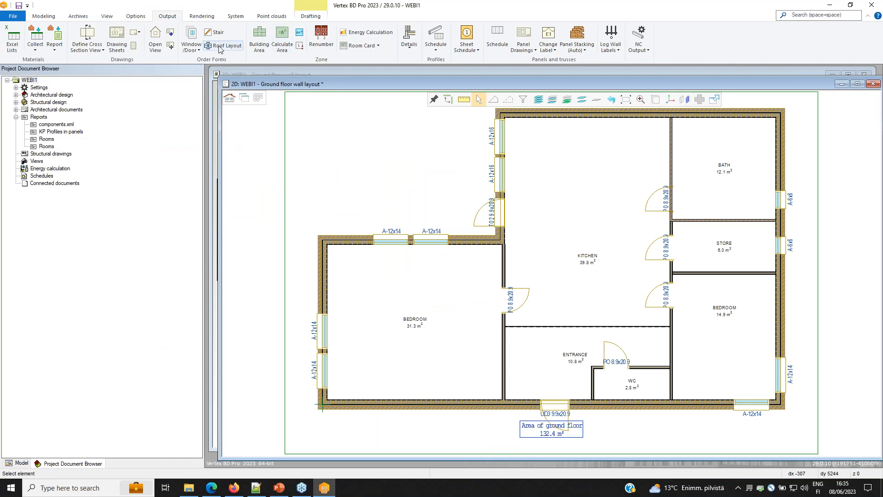
{"action": "left_click", "coordinate": [235, 18]}
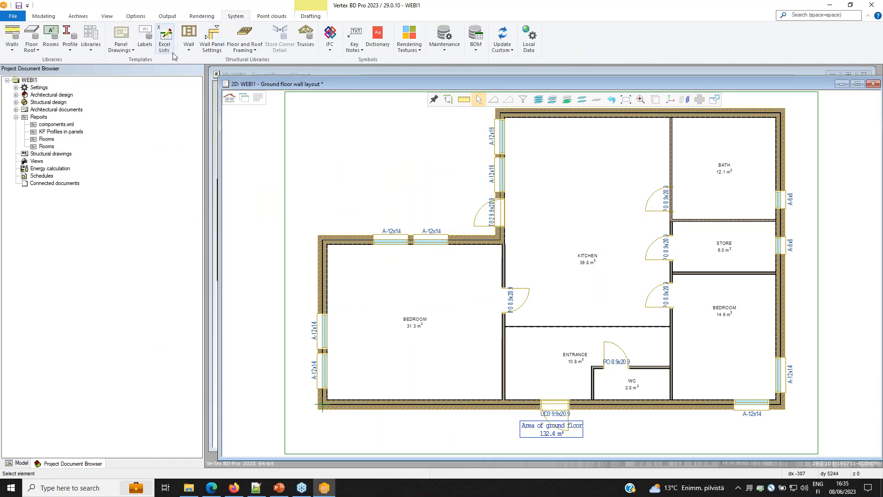
{"action": "left_click", "coordinate": [166, 40]}
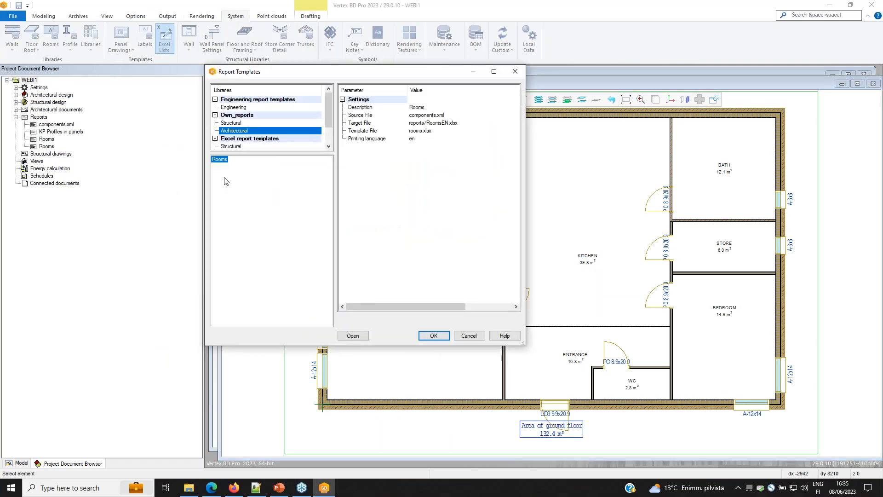
{"action": "left_click", "coordinate": [362, 337]}
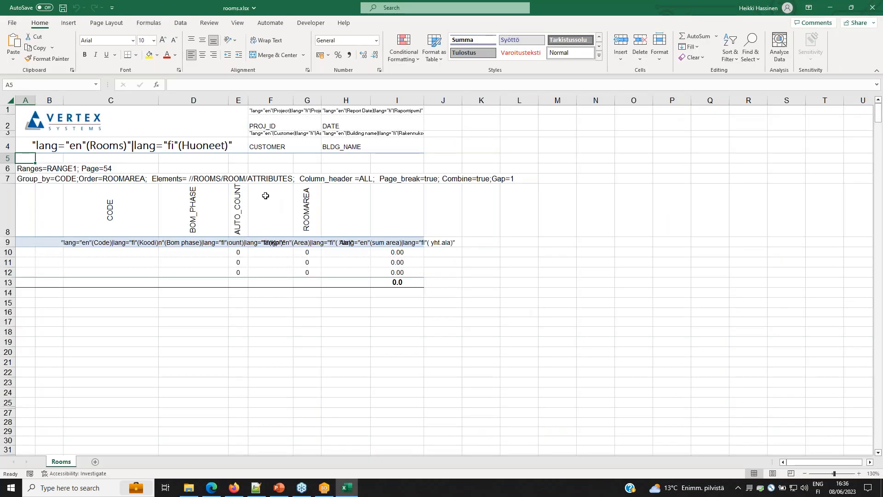
Append "PROTECT=FALSE" to the sheet definition in A6, after Page=54 and a semicolon
{"action": "left_click", "coordinate": [25, 168]}
{"action": "left_click", "coordinate": [248, 85]}
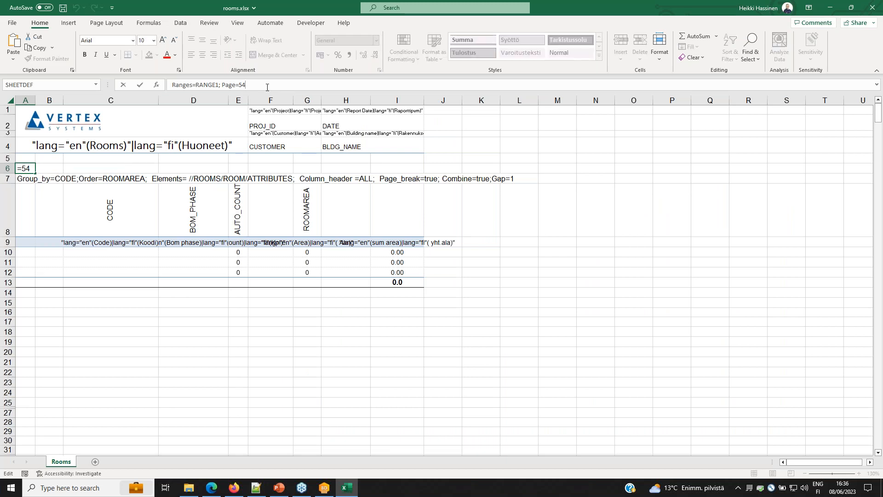
{"action": "type", "text": "PROTECT=TRUE"}
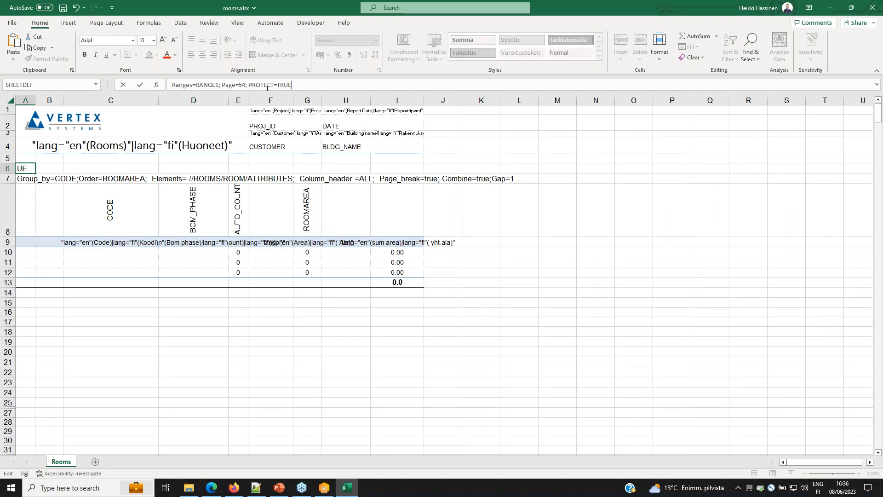
{"action": "key", "text": "BackSpace"}
{"action": "key", "text": "BackSpace"}
{"action": "key", "text": "BackSpace"}
{"action": "type", "text": "FLASE"}
{"action": "key", "text": "BackSpace"}
{"action": "key", "text": "BackSpace"}
{"action": "type", "text": "ALSE"}
{"action": "left_click", "coordinate": [29, 159]}
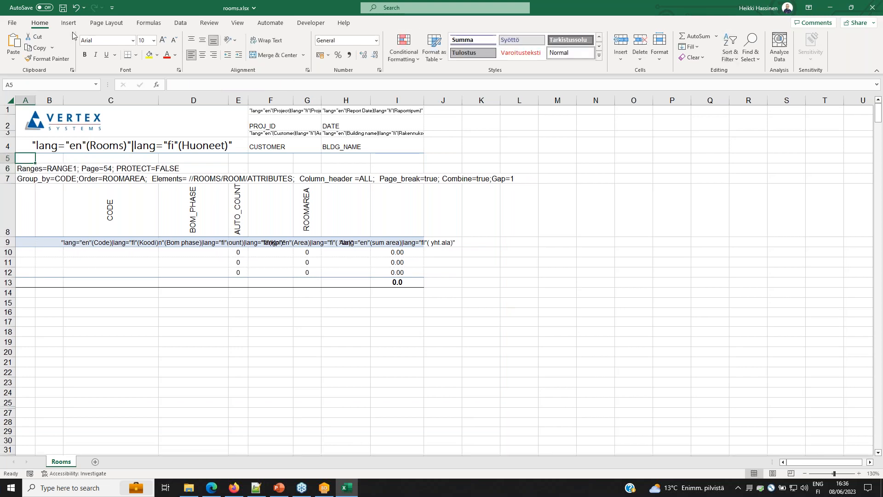
Save and close the rooms.xlsx template, and dismiss the report template library without further changes
{"action": "left_click", "coordinate": [63, 8]}
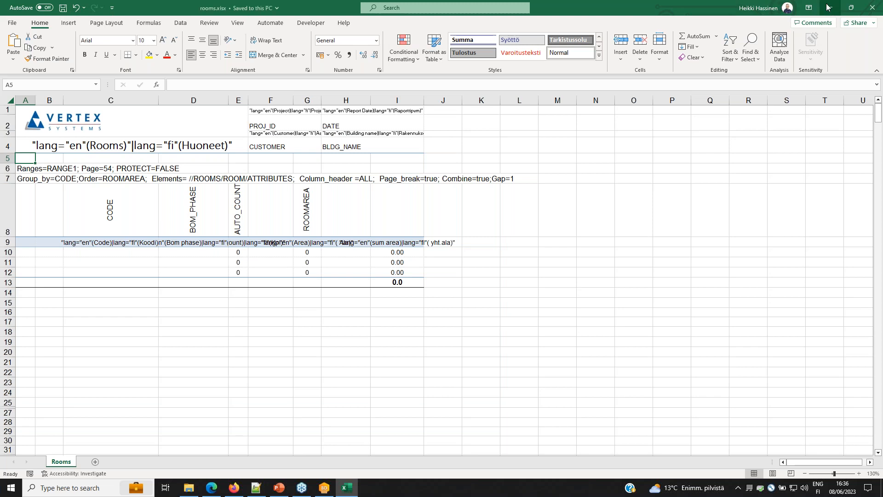
{"action": "left_click", "coordinate": [872, 8]}
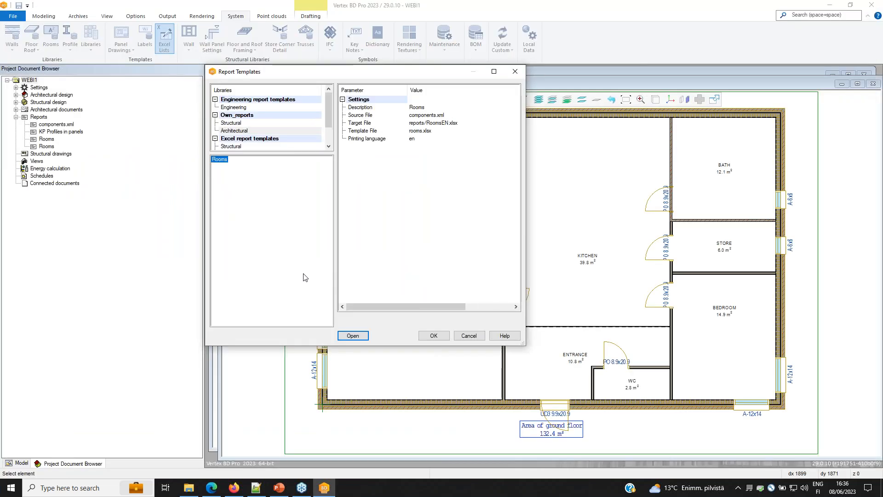
{"action": "left_click", "coordinate": [469, 335]}
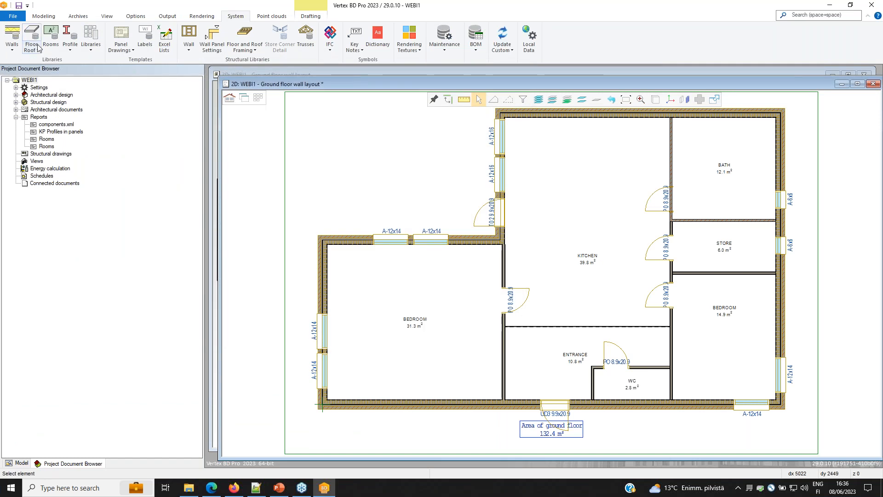
Generate the Rooms Excel list from the Own_reports Architectural library
{"action": "left_click", "coordinate": [169, 18]}
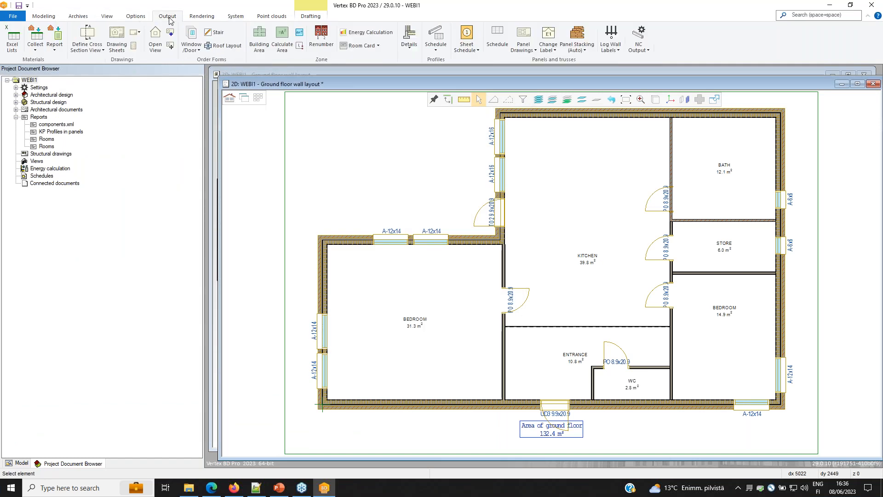
{"action": "left_click", "coordinate": [11, 41]}
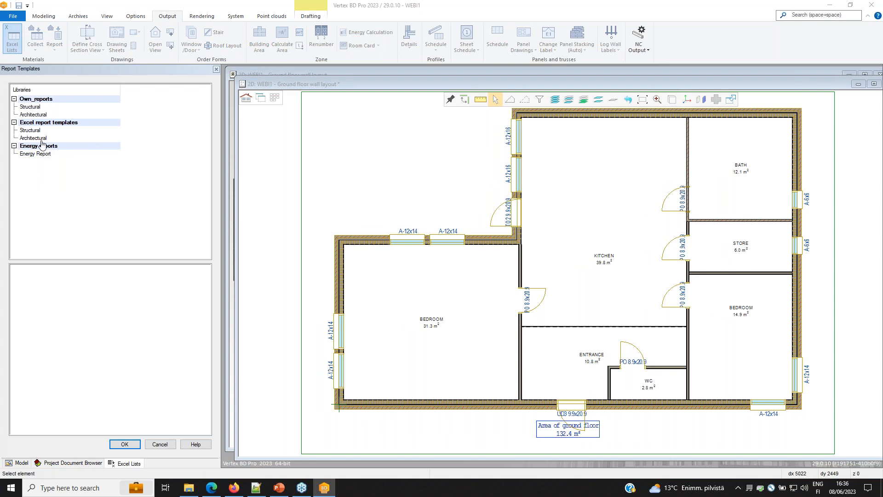
{"action": "left_click", "coordinate": [33, 115]}
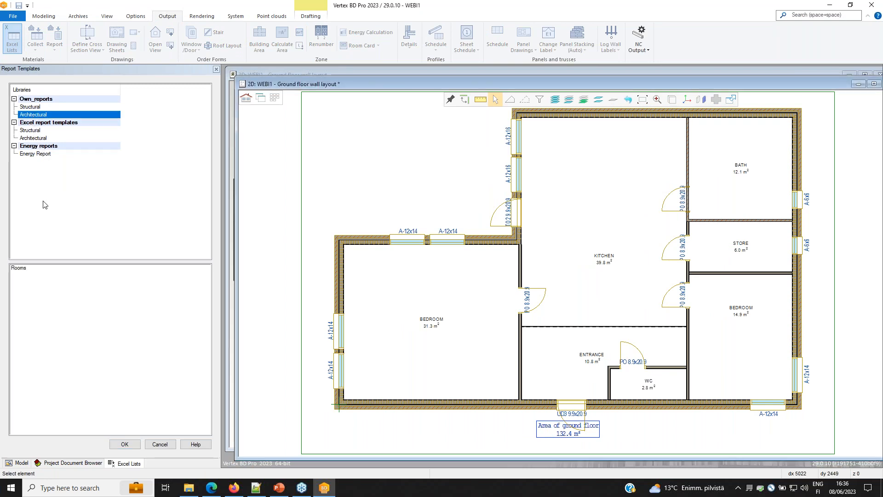
{"action": "left_click", "coordinate": [15, 269]}
{"action": "left_click", "coordinate": [126, 442]}
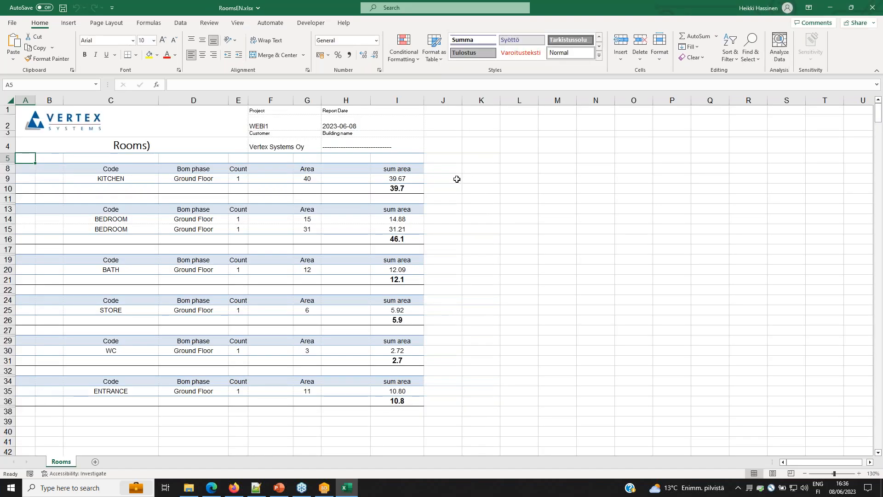
Test editing the report by entering "dfhsdh" in J9 and "sdfhsdfh" in K9 and L9, and close RoomsEN.xlsx without saving
{"action": "left_click", "coordinate": [456, 179]}
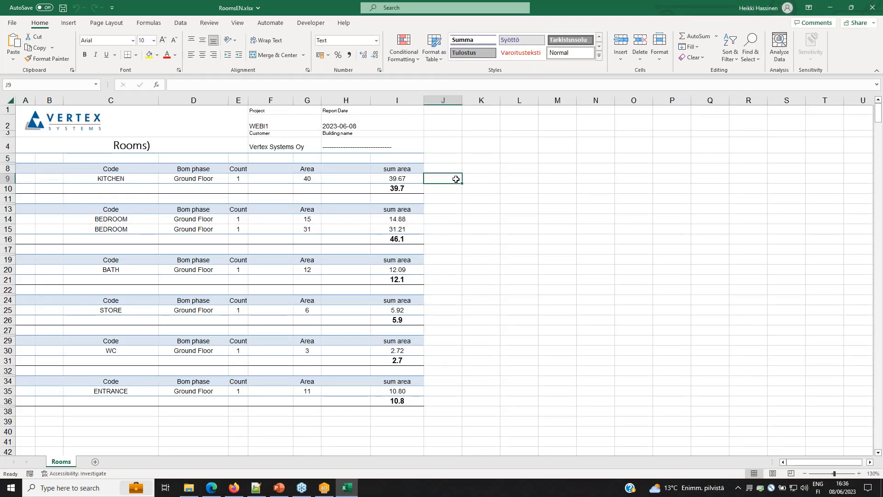
{"action": "type", "text": "dfhsdh"}
{"action": "left_click", "coordinate": [483, 179]}
{"action": "type", "text": "sdfhsdfh"}
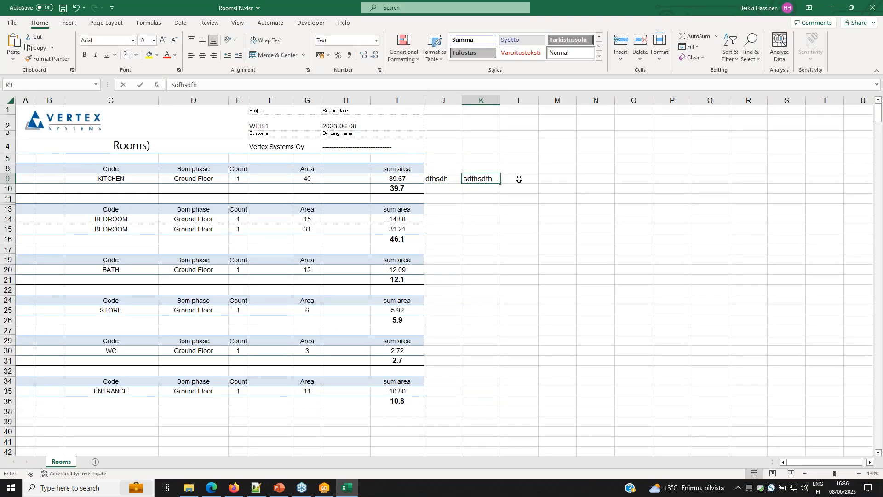
{"action": "left_click", "coordinate": [518, 180]}
{"action": "type", "text": "sdfhsdfh"}
{"action": "left_click", "coordinate": [518, 164]}
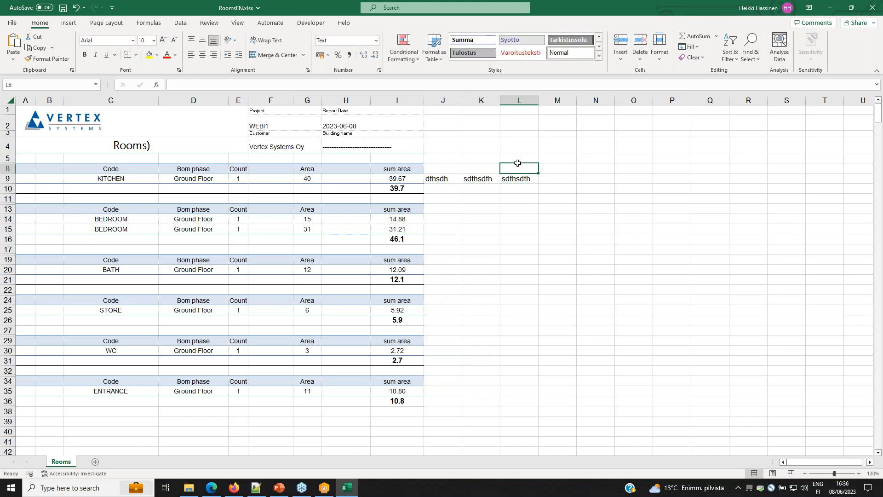
{"action": "left_click", "coordinate": [874, 7]}
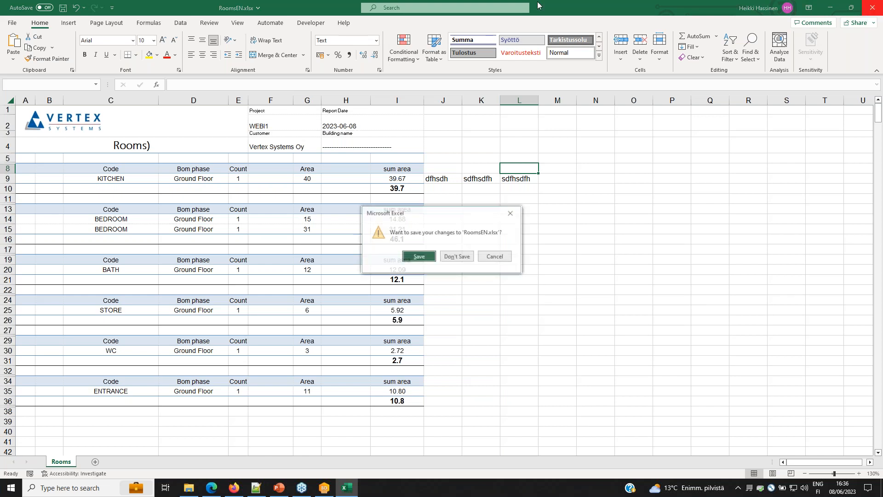
{"action": "left_click", "coordinate": [458, 256]}
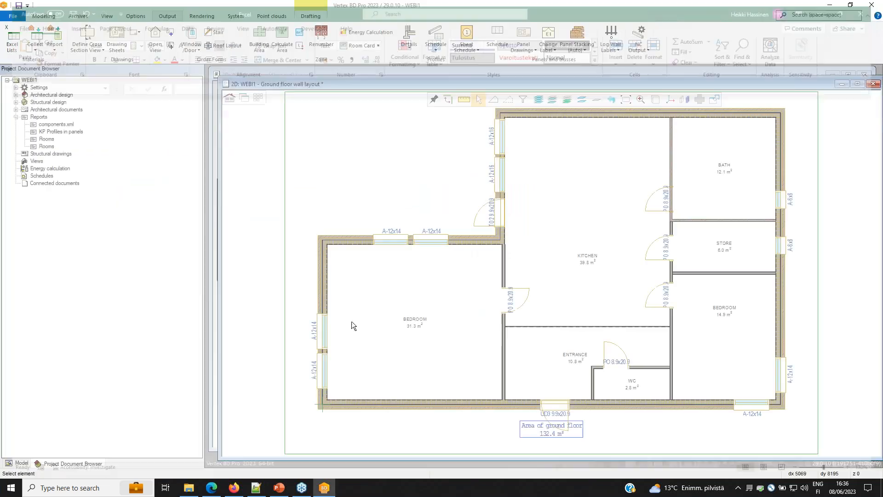
Open Panels_profiles.xlsx from the Vxbd2900eu examples folder, examine the definitions on its sheets from Kerto profiilit to Kattoelementit, and close it
{"action": "left_click", "coordinate": [188, 488]}
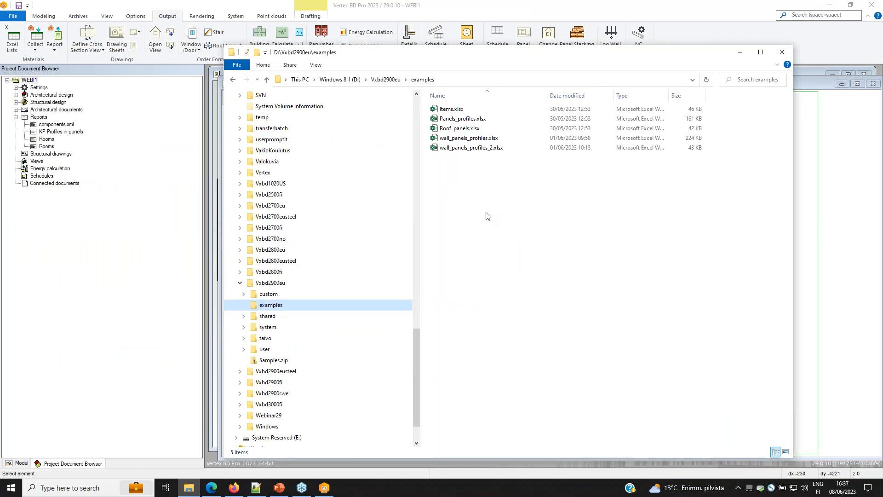
{"action": "left_click", "coordinate": [461, 121]}
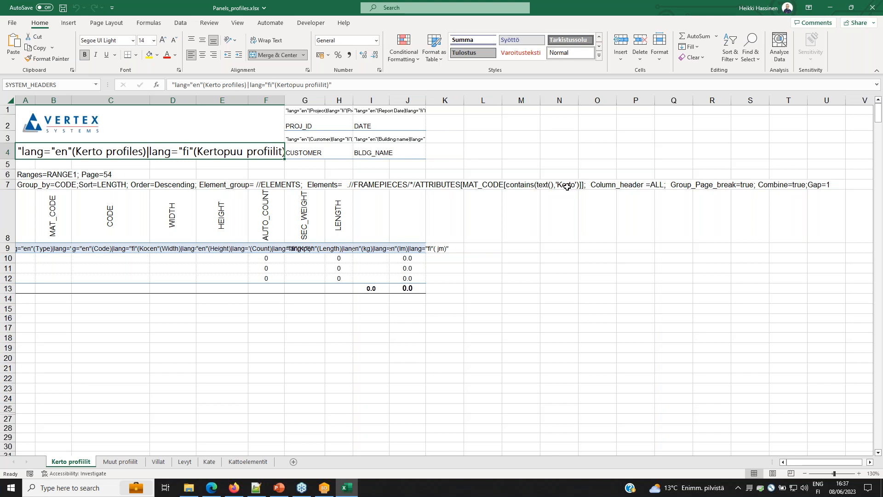
{"action": "left_click", "coordinate": [121, 462]}
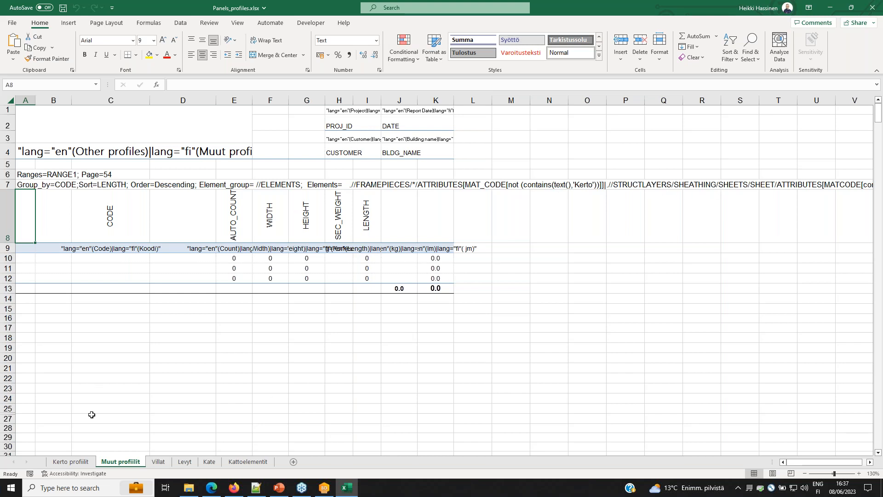
{"action": "left_click", "coordinate": [158, 463]}
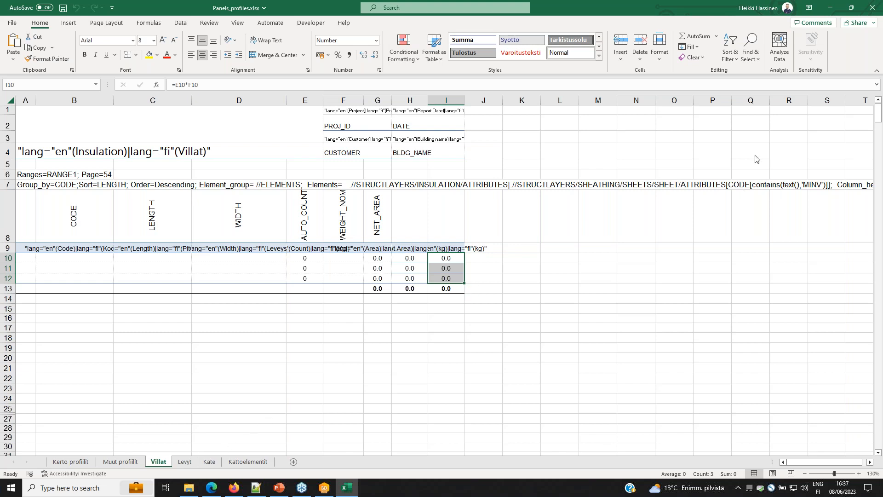
{"action": "left_click", "coordinate": [185, 462]}
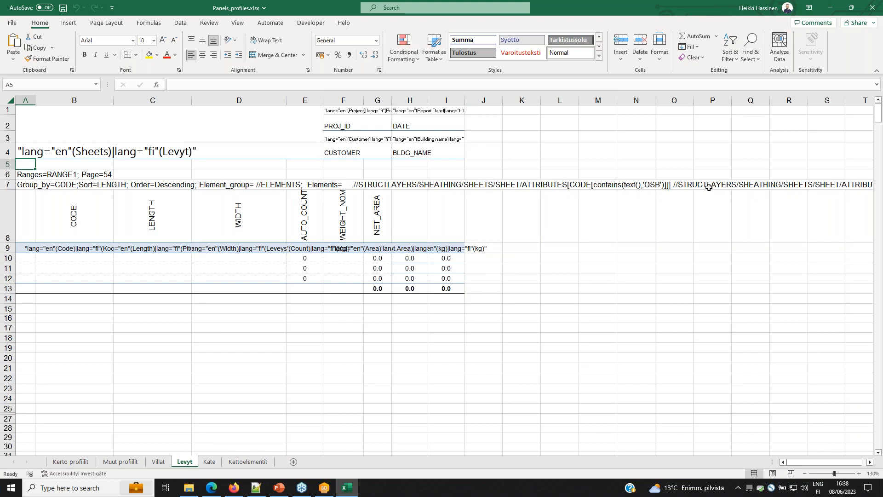
{"action": "left_click", "coordinate": [210, 463]}
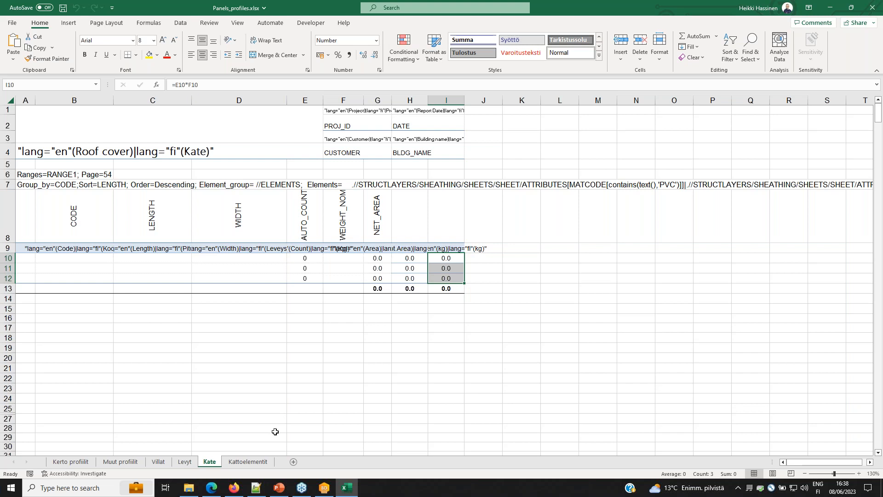
{"action": "left_click", "coordinate": [249, 462]}
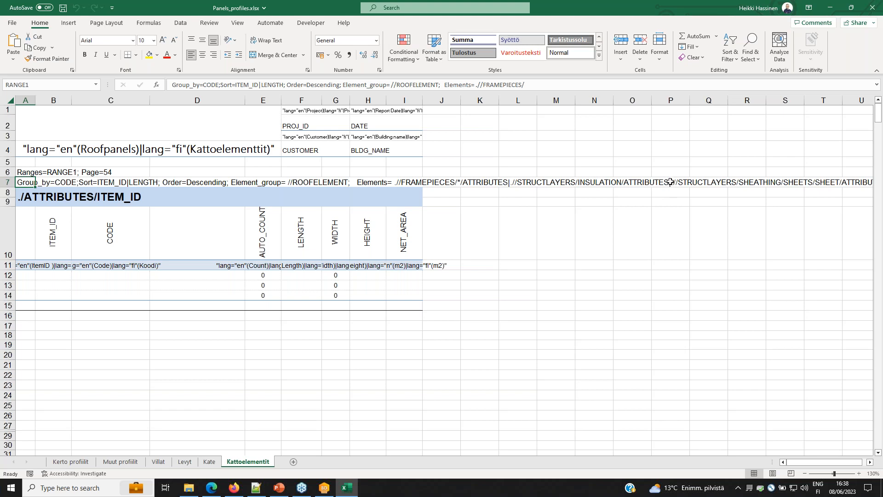
{"action": "left_click", "coordinate": [871, 5]}
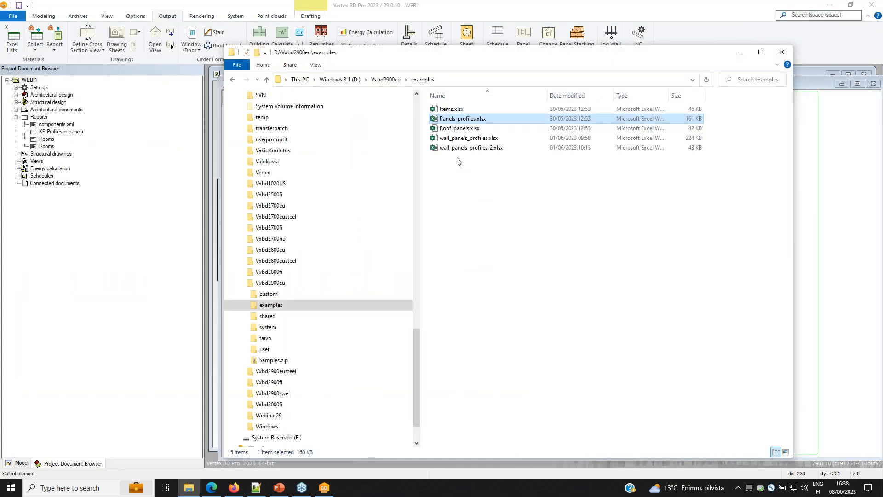
Open the Roof_panels.xlsx example, examine the Info 1 and Info 2 columns without attributes, and close the file
{"action": "double_click", "coordinate": [457, 129]}
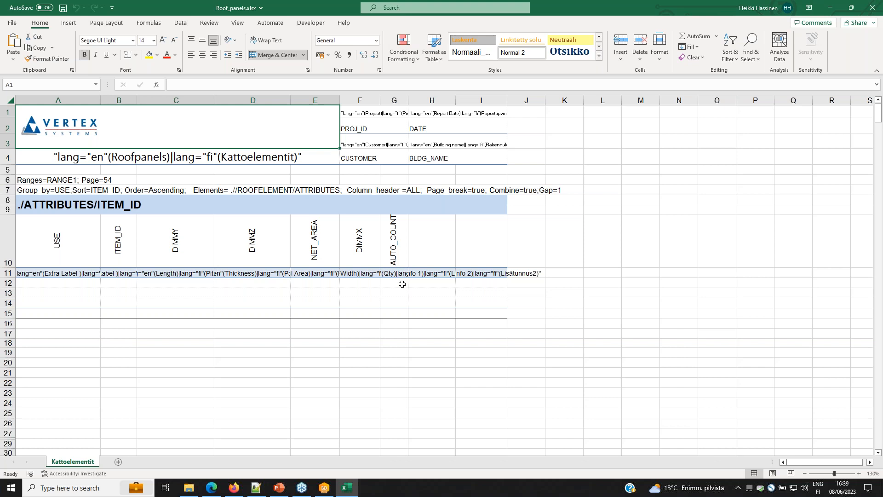
{"action": "left_click", "coordinate": [434, 283]}
{"action": "left_click", "coordinate": [483, 282]}
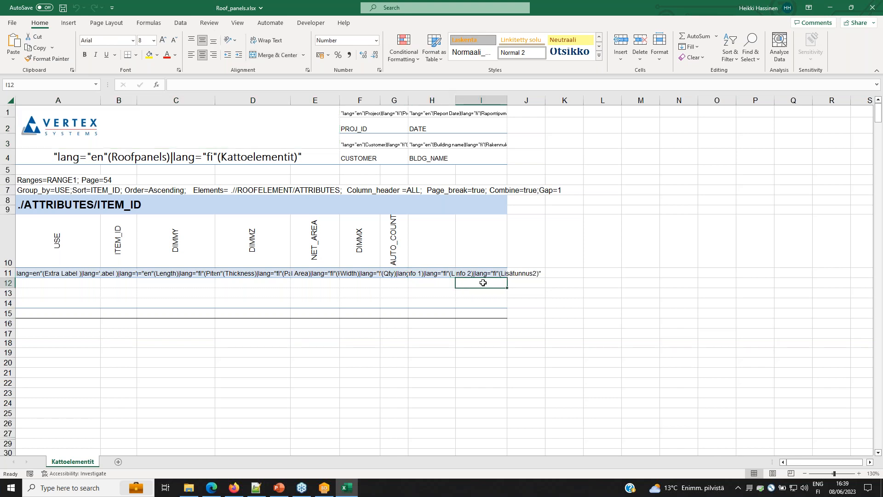
{"action": "left_click", "coordinate": [437, 246]}
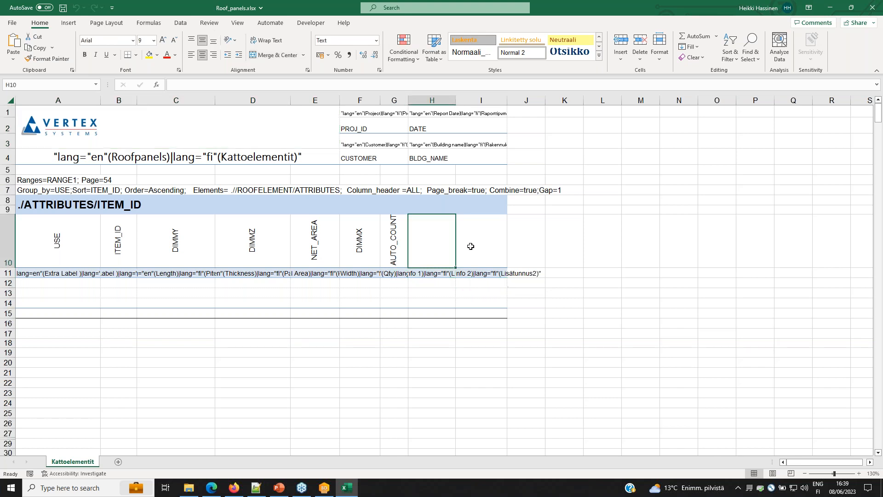
{"action": "left_click", "coordinate": [424, 272]}
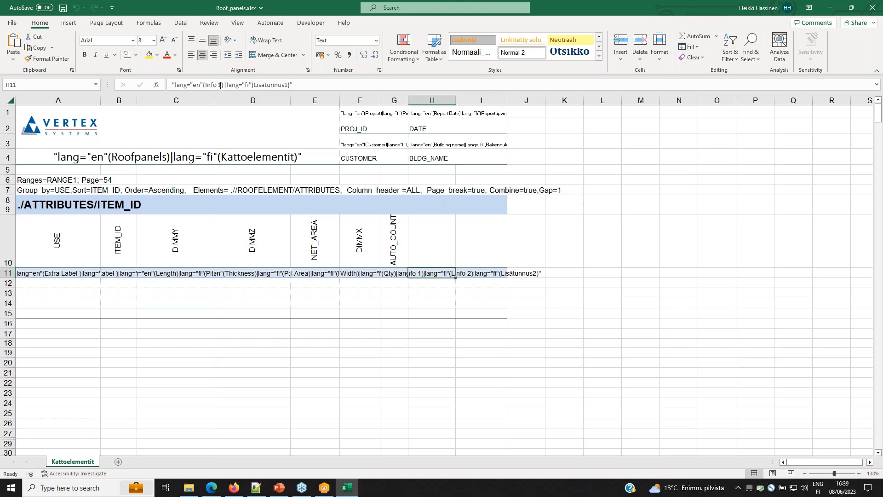
{"action": "left_click", "coordinate": [474, 274]}
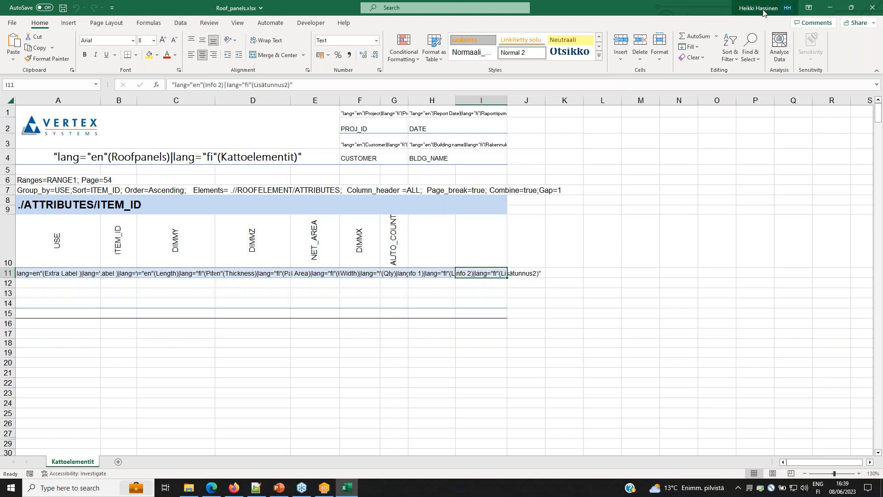
{"action": "left_click", "coordinate": [874, 8]}
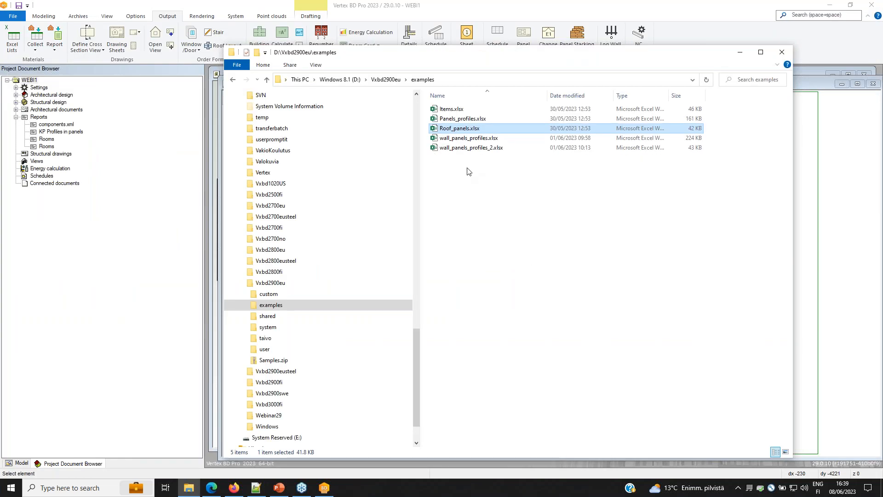
Open wall_panels_profiles.xlsx and examine the A7 range definition on Stomme, Yttervägg, highlighting the FRAME//LAYER_NUM[contains(text(),'0') condition
{"action": "left_click", "coordinate": [468, 140]}
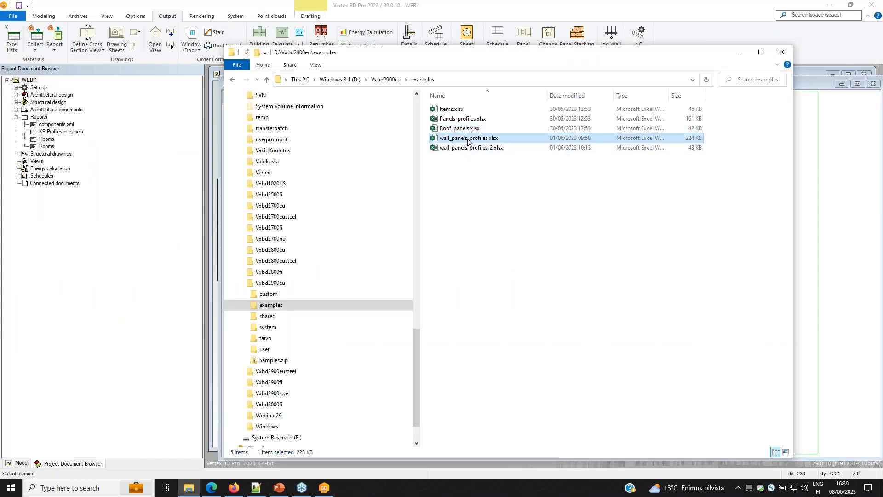
{"action": "double_click", "coordinate": [468, 139]}
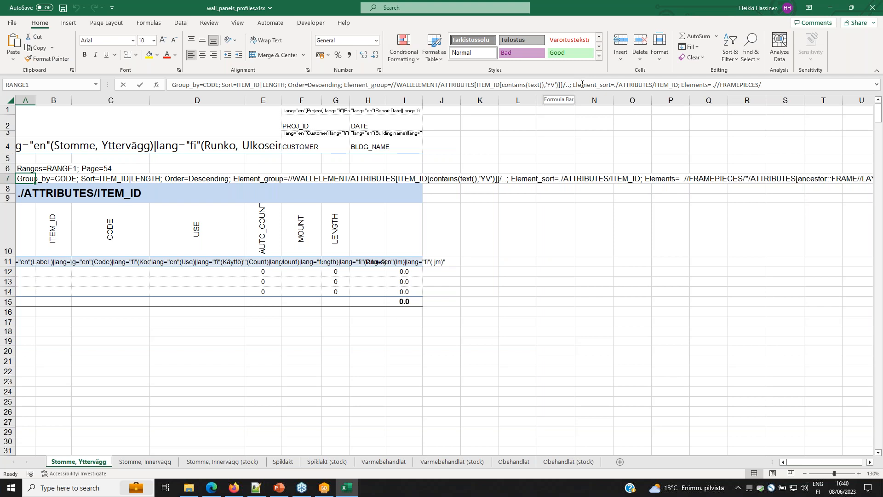
{"action": "left_click", "coordinate": [582, 84]}
{"action": "key", "text": "Right"}
{"action": "key", "text": "Right"}
{"action": "key", "text": "Right"}
{"action": "key", "text": "Right"}
{"action": "key", "text": "Right"}
{"action": "key", "text": "Right"}
{"action": "key", "text": "Right"}
{"action": "key", "text": "Right"}
{"action": "key", "text": "Right"}
{"action": "key", "text": "Right"}
{"action": "key", "text": "Right"}
{"action": "key", "text": "Right"}
{"action": "key", "text": "Right"}
{"action": "key", "text": "Right"}
{"action": "key", "text": "Right"}
{"action": "key", "text": "Right"}
{"action": "key", "text": "Right"}
{"action": "key", "text": "Right"}
{"action": "key", "text": "Right"}
{"action": "key", "text": "Right"}
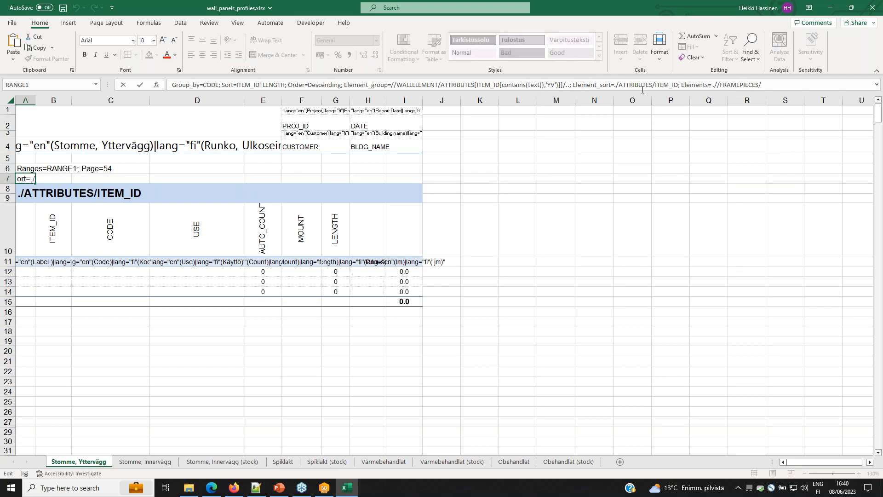
{"action": "key", "text": "Right"}
{"action": "key", "text": "Right"}
{"action": "key", "text": "Right"}
{"action": "key", "text": "Right"}
{"action": "key", "text": "Right"}
{"action": "key", "text": "Right"}
{"action": "key", "text": "Right"}
{"action": "key", "text": "Right"}
{"action": "key", "text": "Right"}
{"action": "key", "text": "Right"}
{"action": "key", "text": "Right"}
{"action": "key", "text": "Right"}
{"action": "key", "text": "Right"}
{"action": "key", "text": "Right"}
{"action": "key", "text": "Right"}
{"action": "key", "text": "Right"}
{"action": "key", "text": "Right"}
{"action": "key", "text": "Right"}
{"action": "key", "text": "Right"}
{"action": "key", "text": "Right"}
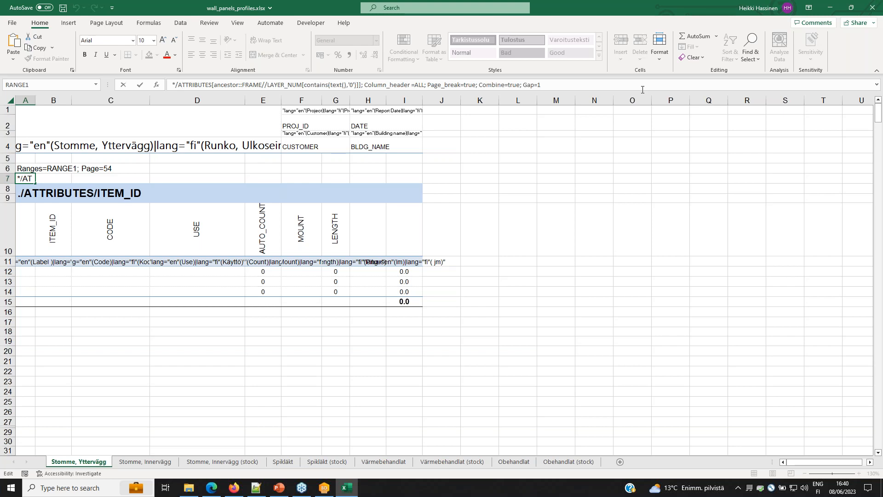
{"action": "key", "text": "Left"}
{"action": "key", "text": "Left"}
{"action": "key", "text": "Left"}
{"action": "key", "text": "Left"}
{"action": "key", "text": "Right"}
{"action": "key", "text": "Right"}
{"action": "key", "text": "Right"}
{"action": "key", "text": "Right"}
{"action": "key", "text": "Right"}
{"action": "key", "text": "Right"}
{"action": "key", "text": "Right"}
{"action": "key", "text": "Right"}
{"action": "key", "text": "Right"}
{"action": "key", "text": "Right"}
{"action": "key", "text": "Right"}
{"action": "key", "text": "Right"}
{"action": "key", "text": "Right"}
{"action": "key", "text": "Right"}
{"action": "key", "text": "Right"}
{"action": "key", "text": "Right"}
{"action": "key", "text": "Right"}
{"action": "key", "text": "Right"}
{"action": "key", "text": "Right"}
{"action": "key", "text": "Right"}
{"action": "key", "text": "Right"}
{"action": "key", "text": "Right"}
{"action": "key", "text": "Right"}
{"action": "key", "text": "Right"}
{"action": "key", "text": "shift+Right"}
{"action": "key", "text": "shift+Right"}
{"action": "key", "text": "shift+Right"}
{"action": "key", "text": "shift+Right"}
{"action": "key", "text": "shift+Right"}
{"action": "key", "text": "shift+Right"}
{"action": "key", "text": "shift+Right"}
{"action": "key", "text": "shift+Right"}
{"action": "key", "text": "shift+Right"}
{"action": "key", "text": "shift+Right"}
{"action": "key", "text": "shift+Right"}
{"action": "key", "text": "shift+Right"}
{"action": "key", "text": "shift+Right"}
{"action": "key", "text": "shift+Right"}
{"action": "key", "text": "shift+Right"}
{"action": "key", "text": "shift+Right"}
{"action": "key", "text": "shift+Right"}
{"action": "key", "text": "shift+Right"}
{"action": "key", "text": "shift+Right"}
{"action": "key", "text": "shift+Right"}
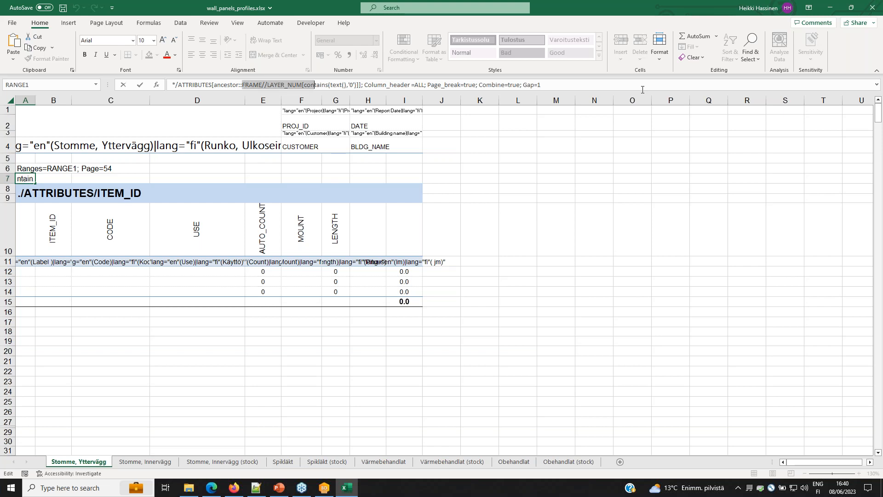
{"action": "key", "text": "shift+Right"}
{"action": "key", "text": "shift+Right"}
{"action": "key", "text": "shift+Right"}
{"action": "key", "text": "shift+Right"}
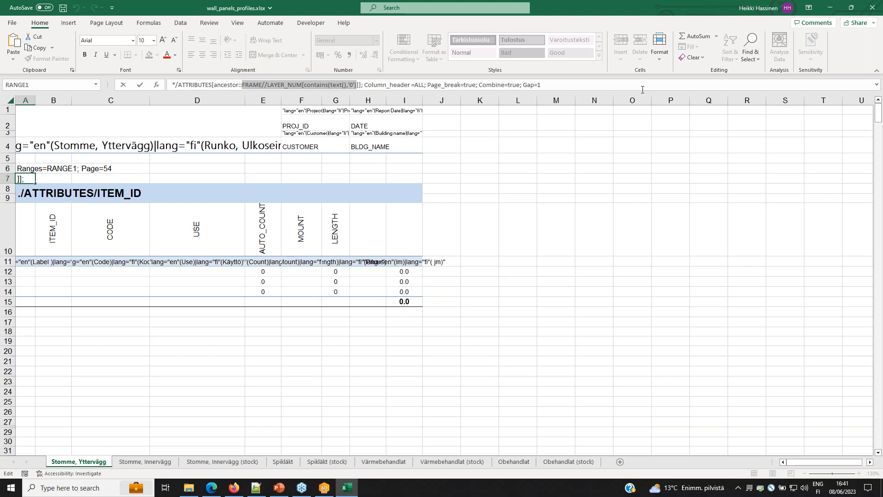
View the range definition on the Stomme, Innervägg sheet and close wall_panels_profiles.xlsx without saving
{"action": "left_click", "coordinate": [144, 462]}
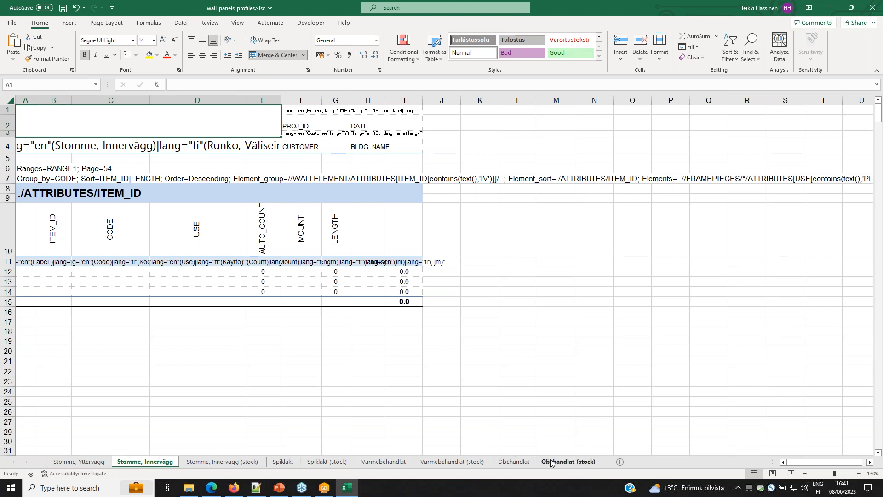
{"action": "left_click", "coordinate": [873, 8]}
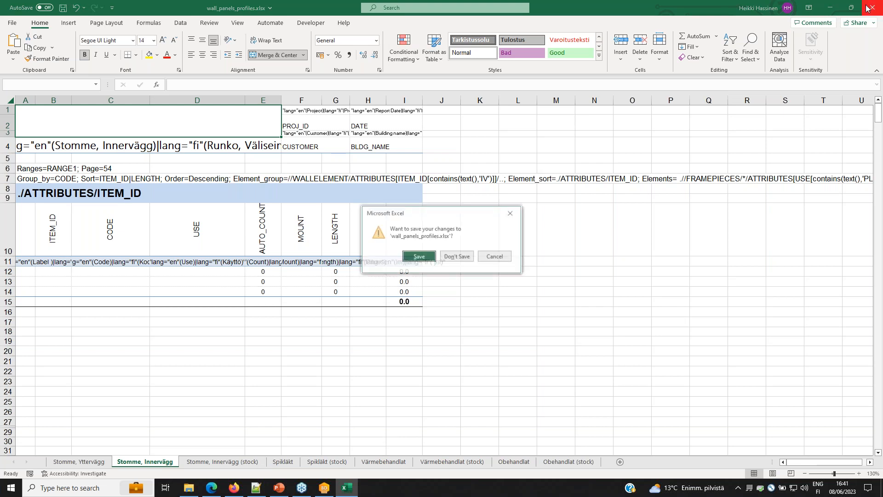
{"action": "left_click", "coordinate": [459, 257]}
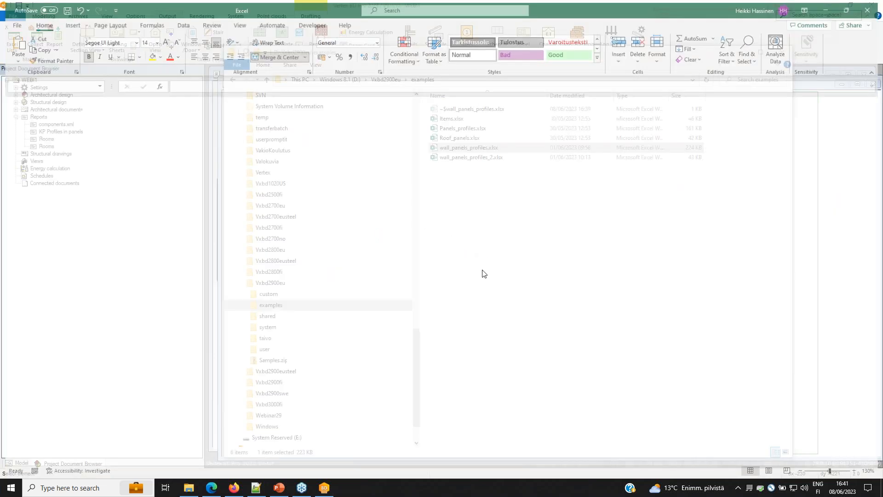
Open wall_panels_profiles_2.xlsx from the examples folder and examine its sheet definition and the four range definitions on Non stock profiles
{"action": "left_click", "coordinate": [472, 148]}
{"action": "double_click", "coordinate": [472, 148]}
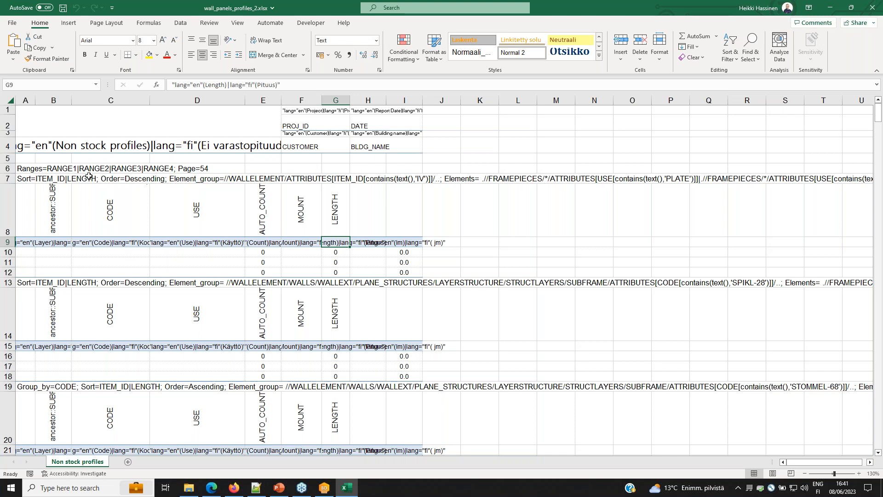
{"action": "left_click", "coordinate": [24, 170]}
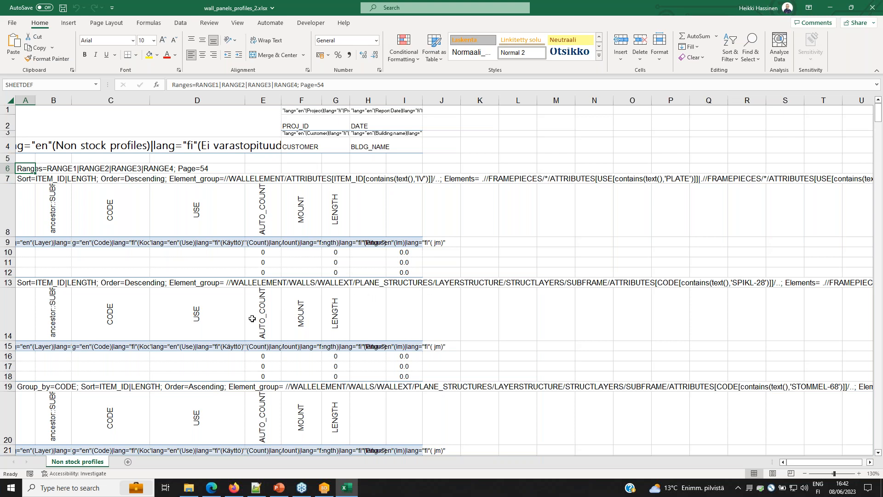
{"action": "scroll", "coordinate": [252, 318], "scroll_direction": "down", "scroll_amount": 3}
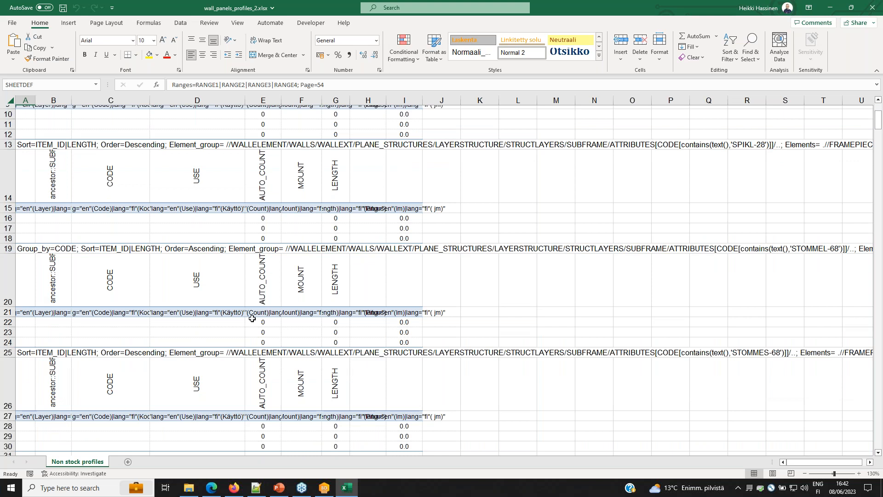
{"action": "scroll", "coordinate": [252, 319], "scroll_direction": "down", "scroll_amount": 2}
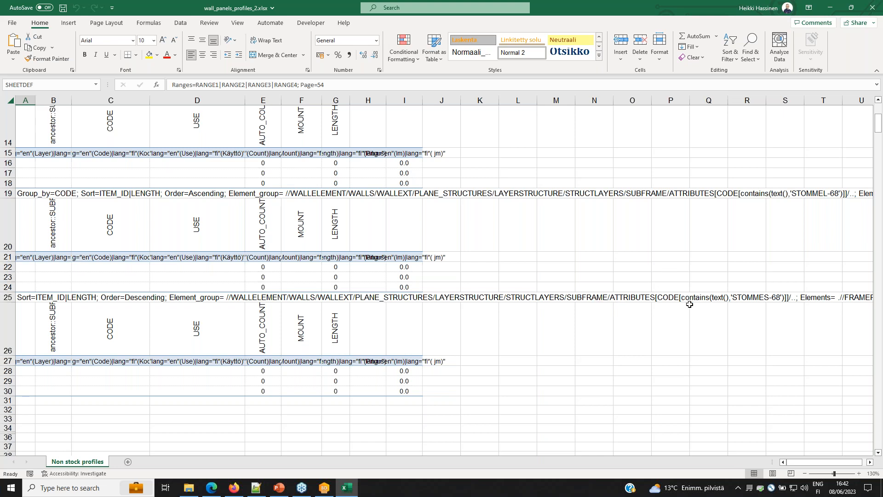
{"action": "scroll", "coordinate": [687, 302], "scroll_direction": "up", "scroll_amount": 3}
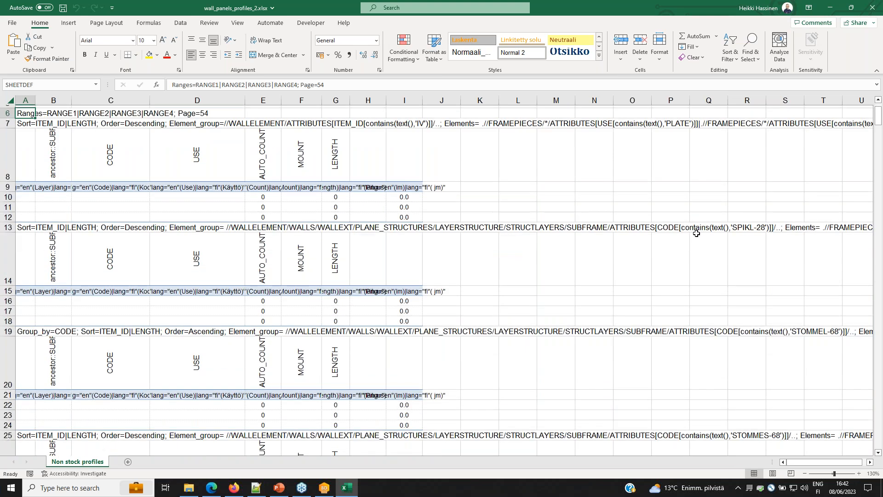
{"action": "scroll", "coordinate": [692, 235], "scroll_direction": "up", "scroll_amount": 2}
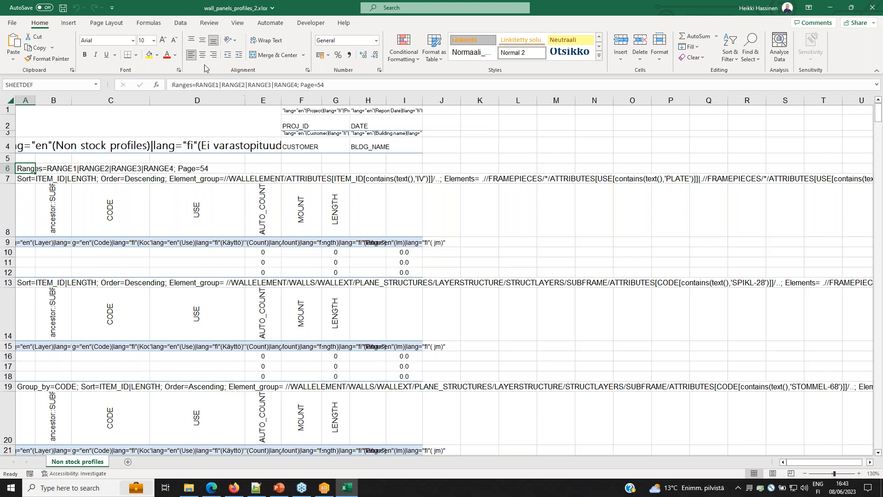
Open the Name Manager, enlarge it to show all names, and check which cells RANGE1 and RANGE2 refer to
{"action": "left_click", "coordinate": [152, 24]}
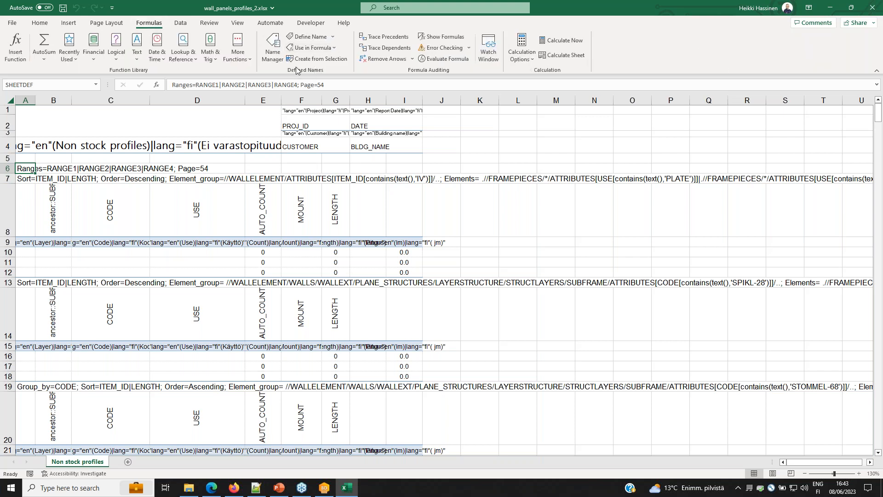
{"action": "left_click", "coordinate": [272, 50]}
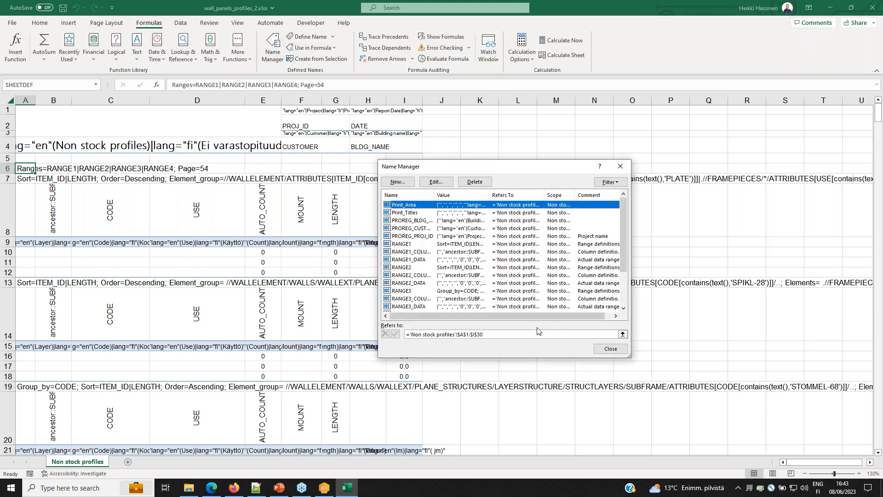
{"action": "left_click_drag", "start_coordinate": [625, 359], "coordinate": [675, 423]}
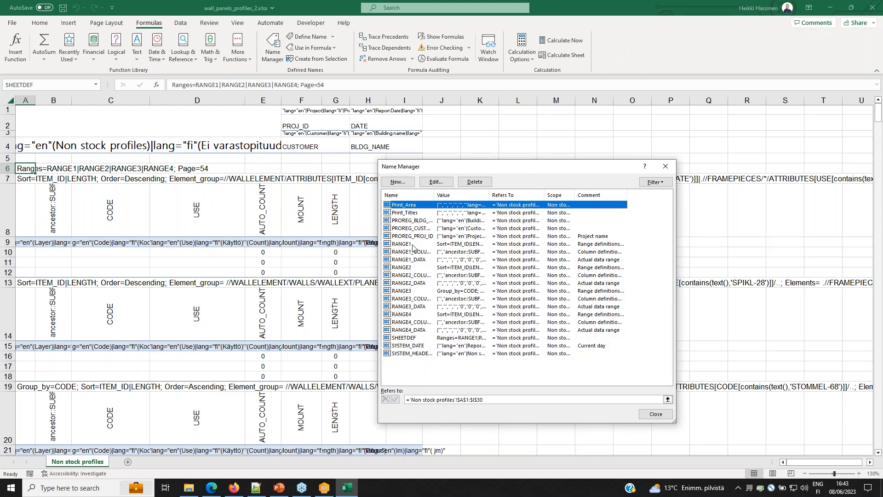
{"action": "left_click", "coordinate": [413, 247]}
{"action": "left_click", "coordinate": [483, 399]}
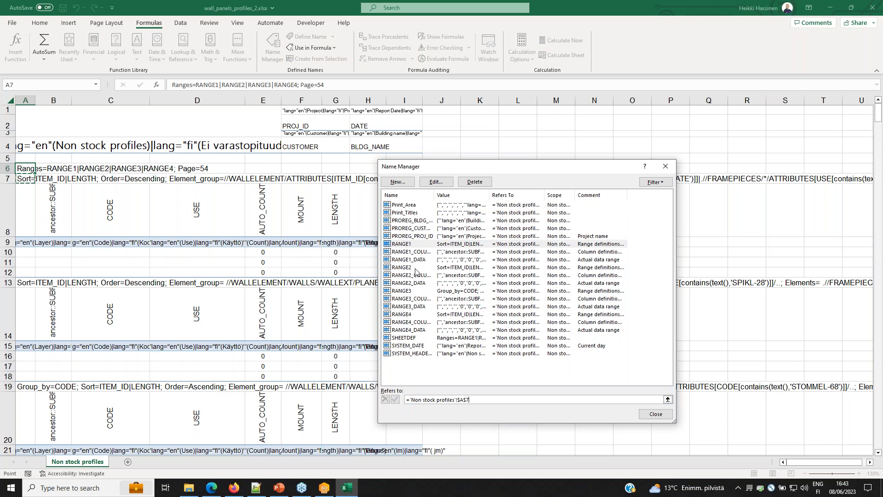
{"action": "left_click", "coordinate": [416, 268]}
{"action": "left_click", "coordinate": [483, 398]}
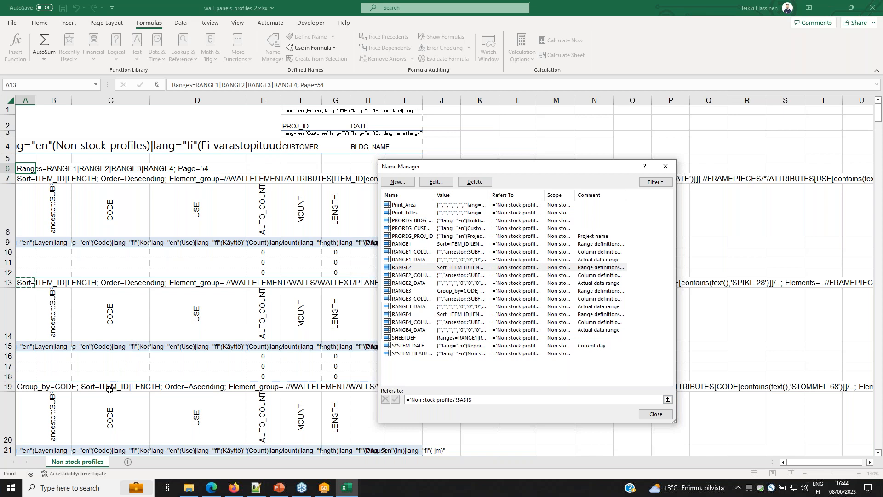
Check the cells behind RANGE3 and its column definition, then close the Name Manager and the workbook
{"action": "left_click", "coordinate": [414, 291]}
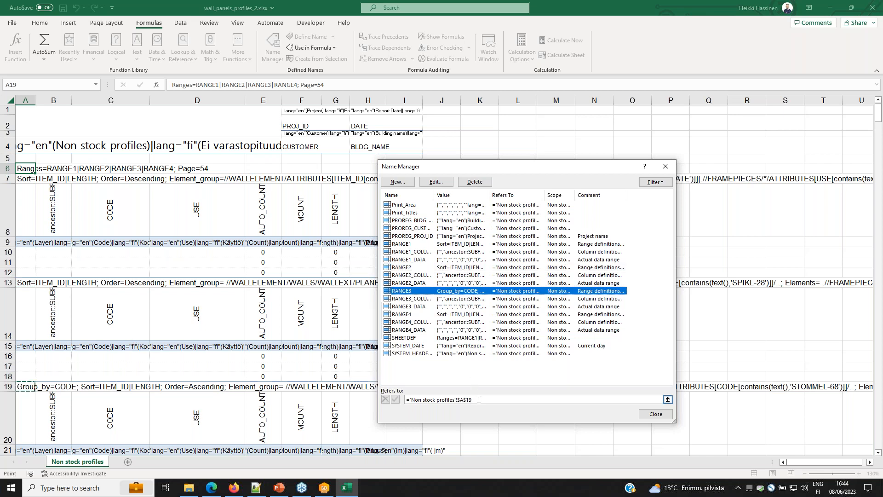
{"action": "left_click", "coordinate": [424, 299]}
{"action": "left_click", "coordinate": [492, 400]}
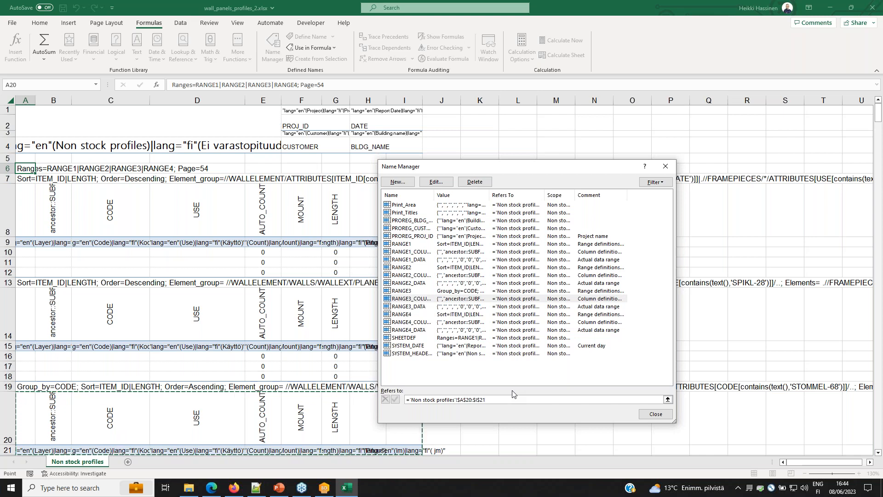
{"action": "left_click", "coordinate": [653, 415]}
{"action": "left_click", "coordinate": [872, 7]}
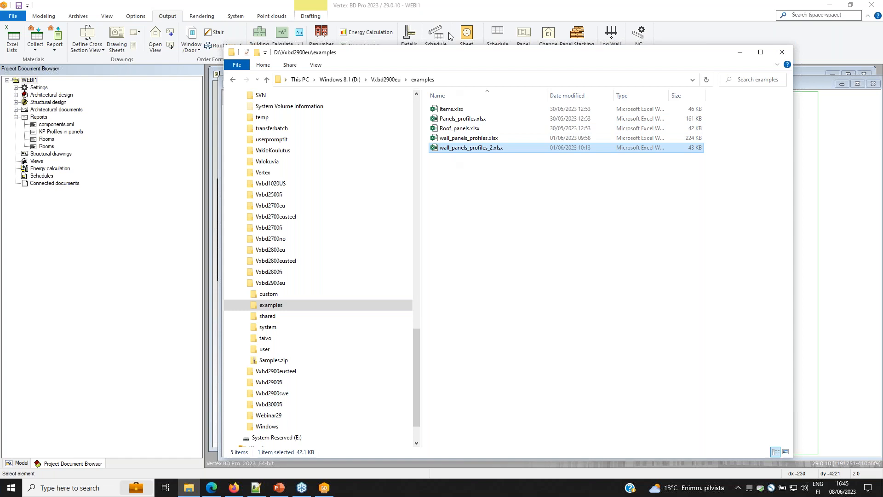
Return to Vertex BD and open the rooms.xlsx template from the system's Excel list templates
{"action": "left_click", "coordinate": [456, 15]}
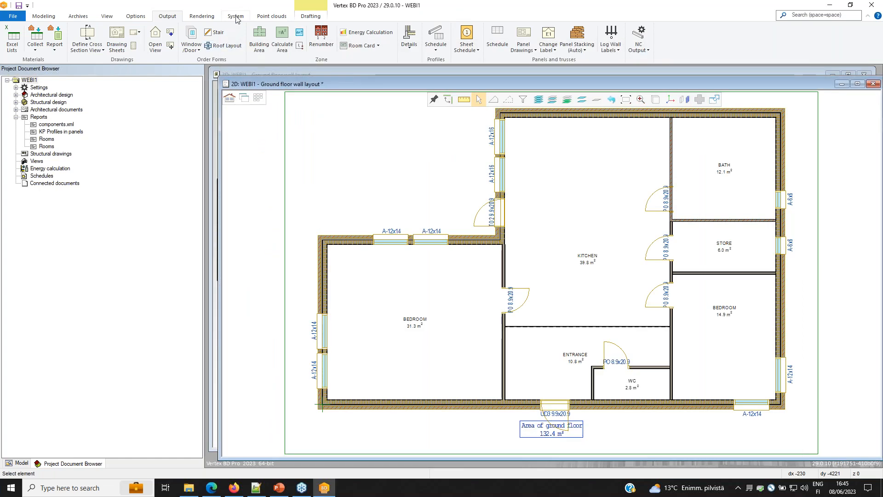
{"action": "left_click", "coordinate": [235, 16]}
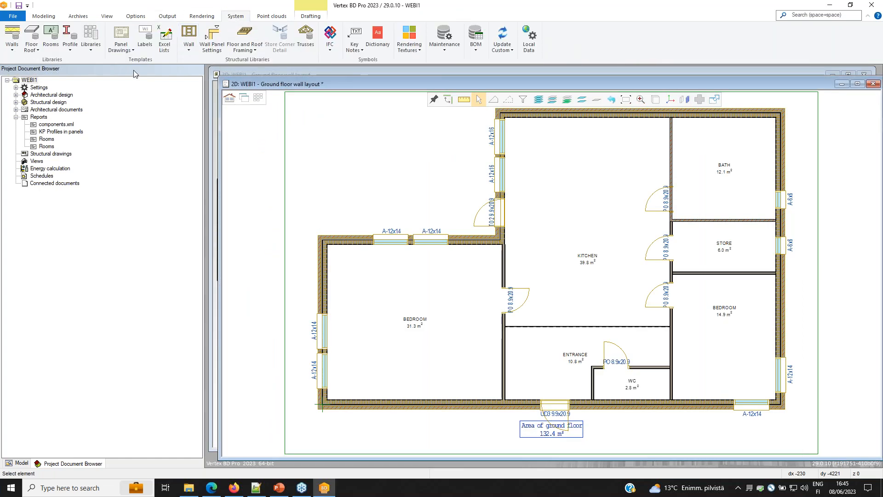
{"action": "left_click", "coordinate": [166, 48]}
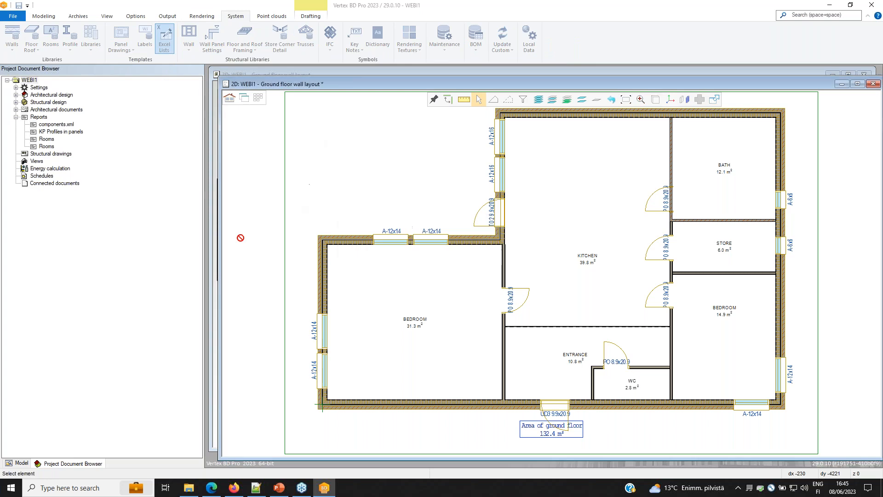
{"action": "left_click", "coordinate": [352, 335]}
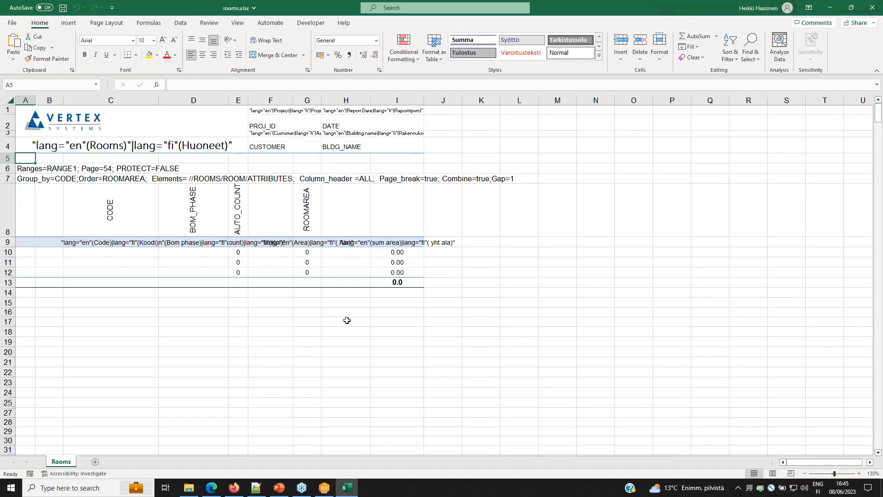
Examine the total row 13 of the Rooms template, the ROOMAREA data cells G10:G12 and the formula in I13
{"action": "left_click", "coordinate": [37, 285]}
{"action": "left_click_drag", "start_coordinate": [37, 285], "coordinate": [345, 284]}
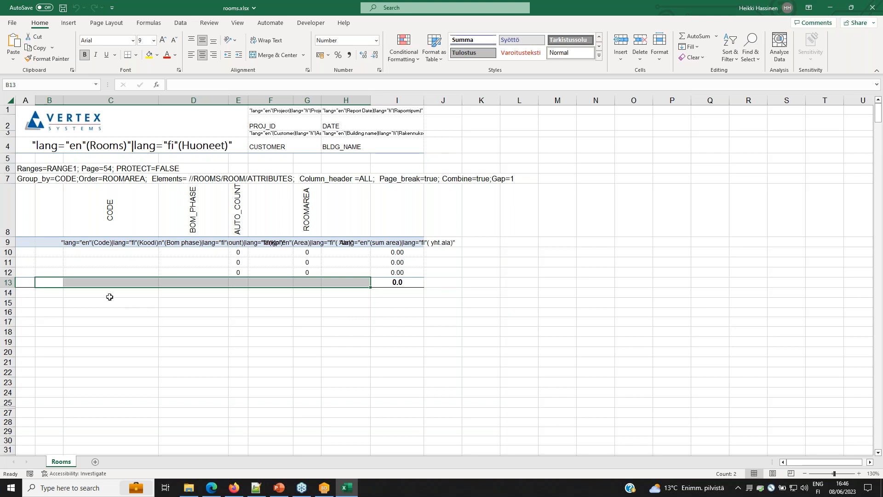
{"action": "left_click", "coordinate": [29, 284]}
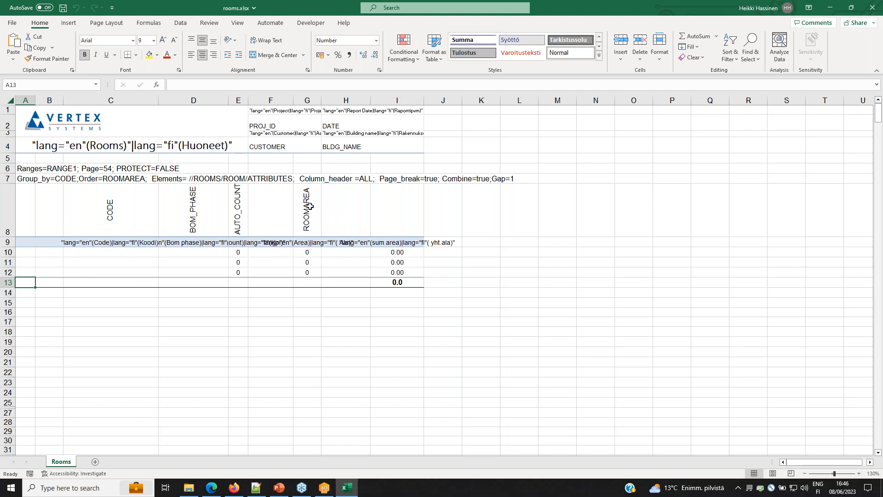
{"action": "left_click_drag", "start_coordinate": [305, 251], "coordinate": [307, 272]}
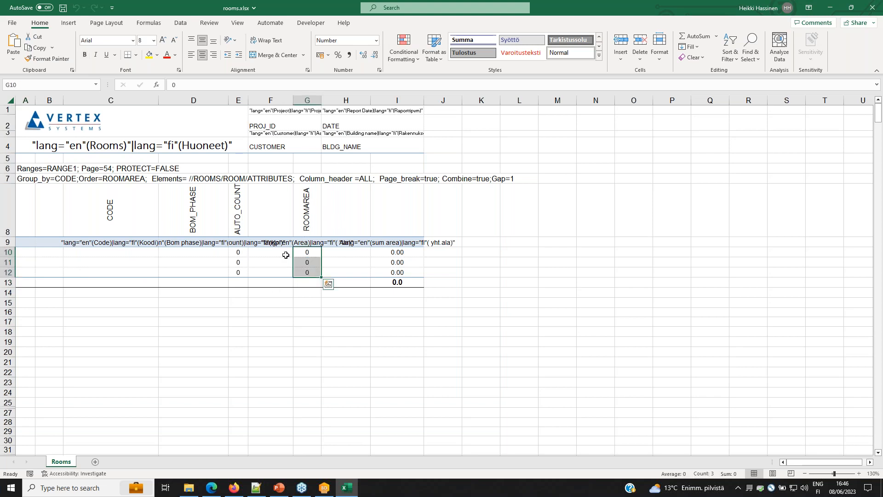
{"action": "left_click", "coordinate": [404, 282]}
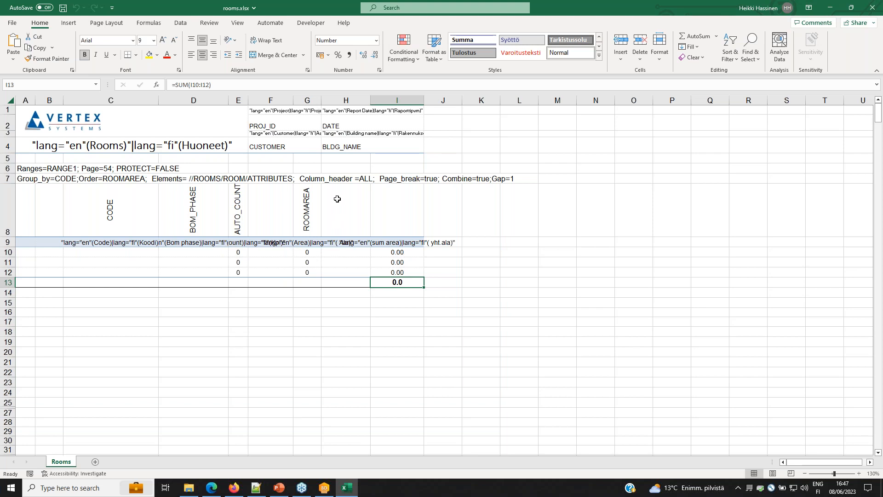
{"action": "left_click", "coordinate": [343, 283]}
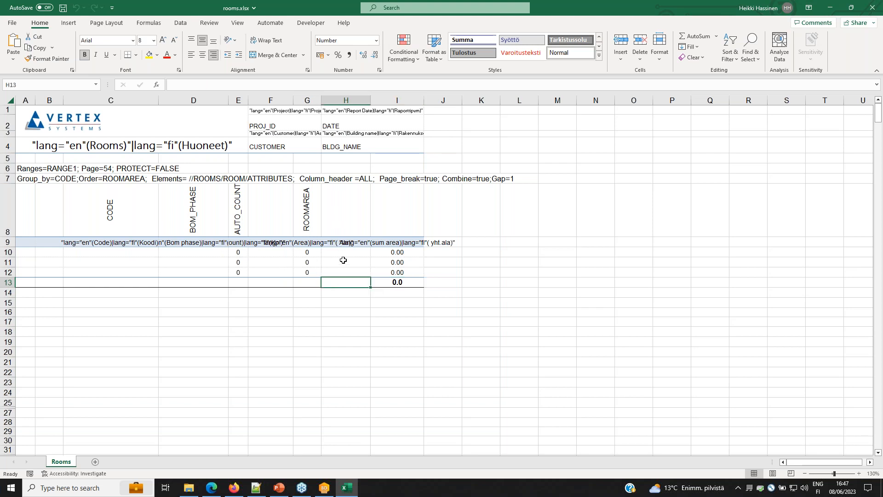
{"action": "left_click", "coordinate": [226, 85]}
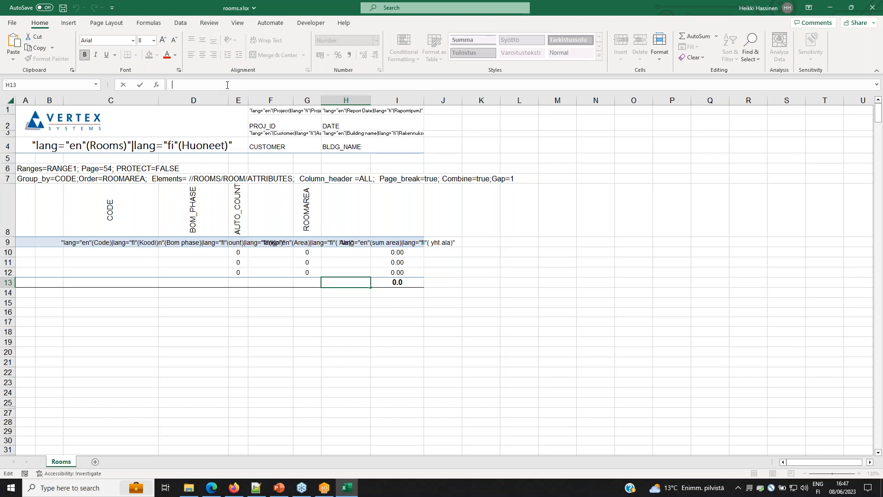
{"action": "type", "text": "="}
{"action": "left_click_drag", "start_coordinate": [338, 252], "coordinate": [337, 271]}
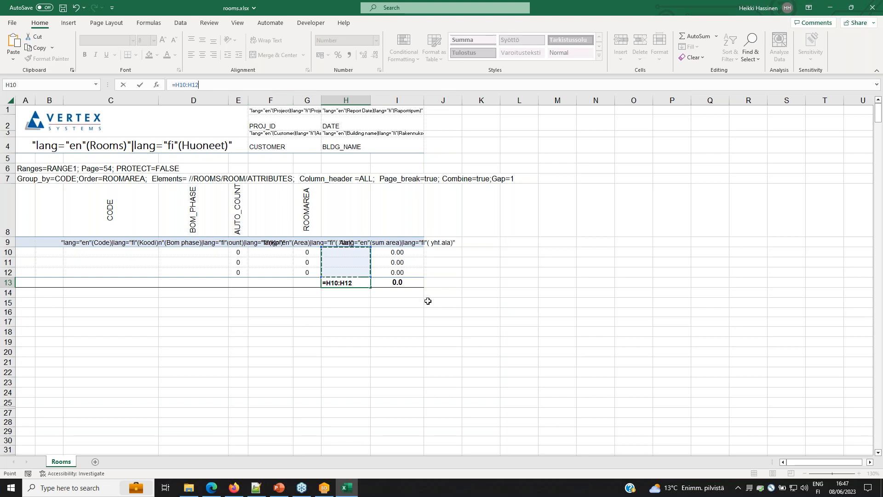
{"action": "left_click", "coordinate": [398, 283]}
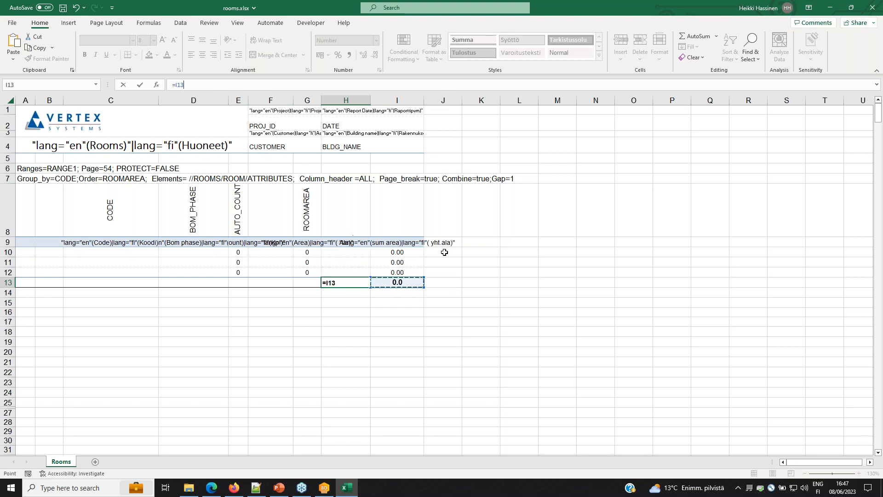
{"action": "key", "text": "ctrl+Return"}
Copy the =SUM(I10:I12) formula from I13 and try to paste it into H13
{"action": "left_click", "coordinate": [399, 281]}
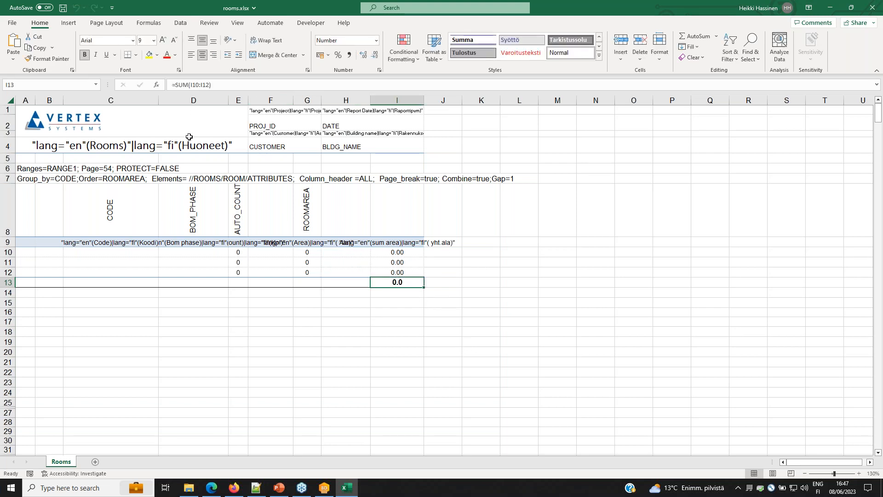
{"action": "left_click_drag", "start_coordinate": [214, 85], "coordinate": [171, 84]}
{"action": "key", "text": "ctrl+c"}
{"action": "type", "text": "="}
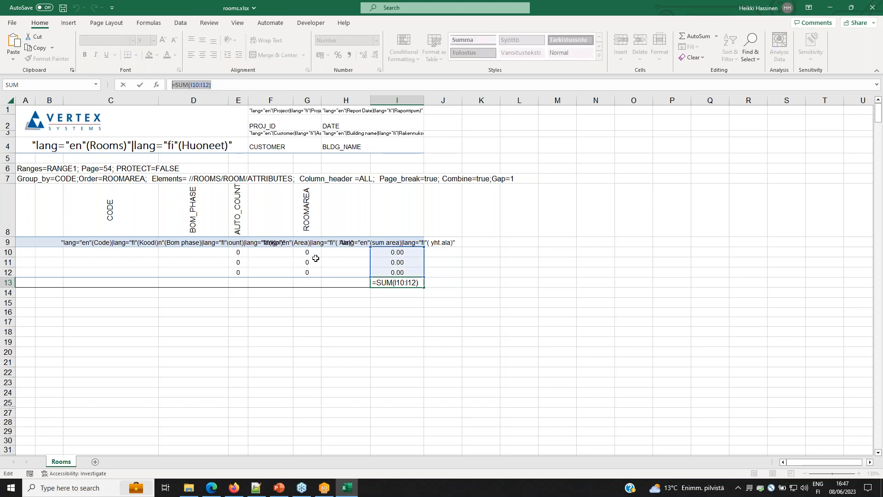
{"action": "left_click", "coordinate": [335, 281]}
{"action": "key", "text": "ctrl+v"}
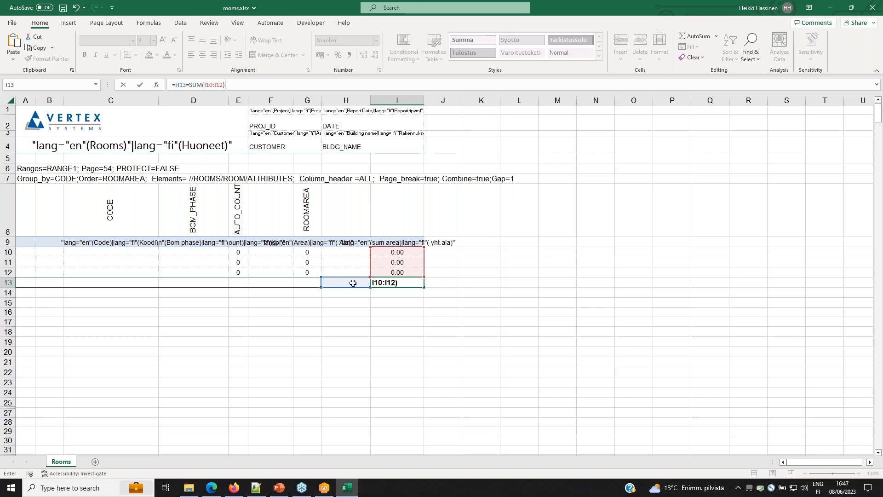
{"action": "left_click", "coordinate": [186, 85]}
{"action": "key", "text": "BackSpace"}
{"action": "key", "text": "BackSpace"}
{"action": "key", "text": "BackSpace"}
{"action": "key", "text": "BackSpace"}
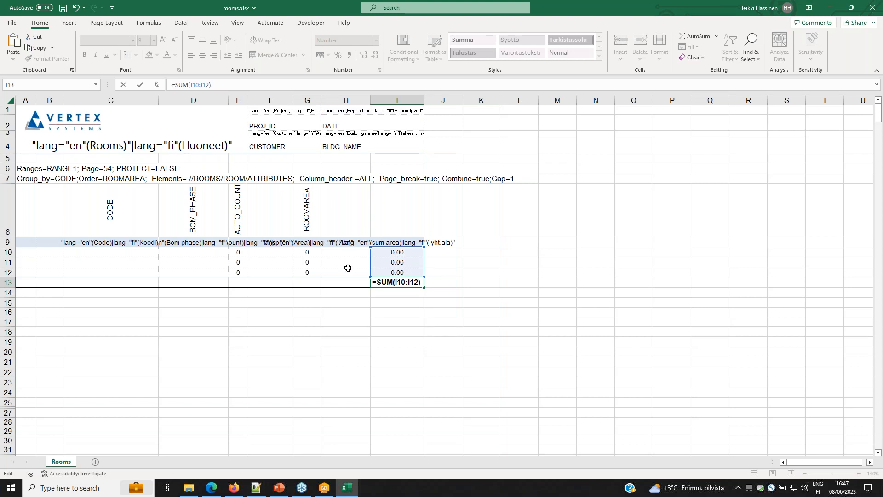
{"action": "type", "text": "="}
{"action": "left_click", "coordinate": [335, 284]}
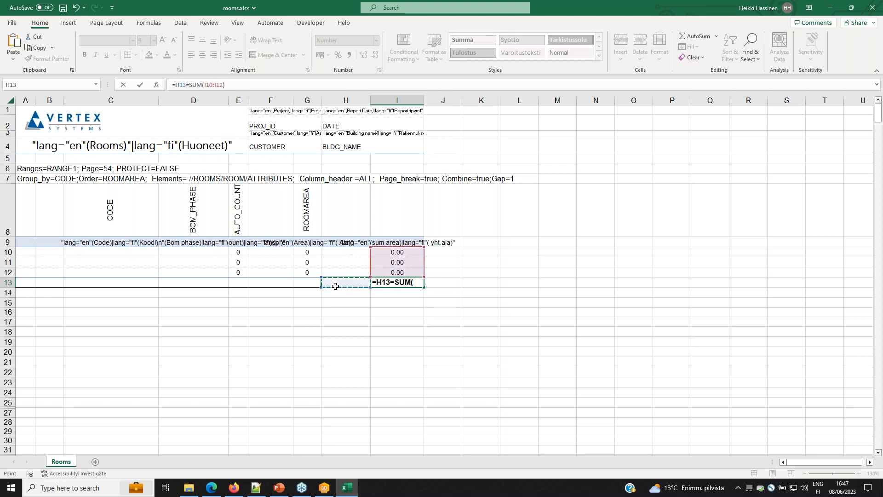
{"action": "key", "text": "ctrl+Return"}
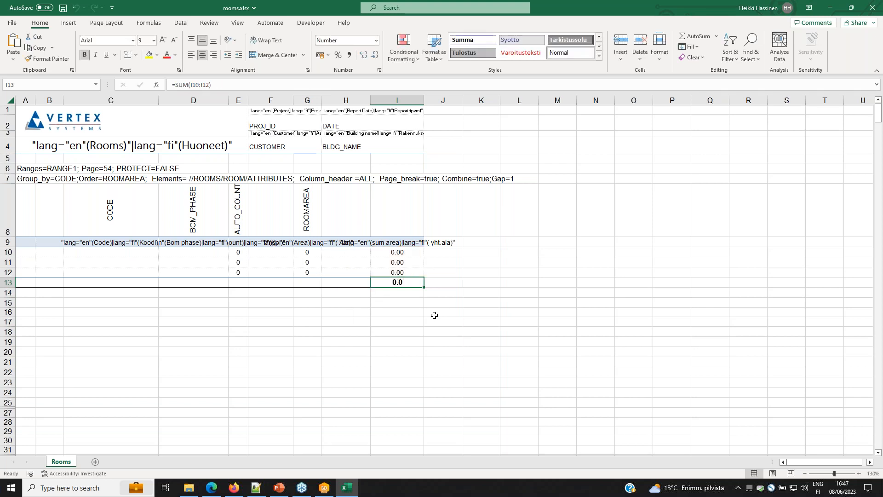
Paste the =SUM(I10:I12) formula into H13, clear that cell again, and select the total cell I13
{"action": "left_click", "coordinate": [342, 285]}
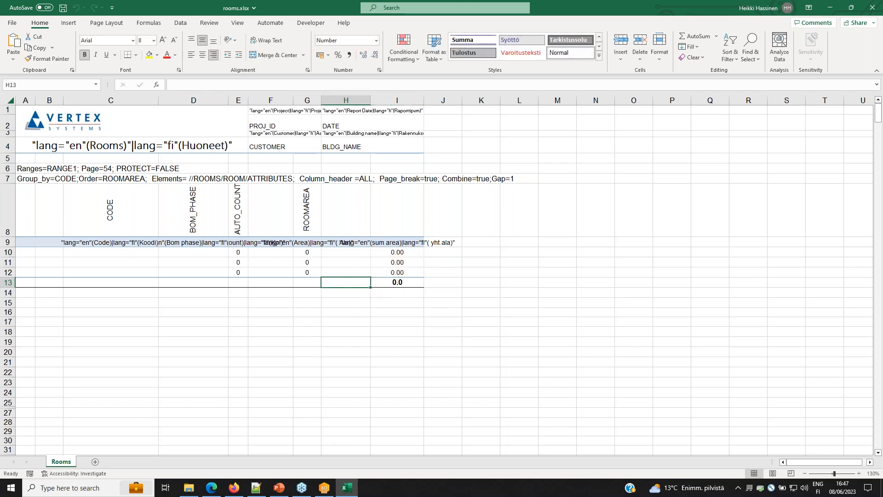
{"action": "key", "text": "ctrl+v"}
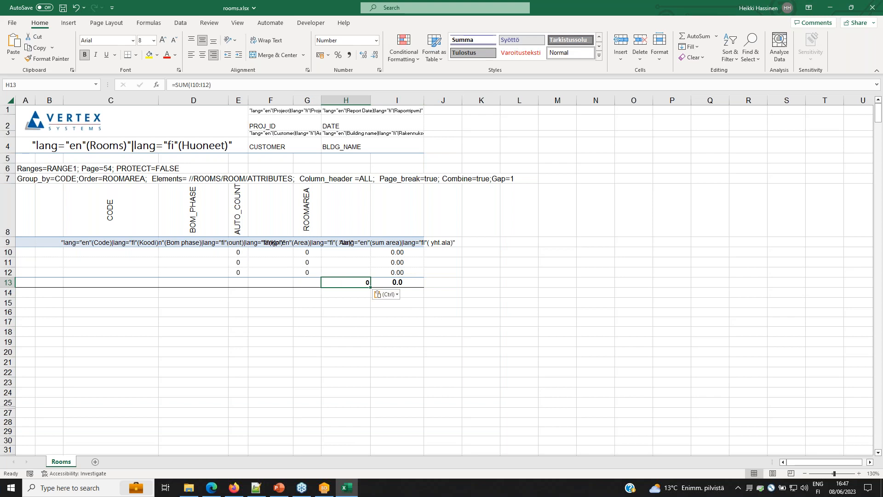
{"action": "key", "text": "BackSpace"}
{"action": "left_click", "coordinate": [408, 282]}
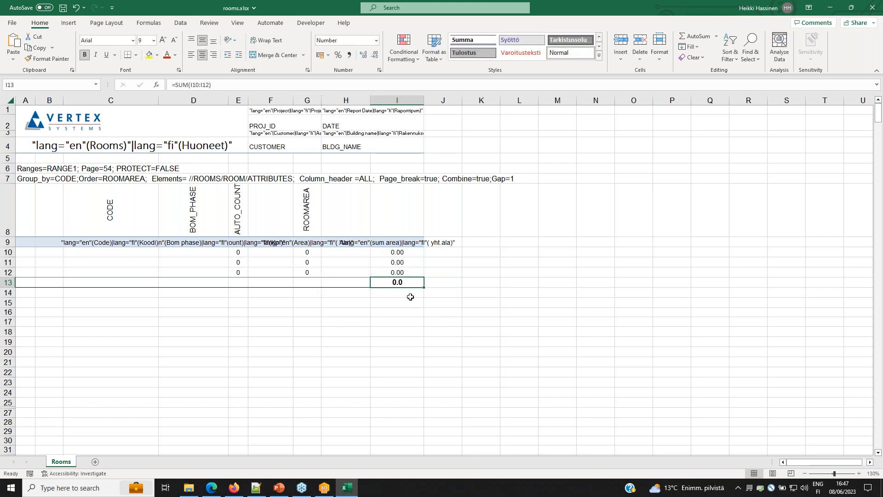
Copy the total formula from I13 into H13 of the Rooms template and close rooms.xlsx, saving the changes
{"action": "key", "text": "ctrl+c"}
{"action": "left_click", "coordinate": [357, 285]}
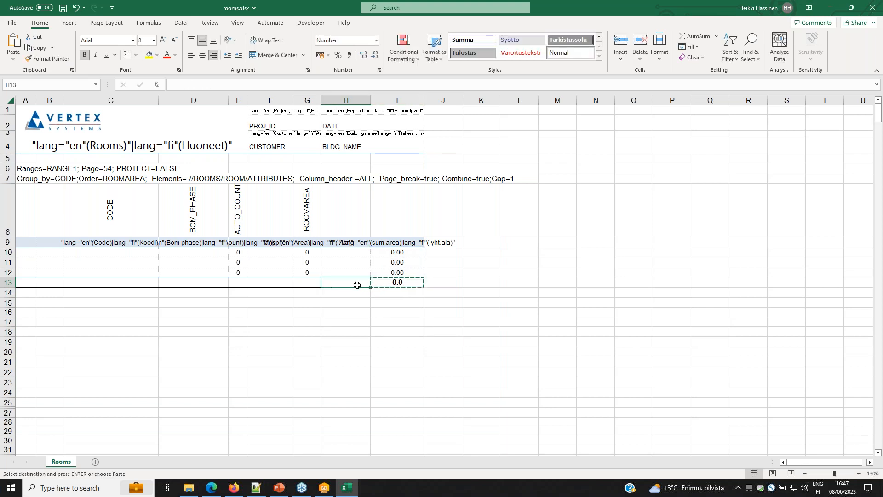
{"action": "key", "text": "ctrl+v"}
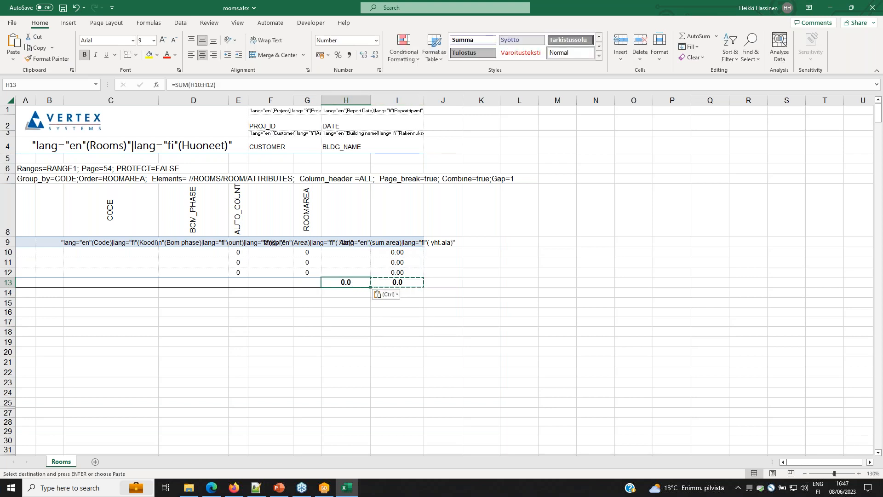
{"action": "left_click", "coordinate": [348, 283]}
{"action": "key", "text": "Escape"}
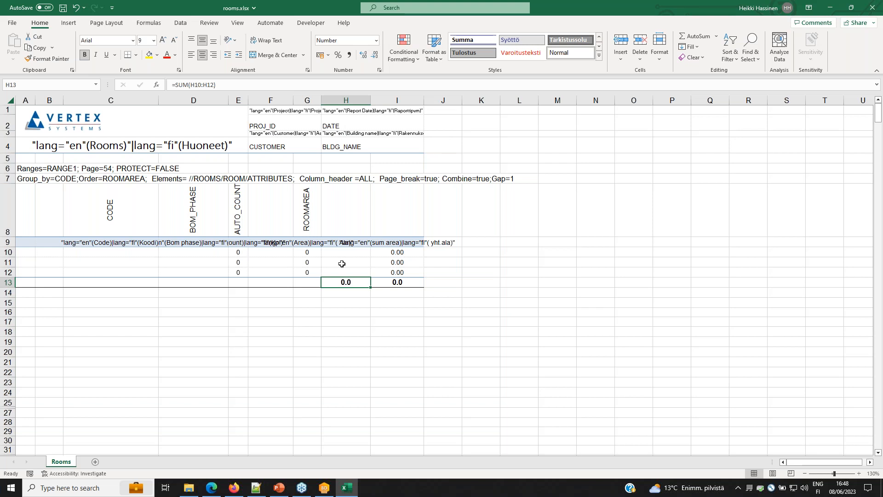
{"action": "left_click", "coordinate": [872, 8]}
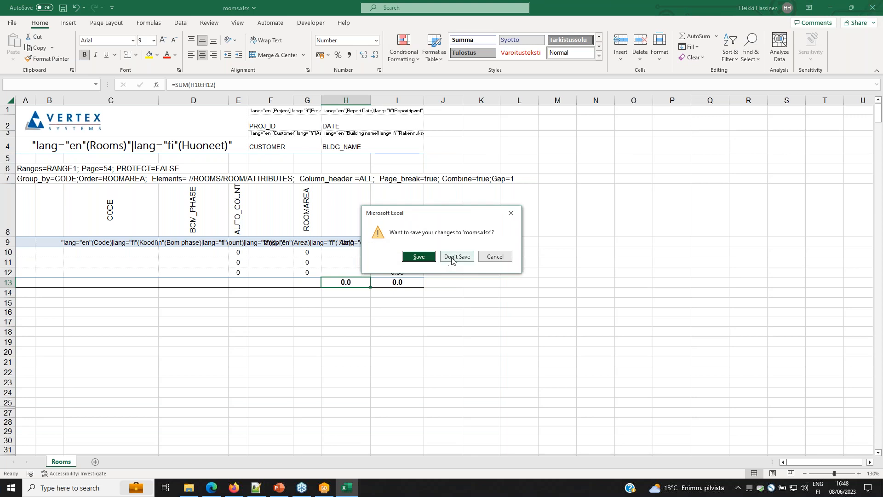
{"action": "left_click", "coordinate": [419, 256]}
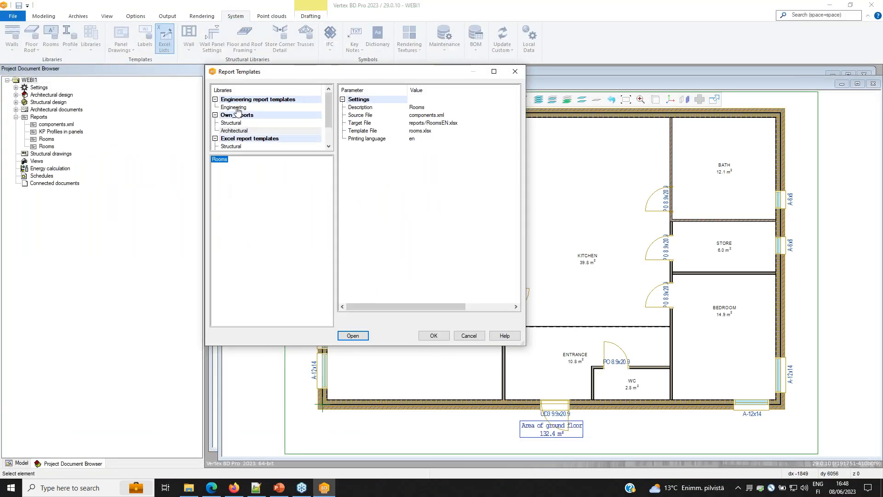
Look through the Engineering, Own_reports Structural and Excel report templates Structural and Architectural libraries for available report templates
{"action": "left_click", "coordinate": [235, 108]}
{"action": "left_click", "coordinate": [237, 123]}
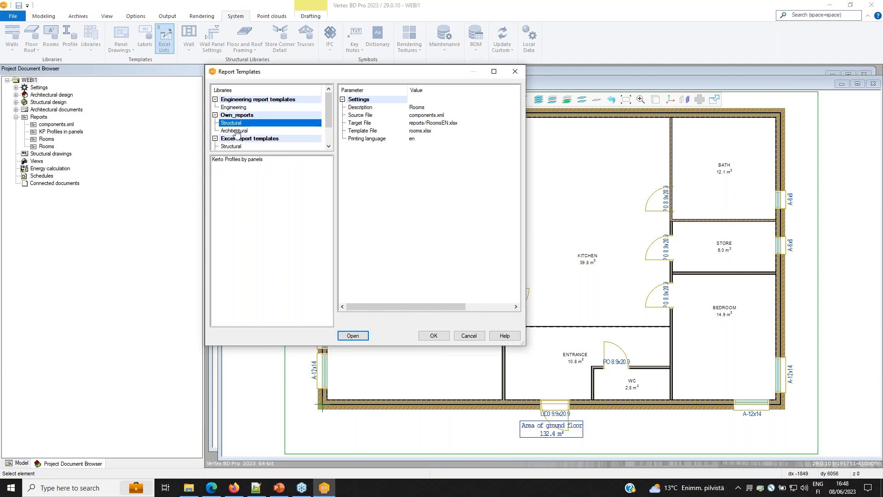
{"action": "scroll", "coordinate": [239, 142], "scroll_direction": "down", "scroll_amount": 1}
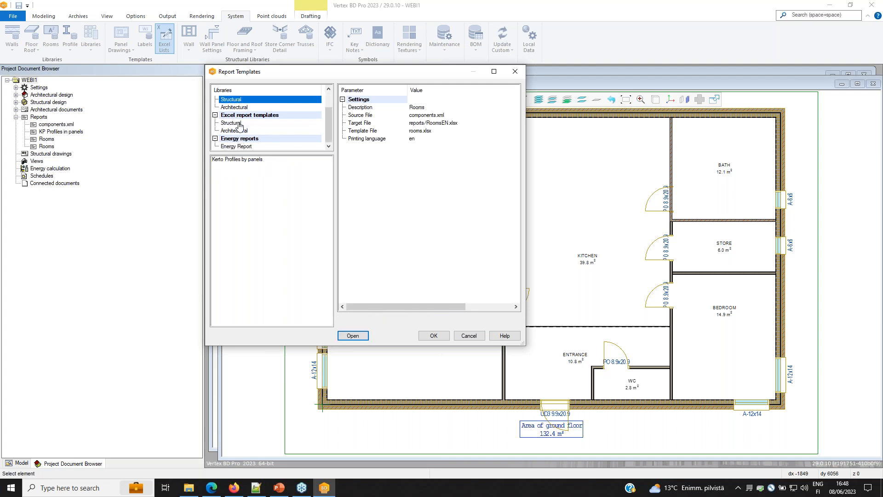
{"action": "left_click", "coordinate": [239, 123]}
{"action": "left_click", "coordinate": [240, 131]}
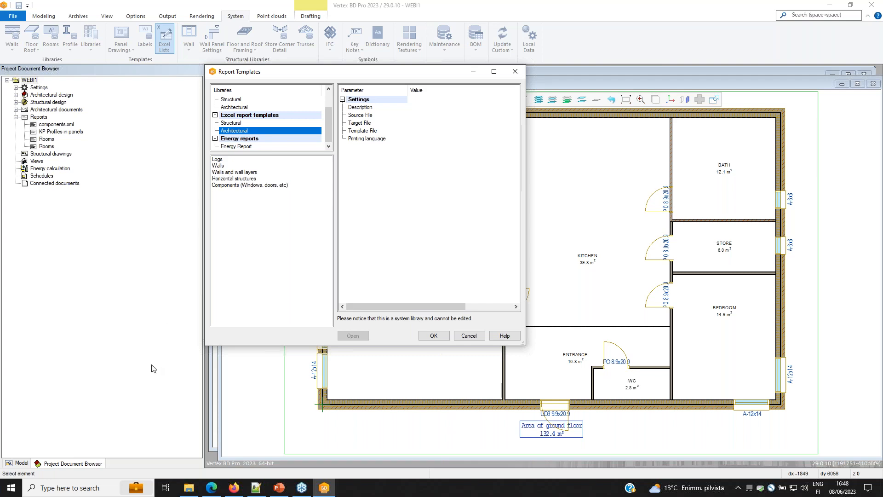
Switch to Notepad++ and examine the attributes of a KP 45x200 header beam in the wall project's components.xml
{"action": "left_click", "coordinate": [256, 489]}
{"action": "left_click", "coordinate": [465, 278]}
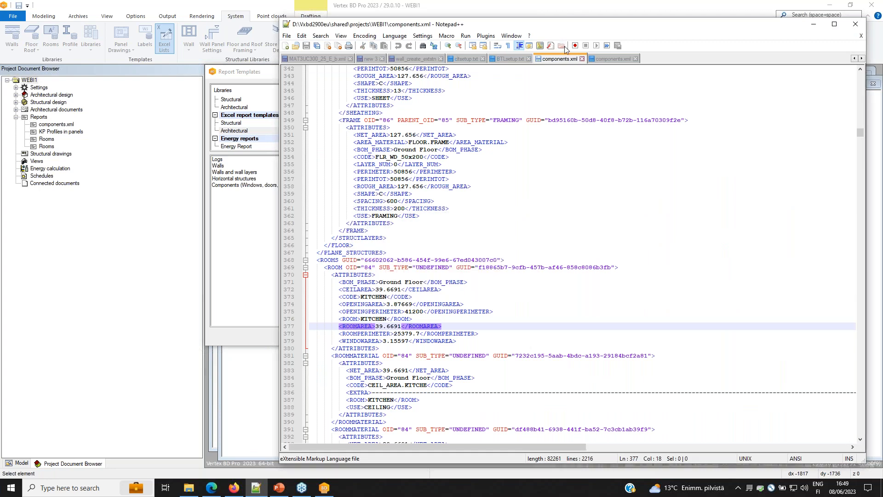
{"action": "left_click", "coordinate": [616, 59]}
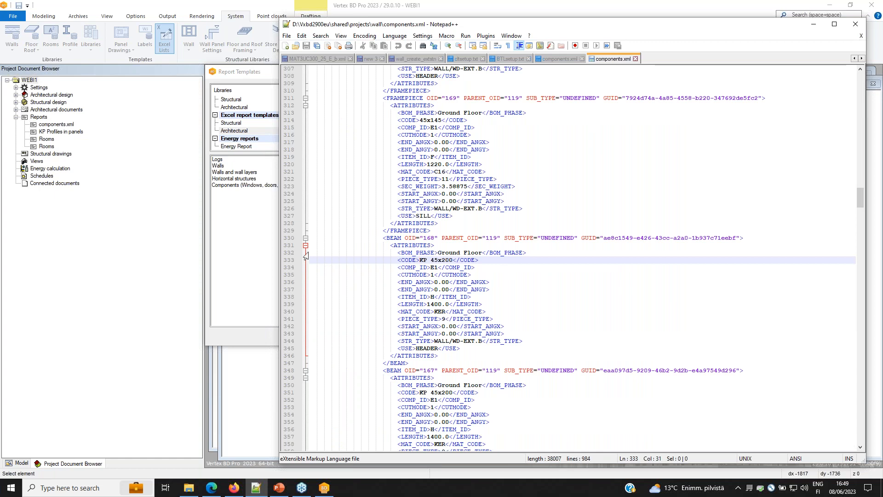
{"action": "left_click_drag", "start_coordinate": [311, 252], "coordinate": [461, 348]}
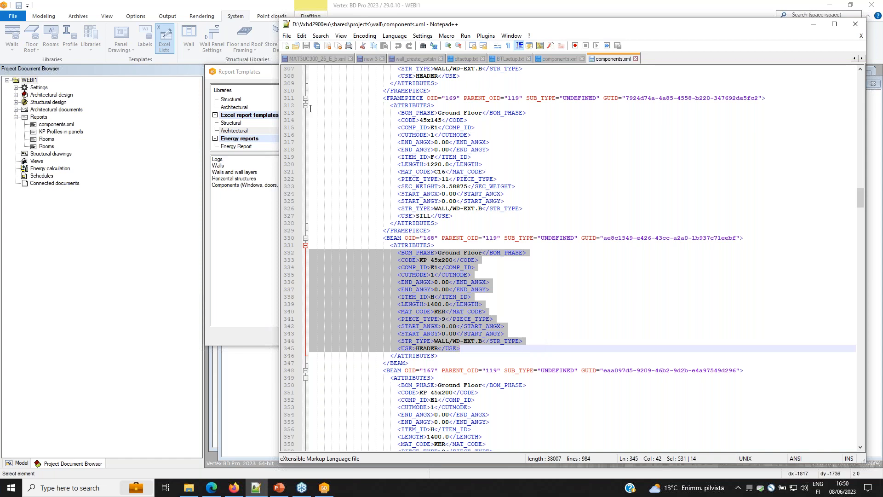
Return to Vertex BD, open the Kerto Profiles by panels template from Own_reports Structural, and examine its LENGTH field and I13 total
{"action": "left_click", "coordinate": [260, 73]}
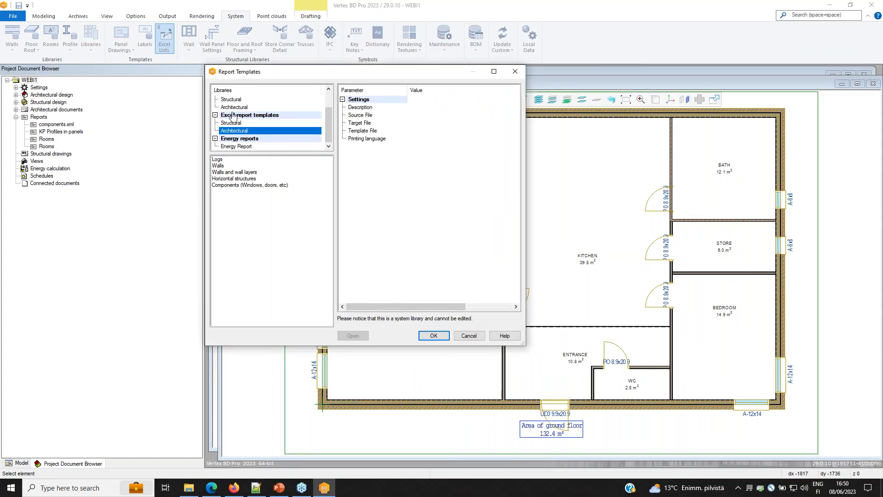
{"action": "scroll", "coordinate": [241, 138], "scroll_direction": "up", "scroll_amount": 1}
{"action": "scroll", "coordinate": [245, 141], "scroll_direction": "down", "scroll_amount": 1}
{"action": "scroll", "coordinate": [254, 128], "scroll_direction": "up", "scroll_amount": 1}
{"action": "left_click", "coordinate": [234, 123]}
{"action": "left_click", "coordinate": [235, 159]}
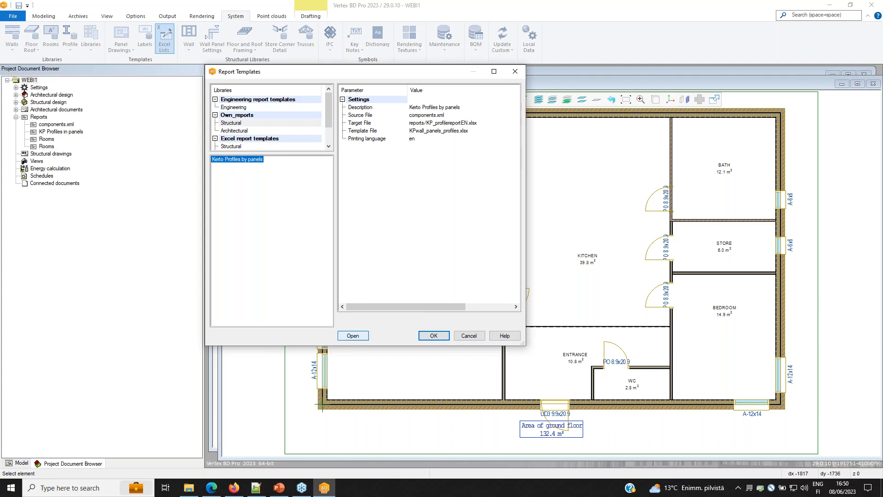
{"action": "left_click", "coordinate": [353, 335]}
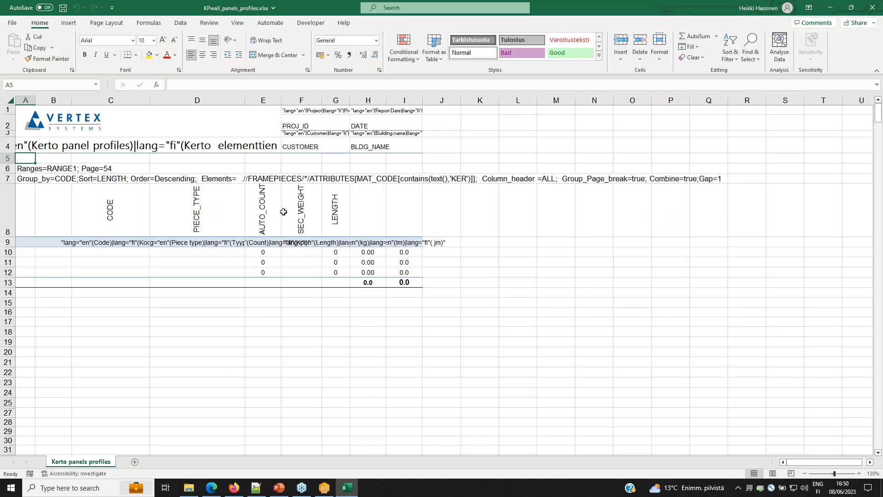
{"action": "left_click", "coordinate": [334, 202]}
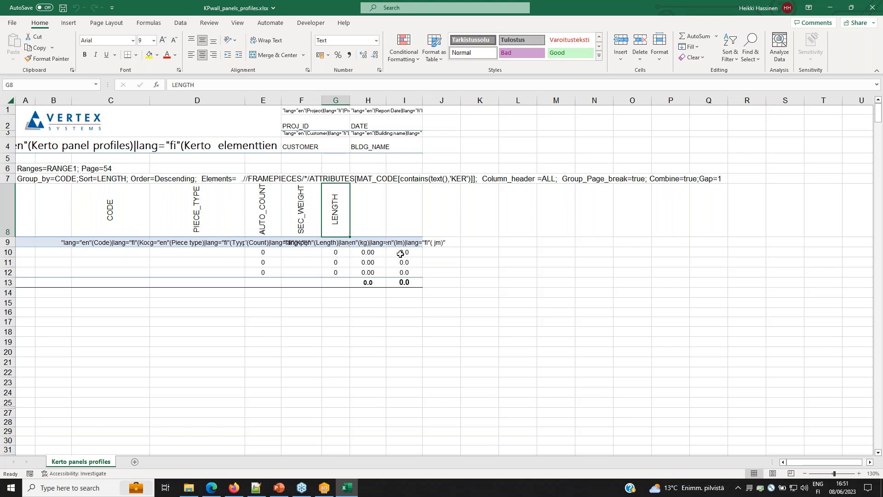
{"action": "left_click", "coordinate": [404, 282]}
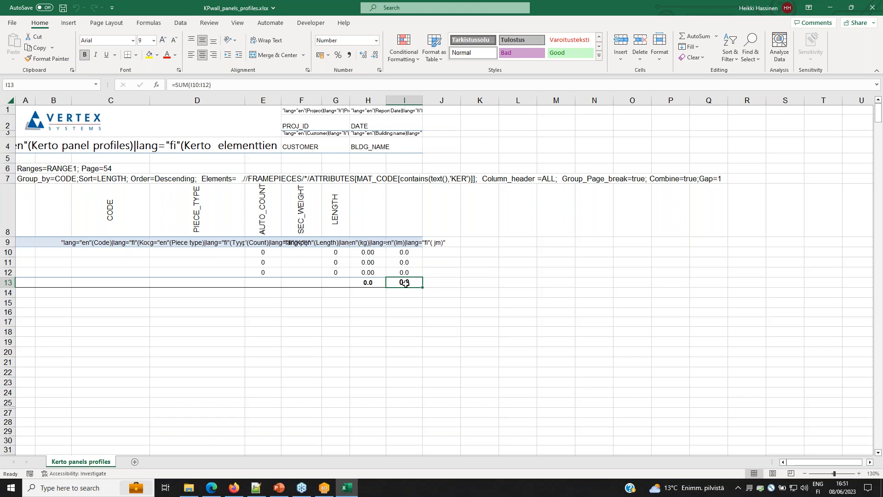
Switch to Notepad++ and examine the beginning of the wall project's components.xml, where the WALLELEMENT structure is defined
{"action": "left_click", "coordinate": [324, 487]}
{"action": "left_click", "coordinate": [255, 488]}
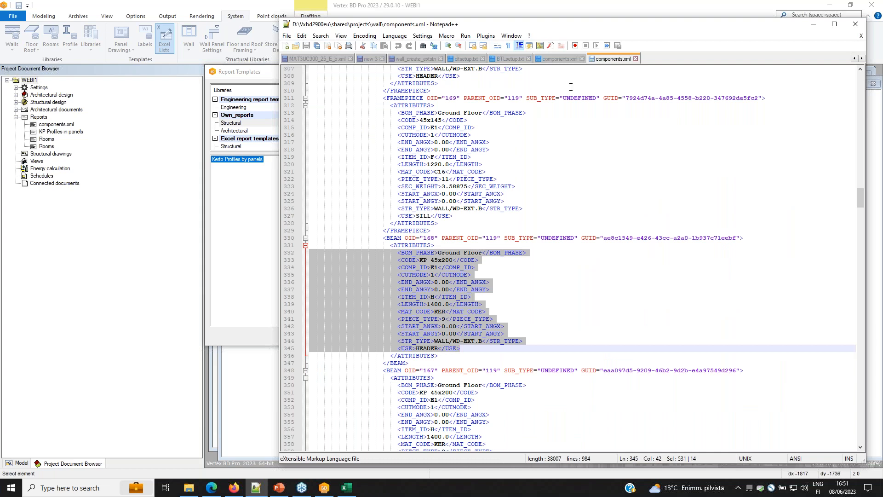
{"action": "left_click_drag", "start_coordinate": [568, 27], "coordinate": [380, 18]}
{"action": "left_click_drag", "start_coordinate": [672, 188], "coordinate": [667, 73]}
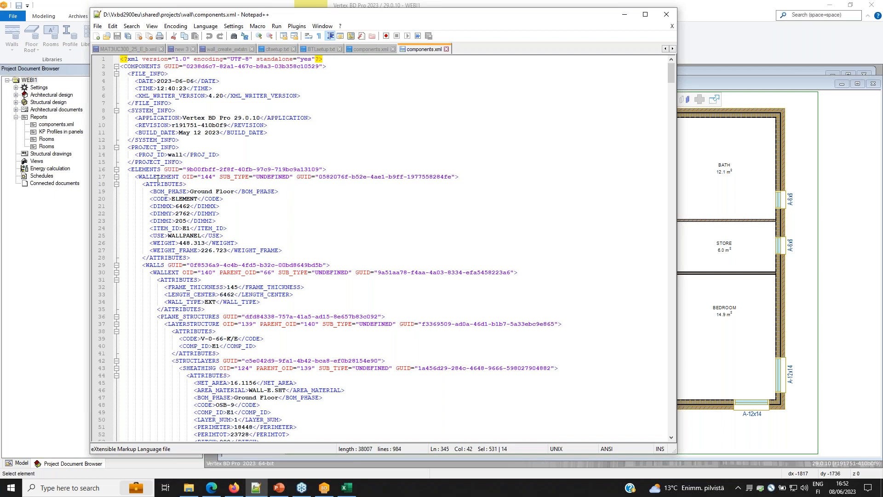
Close the Report Templates dialog in Vertex BD and examine the SHEATHING and SHEETS elements in the wall project's components.xml in Notepad++
{"action": "left_click", "coordinate": [705, 12]}
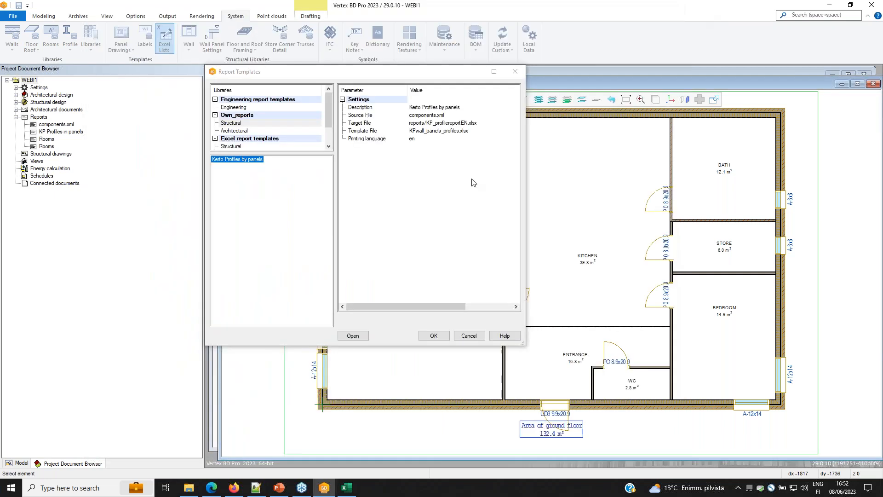
{"action": "left_click", "coordinate": [473, 339]}
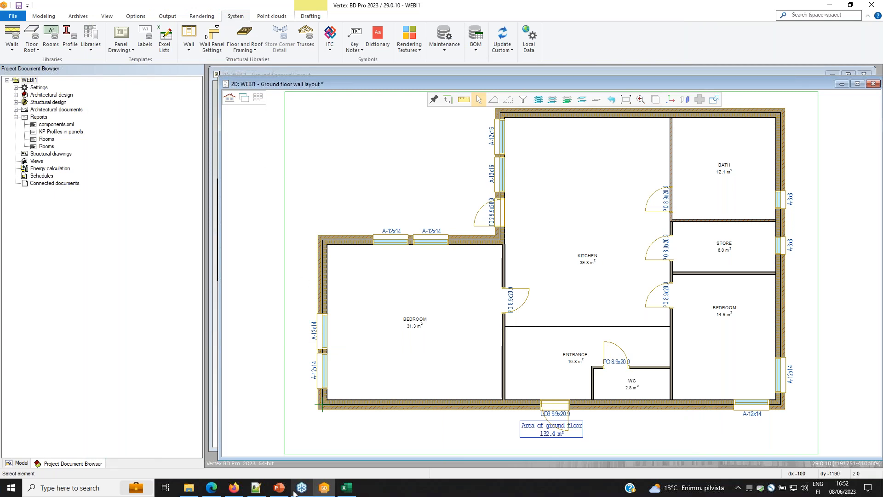
{"action": "left_click", "coordinate": [258, 489]}
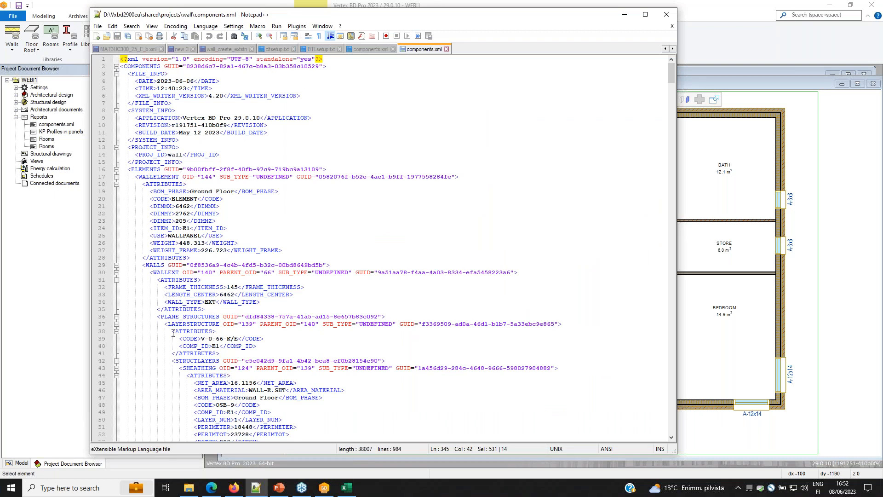
{"action": "scroll", "coordinate": [199, 237], "scroll_direction": "down", "scroll_amount": 6}
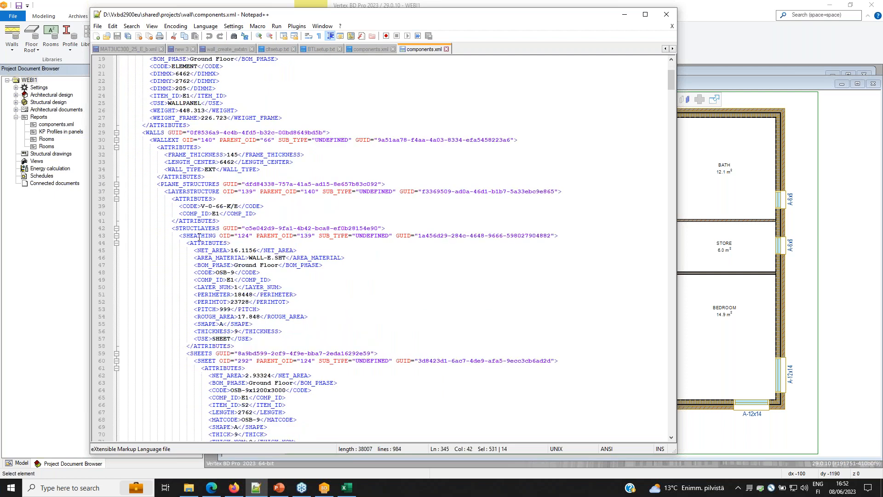
{"action": "scroll", "coordinate": [199, 238], "scroll_direction": "down", "scroll_amount": 4}
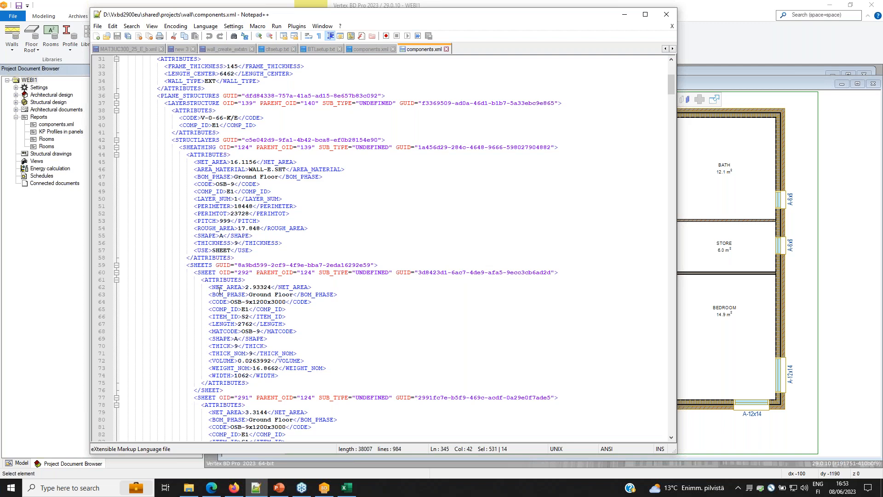
{"action": "left_click", "coordinate": [624, 14]}
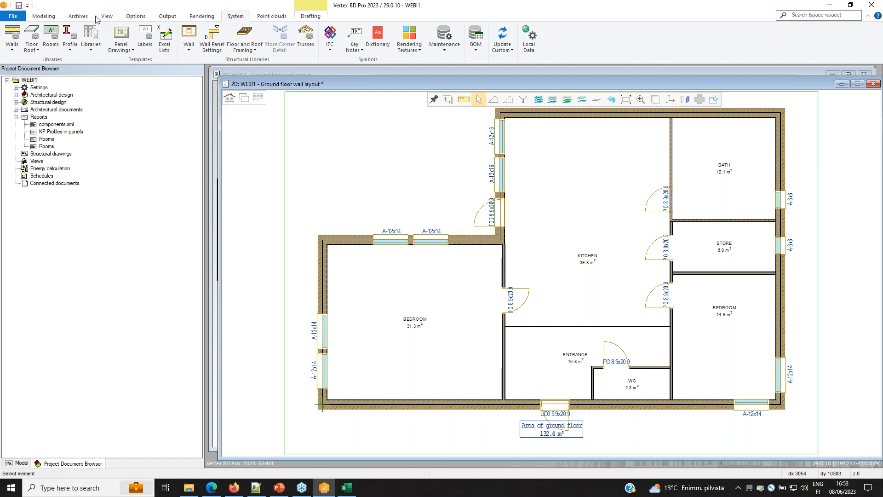
Add a Fence Length additional lineal material as one horizontal line outside the house, above the large bedroom
{"action": "left_click", "coordinate": [46, 18]}
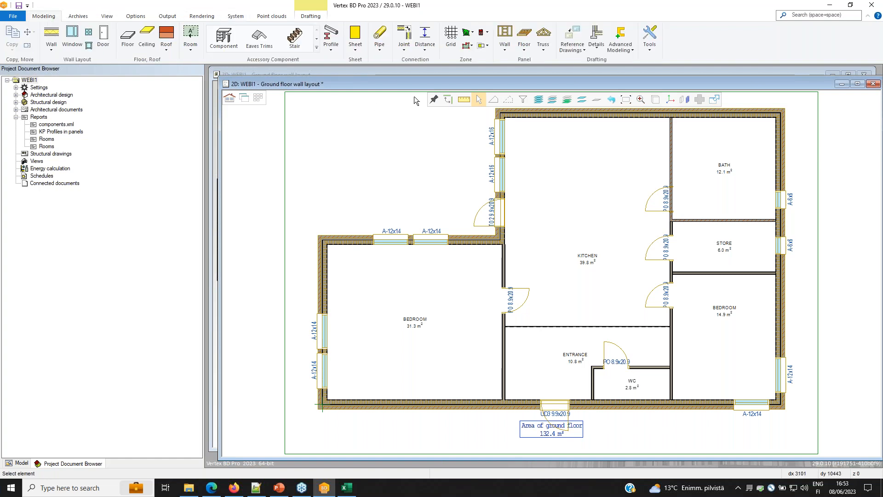
{"action": "left_click", "coordinate": [469, 45]}
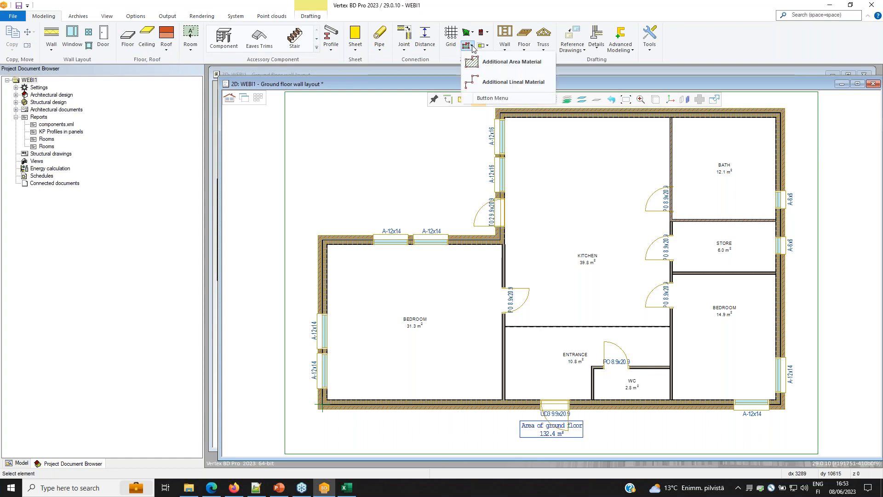
{"action": "left_click", "coordinate": [504, 83]}
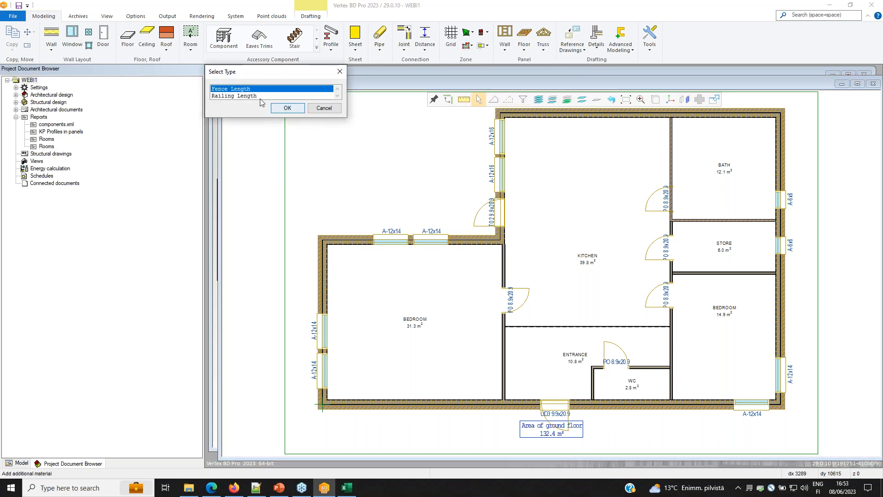
{"action": "left_click", "coordinate": [287, 109]}
{"action": "left_click", "coordinate": [308, 164]}
{"action": "left_click", "coordinate": [425, 165]}
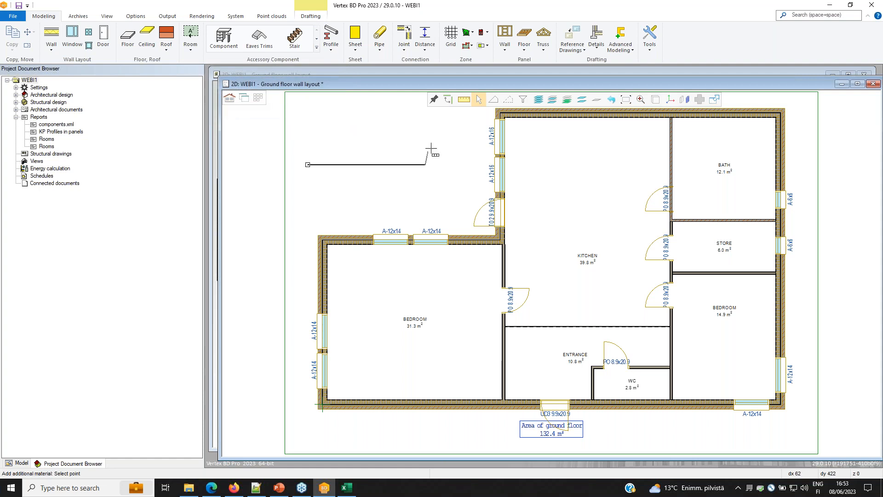
{"action": "key", "text": "Escape"}
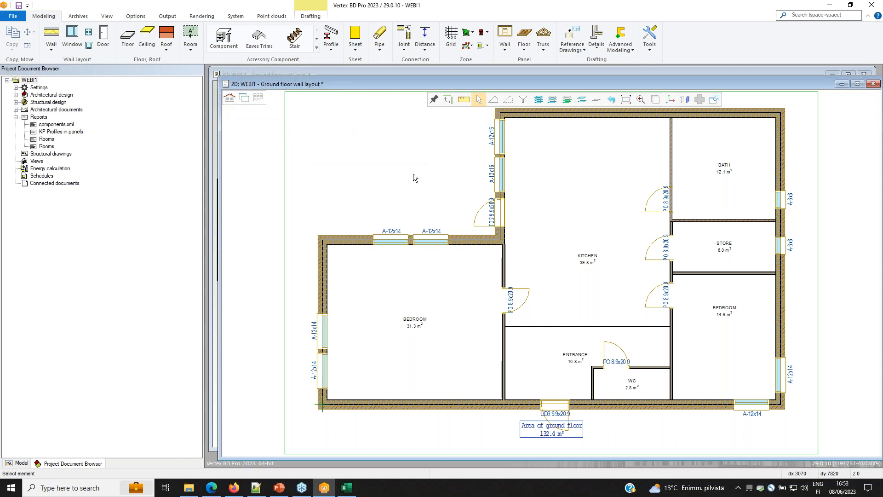
Check the material type assigned to the new fence line without changing it
{"action": "left_click", "coordinate": [405, 165]}
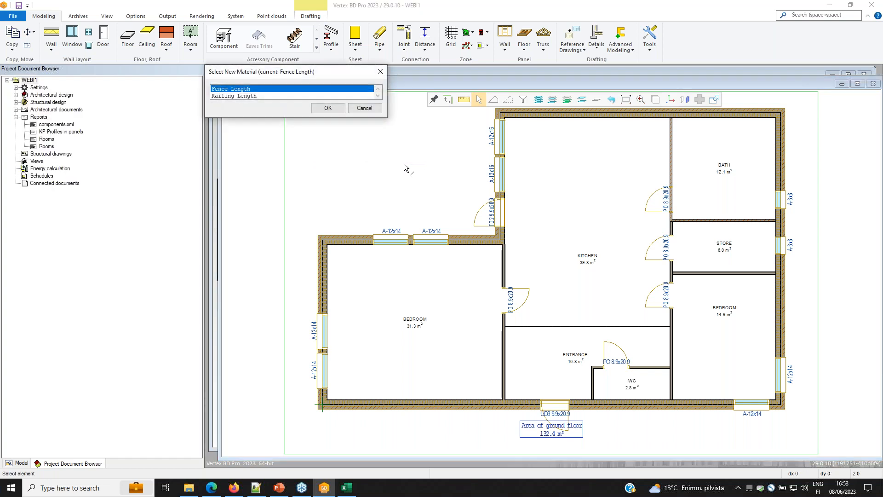
{"action": "left_click", "coordinate": [364, 108]}
{"action": "key", "text": "Escape"}
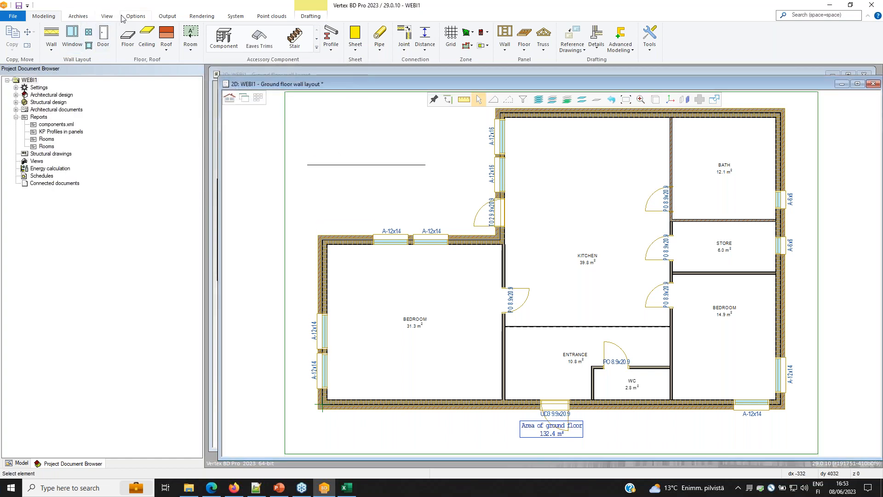
Generate the Kerto Profiles by panels Excel report from Own_reports Structural and close the report and its template workbook
{"action": "left_click", "coordinate": [168, 17]}
{"action": "left_click", "coordinate": [13, 42]}
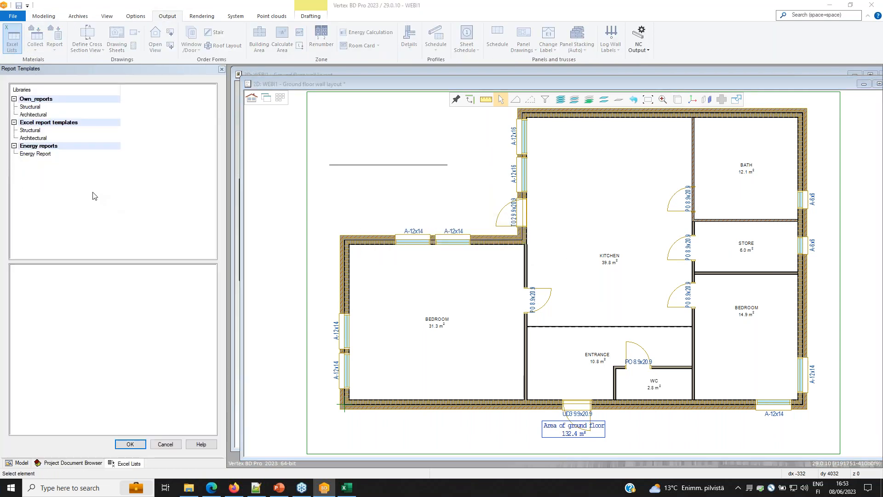
{"action": "left_click", "coordinate": [35, 108]}
{"action": "left_click", "coordinate": [51, 268]}
{"action": "left_click", "coordinate": [132, 444]}
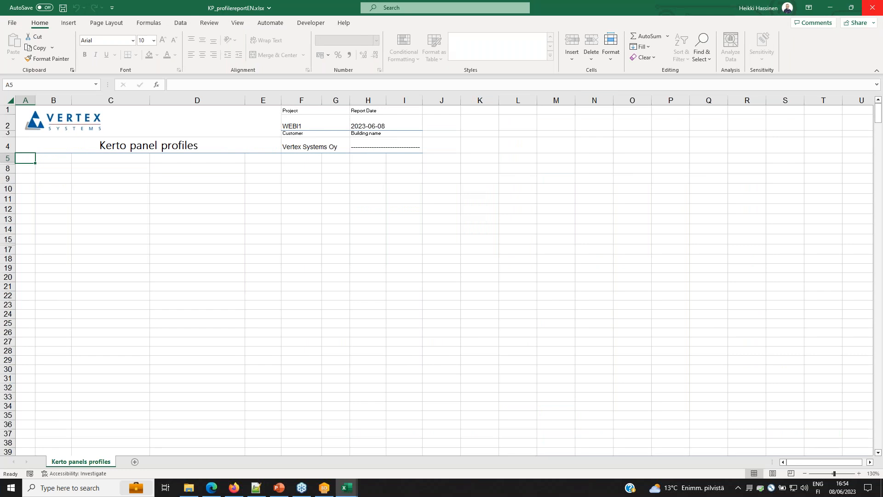
{"action": "left_click", "coordinate": [874, 10]}
{"action": "left_click", "coordinate": [874, 10]}
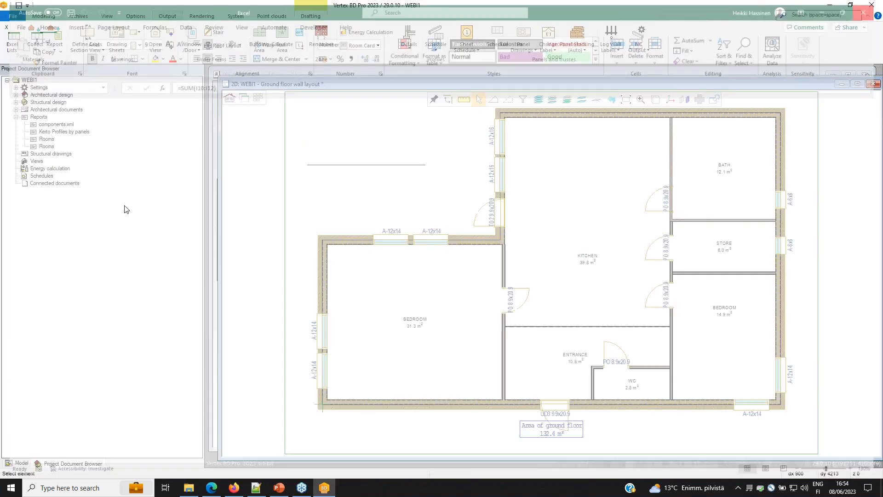
Open the project's components.xml report in Notepad++ and reload it with the modified contents
{"action": "right_click", "coordinate": [65, 125]}
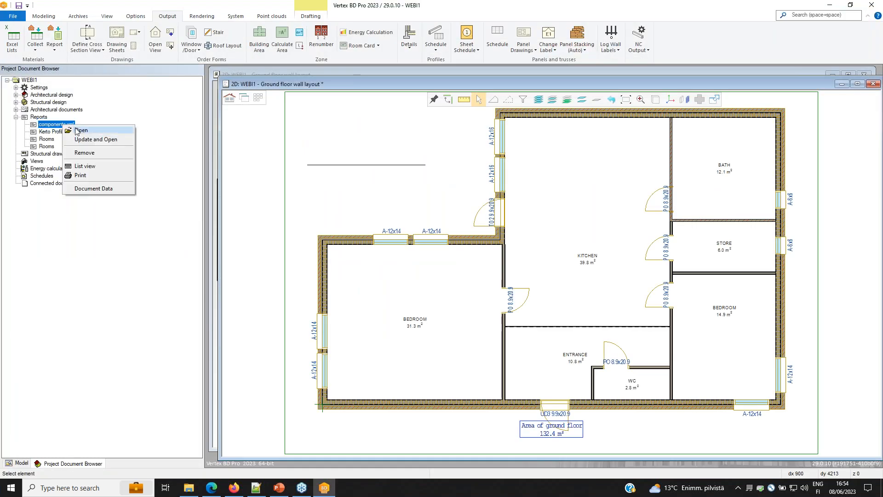
{"action": "left_click", "coordinate": [81, 132]}
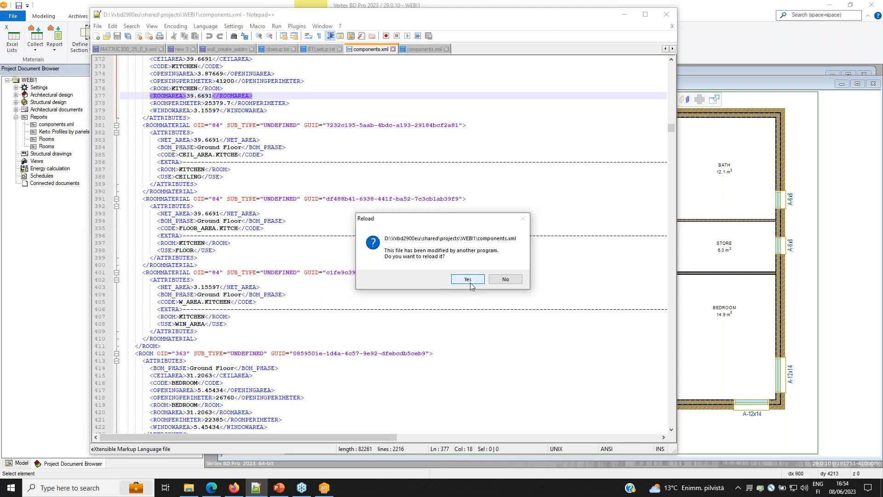
{"action": "left_click", "coordinate": [468, 279]}
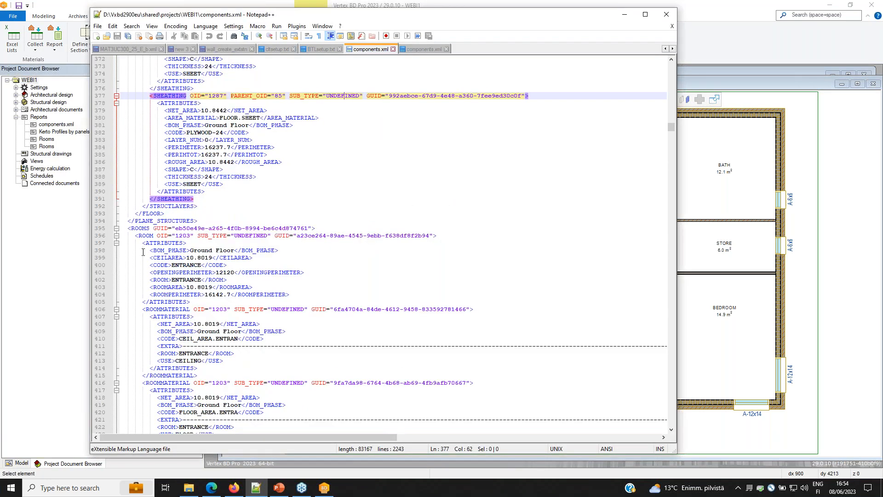
Collapse the ROOMS, WALLJOINTS, WALLS and OPENINGS sections of components.xml
{"action": "left_click", "coordinate": [116, 228]}
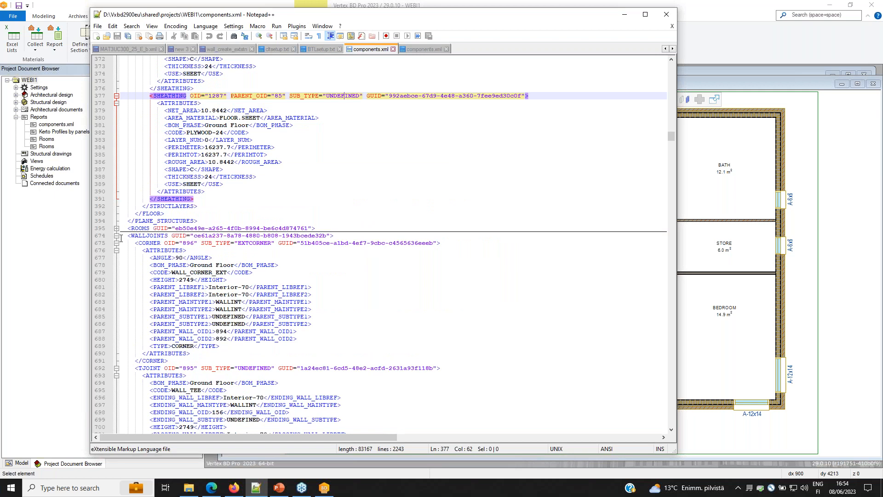
{"action": "left_click", "coordinate": [116, 236]}
{"action": "left_click", "coordinate": [116, 243]}
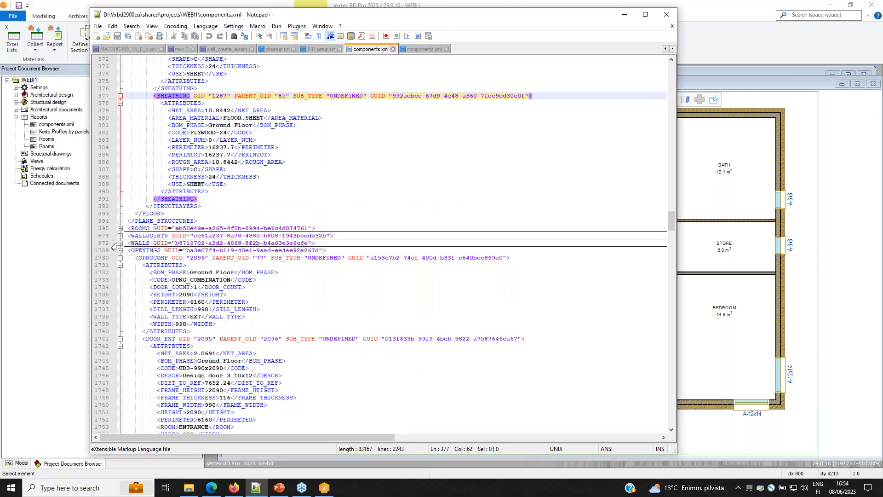
{"action": "left_click", "coordinate": [120, 251]}
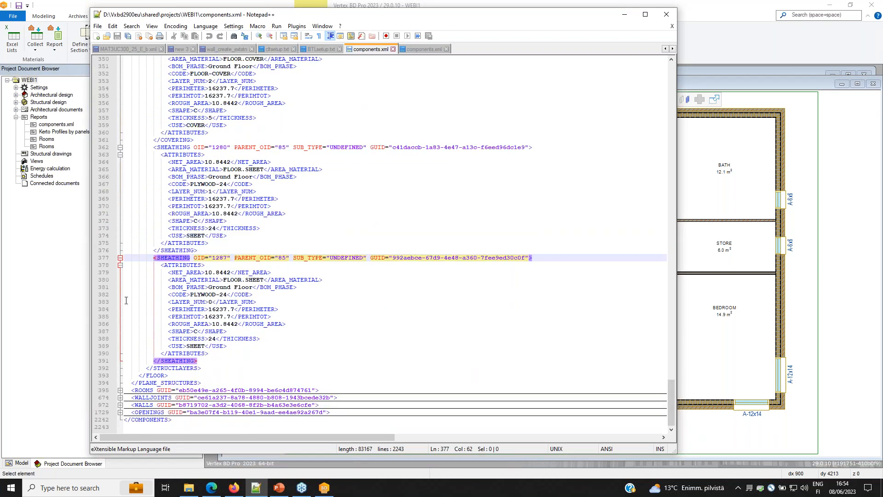
Examine the EXTRAMATERIALS section near the beginning of components.xml, including its first element's attributes, and return to Vertex BD
{"action": "scroll", "coordinate": [216, 319], "scroll_direction": "up", "scroll_amount": 10}
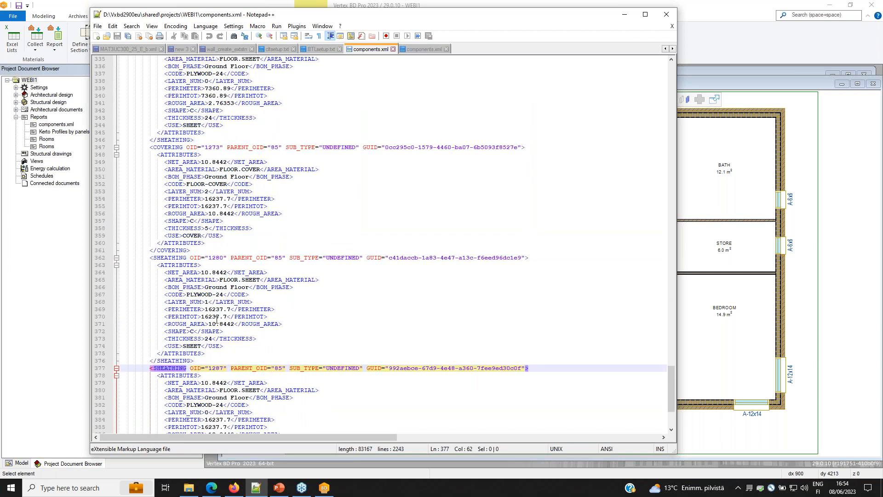
{"action": "left_click_drag", "start_coordinate": [671, 364], "coordinate": [667, 86]}
{"action": "scroll", "coordinate": [172, 173], "scroll_direction": "up", "scroll_amount": 3}
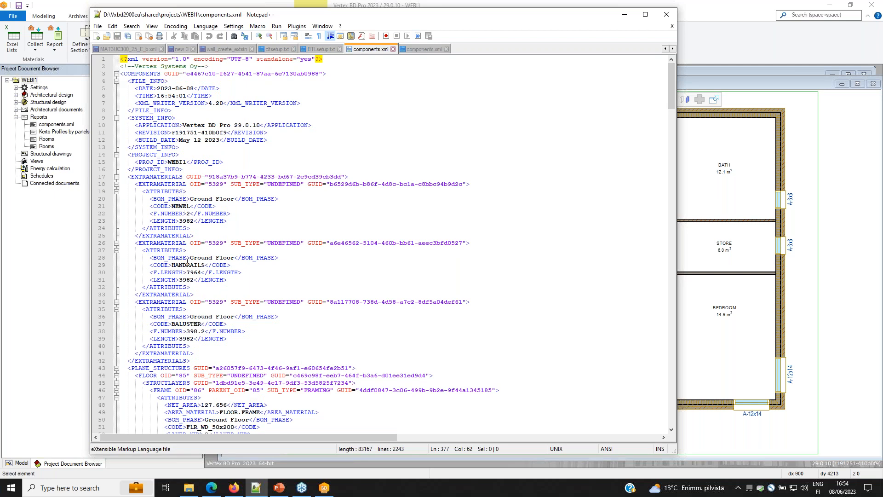
{"action": "left_click", "coordinate": [147, 177]}
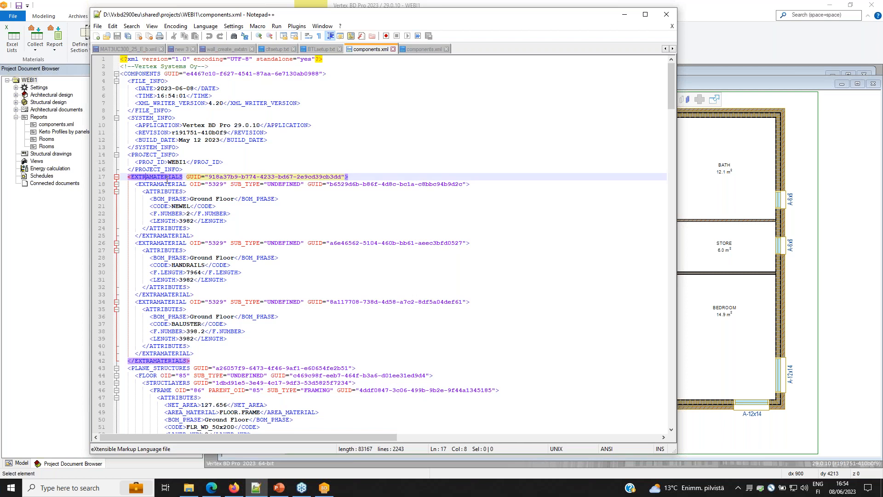
{"action": "left_click", "coordinate": [175, 185]}
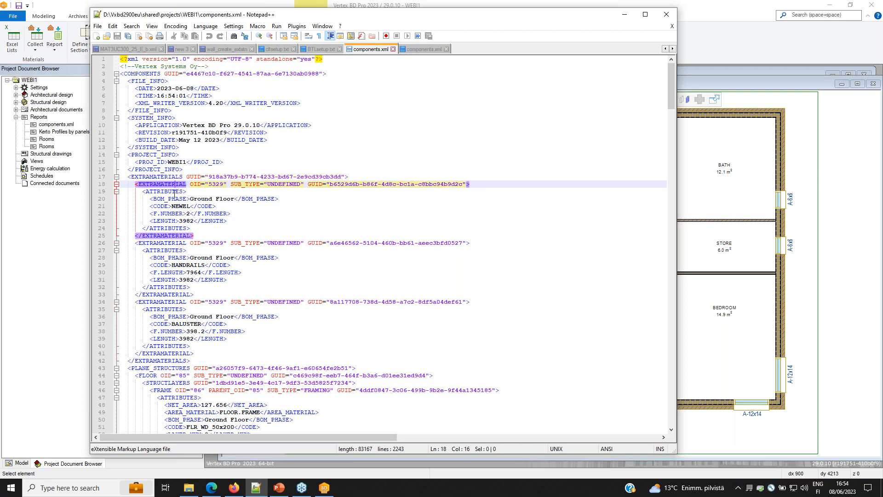
{"action": "left_click", "coordinate": [173, 192]}
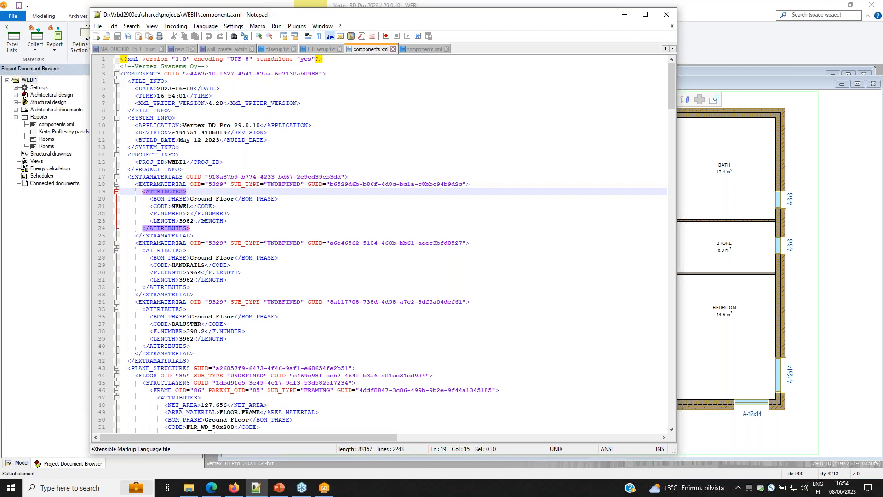
{"action": "left_click", "coordinate": [689, 13]}
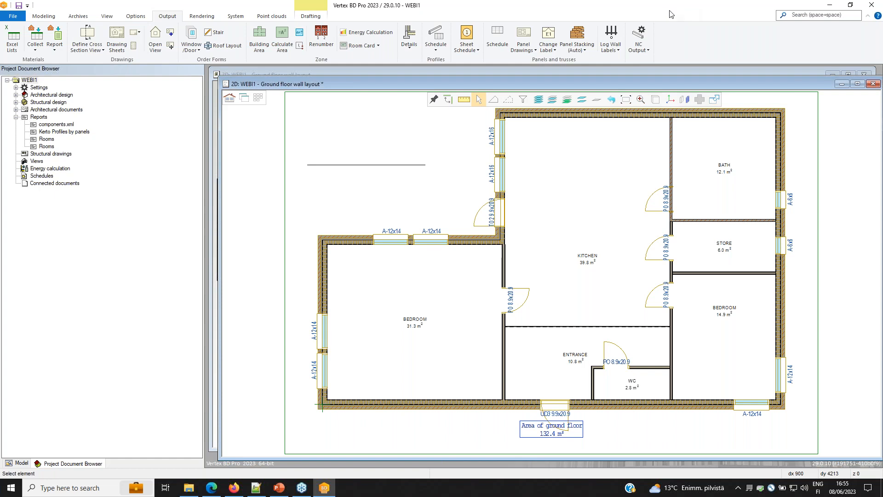
Define a module with a five-point fence enclosing the whole ground floor layout and the separate fence line
{"action": "scroll", "coordinate": [550, 272], "scroll_direction": "down", "scroll_amount": 3}
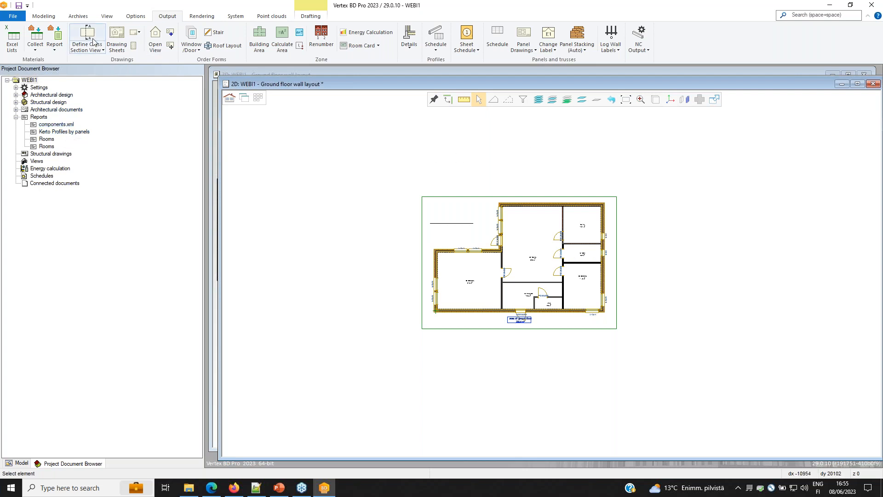
{"action": "left_click", "coordinate": [44, 17]}
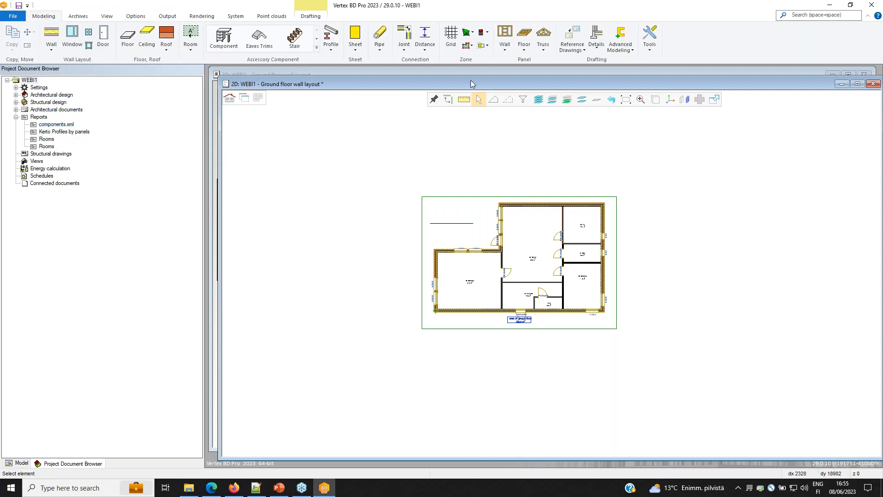
{"action": "left_click", "coordinate": [488, 46]}
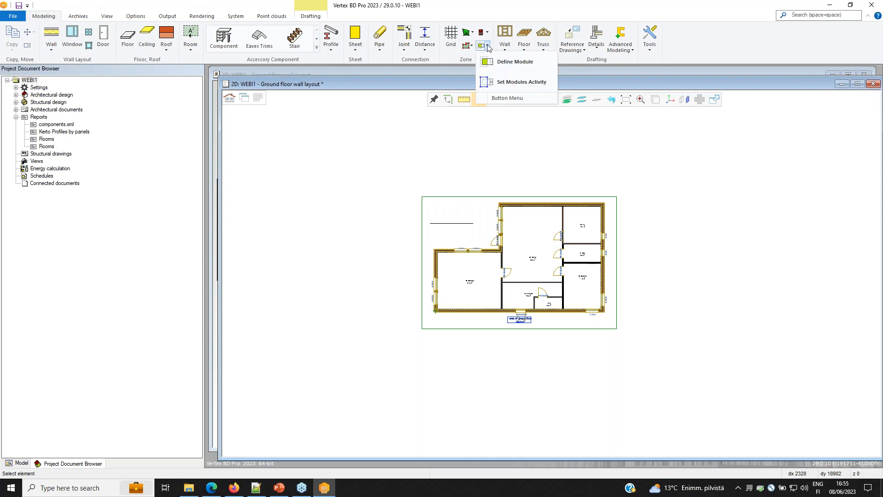
{"action": "left_click", "coordinate": [504, 67]}
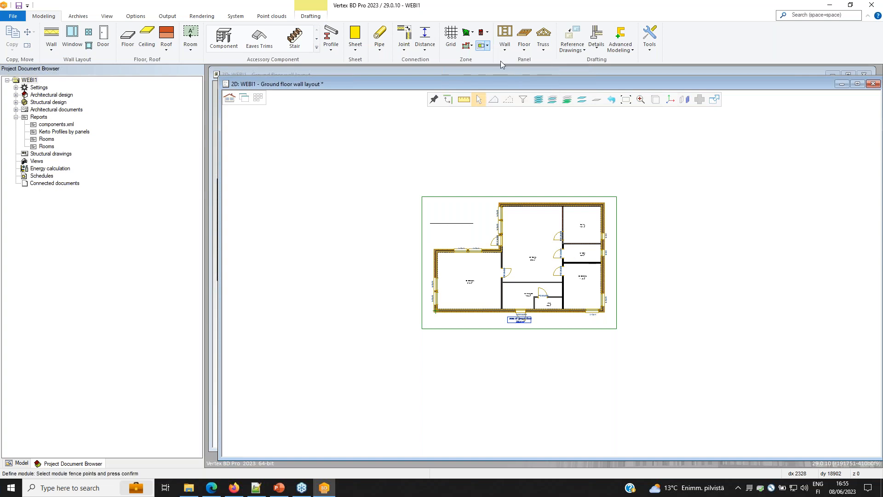
{"action": "left_click", "coordinate": [405, 293]}
{"action": "left_click", "coordinate": [405, 170]}
{"action": "left_click", "coordinate": [643, 171]}
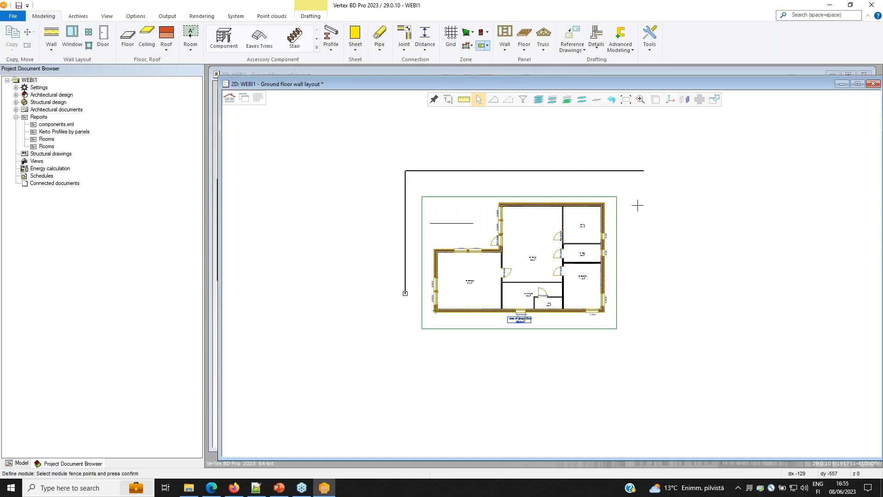
{"action": "left_click", "coordinate": [642, 330]}
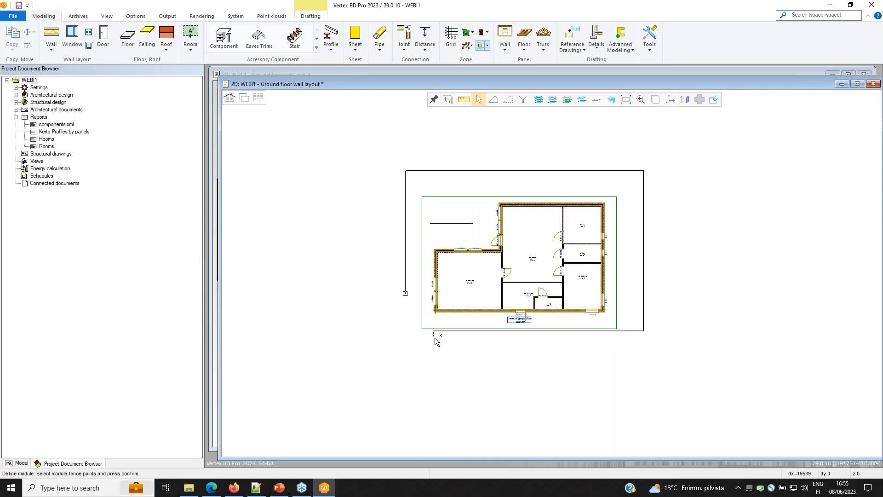
{"action": "left_click", "coordinate": [418, 331]}
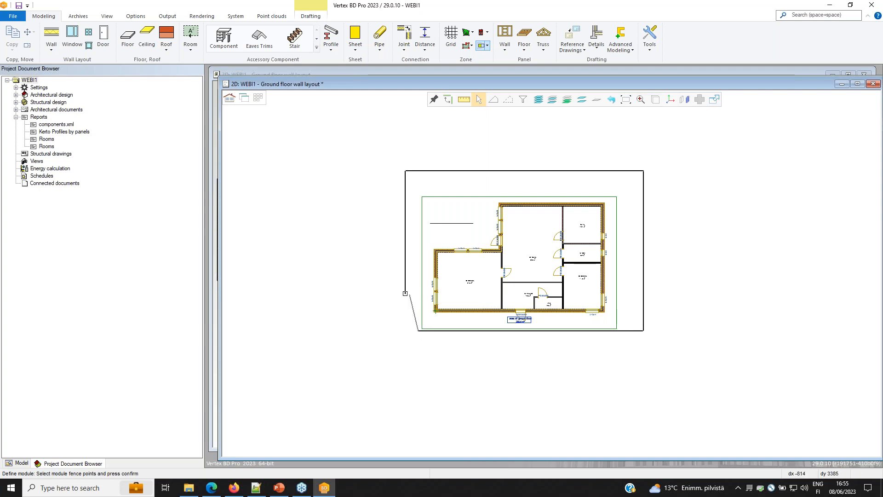
{"action": "right_click", "coordinate": [422, 279]}
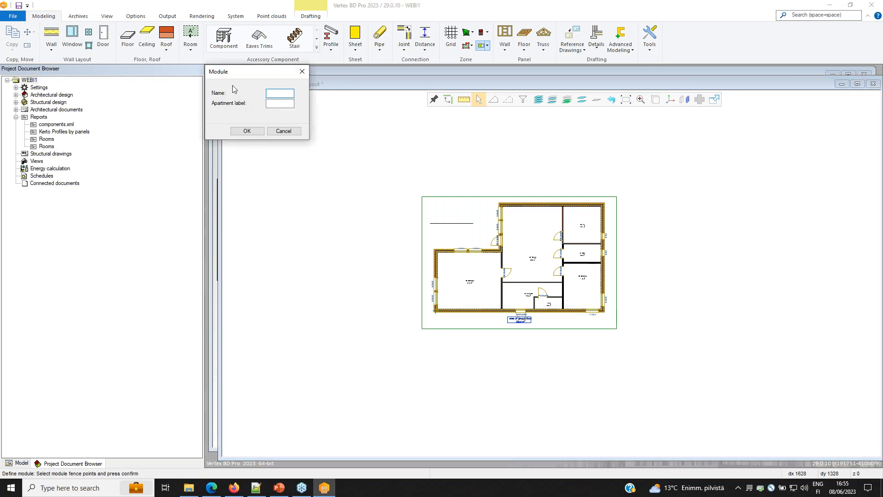
Name the module A with the apartment label AA and finish defining modules
{"action": "type", "text": "A"}
{"action": "left_click", "coordinate": [277, 103]}
{"action": "type", "text": "AA"}
{"action": "left_click", "coordinate": [247, 131]}
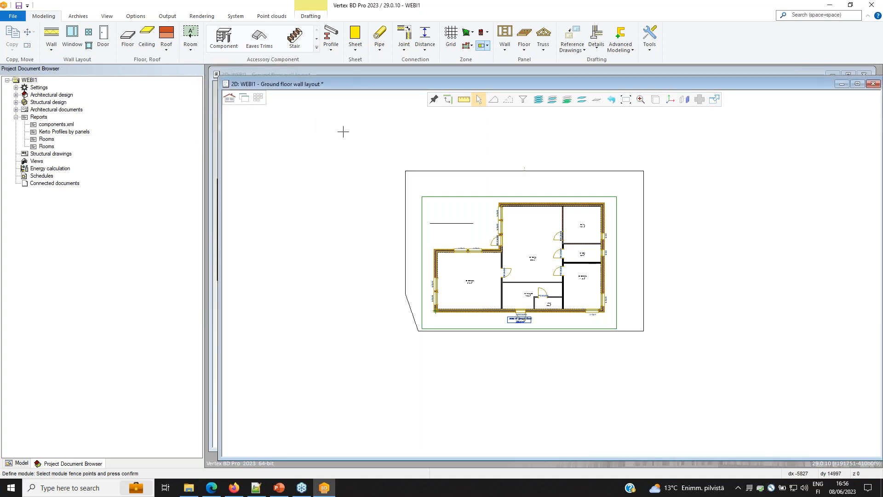
{"action": "key", "text": "Escape"}
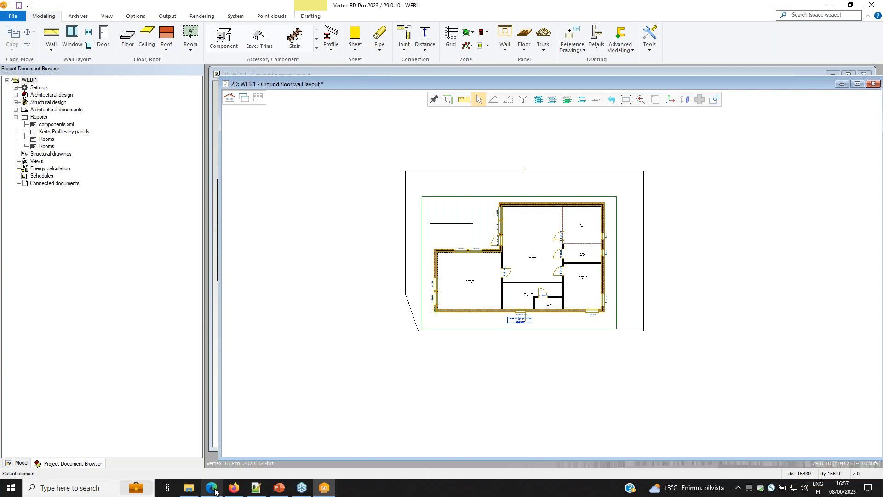
Review the documentation pages on user's own Excel template reports and template report structure in Firefox, and return to Vertex BD
{"action": "left_click", "coordinate": [234, 488]}
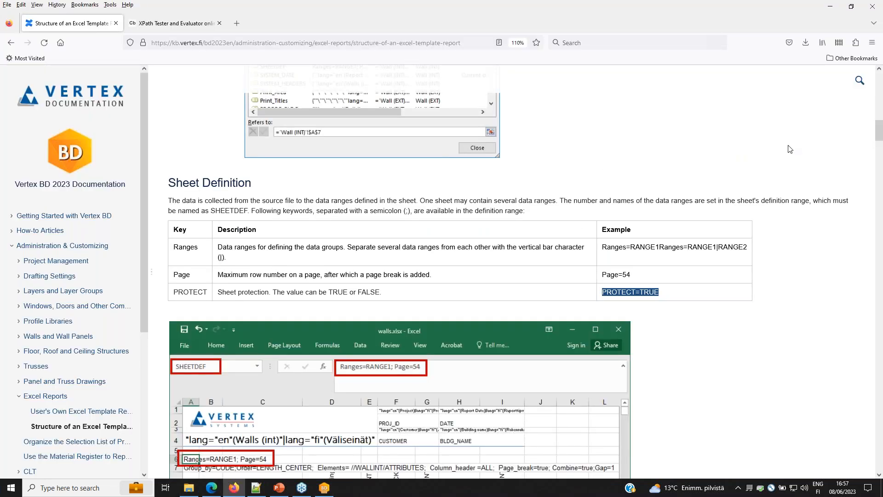
{"action": "left_click_drag", "start_coordinate": [878, 130], "coordinate": [877, 73]}
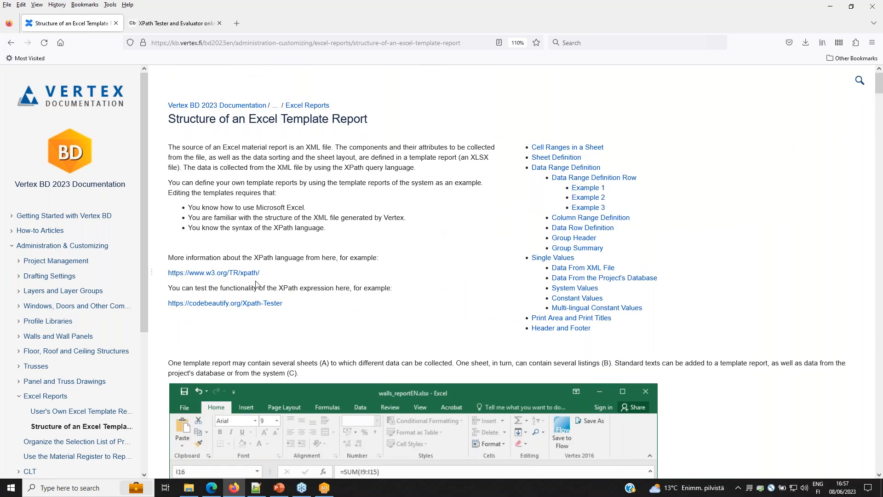
{"action": "left_click", "coordinate": [89, 414]}
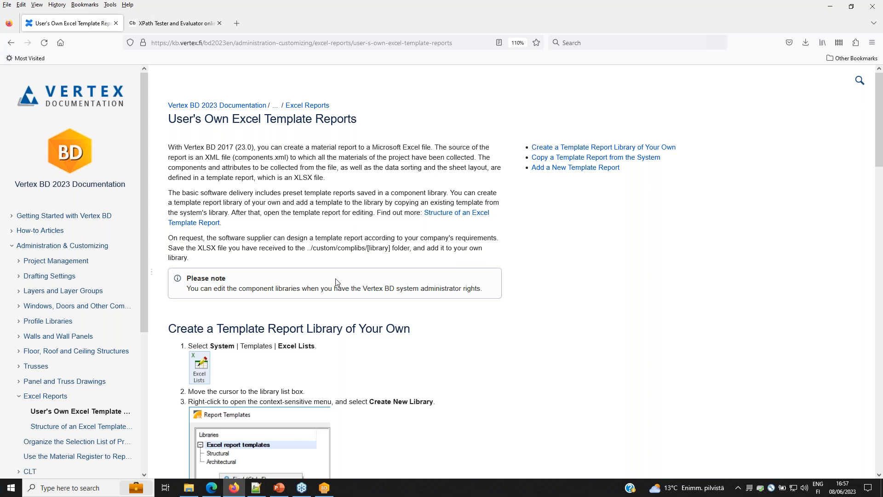
{"action": "scroll", "coordinate": [338, 300], "scroll_direction": "down", "scroll_amount": 10}
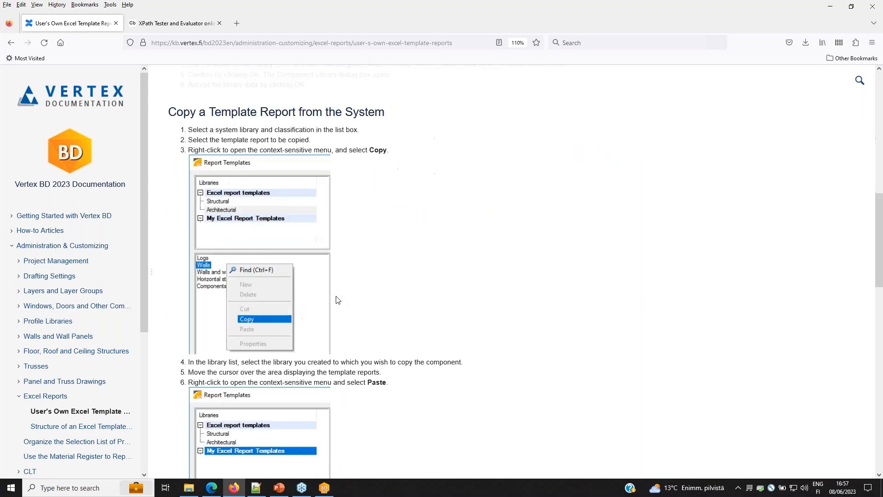
{"action": "scroll", "coordinate": [338, 299], "scroll_direction": "down", "scroll_amount": 10}
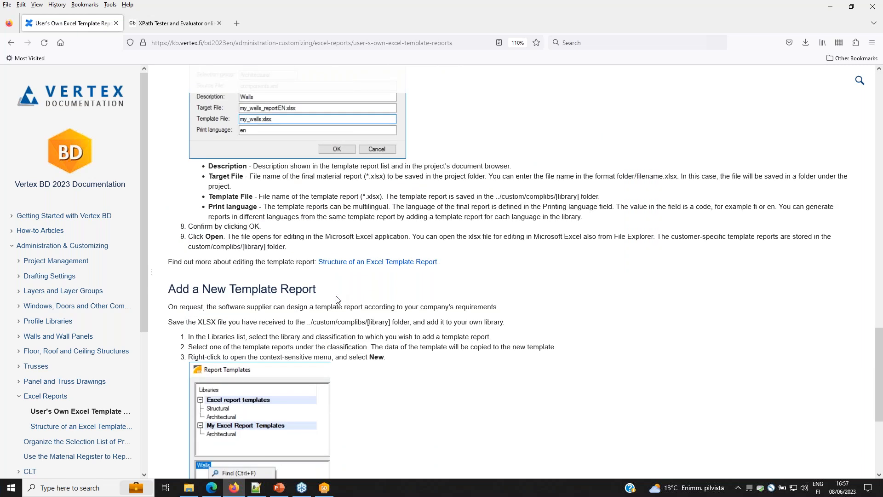
{"action": "scroll", "coordinate": [338, 299], "scroll_direction": "down", "scroll_amount": 3}
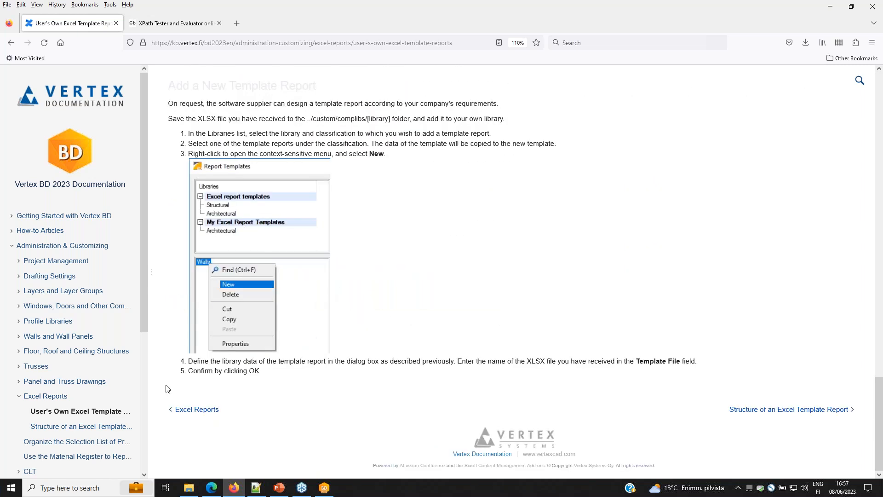
{"action": "left_click", "coordinate": [106, 426]}
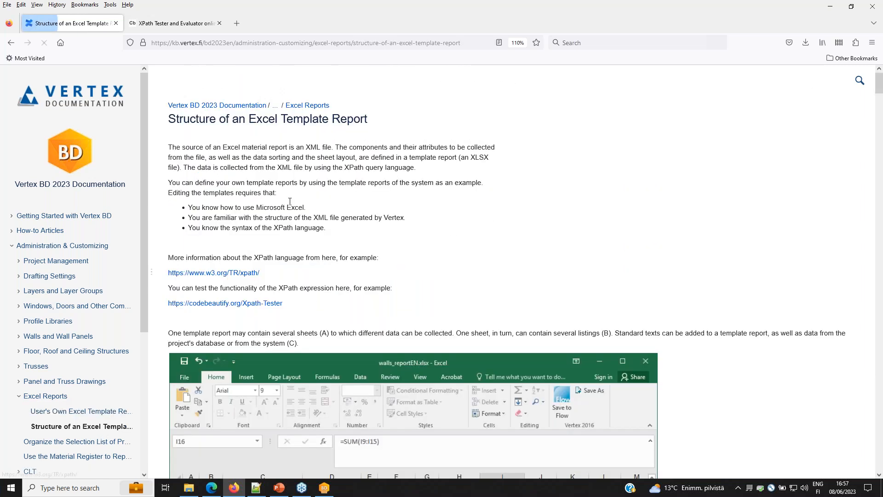
{"action": "left_click", "coordinate": [833, 8]}
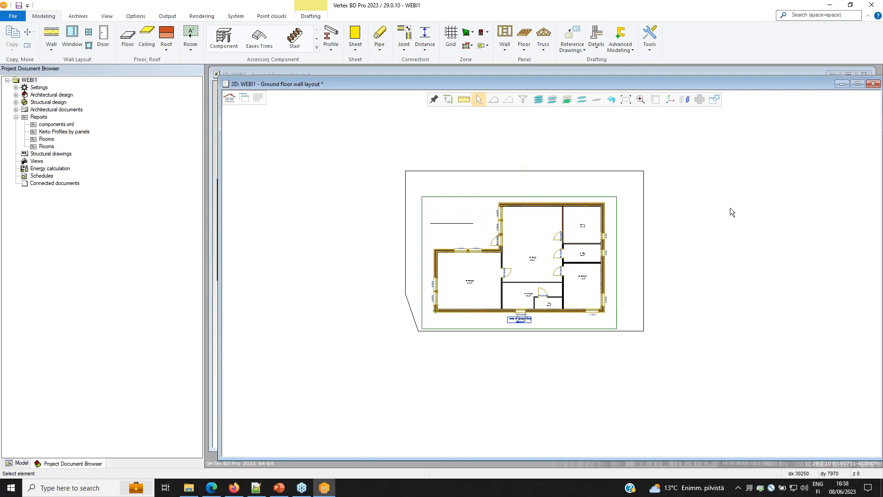
{"action": "left_click", "coordinate": [167, 18]}
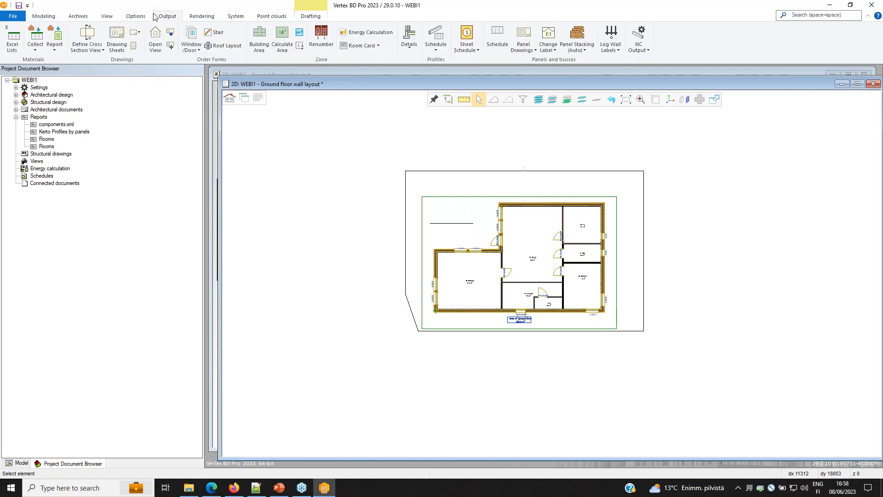
{"action": "left_click", "coordinate": [54, 41]}
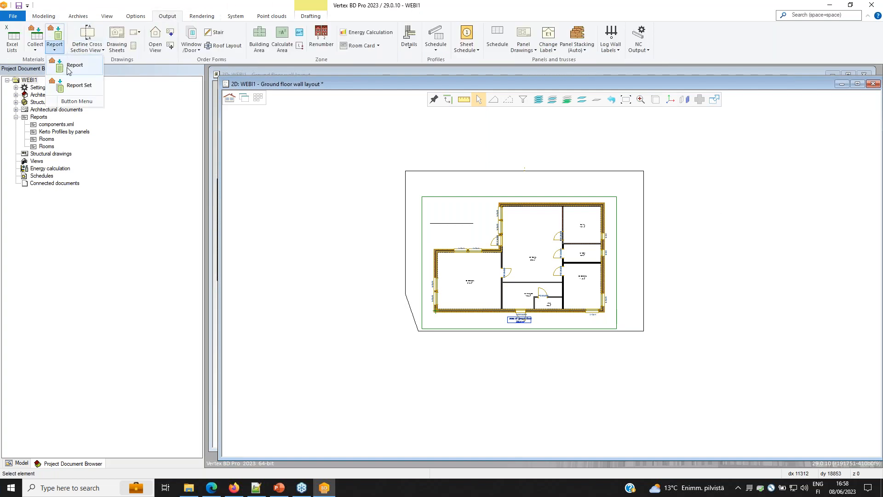
{"action": "left_click", "coordinate": [123, 8]}
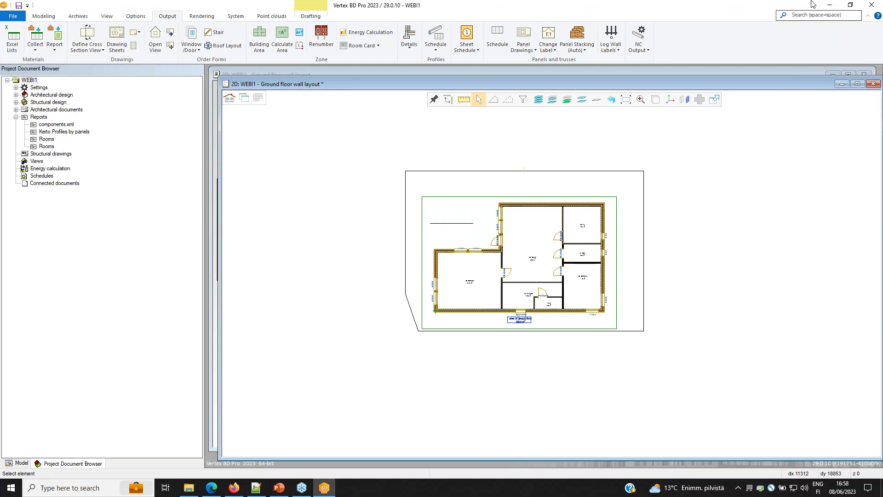
Minimize Vertex BD and switch to the June_2023.pptx presentation in PowerPoint
{"action": "left_click", "coordinate": [829, 7]}
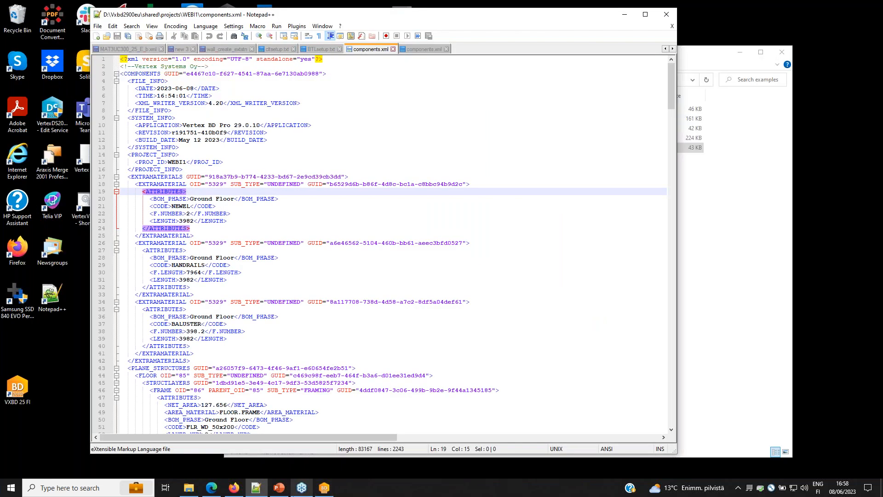
{"action": "left_click", "coordinate": [279, 488]}
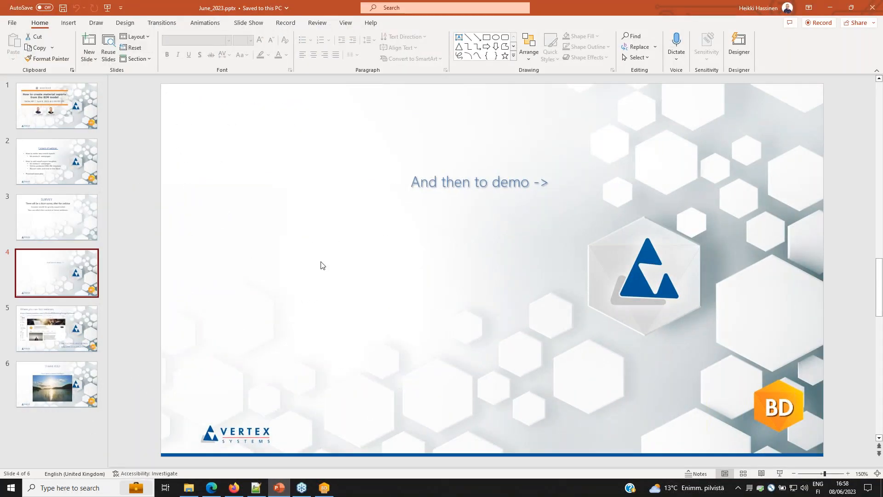
{"action": "left_click", "coordinate": [327, 282]}
{"action": "scroll", "coordinate": [327, 283], "scroll_direction": "down", "scroll_amount": 1}
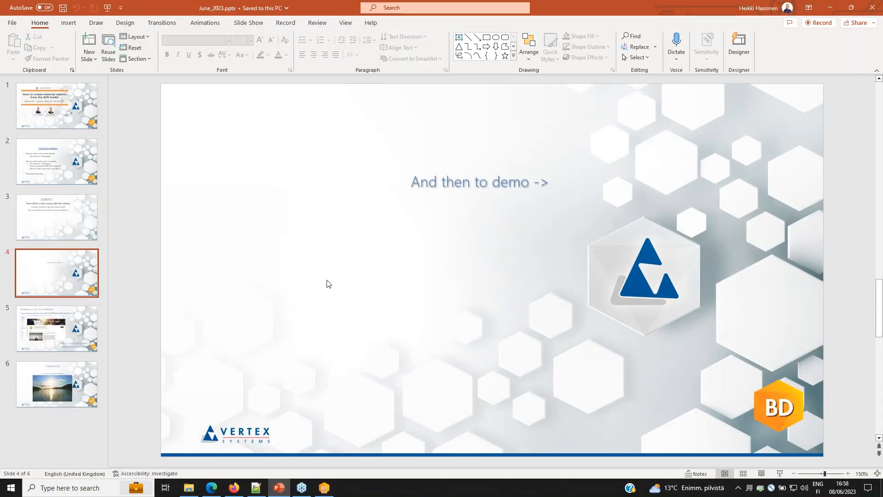